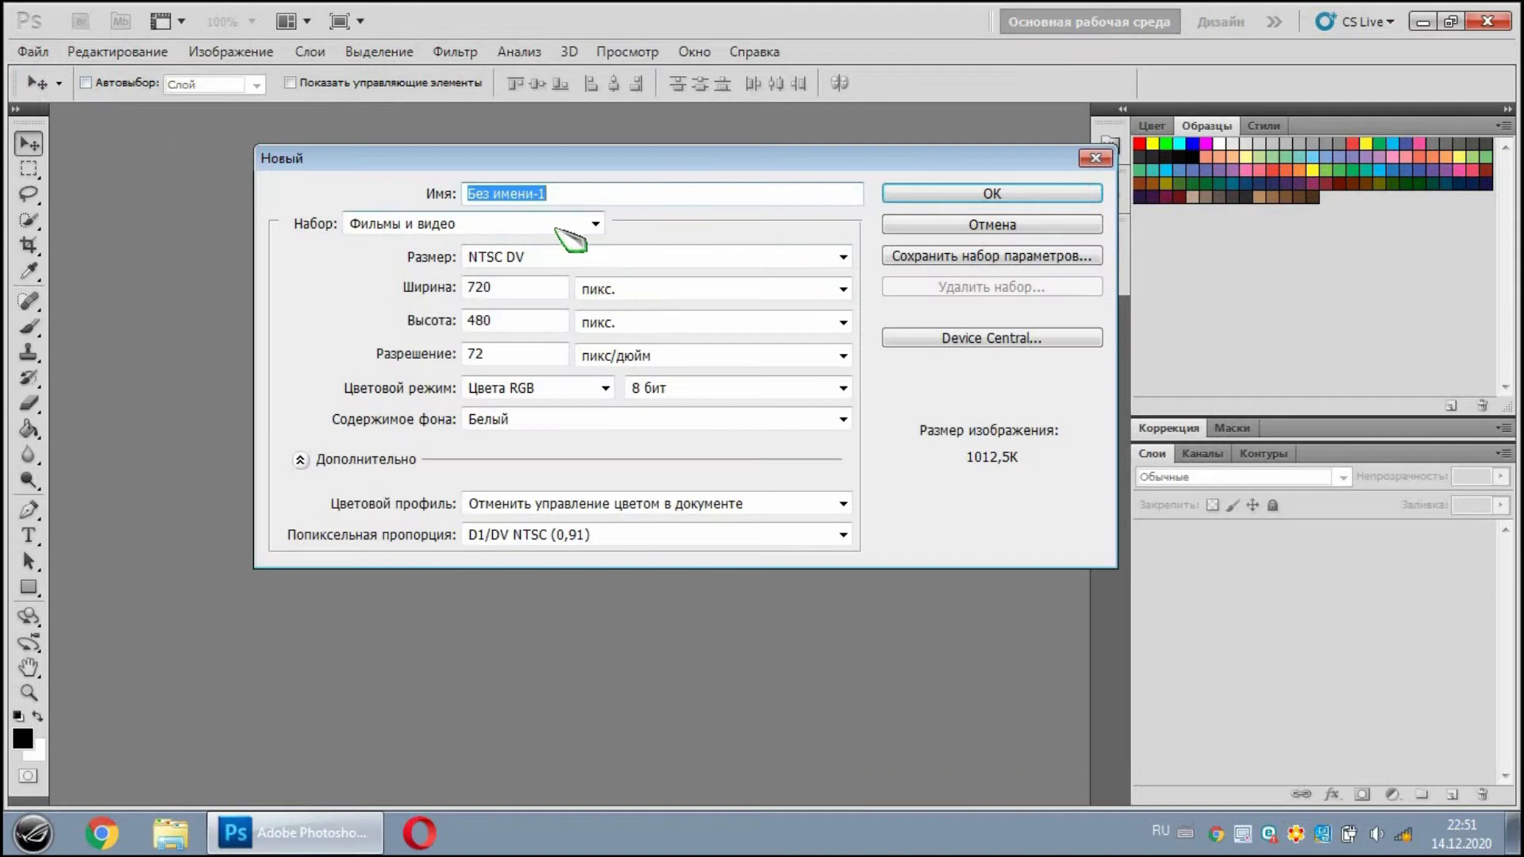
Create a new A5 document from the international paper preset at 300 pixels/inch and enlarge its window in the workspace.
left_click(596, 223)
left_click(471, 320)
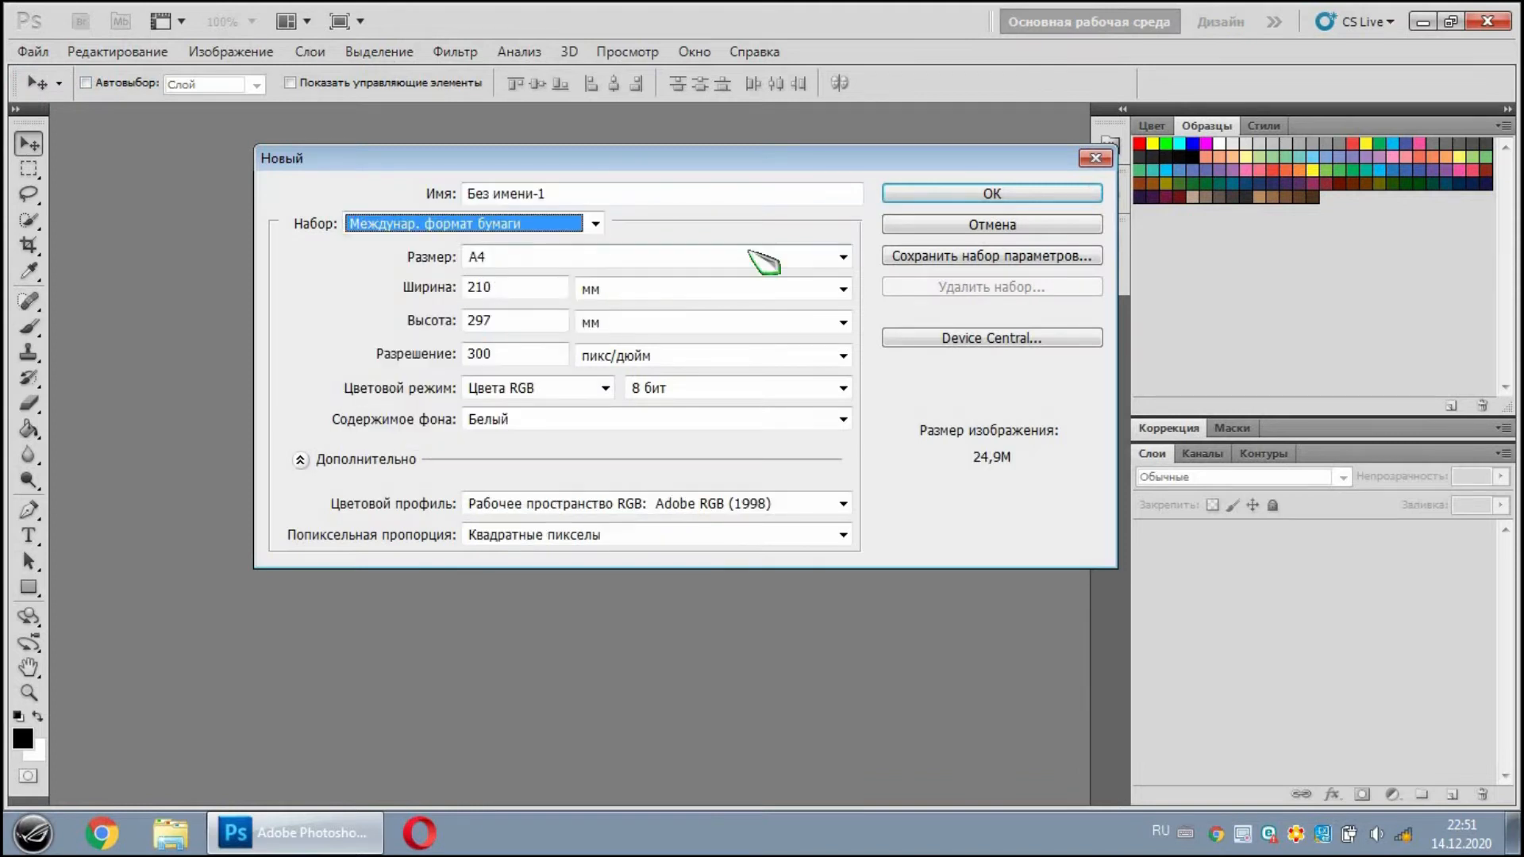
left_click(758, 257)
left_click(595, 308)
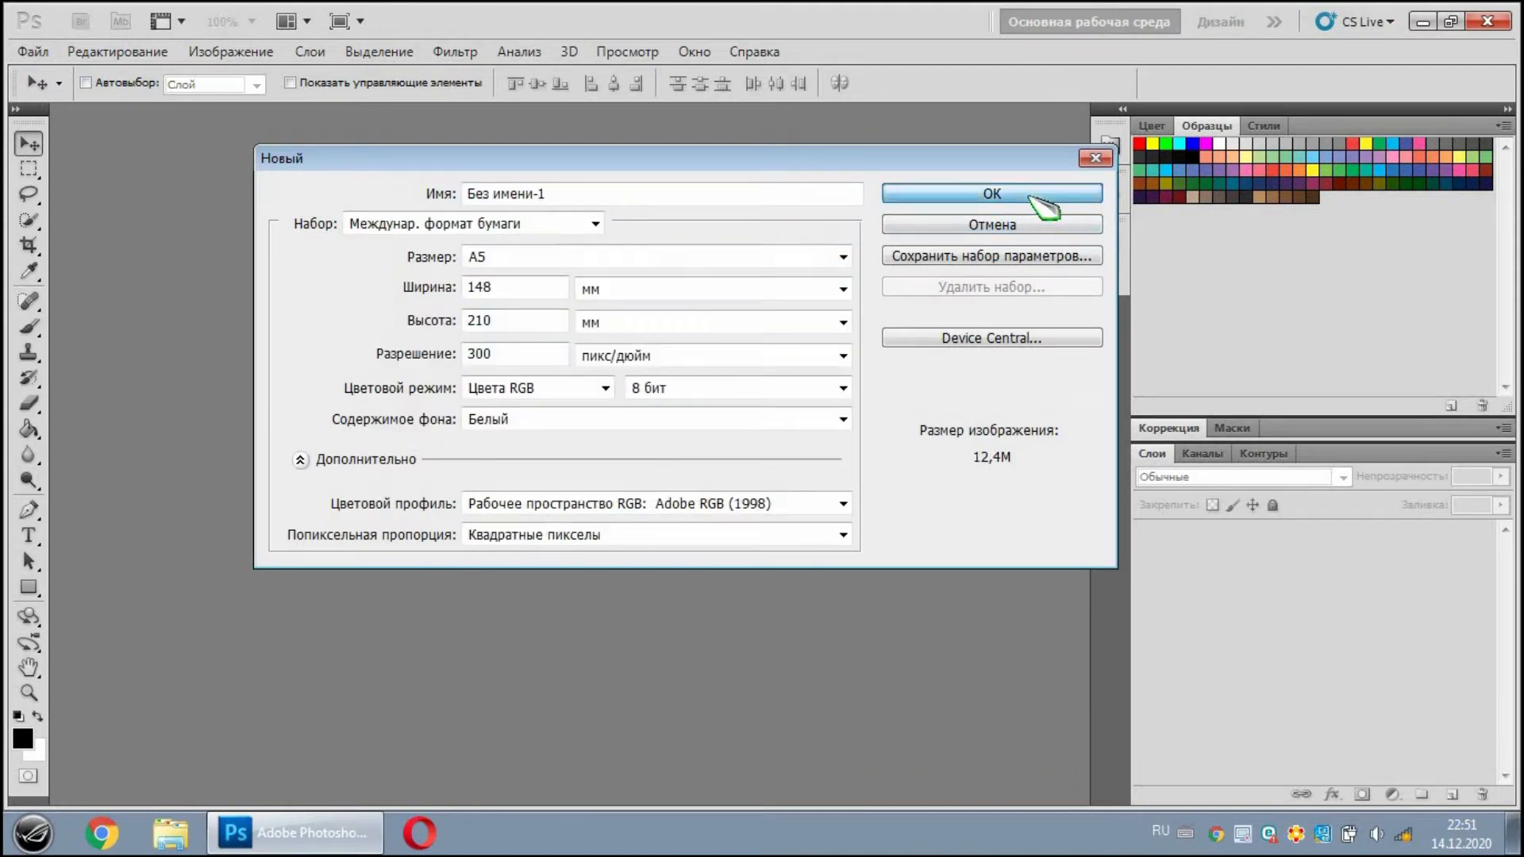
left_click(1032, 193)
left_click_drag(213, 111, 371, 263)
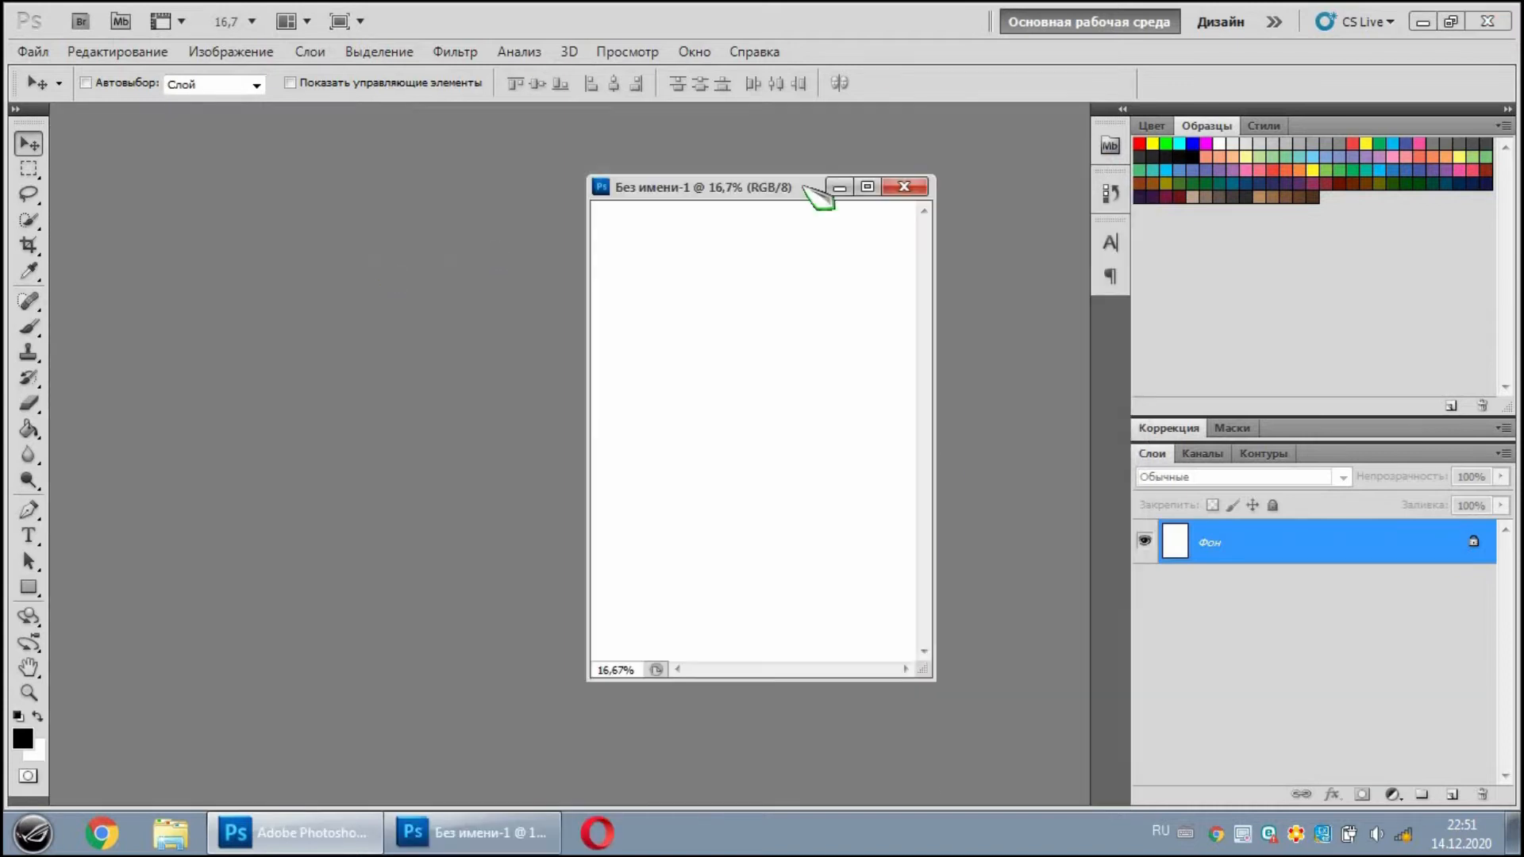
left_click(867, 186)
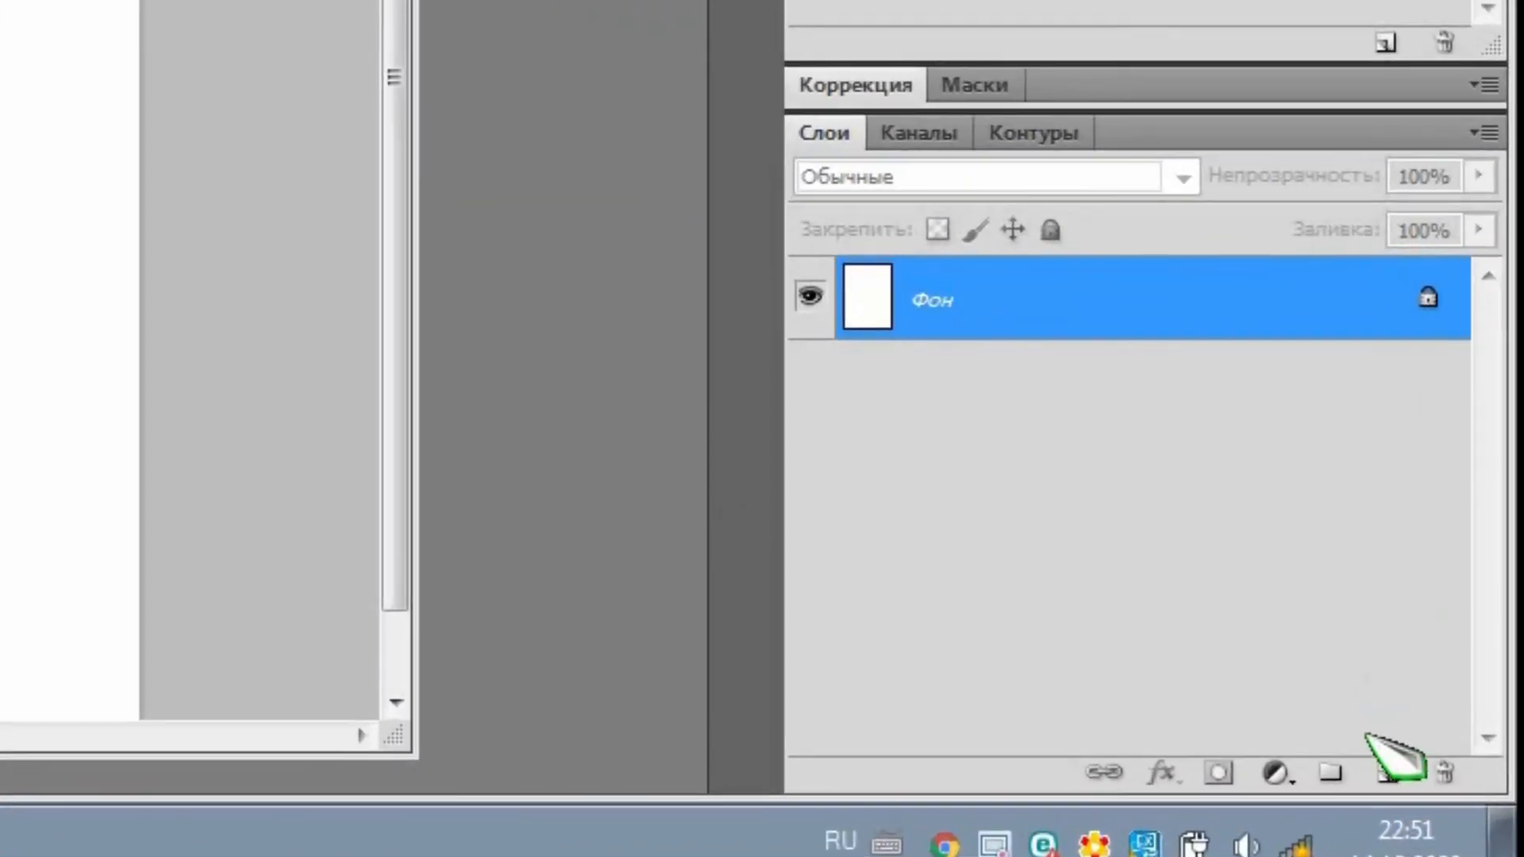
Add a new layer and make a tall narrow elliptical selection in the upper part of the page.
left_click(1389, 779)
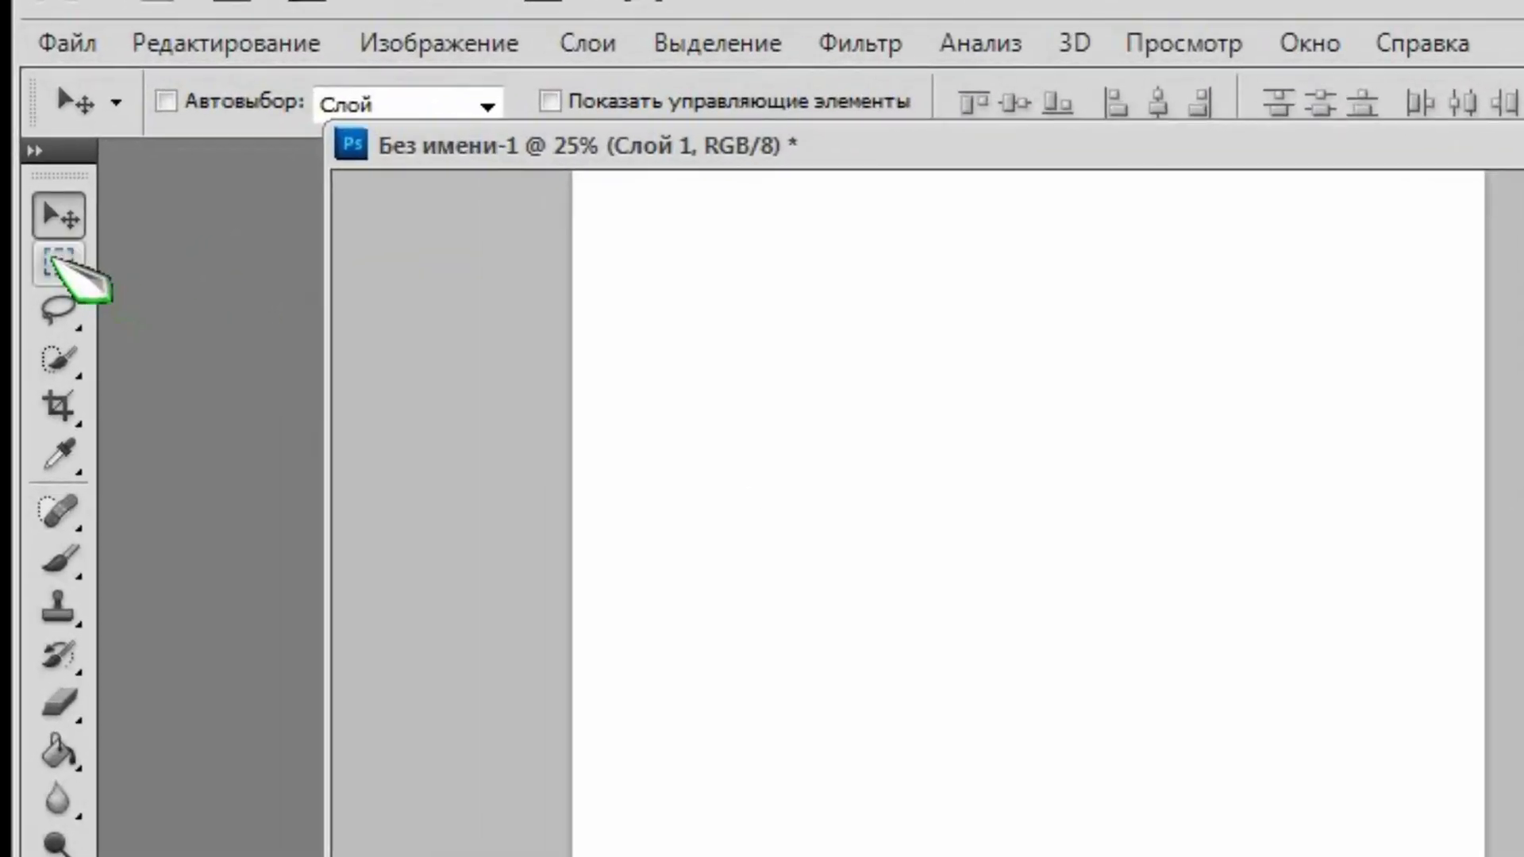
left_click(29, 168)
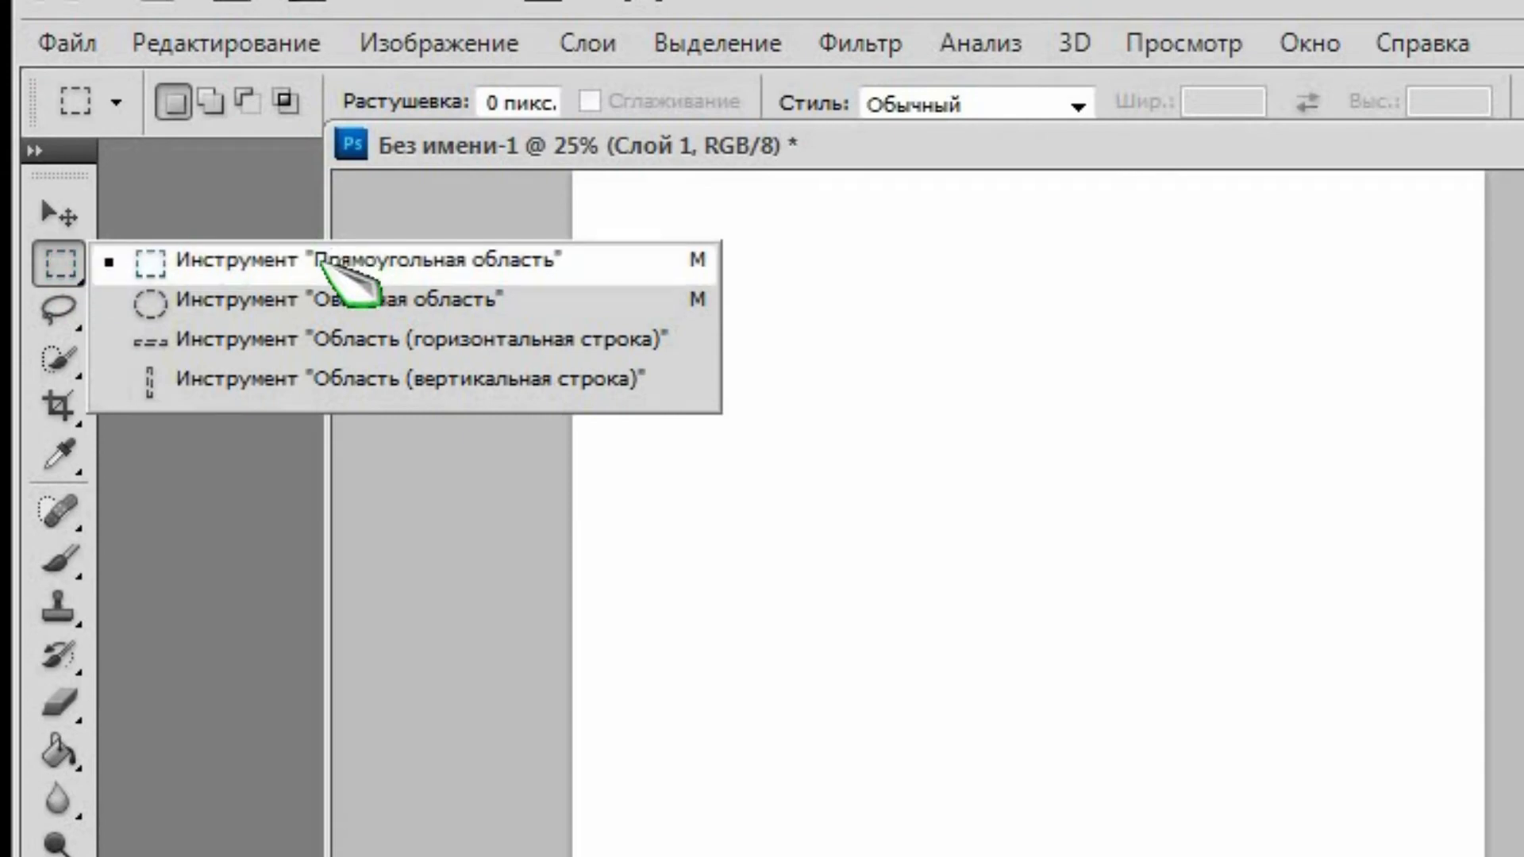
left_click(337, 302)
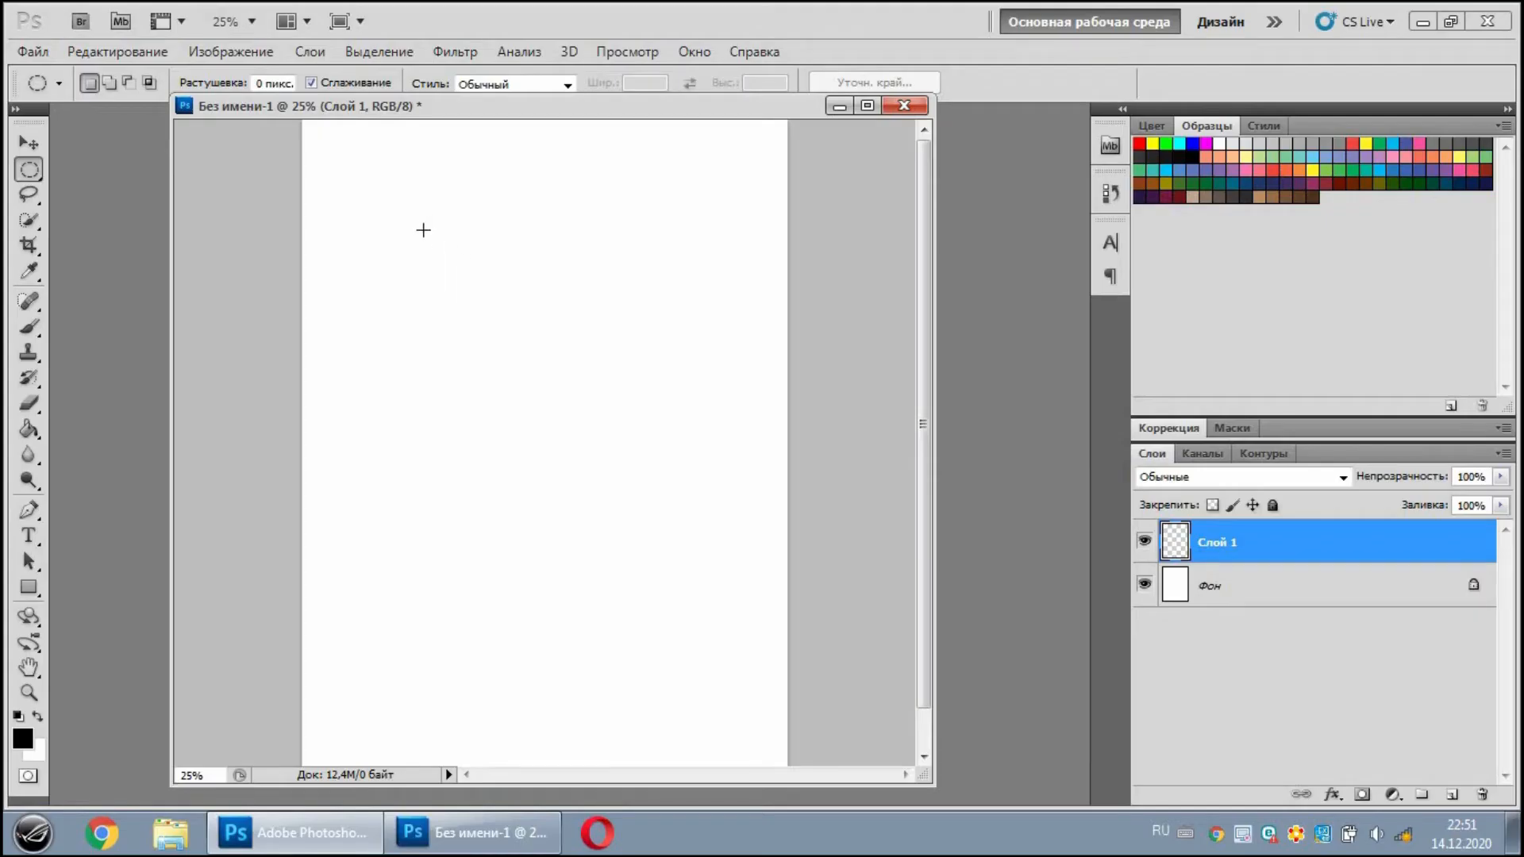
left_click_drag(423, 230, 447, 247)
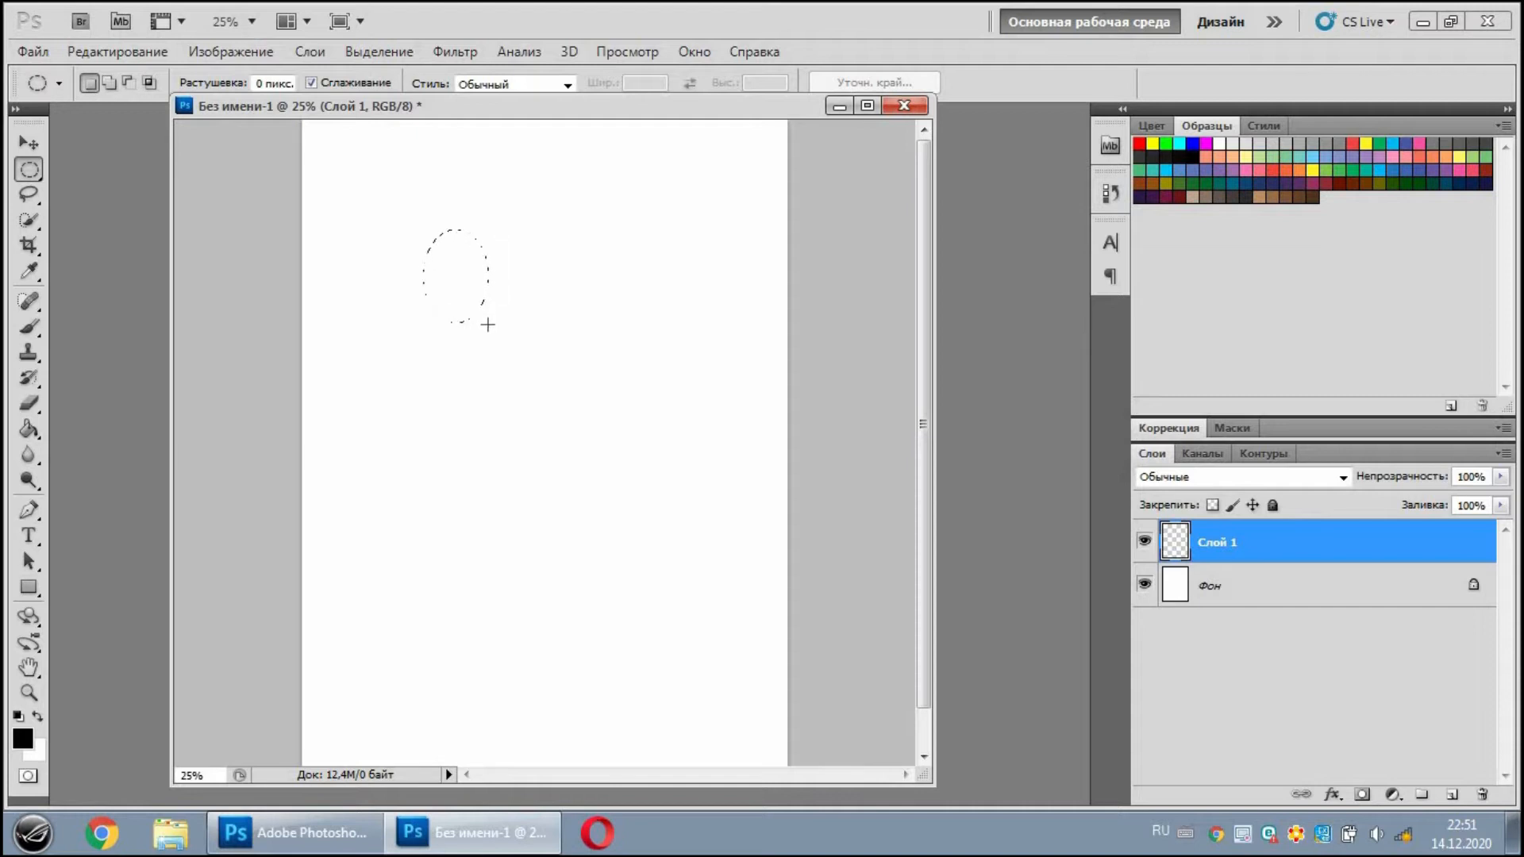
left_click_drag(493, 354, 487, 342)
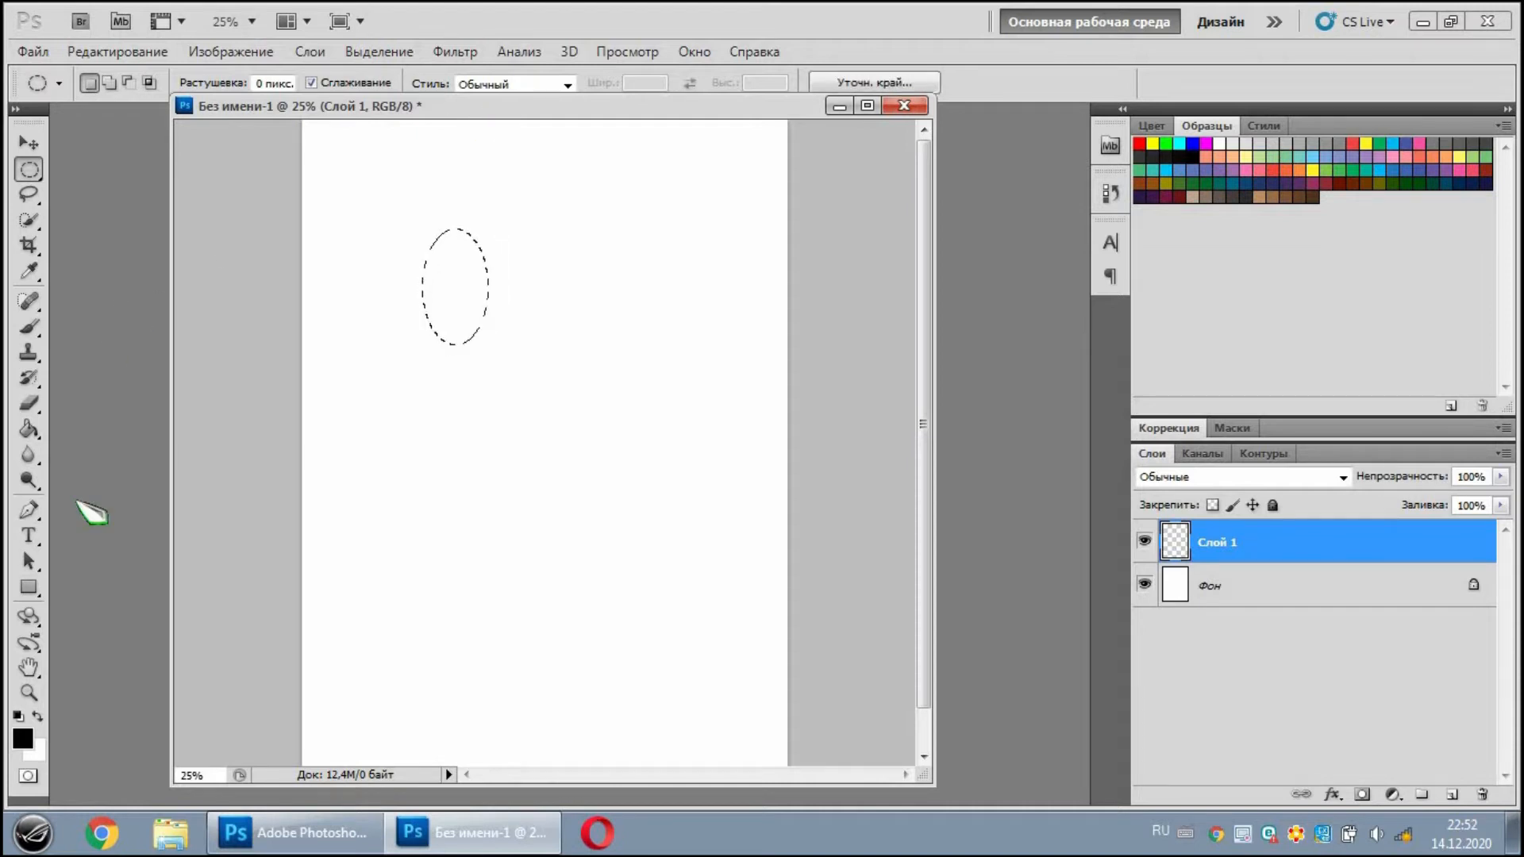
Fill the elliptical selection with black (000000) using the Paint Bucket and deselect it.
left_click(31, 430)
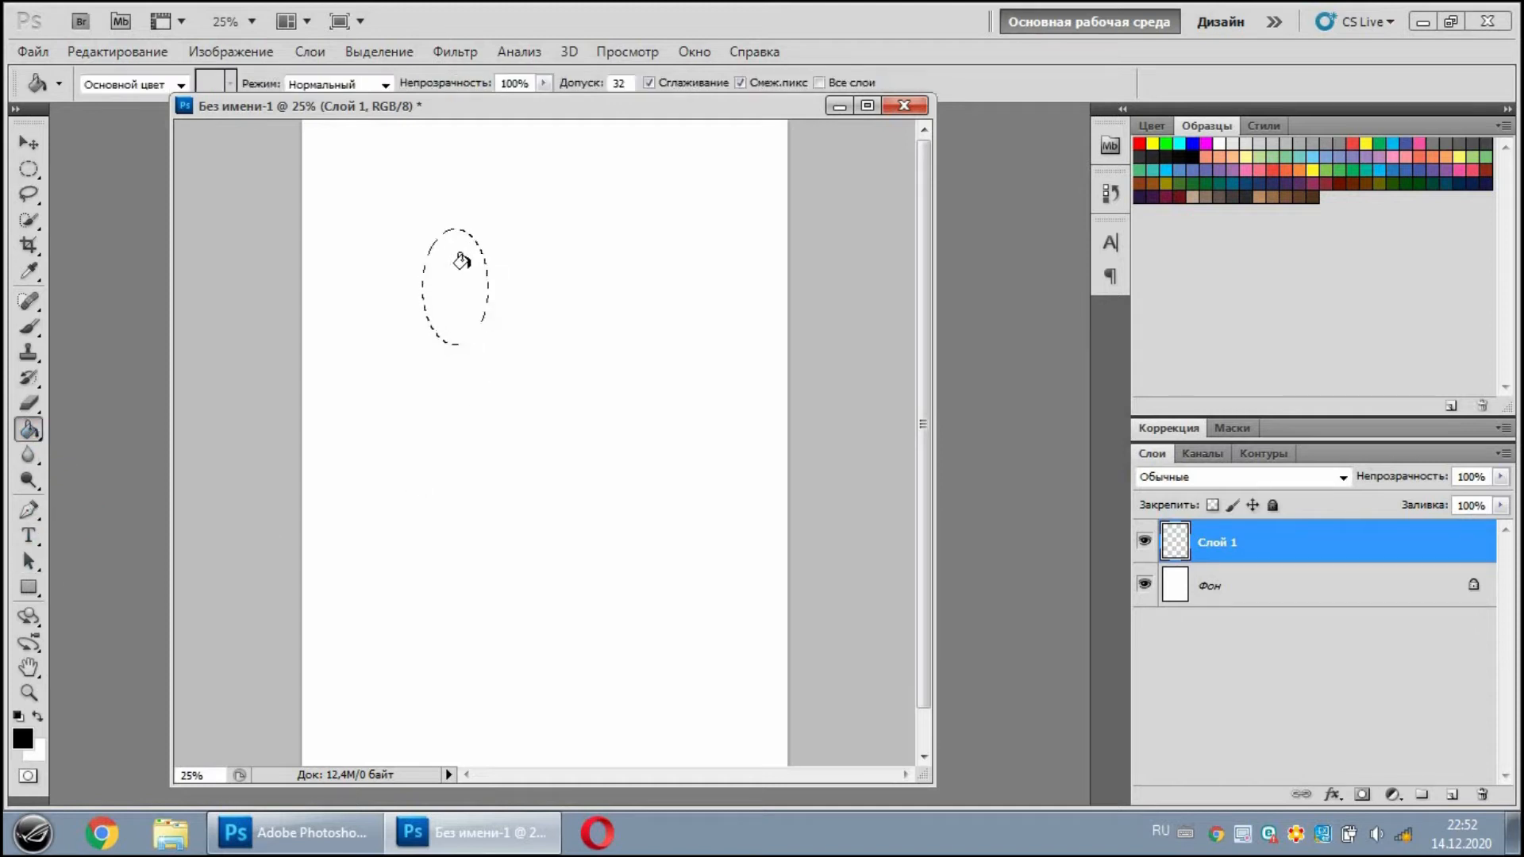
left_click(22, 738)
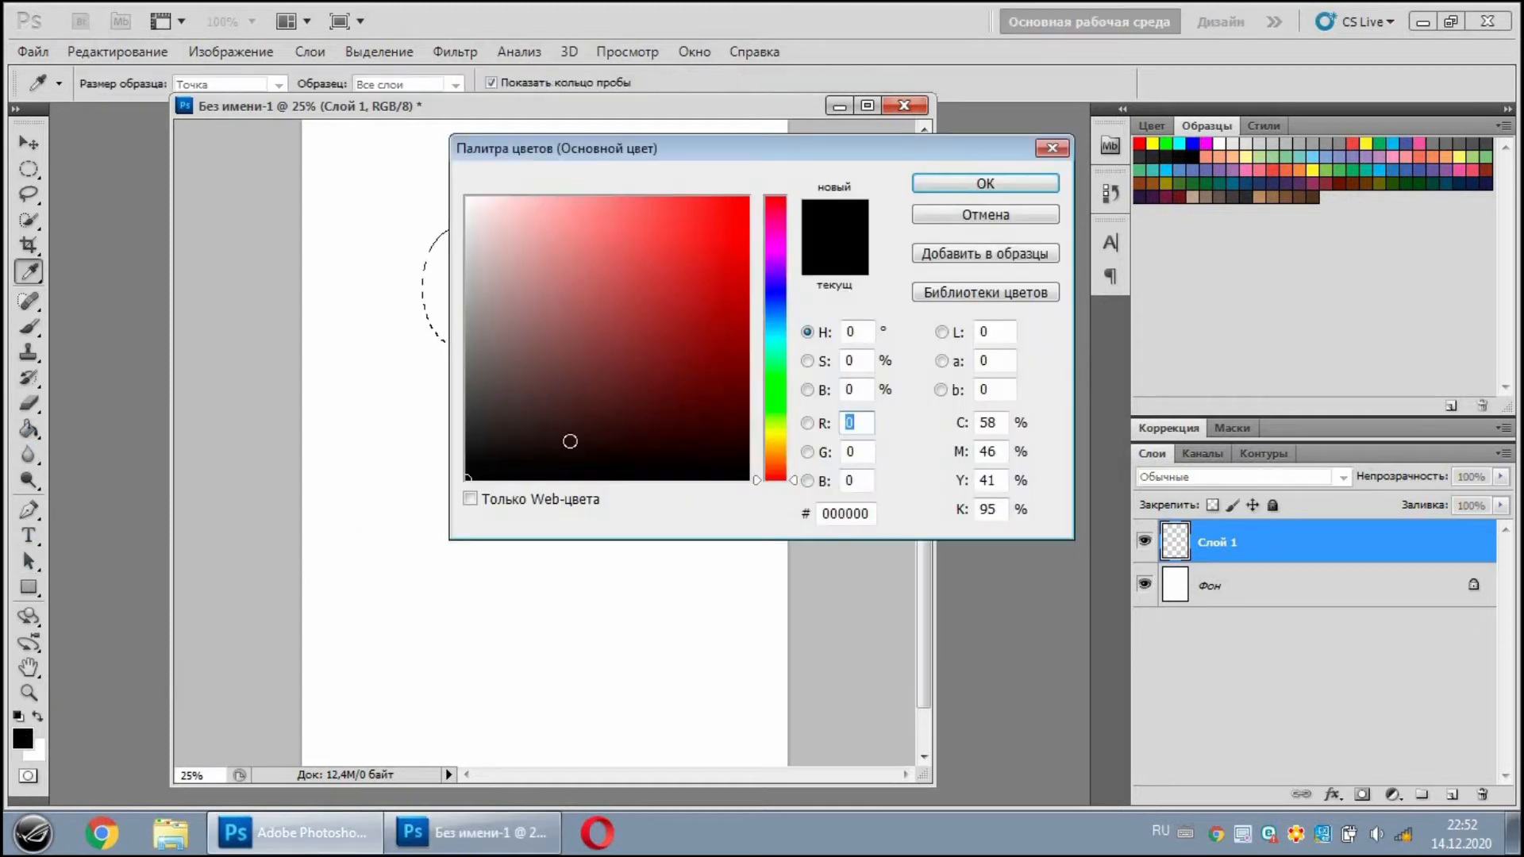
left_click(1008, 186)
left_click(437, 265)
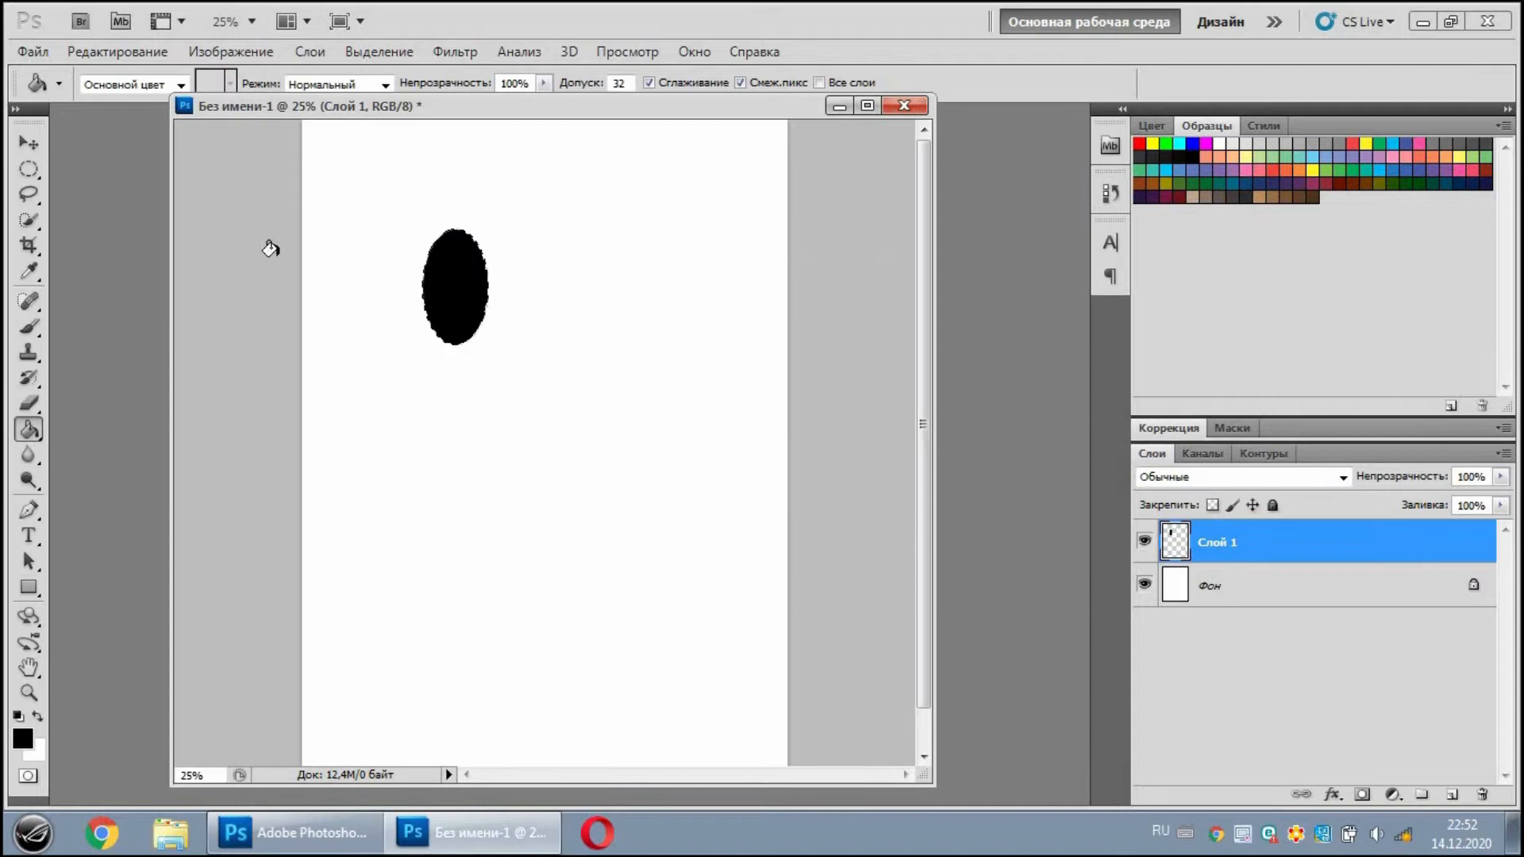
left_click(28, 143)
left_click(380, 52)
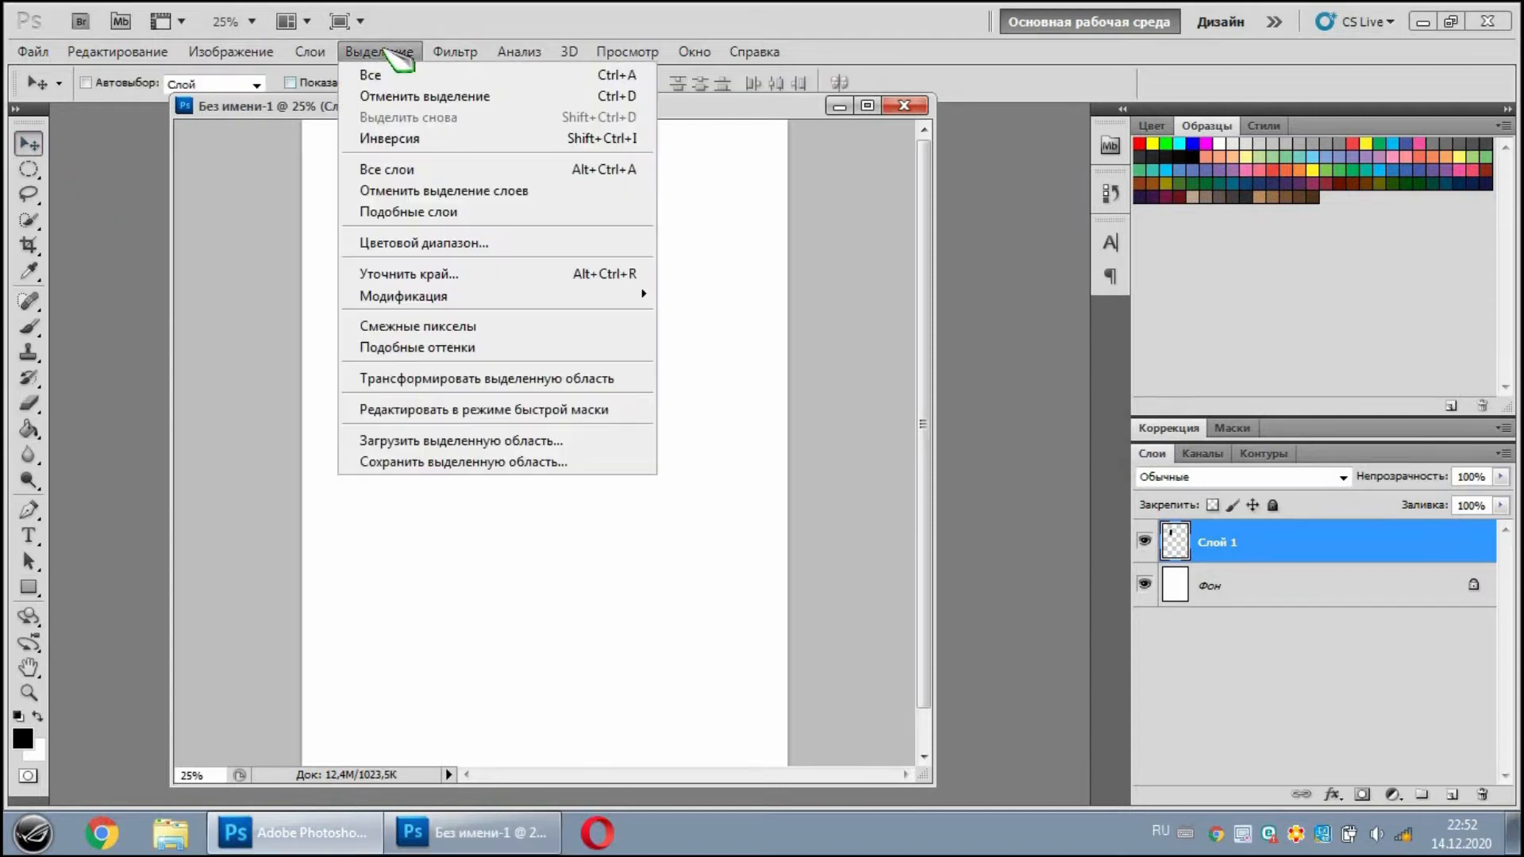
left_click(413, 96)
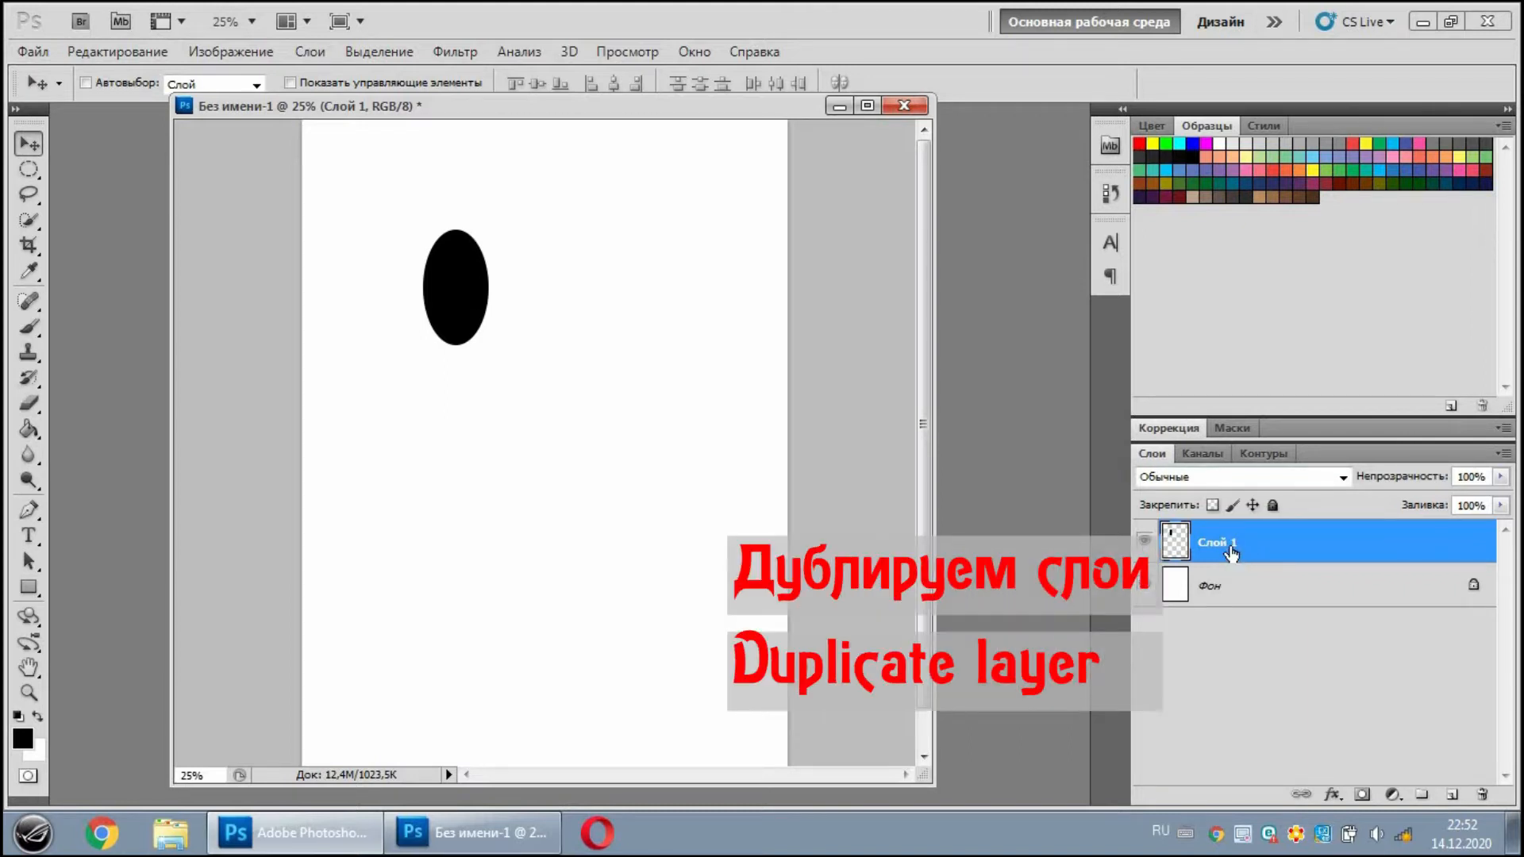
Duplicate the black ellipse's layer four times.
key("ctrl+j")
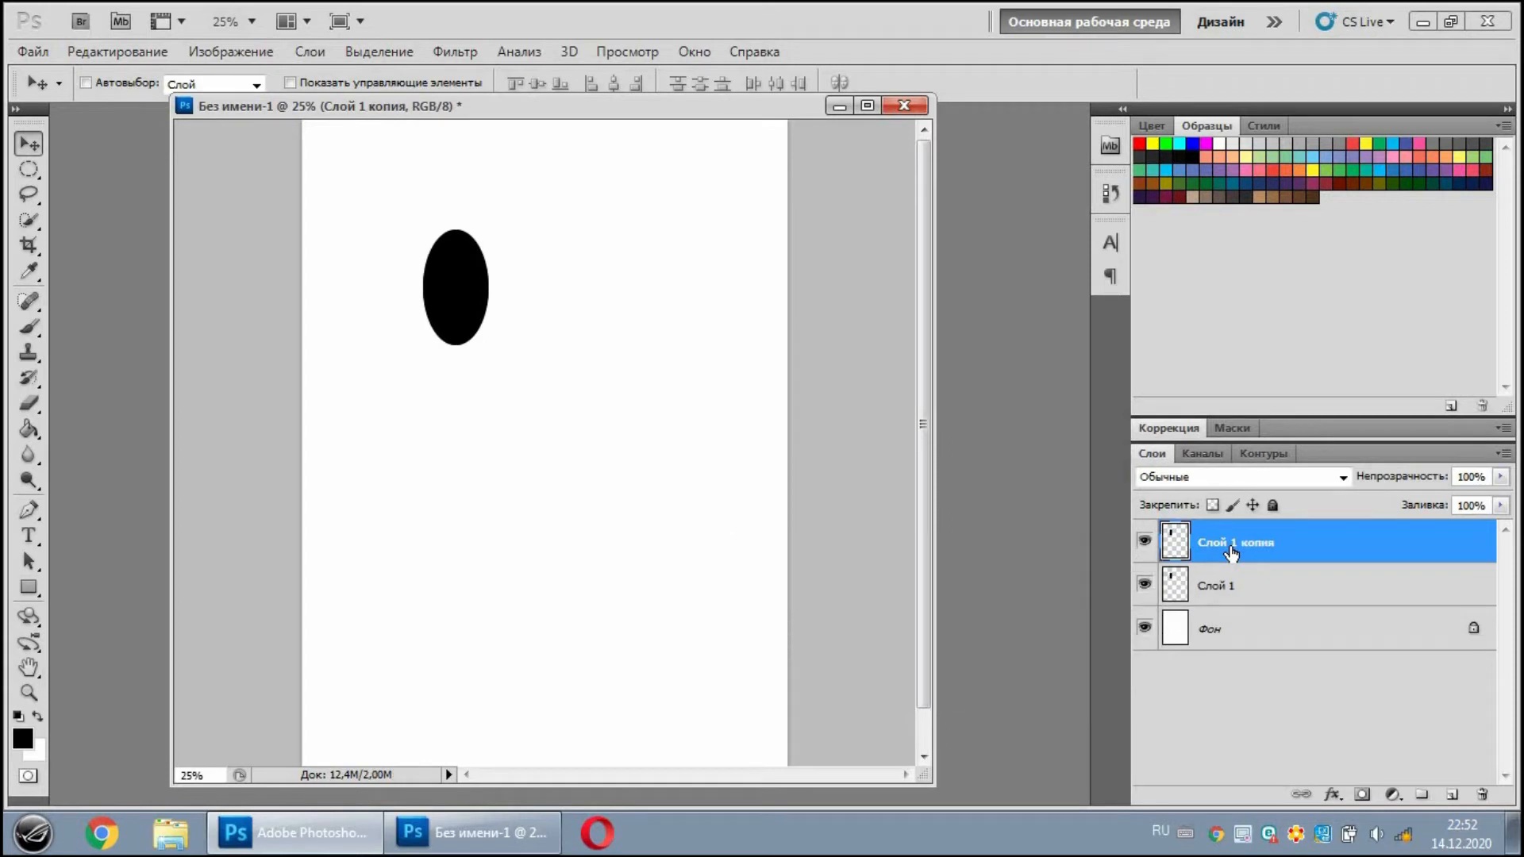
key("ctrl+j")
key("ctrl+j")
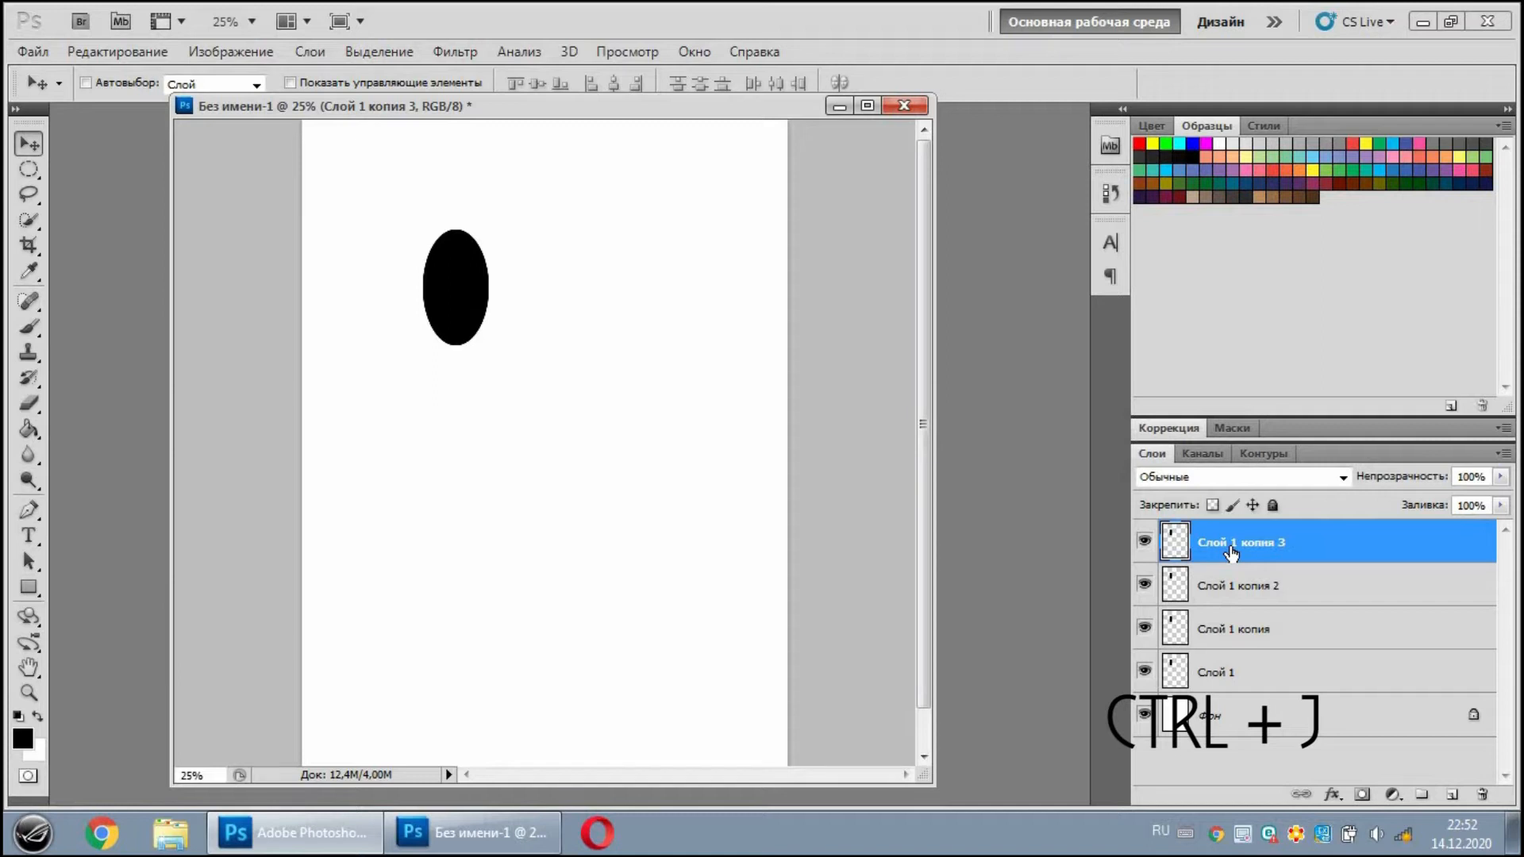
key("ctrl+j")
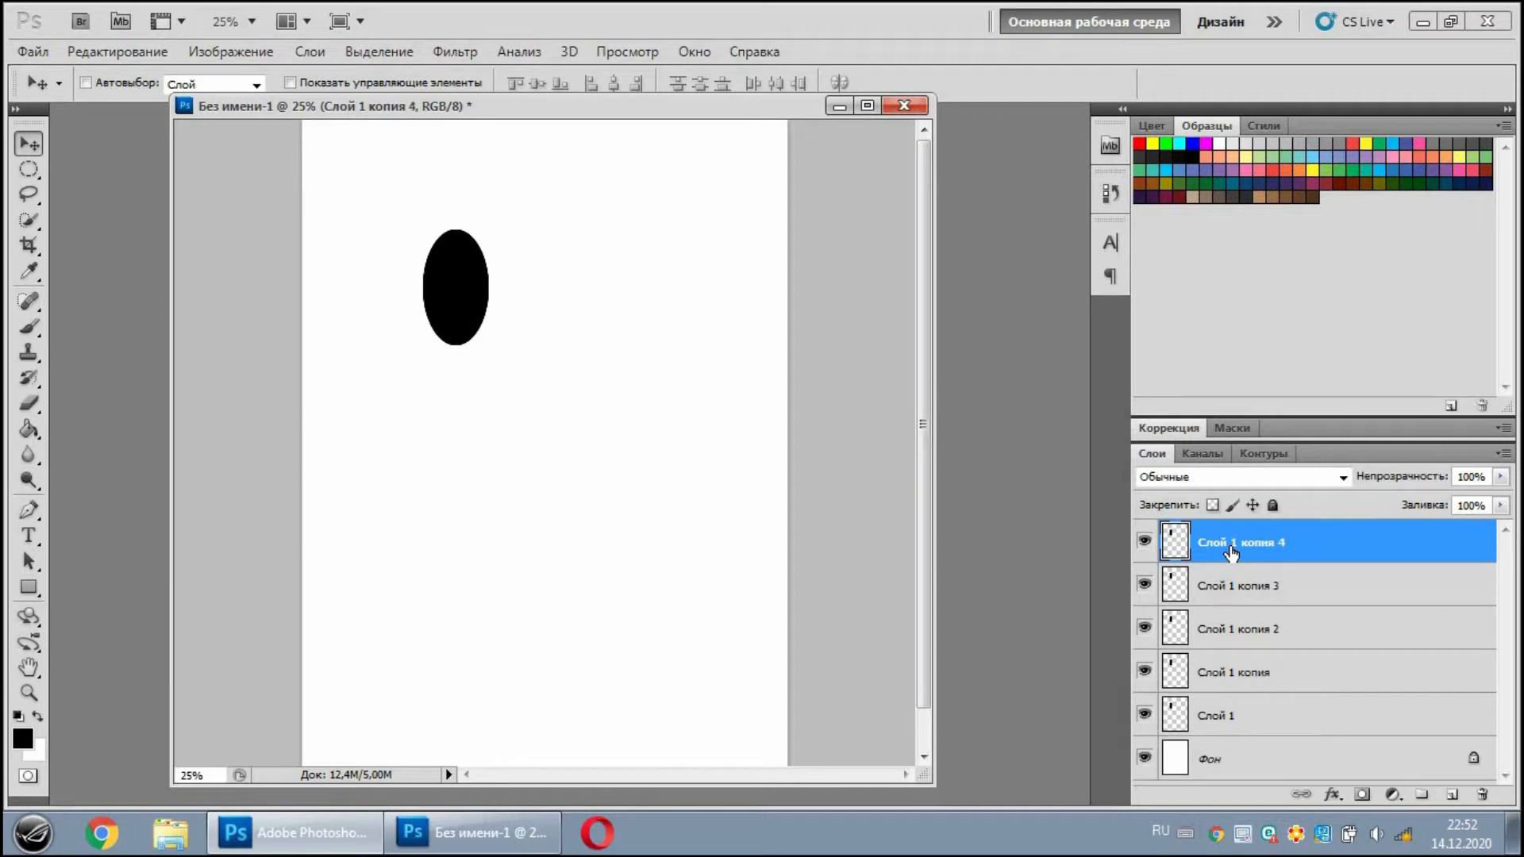
Move the first three ellipse copies into a descending row to the lower right of the original ellipse.
left_click(1213, 684)
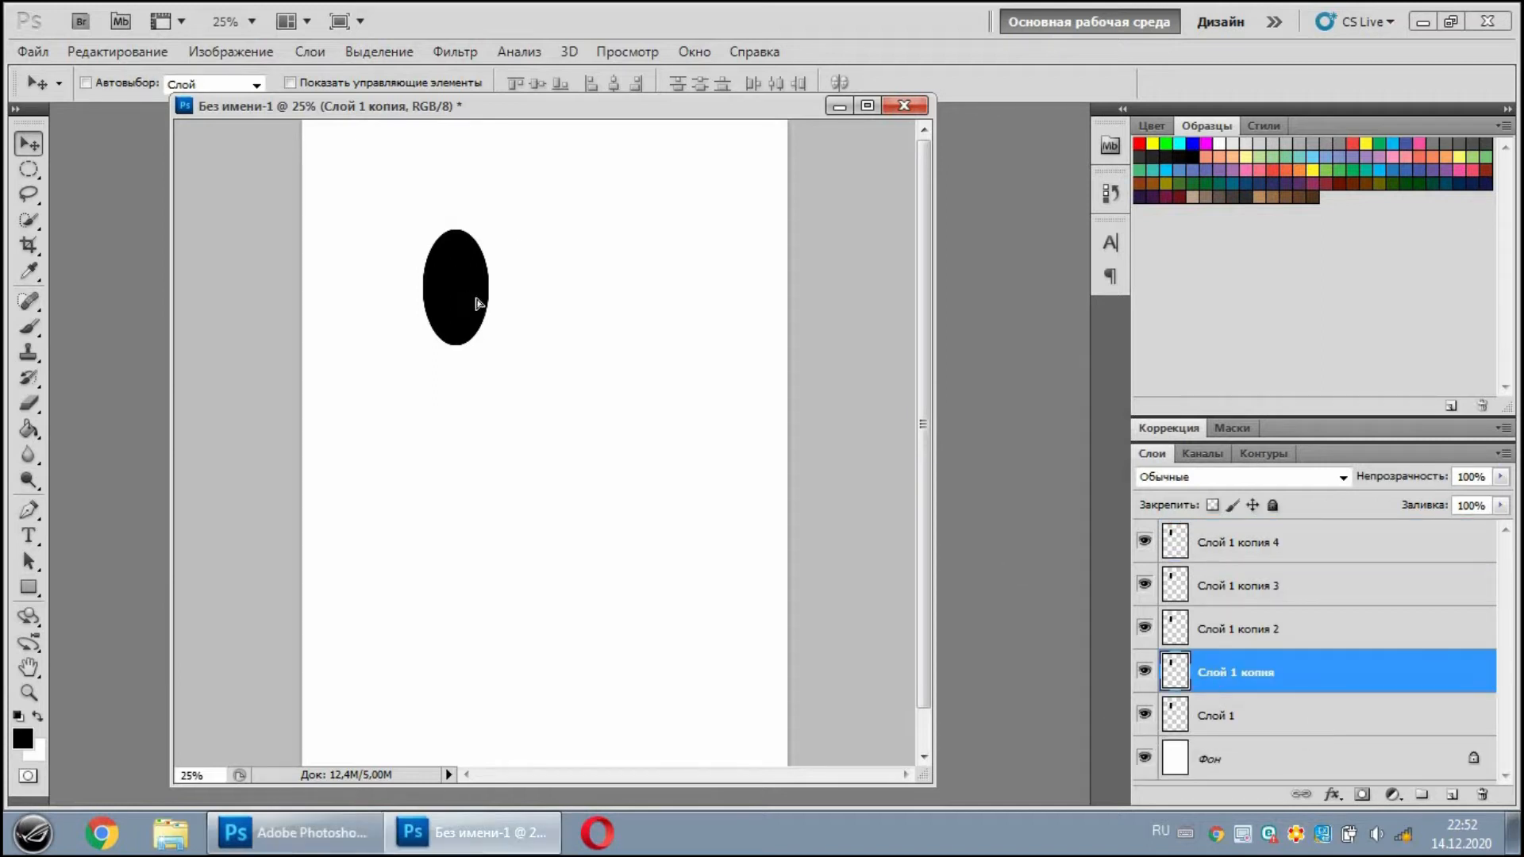
left_click_drag(474, 305, 626, 411)
left_click(1206, 627)
left_click(1215, 586)
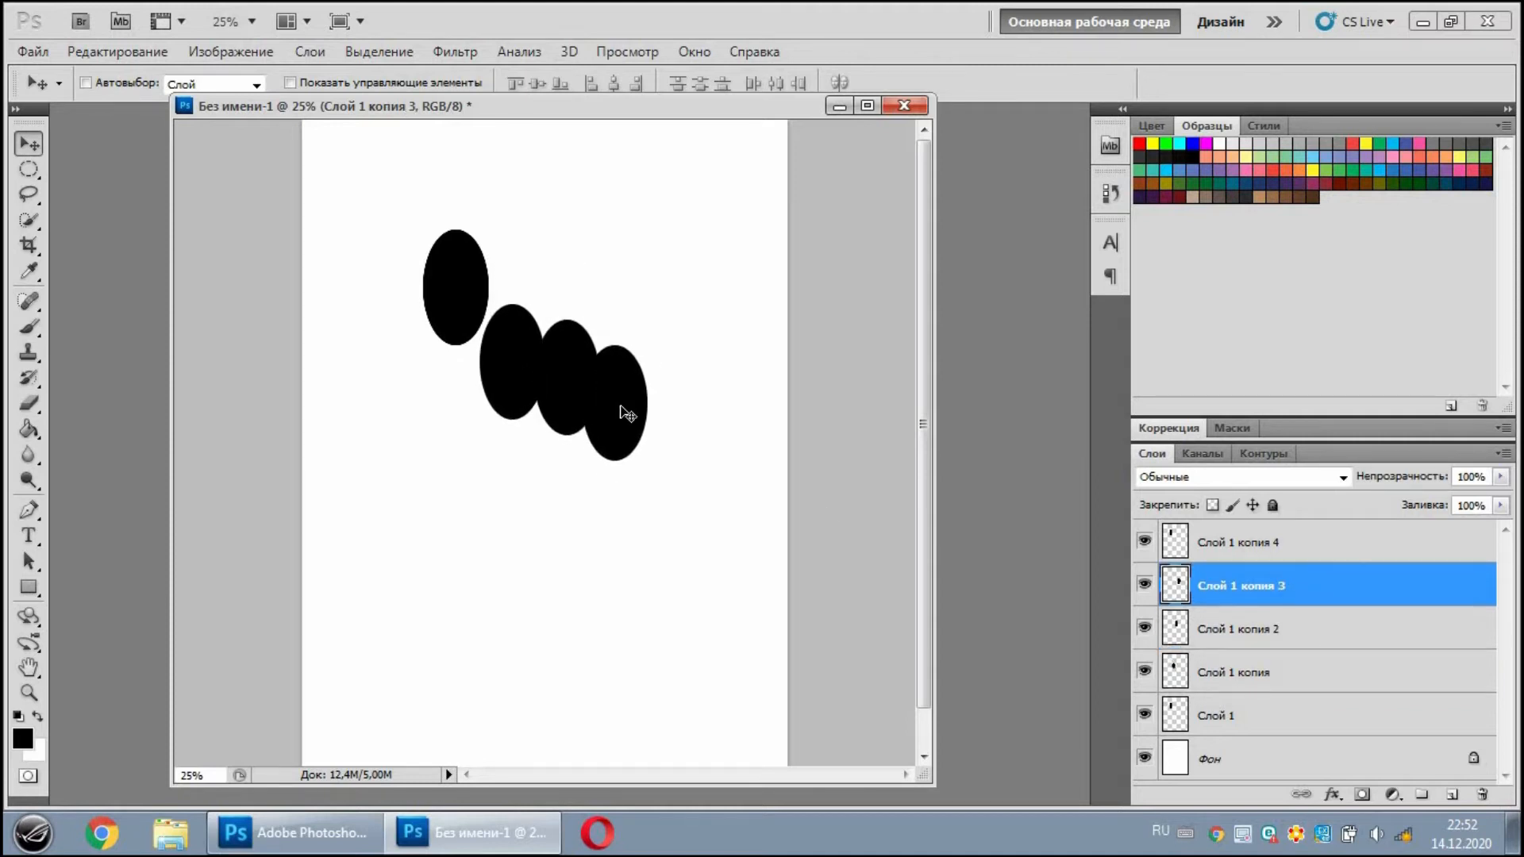
Scale down the last ellipse of the descending row slightly with a transform.
left_click(118, 52)
mouse_move(372, 450)
left_click(635, 482)
left_click_drag(649, 345, 594, 320)
key("Return")
Scale down the row's middle ellipse slightly and shift the last ellipse closer to it.
left_click(1214, 628)
left_click(118, 52)
left_click(635, 482)
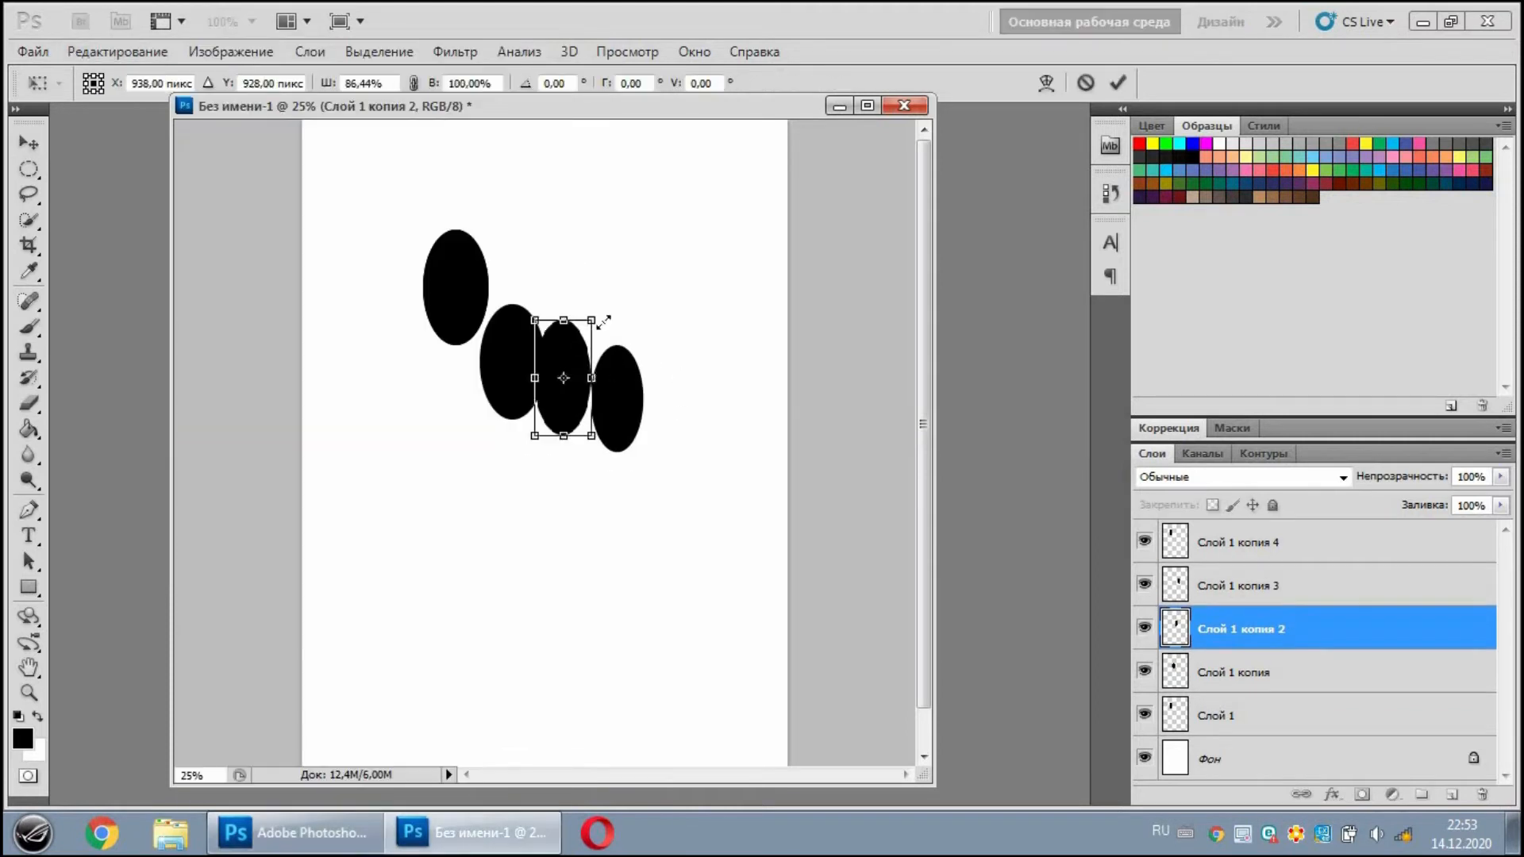
key("Return")
left_click(1214, 586)
left_click_drag(619, 425, 616, 425)
Move the fourth ellipse copy to the lower left of the original and rotate it to -45.76° as a thumb.
left_click(1214, 542)
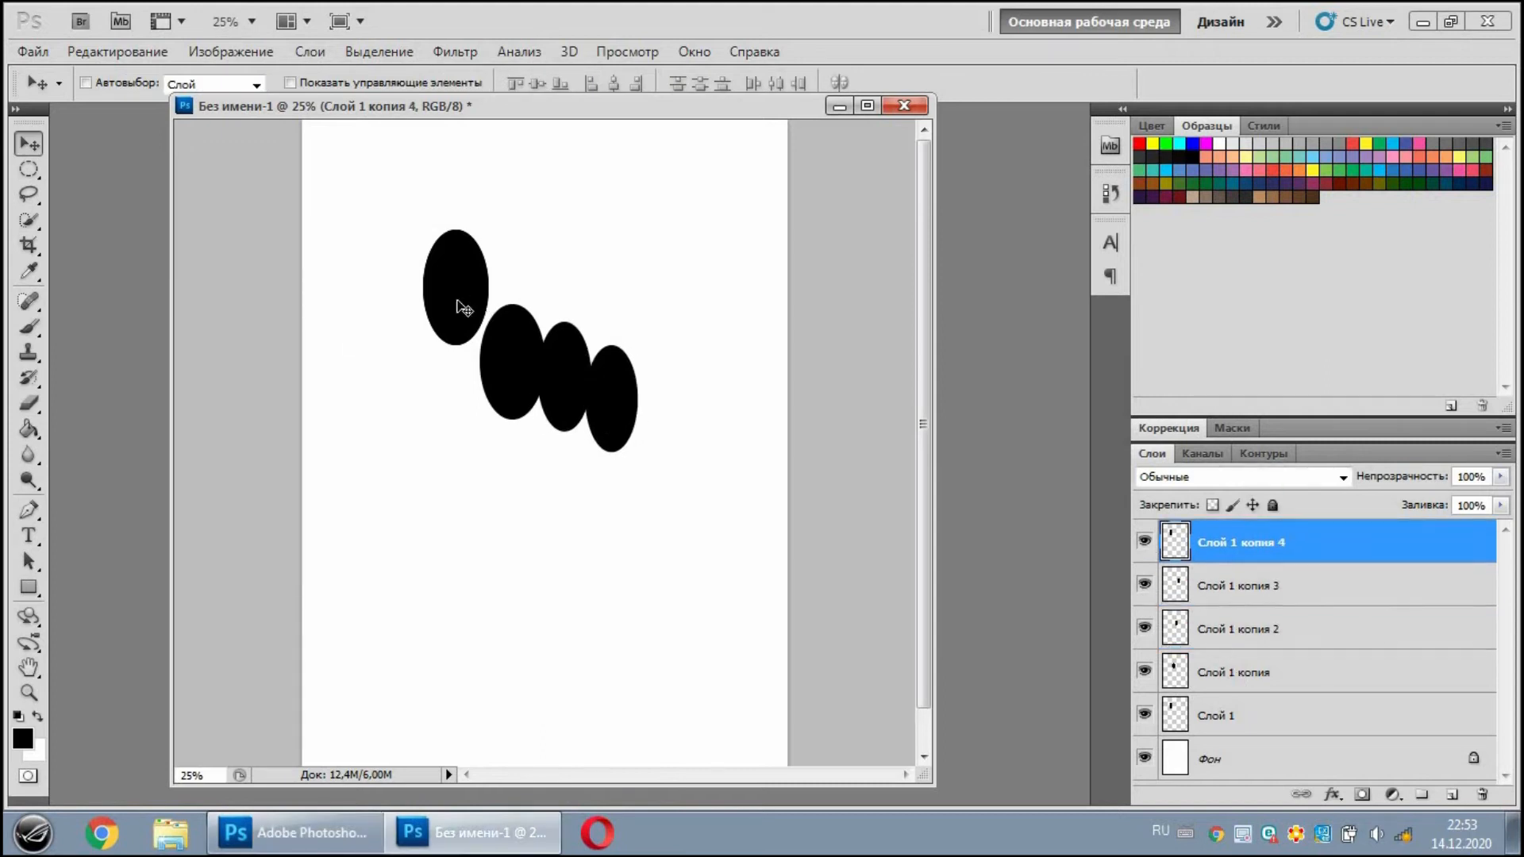
left_click_drag(460, 317, 398, 412)
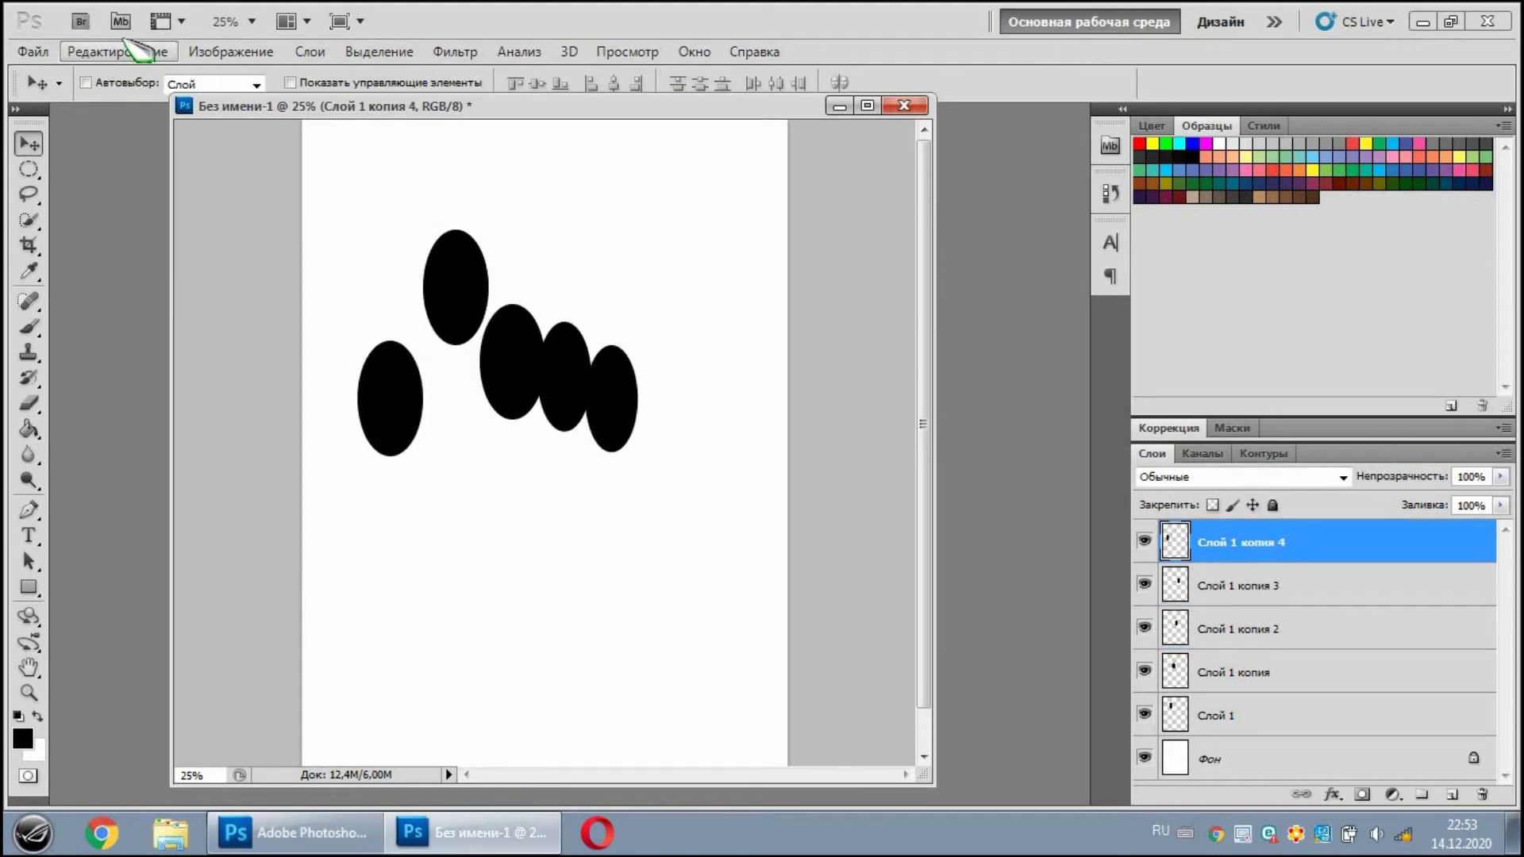
left_click(118, 52)
left_click(373, 431)
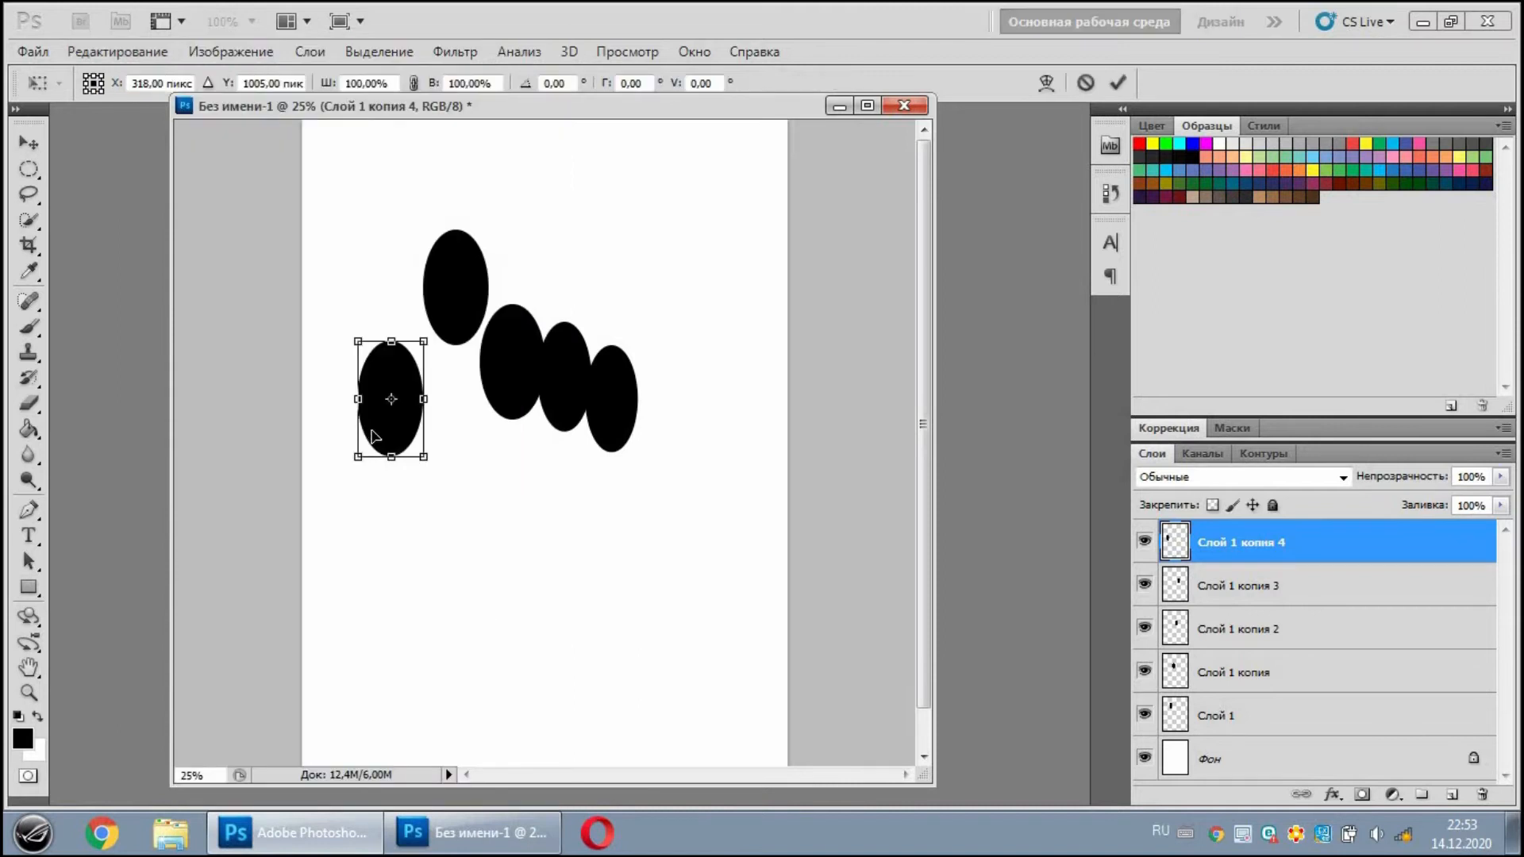
left_click_drag(484, 499, 588, 408)
left_click_drag(421, 432, 422, 440)
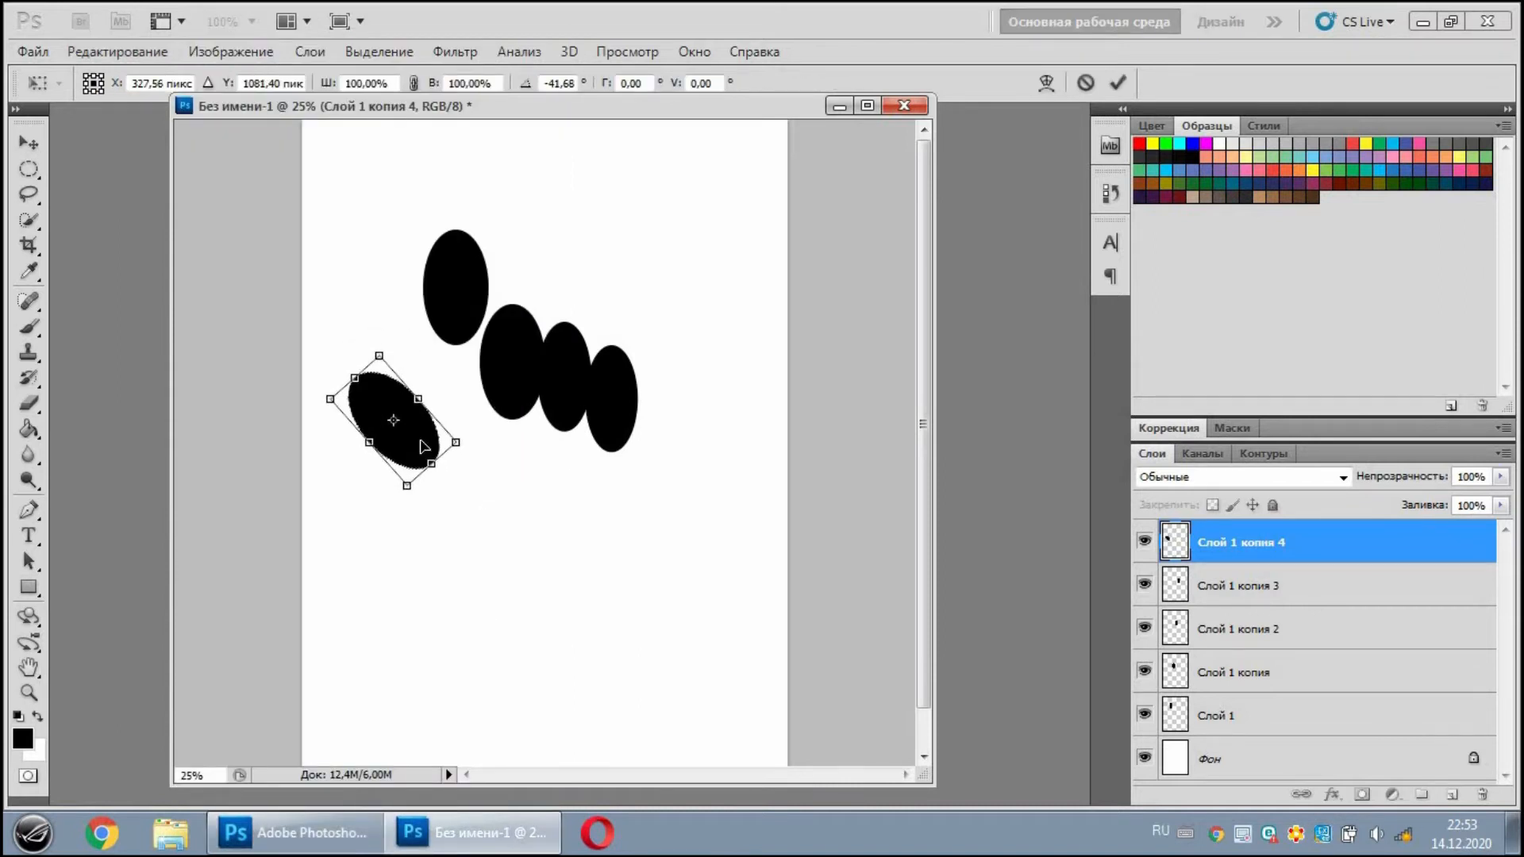
left_click_drag(518, 458, 520, 451)
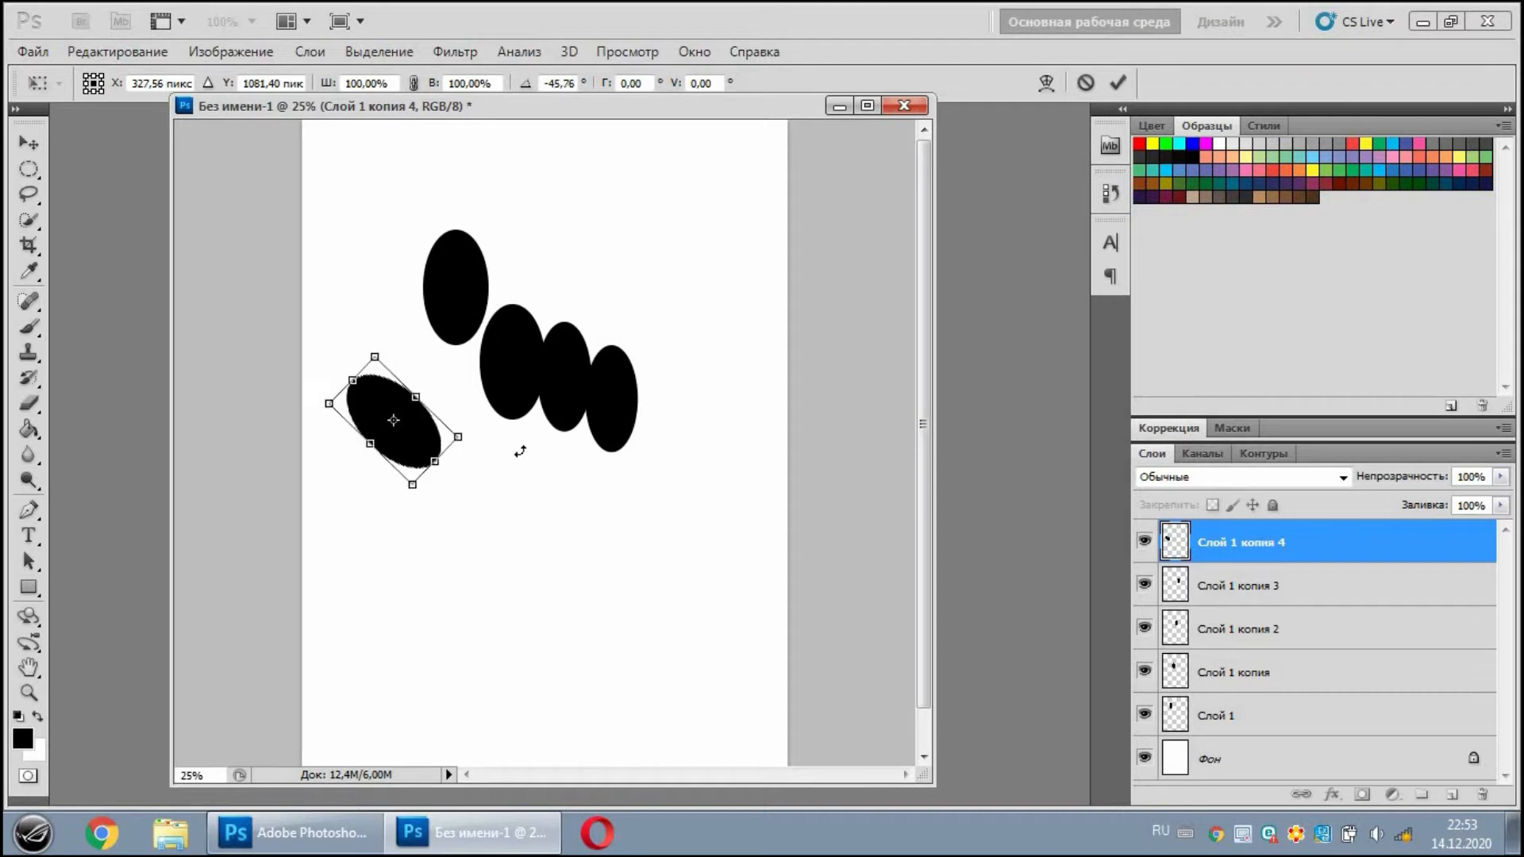
left_click_drag(422, 442, 412, 481)
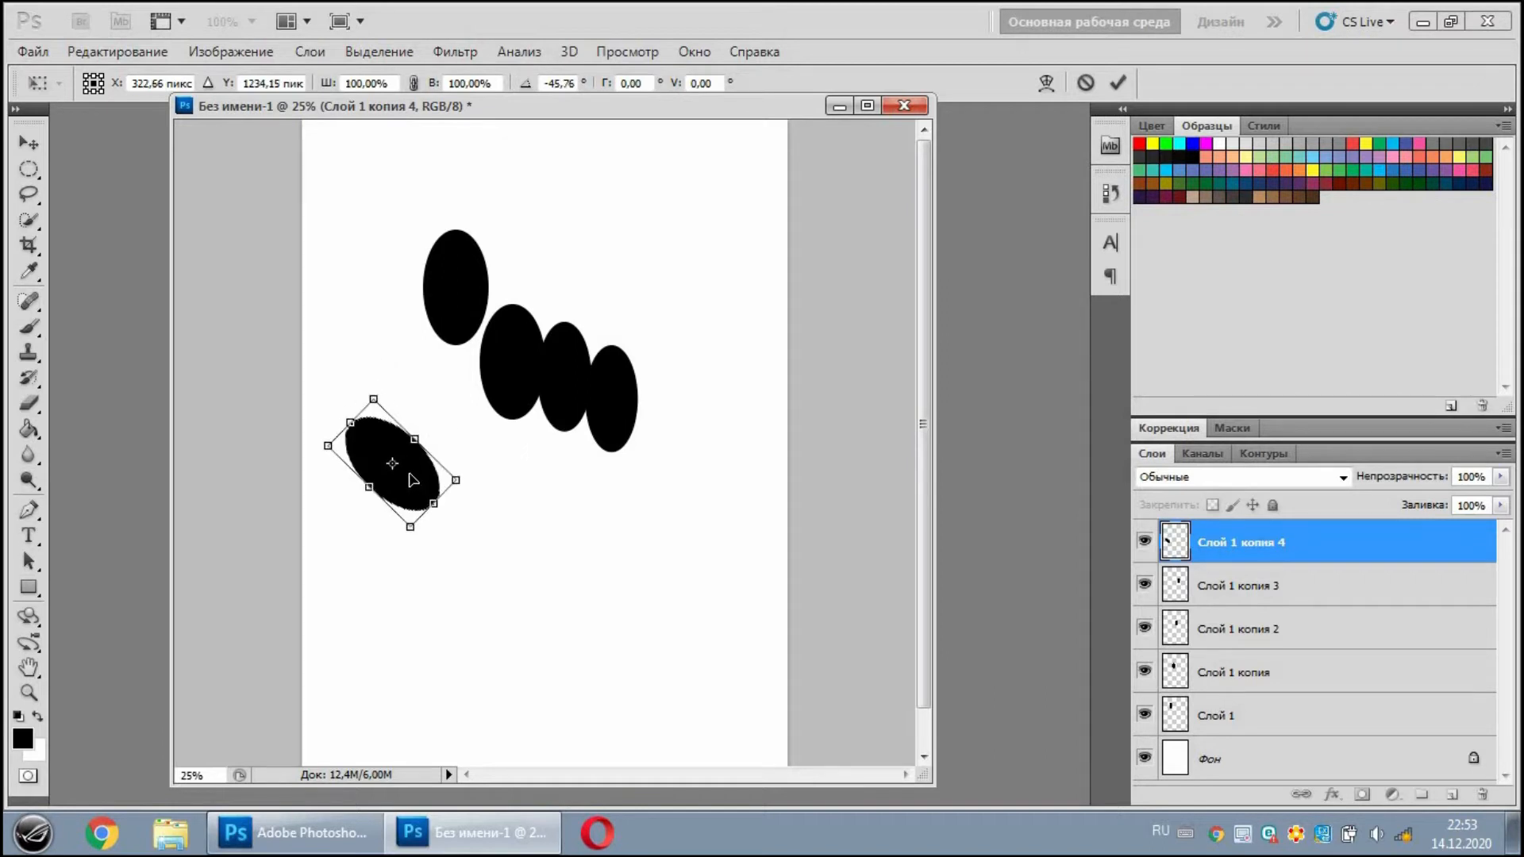
key("Return")
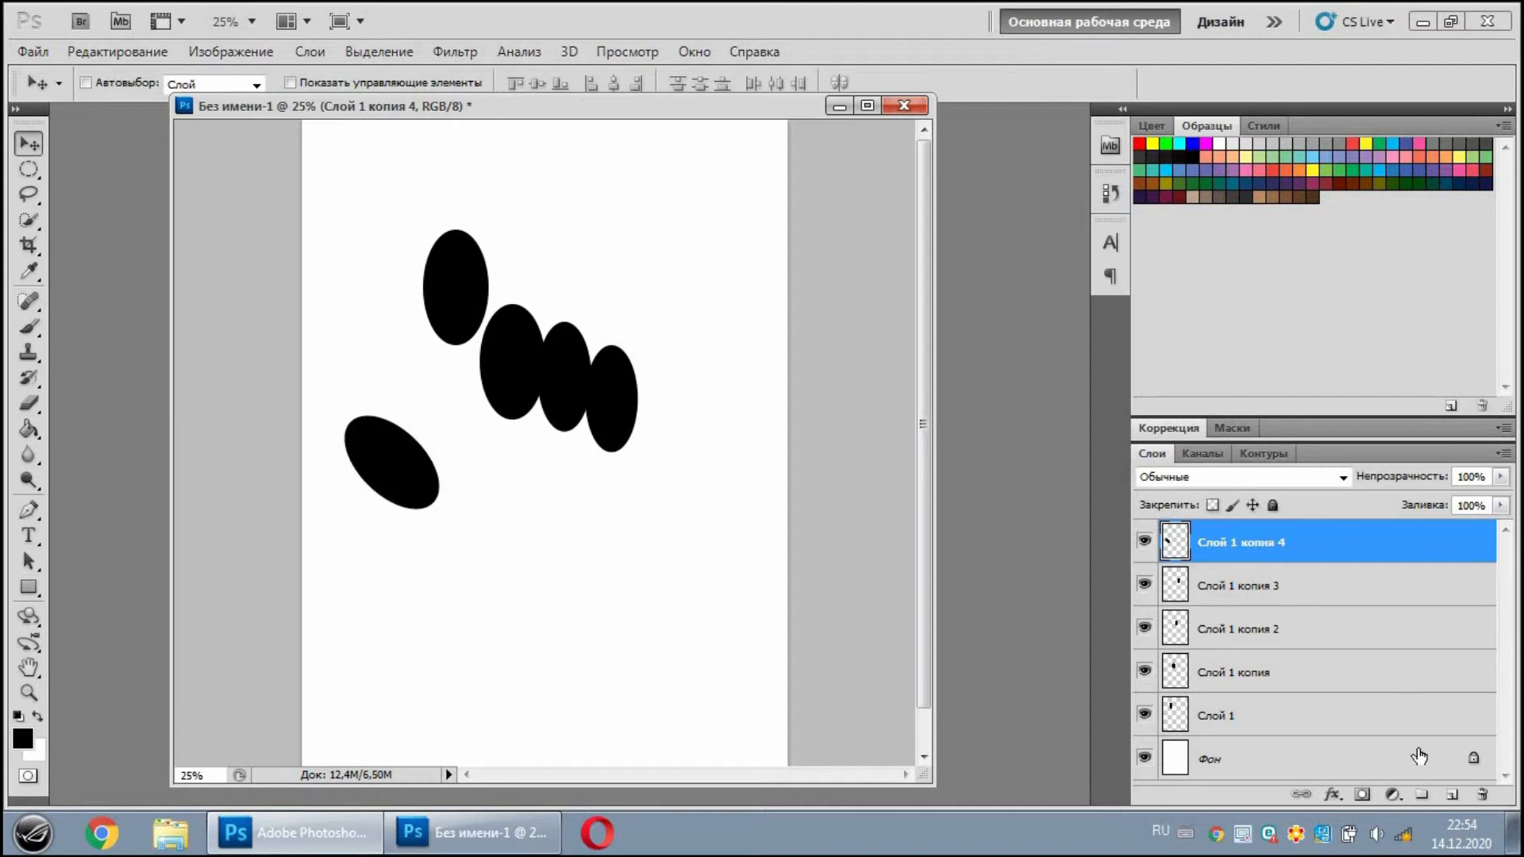
Add a new layer and make a nearly square rectangular selection for the palm, overlapping the lower parts of the row of ellipses.
left_click(1453, 796)
right_click(28, 169)
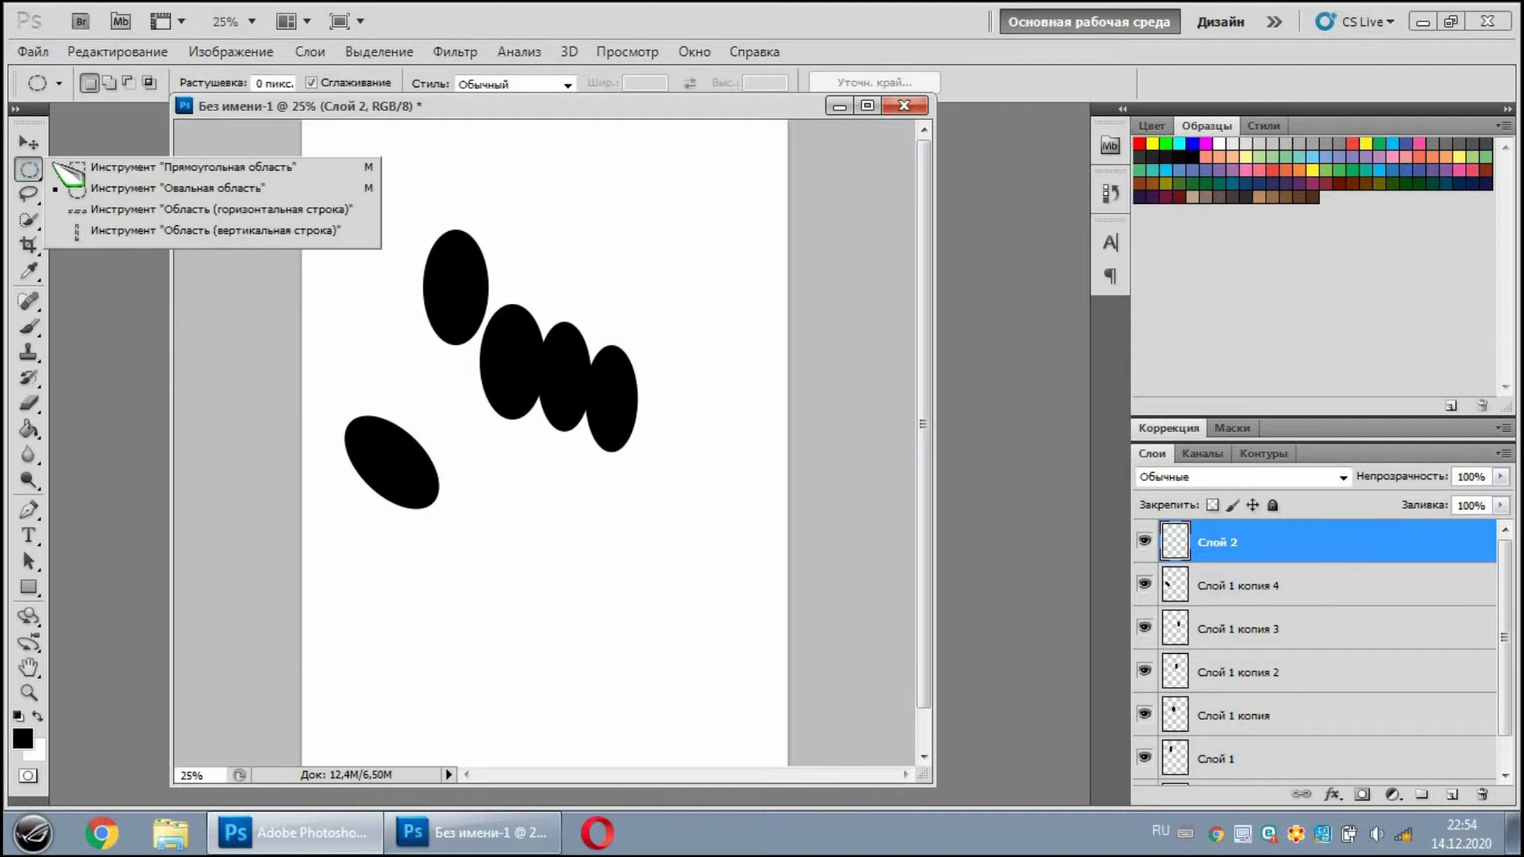
left_click(135, 168)
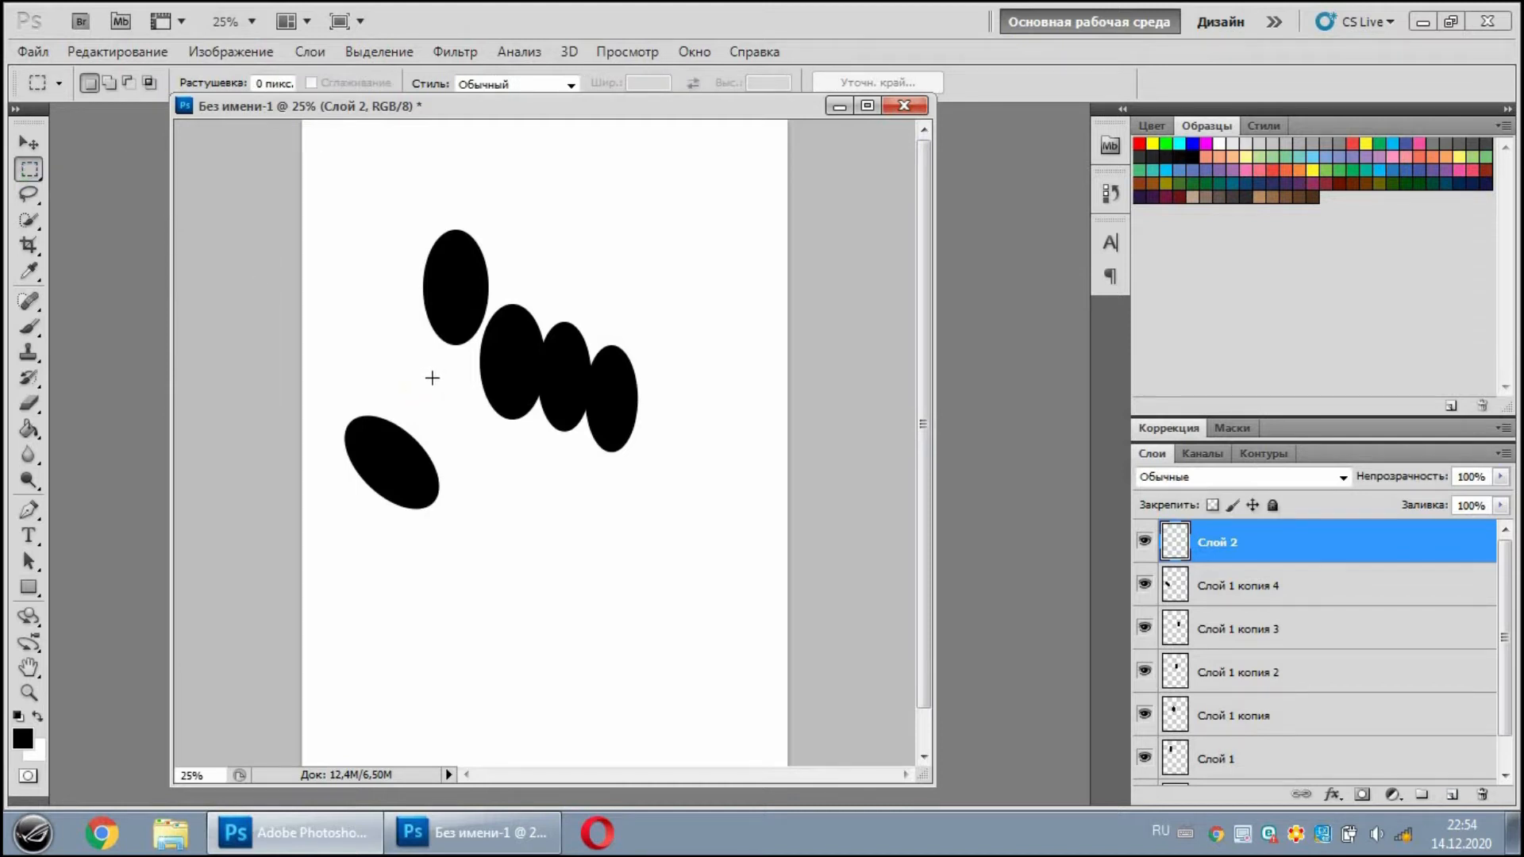
left_click_drag(431, 370, 620, 578)
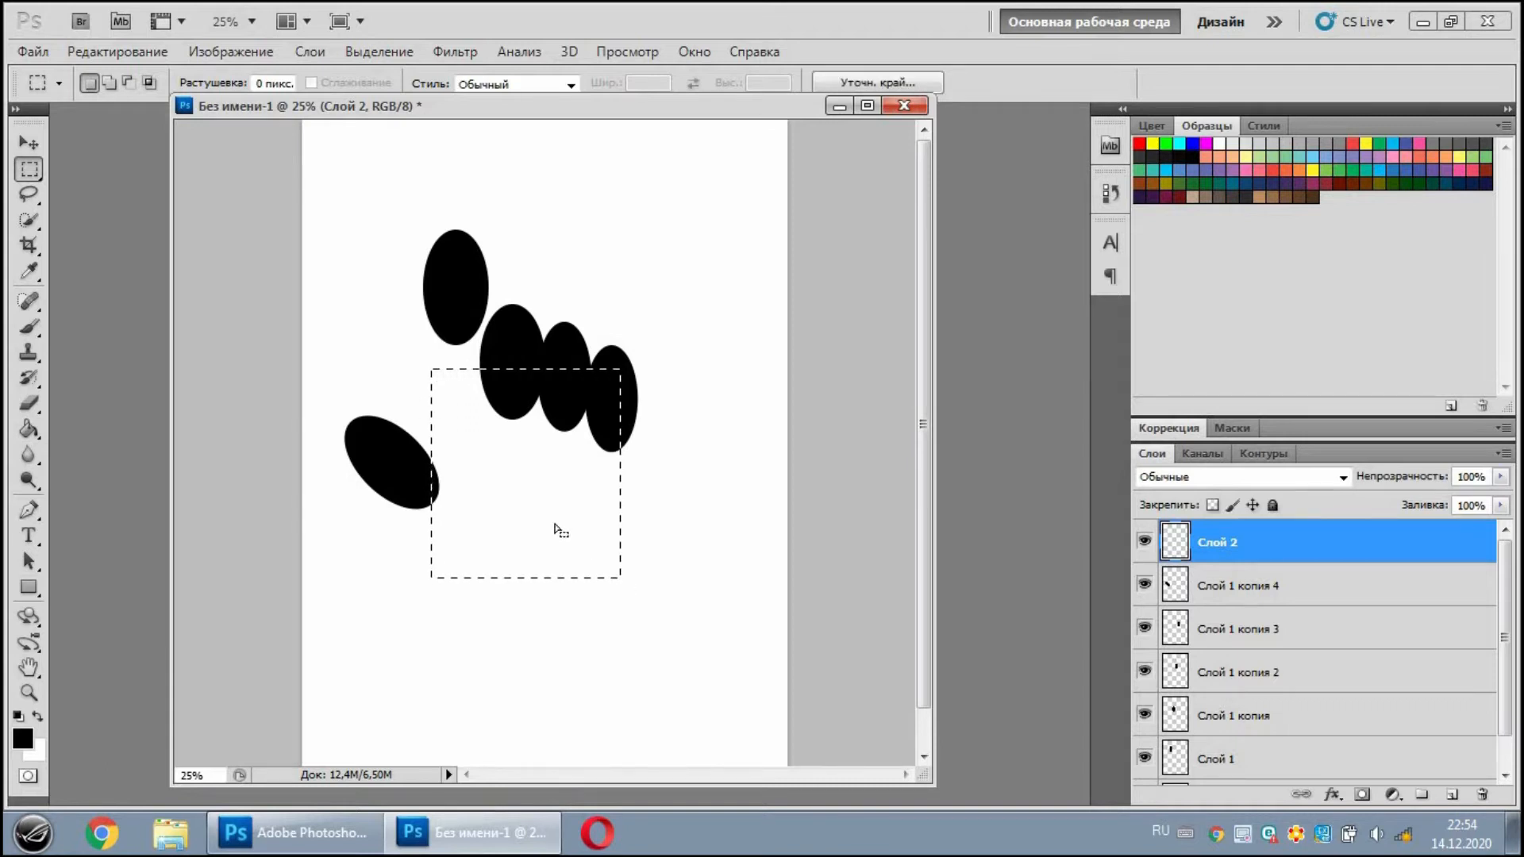
Fill the palm selection with black using the Paint Bucket and deselect it.
left_click(30, 429)
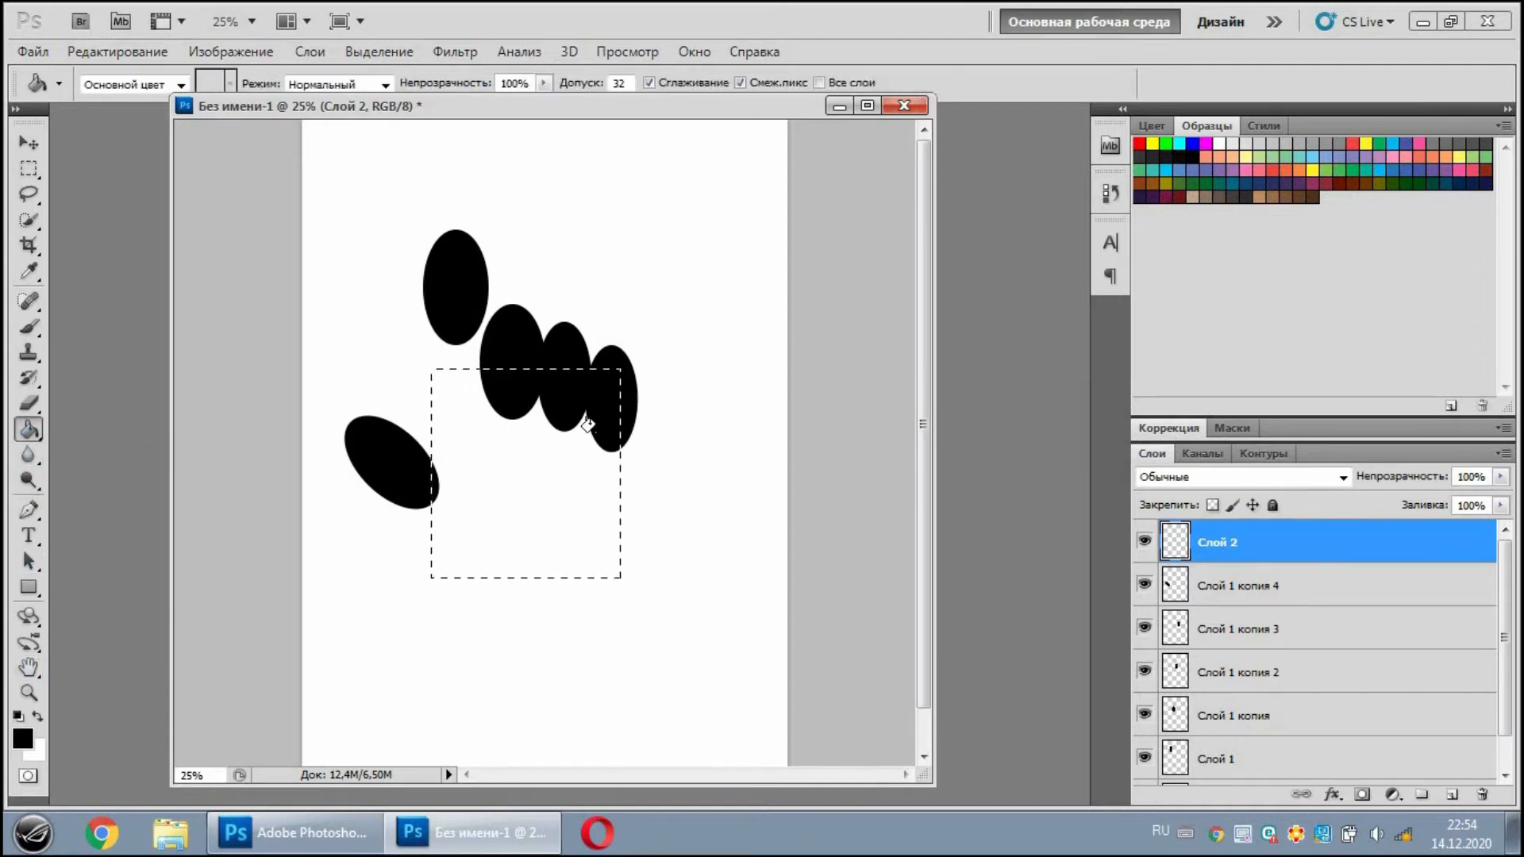
left_click(573, 476)
left_click(28, 143)
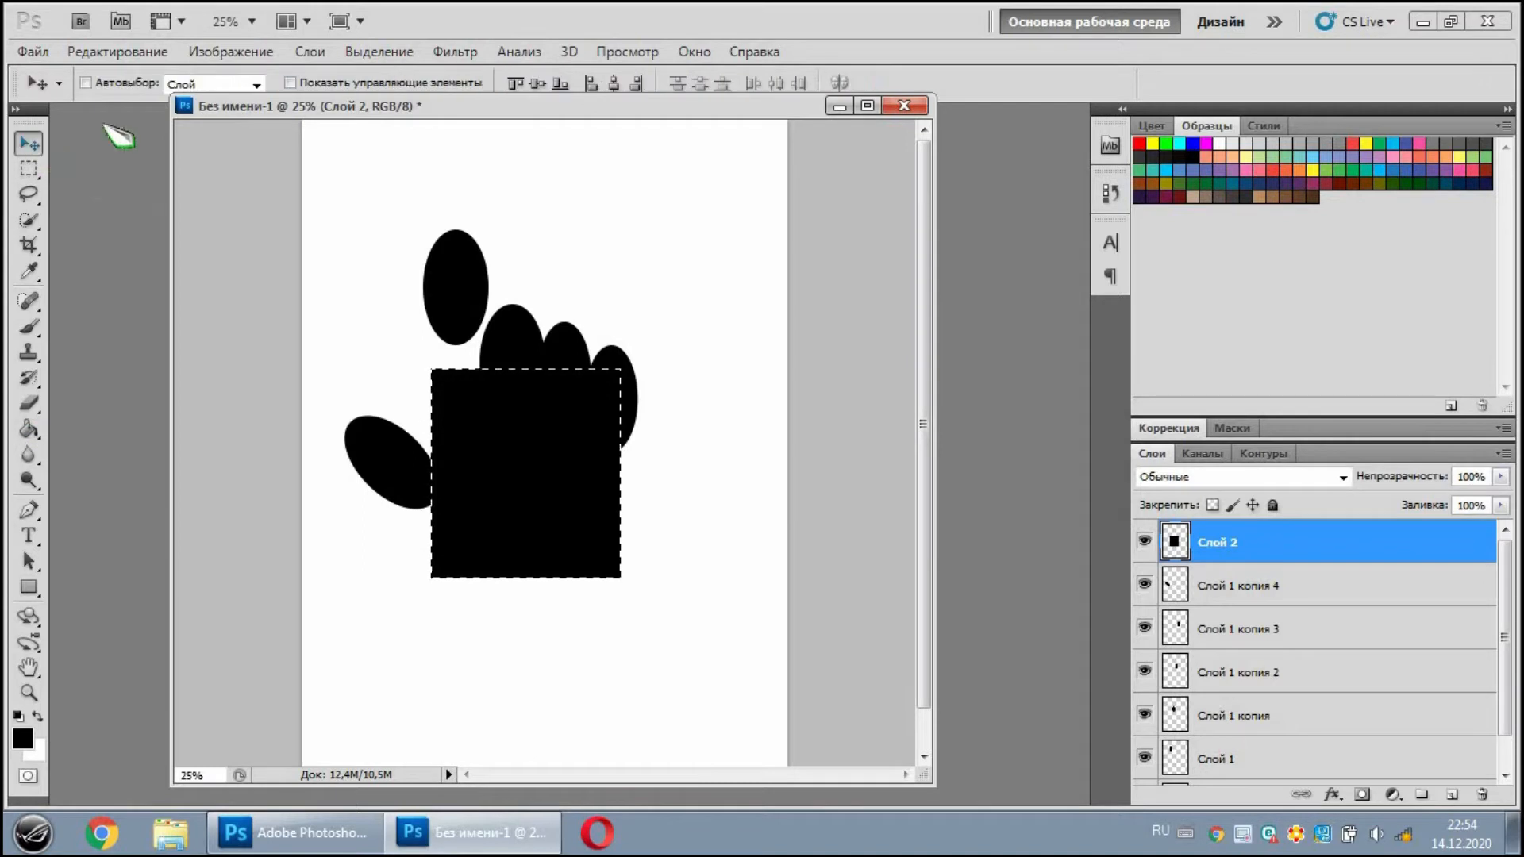
left_click(378, 53)
left_click(421, 96)
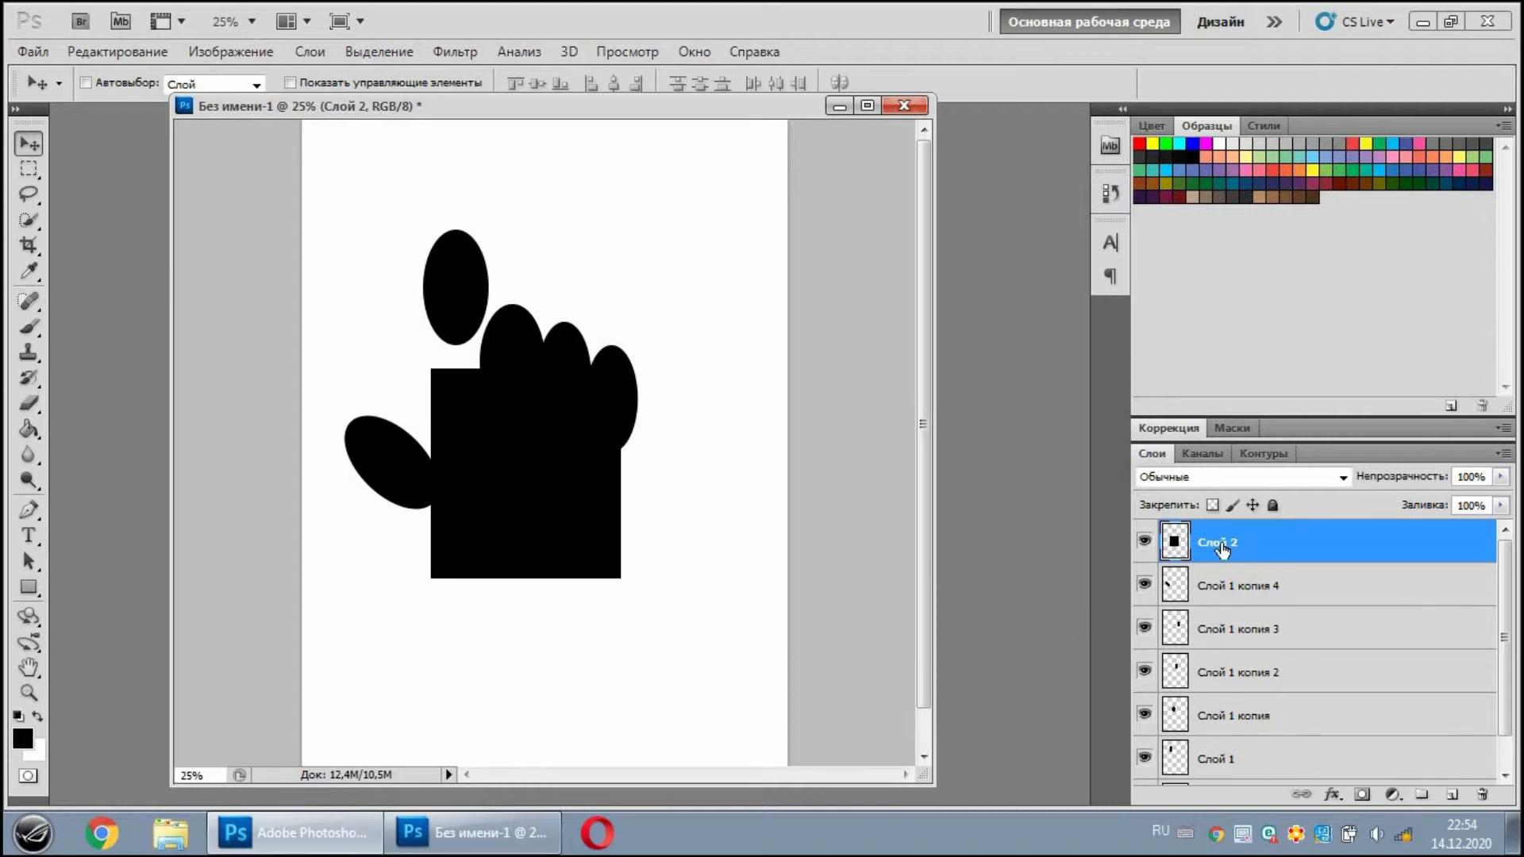
Duplicate the black palm rectangle's layer and move the copy to the upper right of the page.
key("ctrl+j")
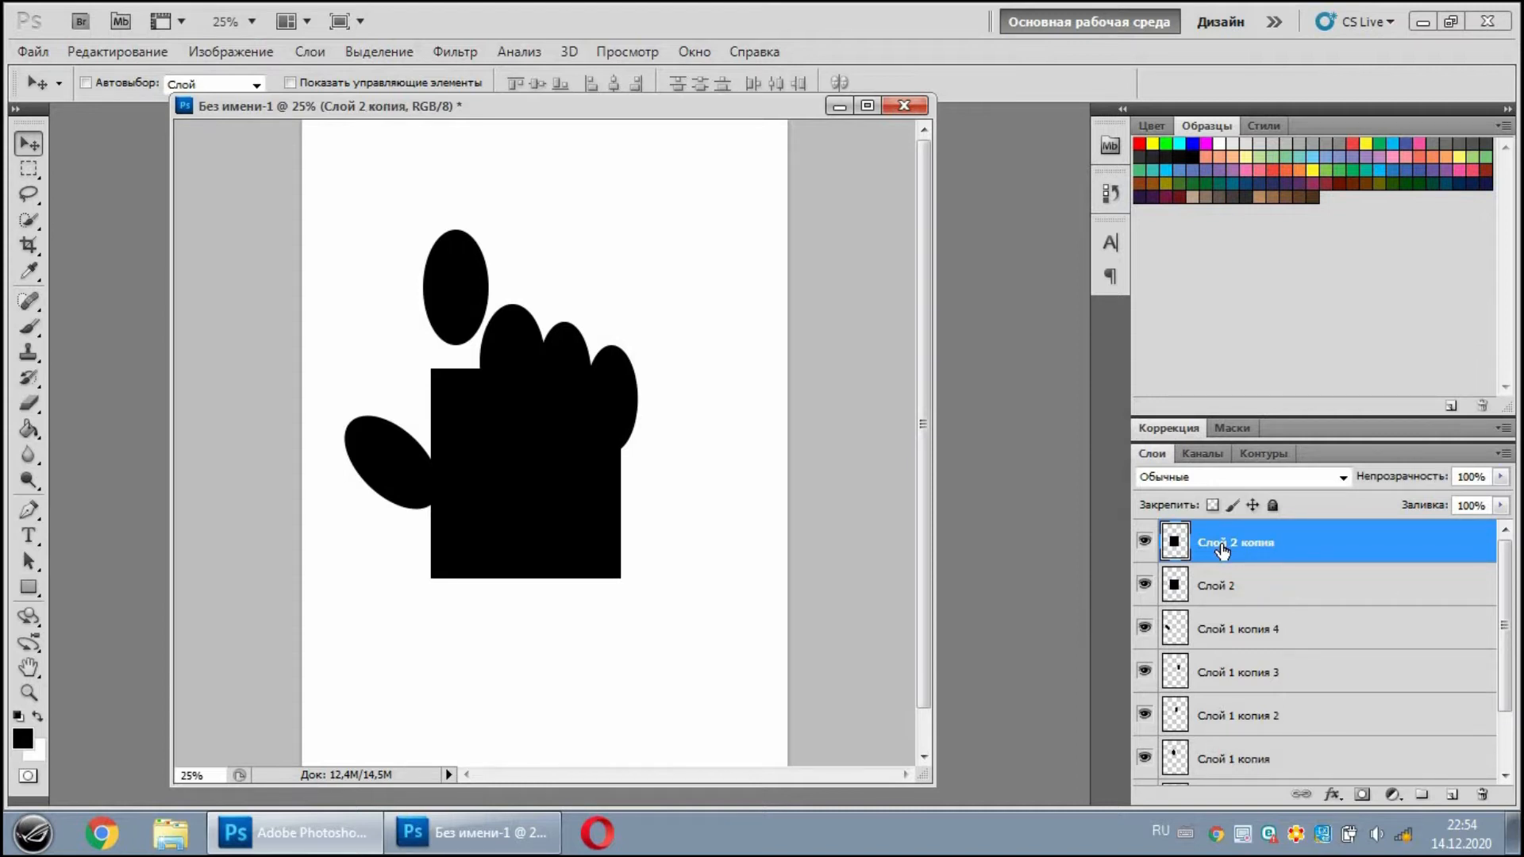
left_click_drag(551, 521, 704, 310)
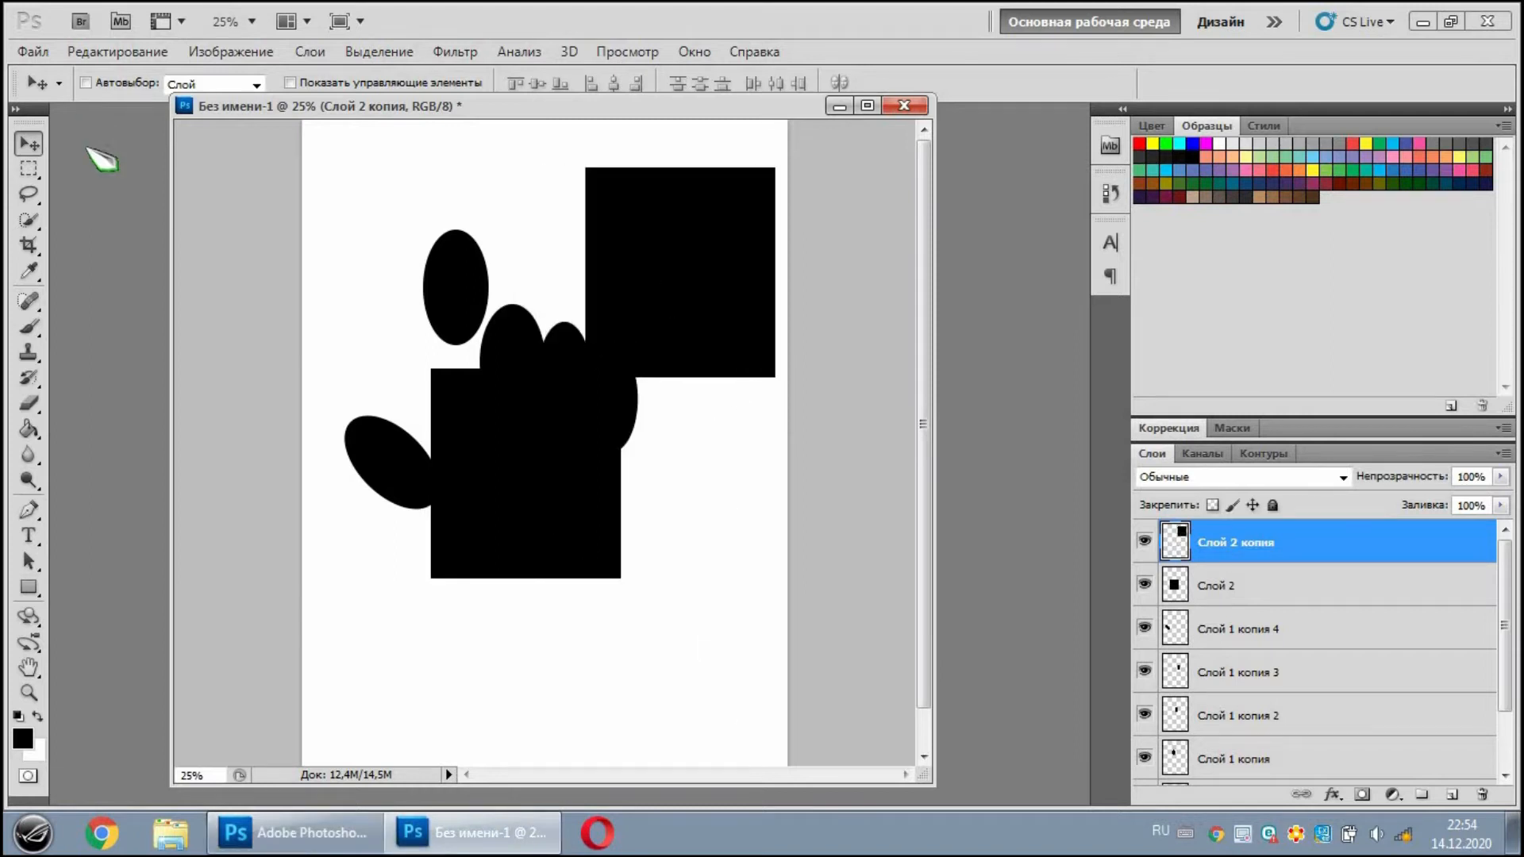
Narrow the black rectangle copy to 34.5% width and place it under the tallest ellipse as the index finger's shaft.
left_click(153, 53)
left_click(394, 433)
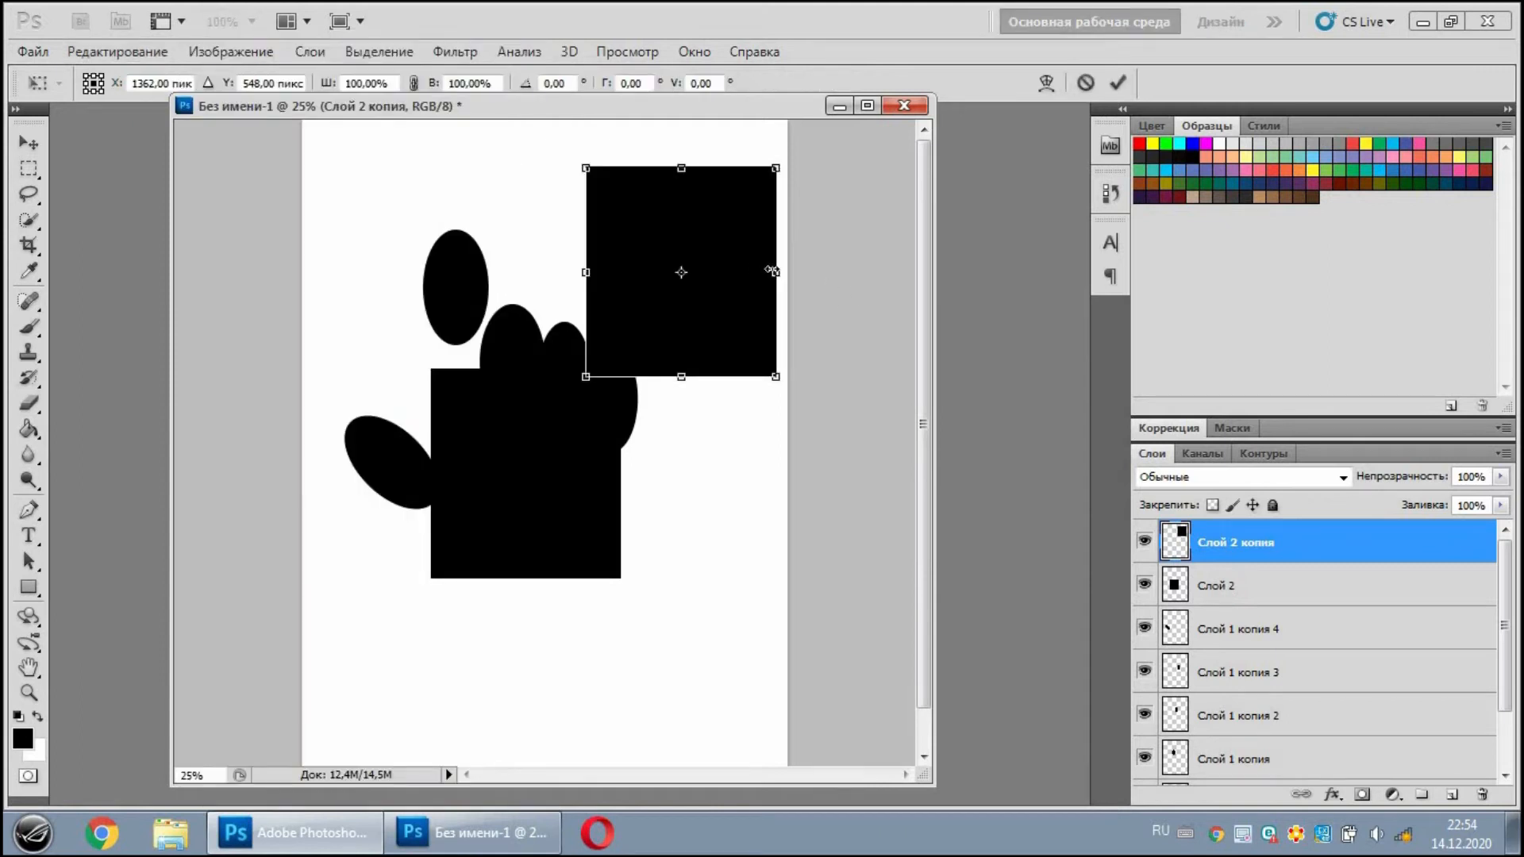
left_click_drag(772, 271, 481, 344)
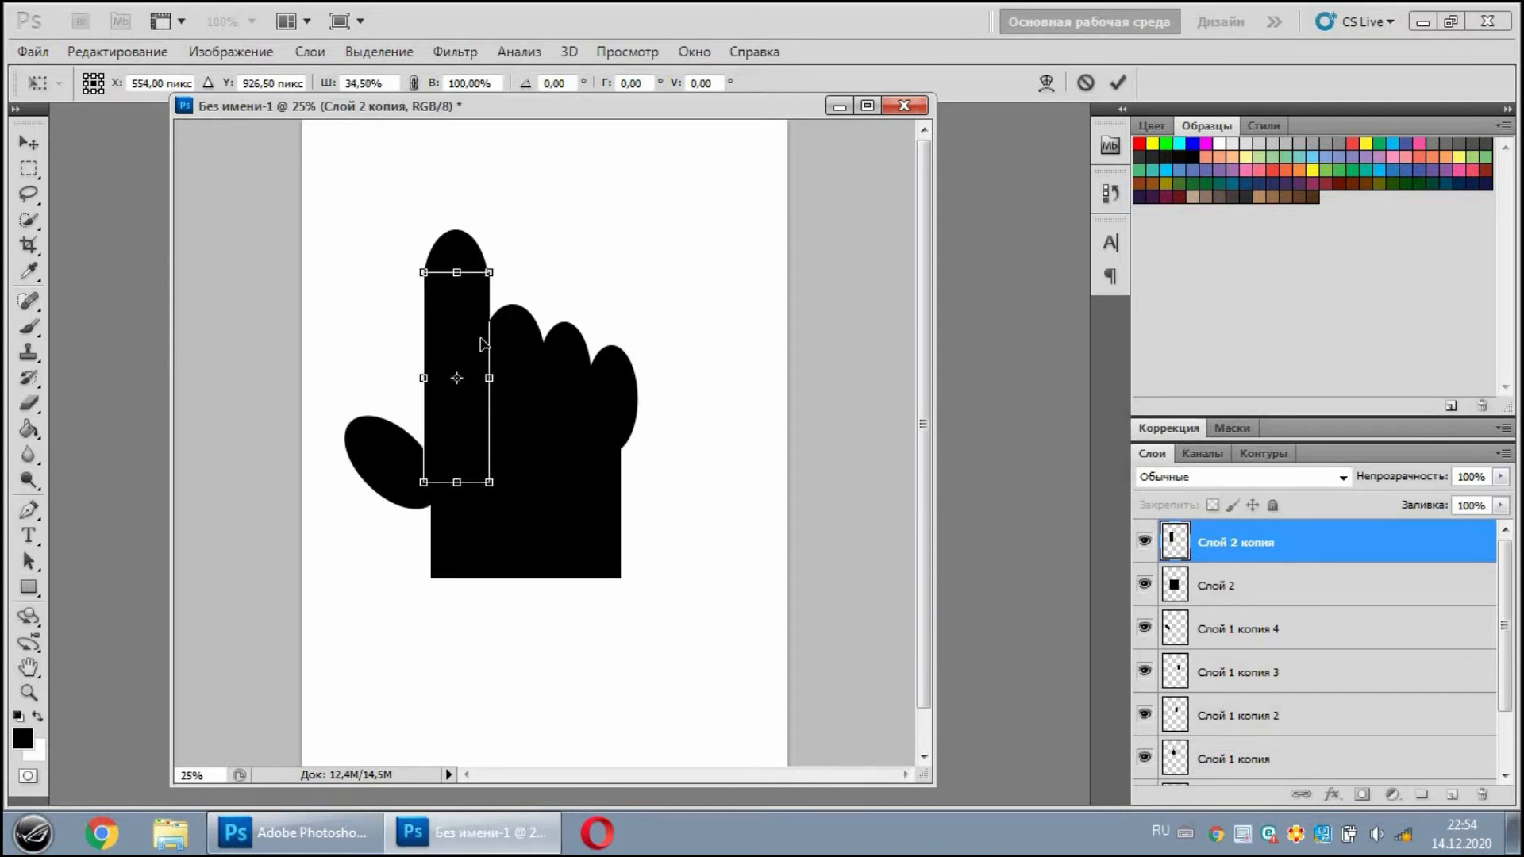
key("Return")
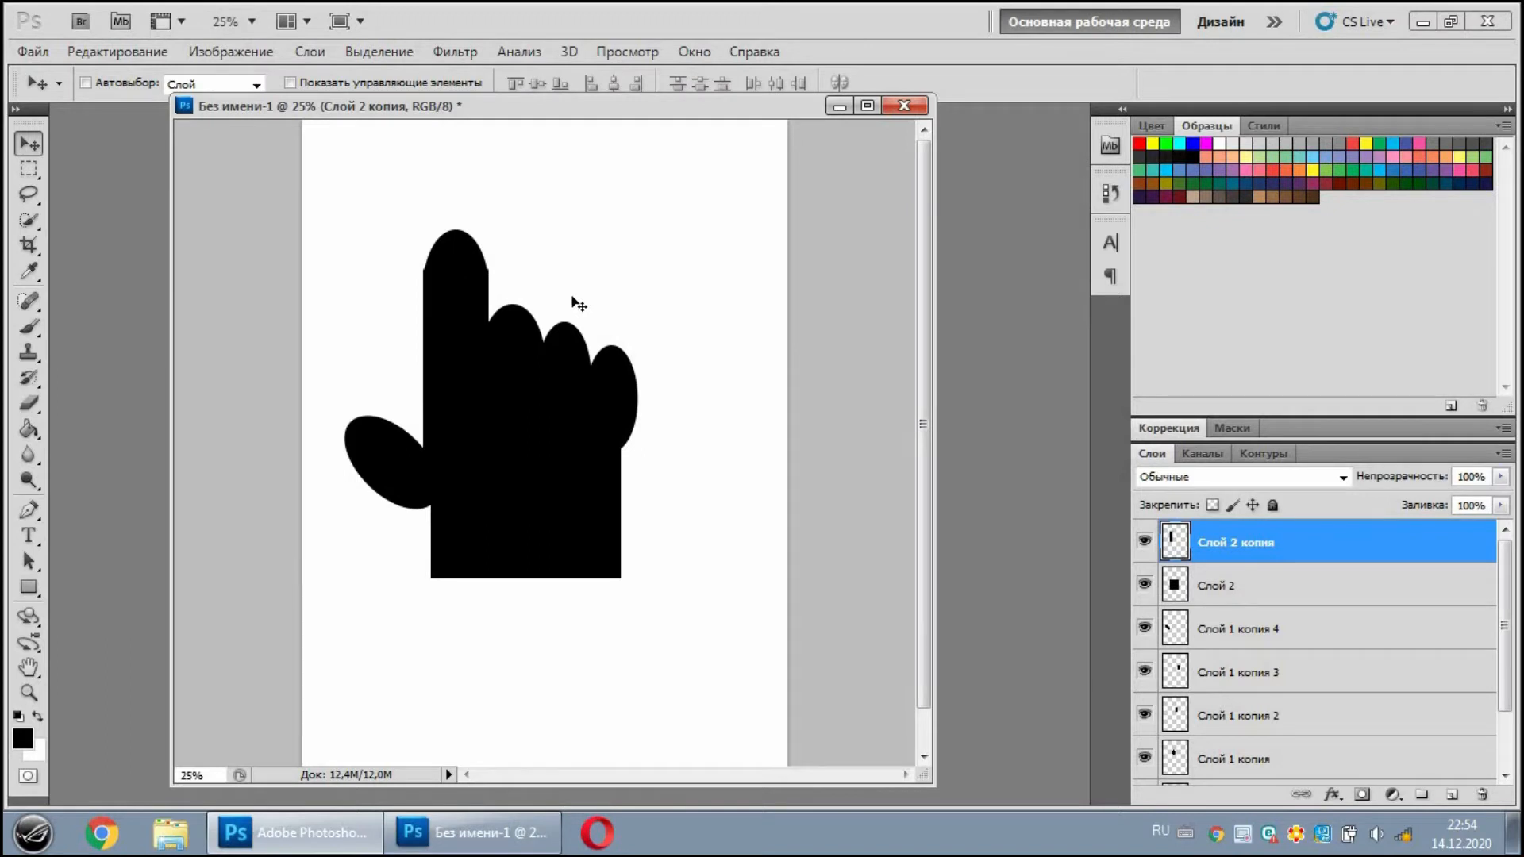
key("ctrl+plus")
left_click(118, 52)
left_click(377, 431)
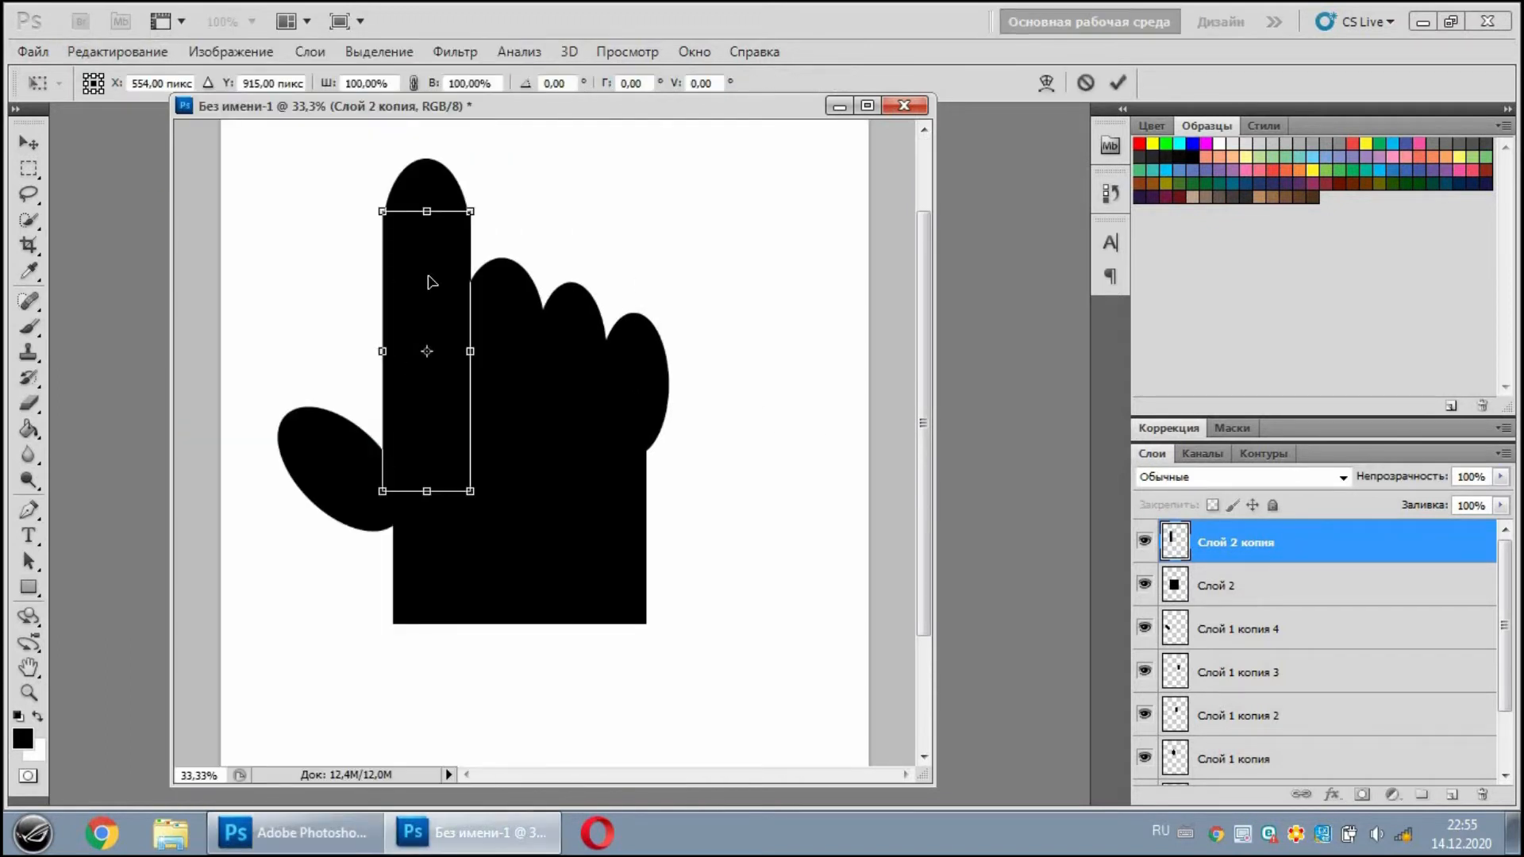
key("Return")
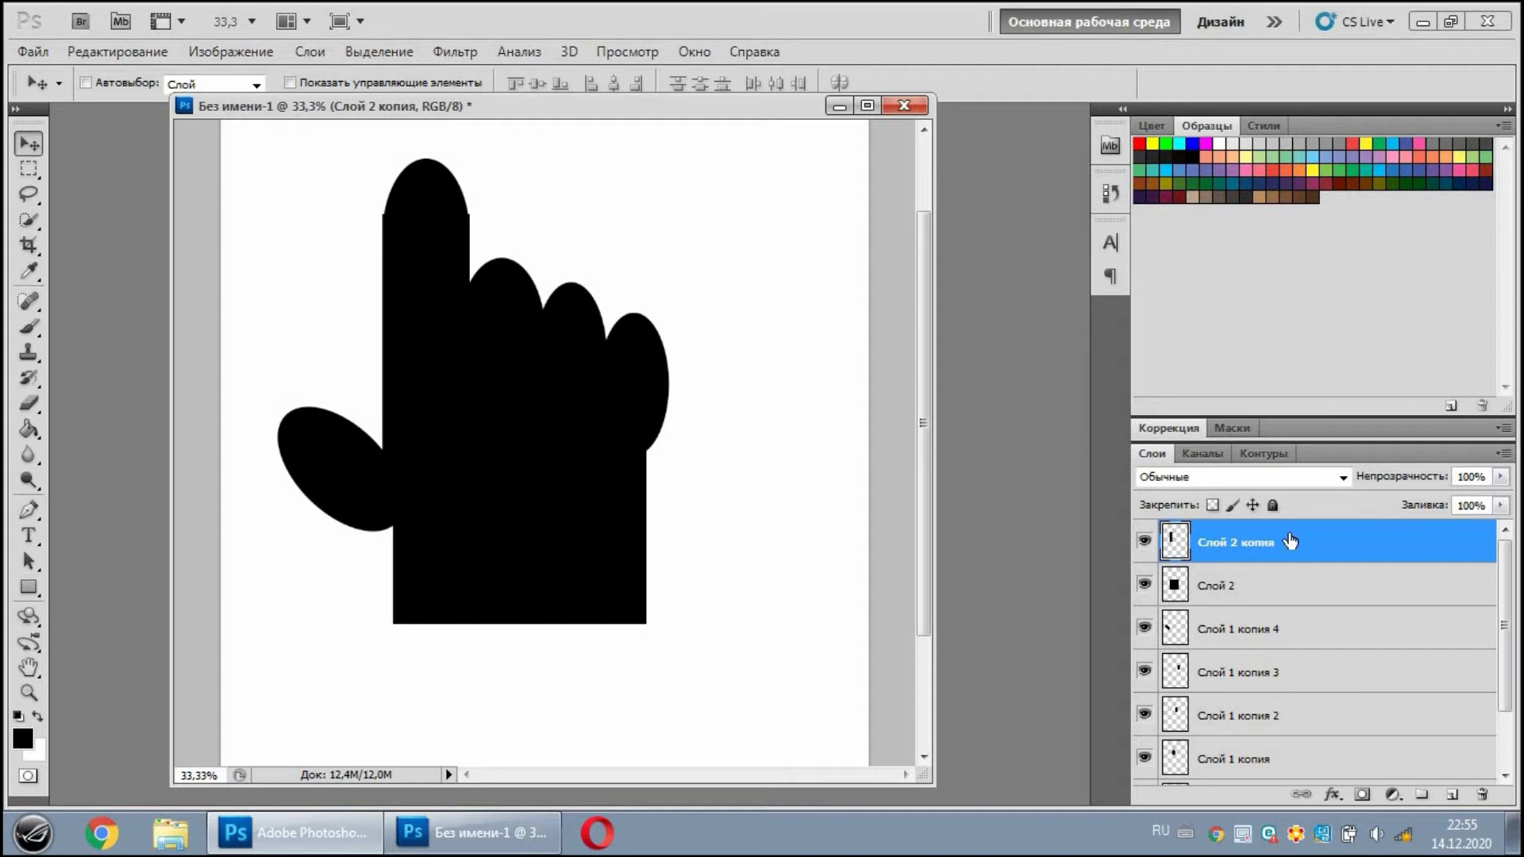
Duplicate the index-finger rectangle's layer and tilt the copy counterclockwise, placing it diagonally from the thumb ellipse into the palm.
key("ctrl+j")
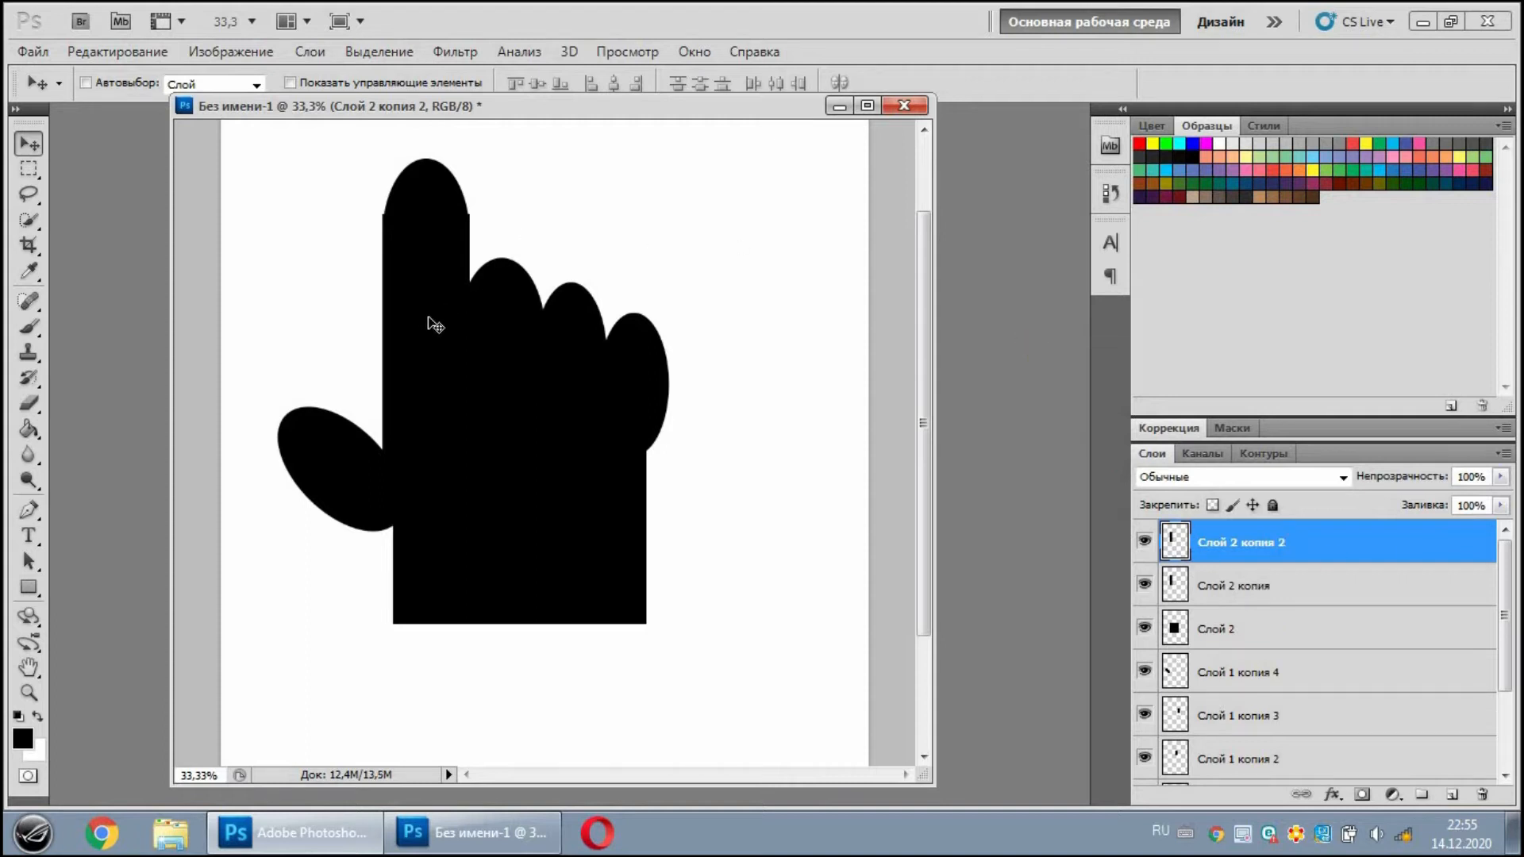
left_click_drag(432, 323, 306, 430)
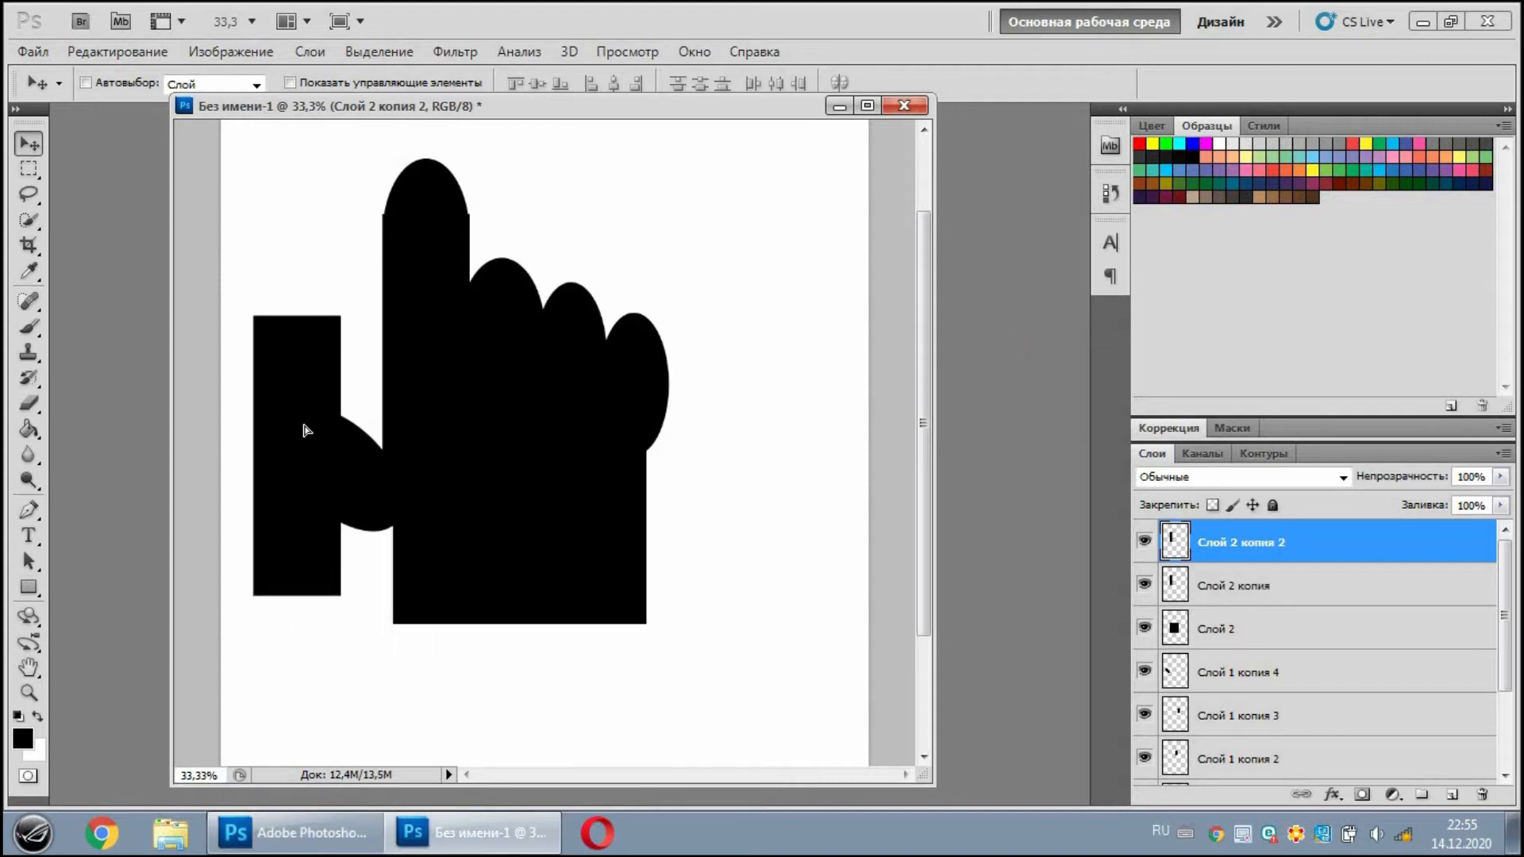
left_click(119, 52)
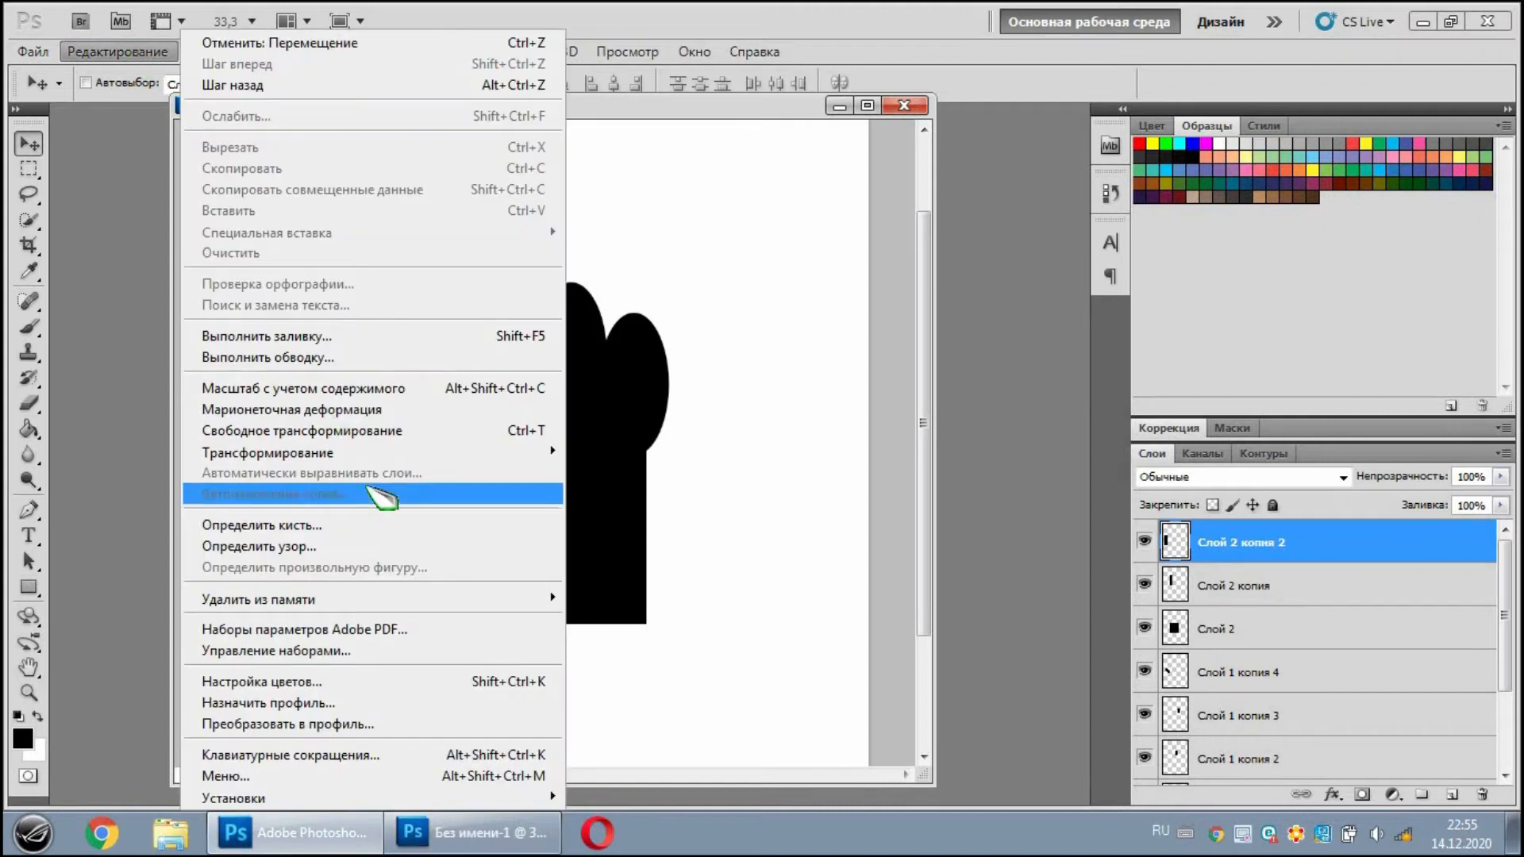
left_click(381, 432)
left_click_drag(403, 613, 585, 436)
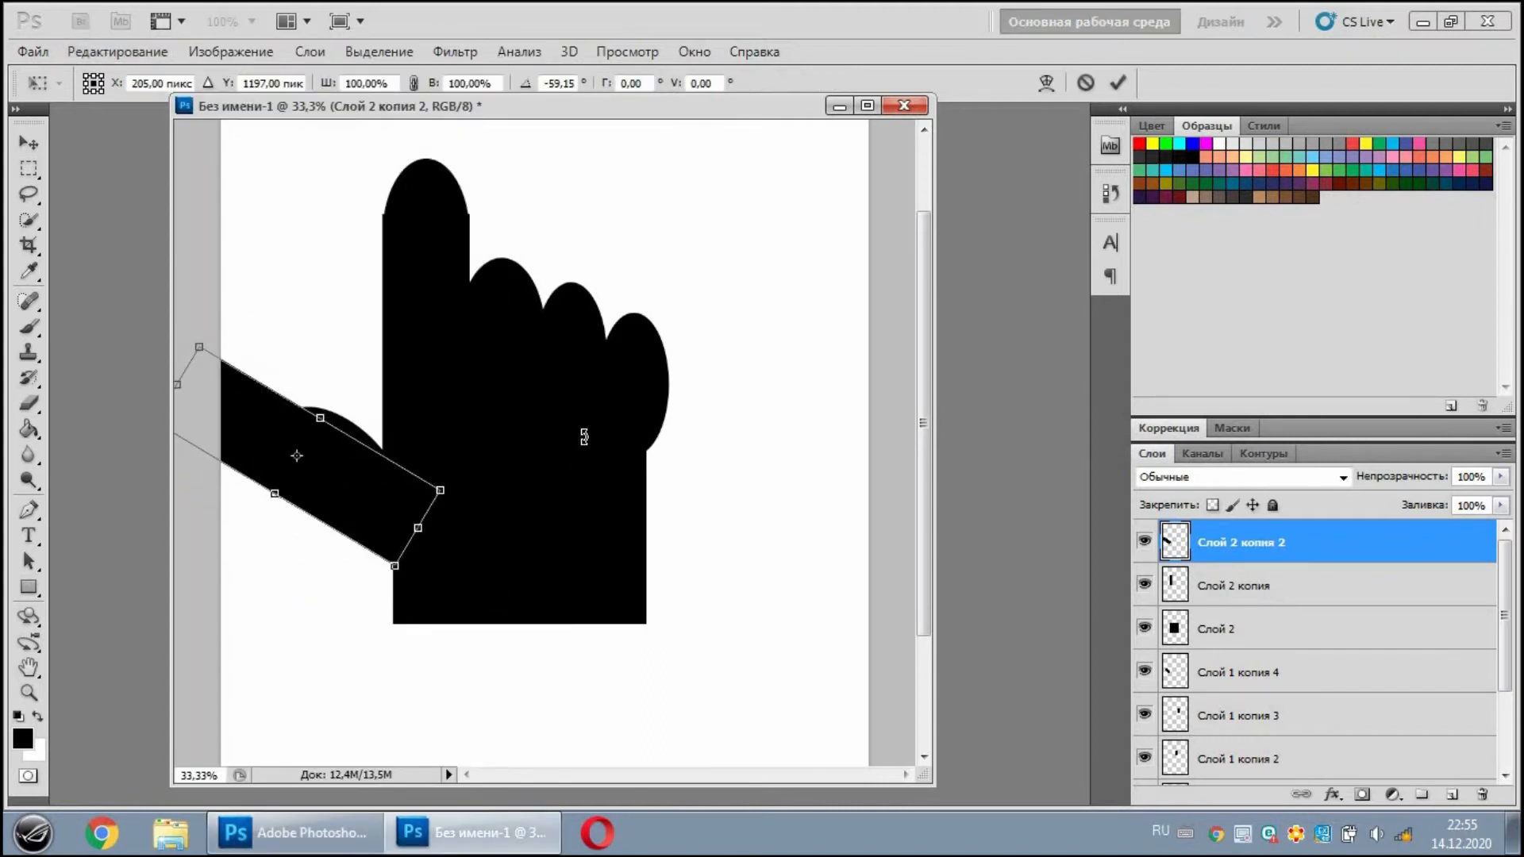
left_click_drag(356, 481, 476, 587)
key("Return")
key("Down")
key("Down")
key("Down")
key("Down")
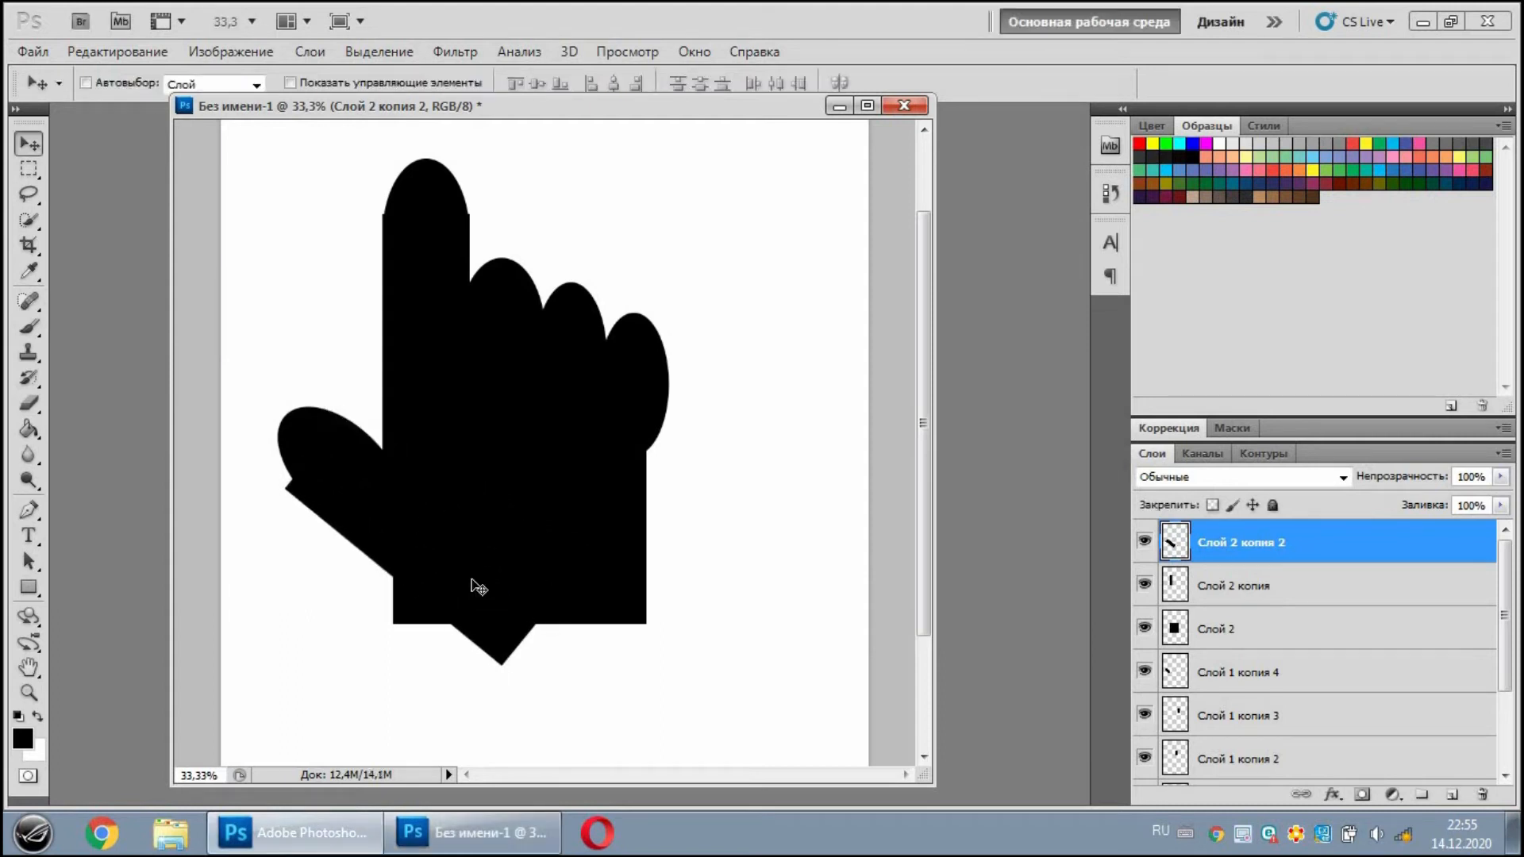
Move the thumb ellipse outward to the end of the tilted rectangle and rotate it further counterclockwise to cap the thumb.
scroll(1187, 660, "down", 1)
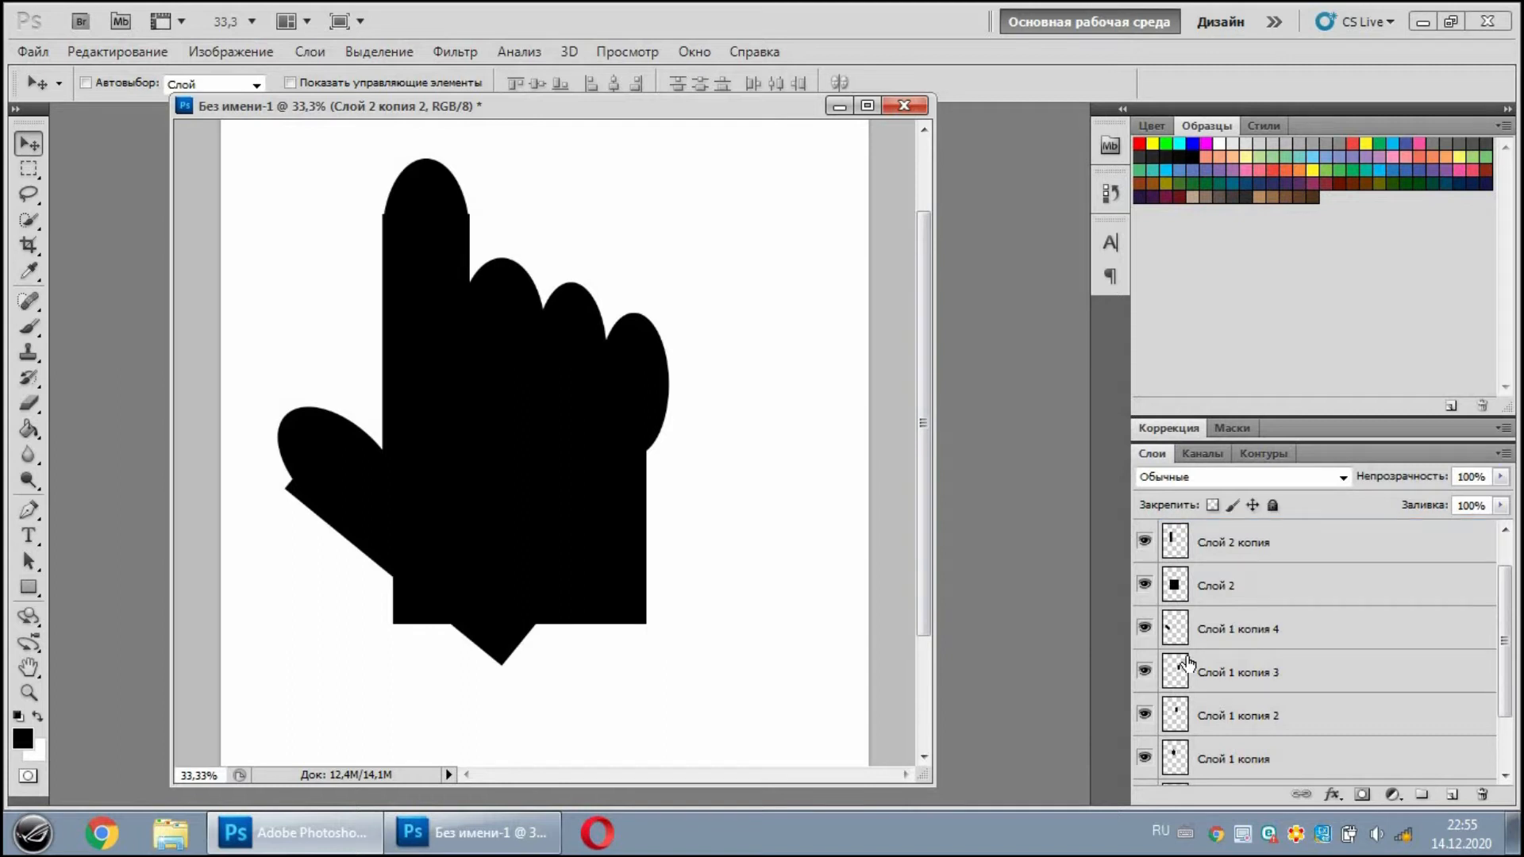
left_click(1220, 635)
left_click(1143, 629)
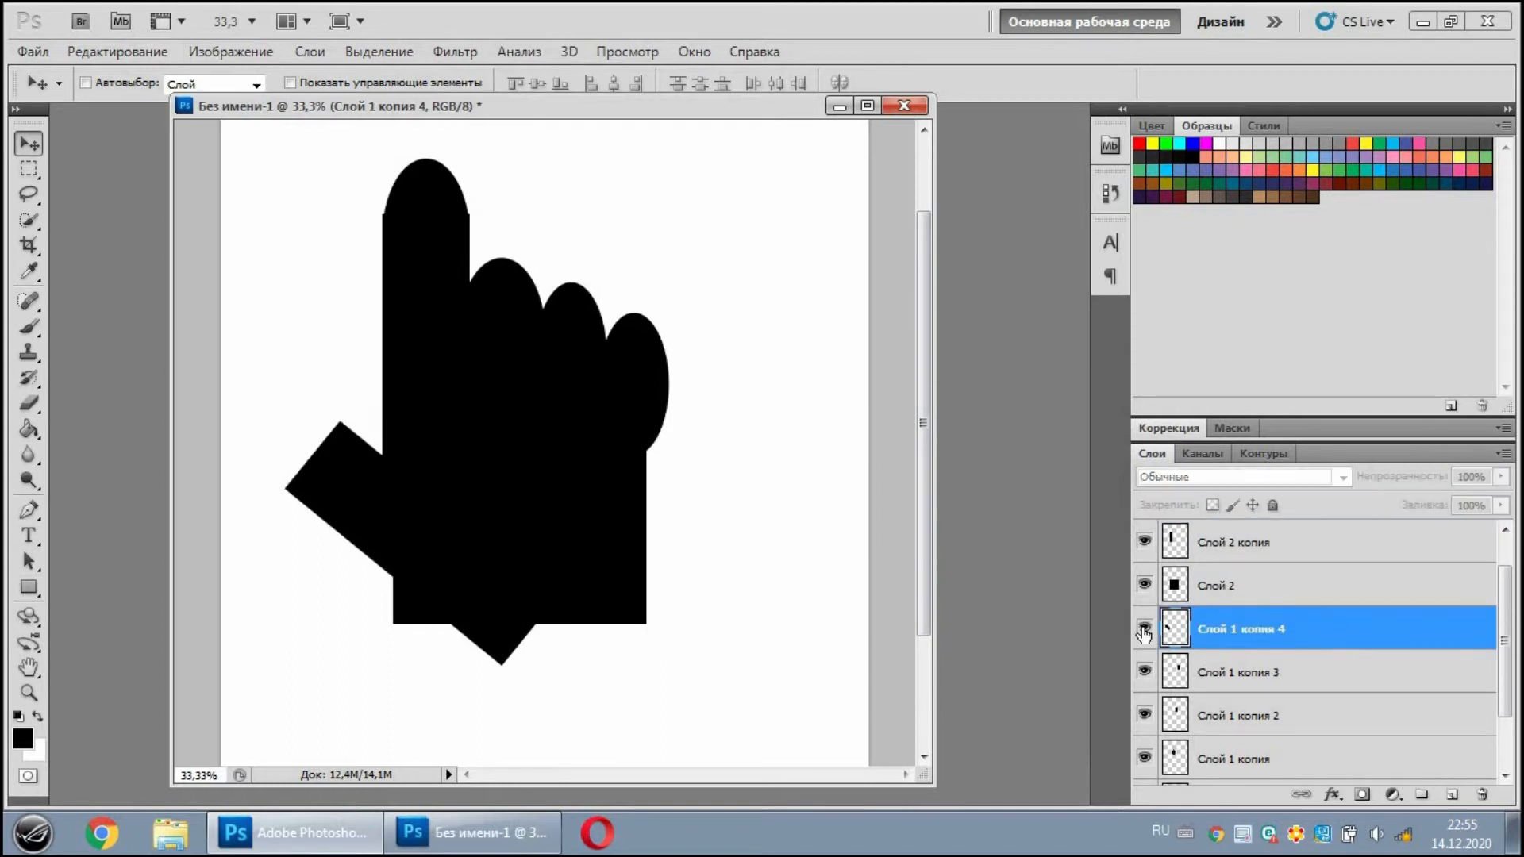
left_click(1143, 630)
left_click_drag(317, 452, 290, 441)
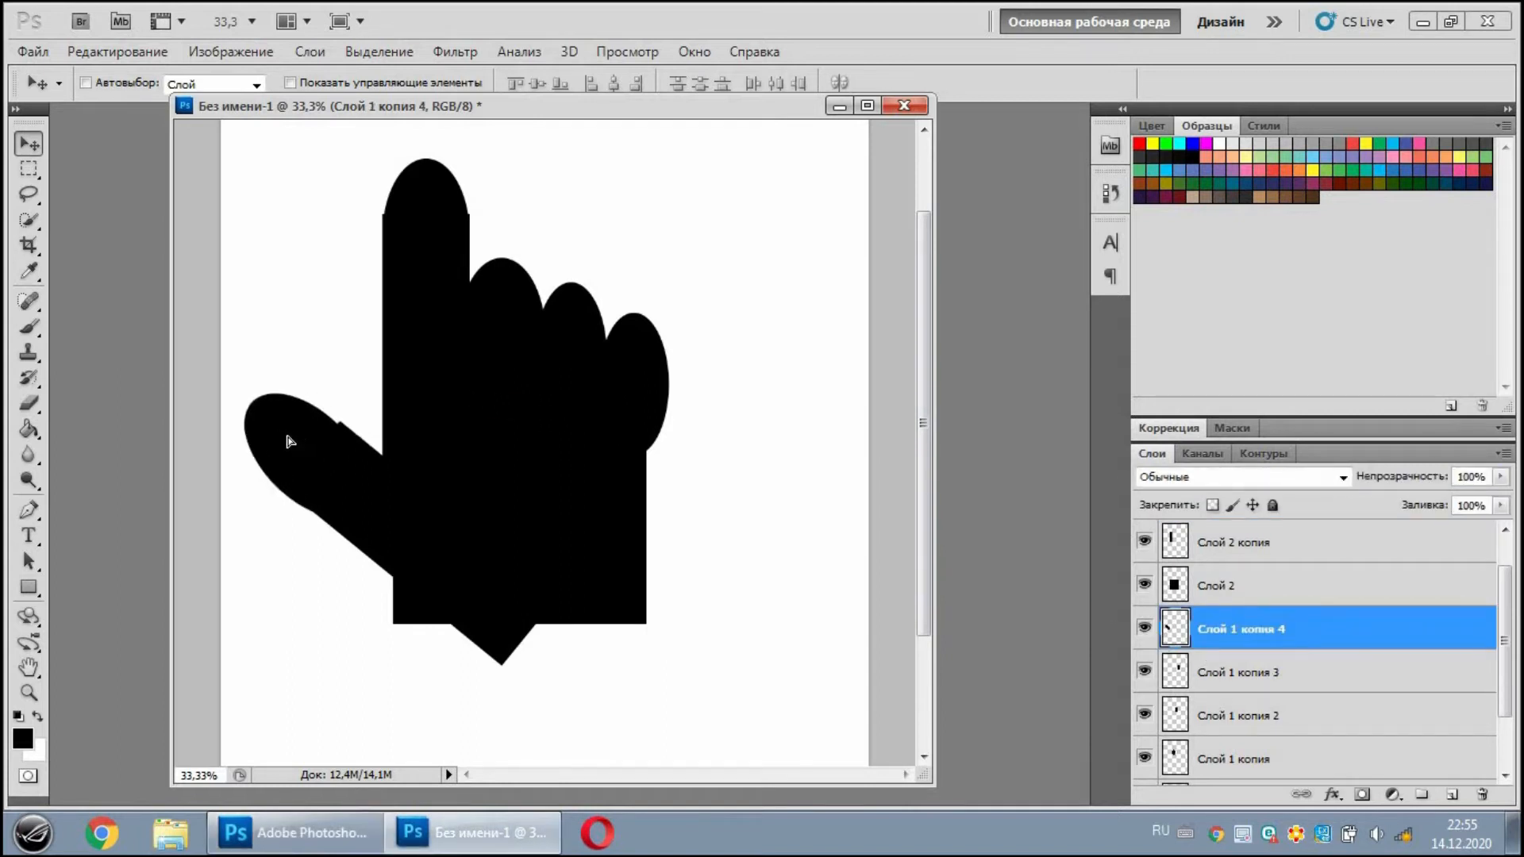
left_click(117, 52)
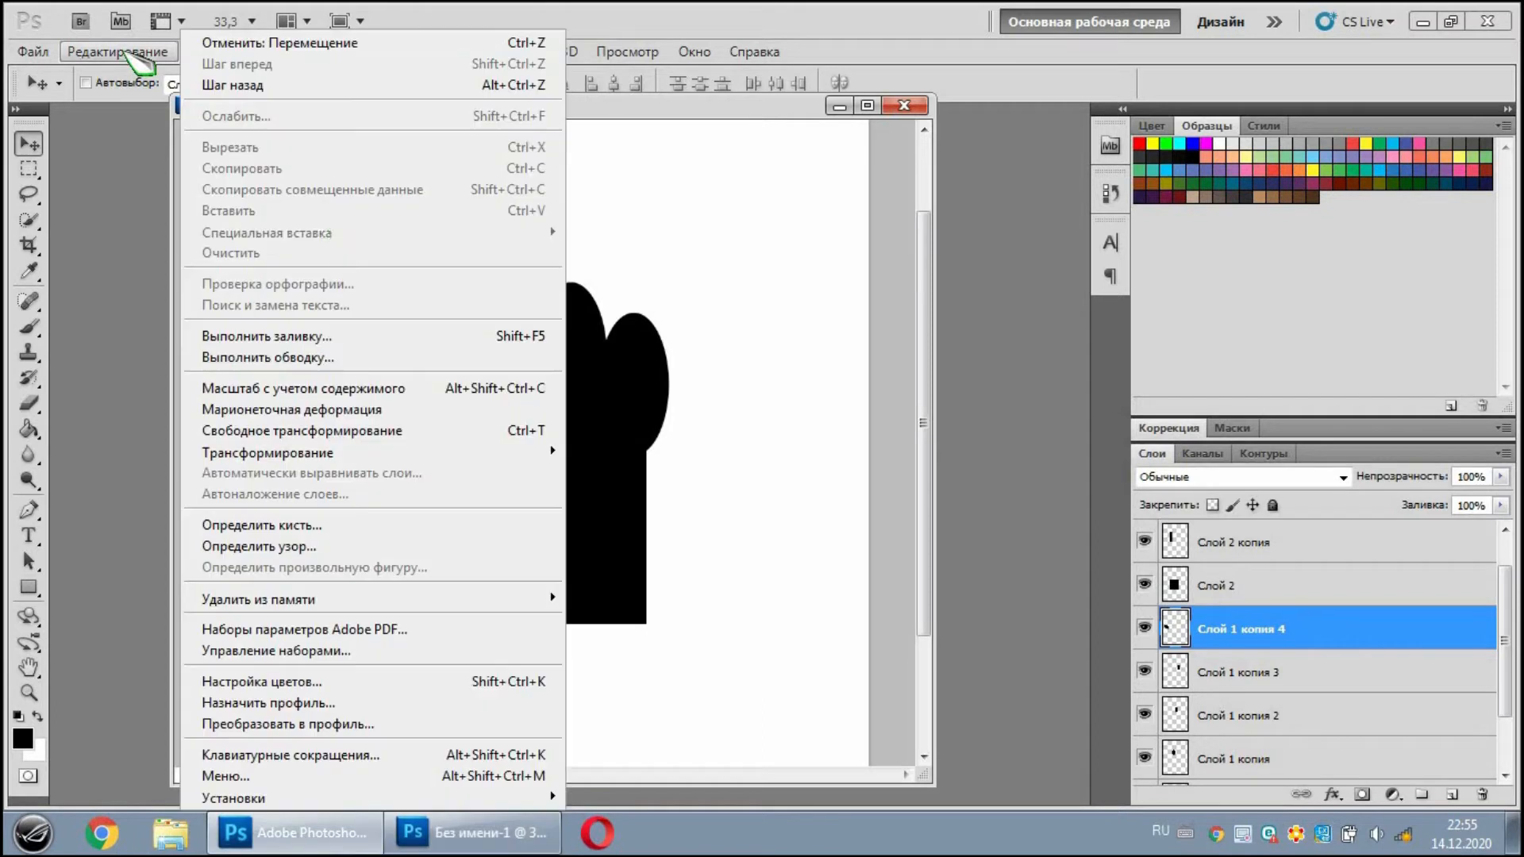
left_click(387, 429)
left_click_drag(431, 482, 468, 436)
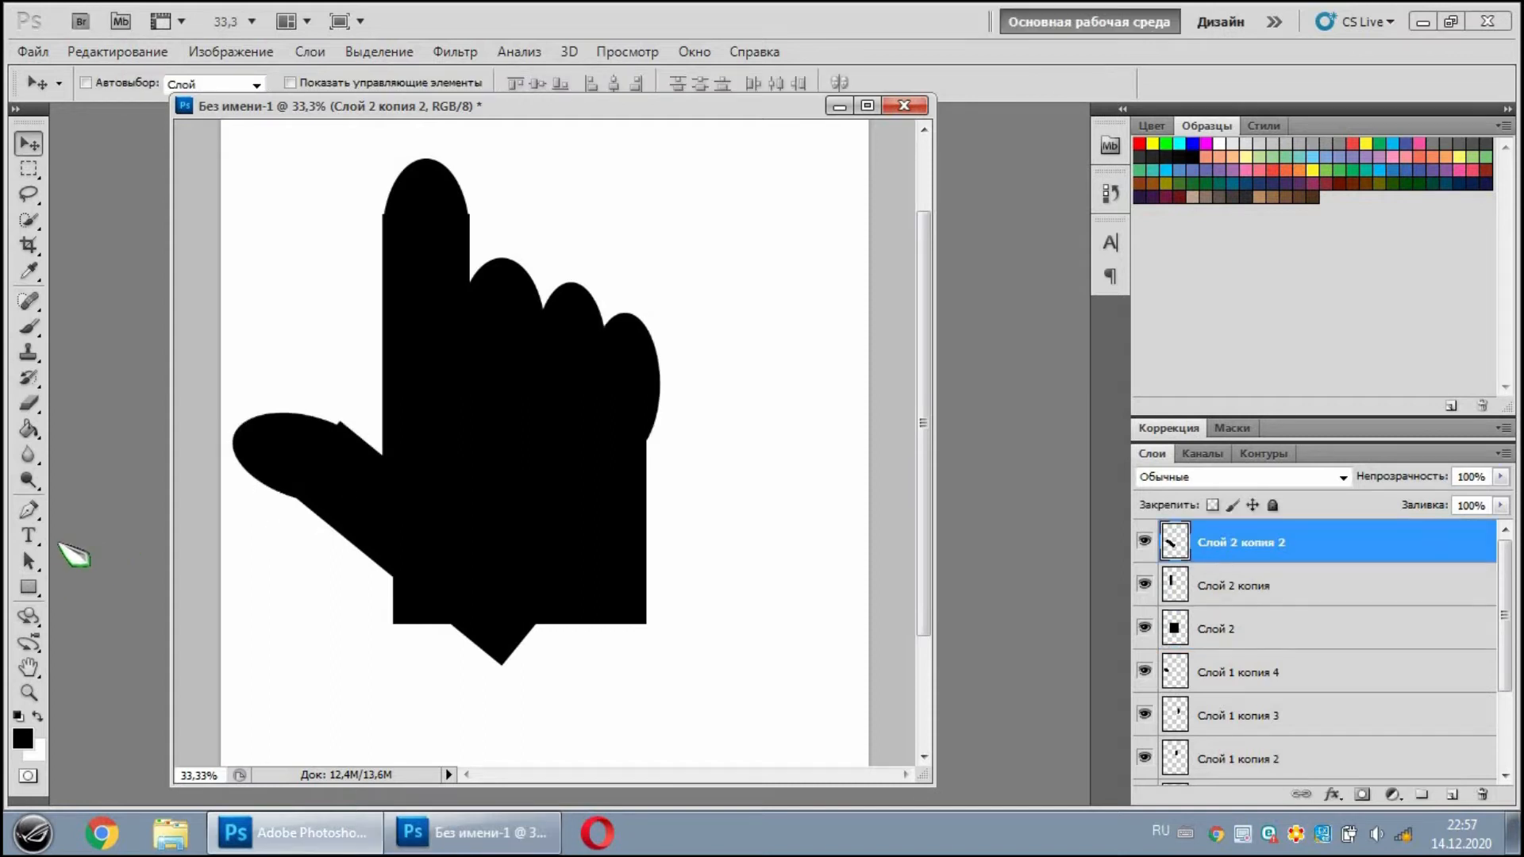
Erase the corner of the tilted rectangle protruding below the palm, using a hard Eraser brush 189 px in size.
left_click(29, 404)
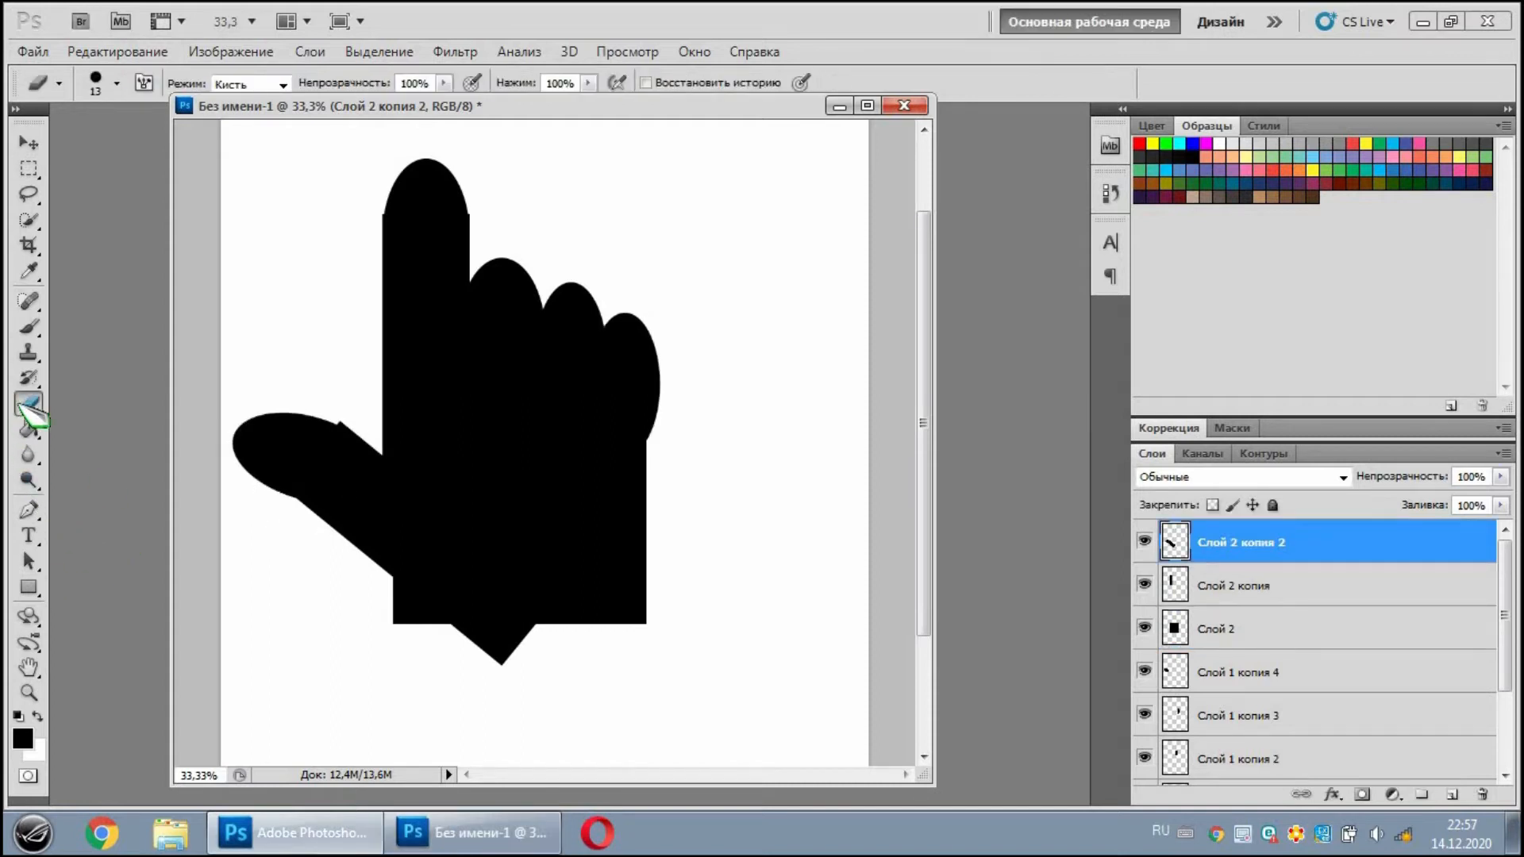
right_click(451, 646)
left_click_drag(493, 571, 635, 571)
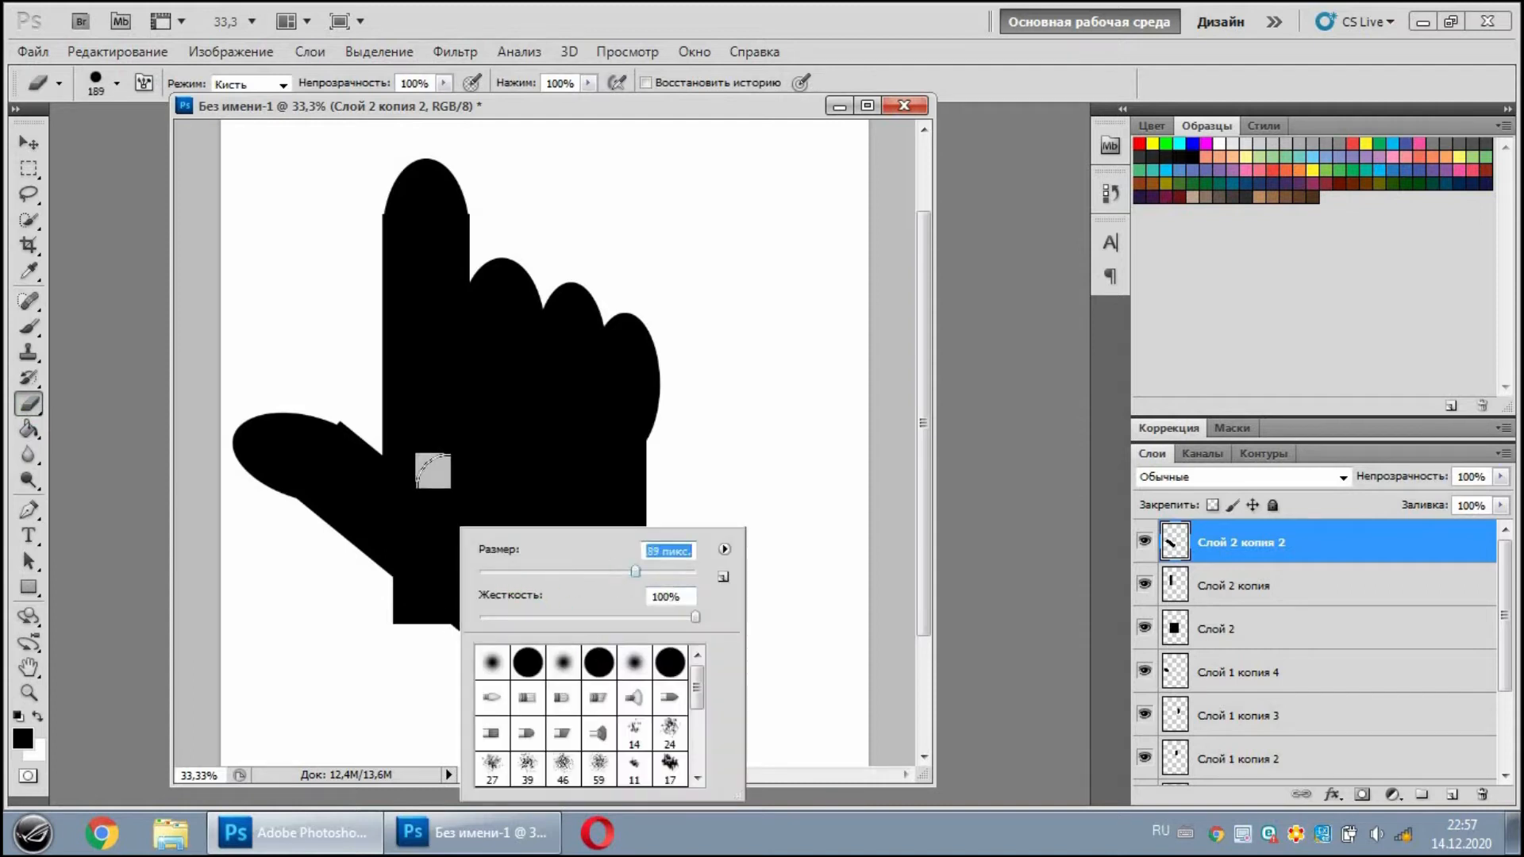
left_click(423, 668)
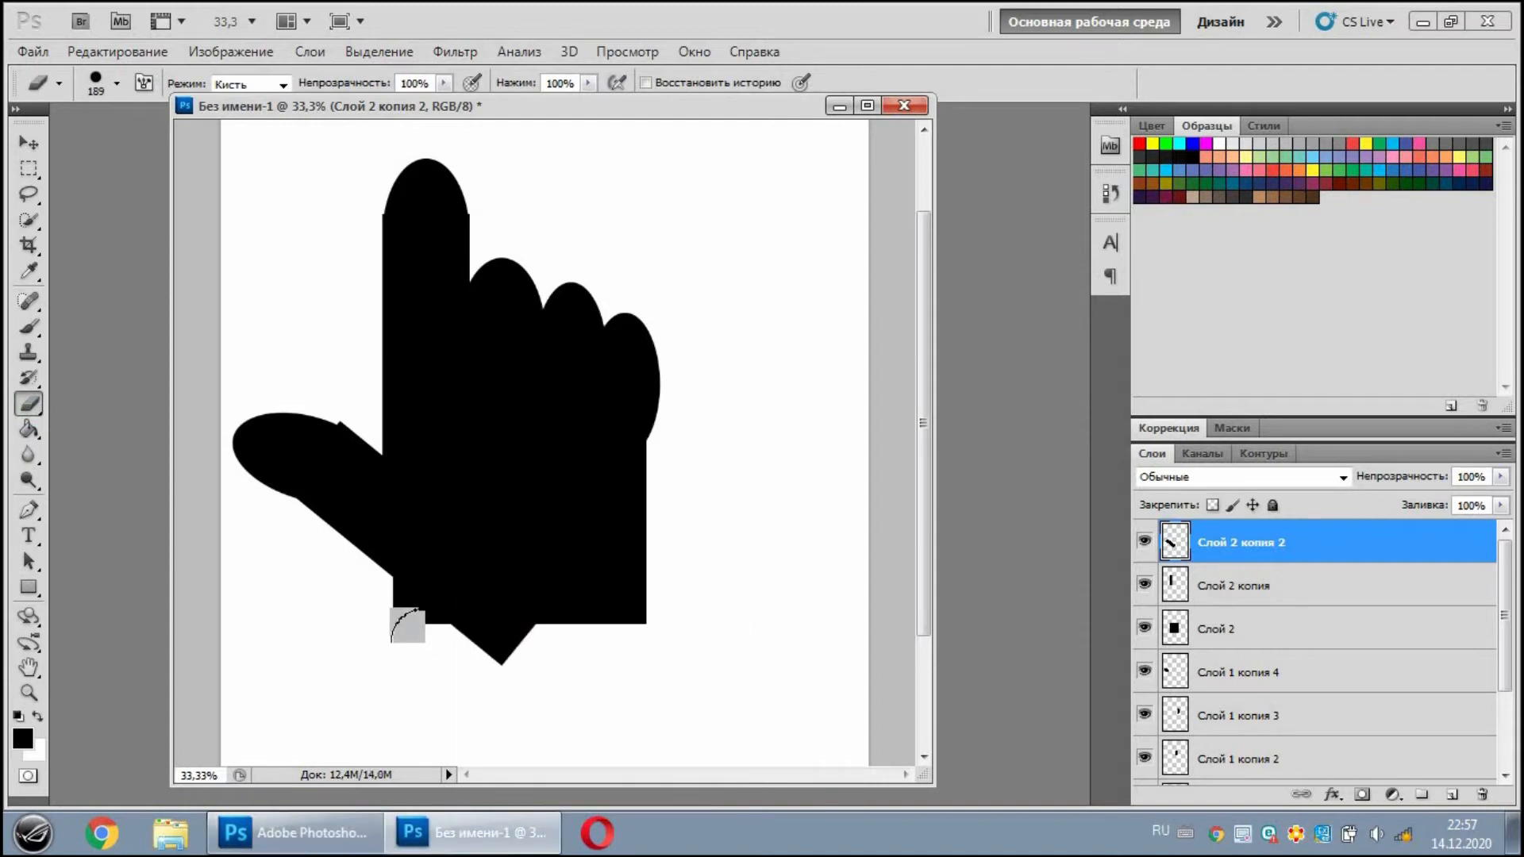
left_click_drag(434, 627, 540, 632)
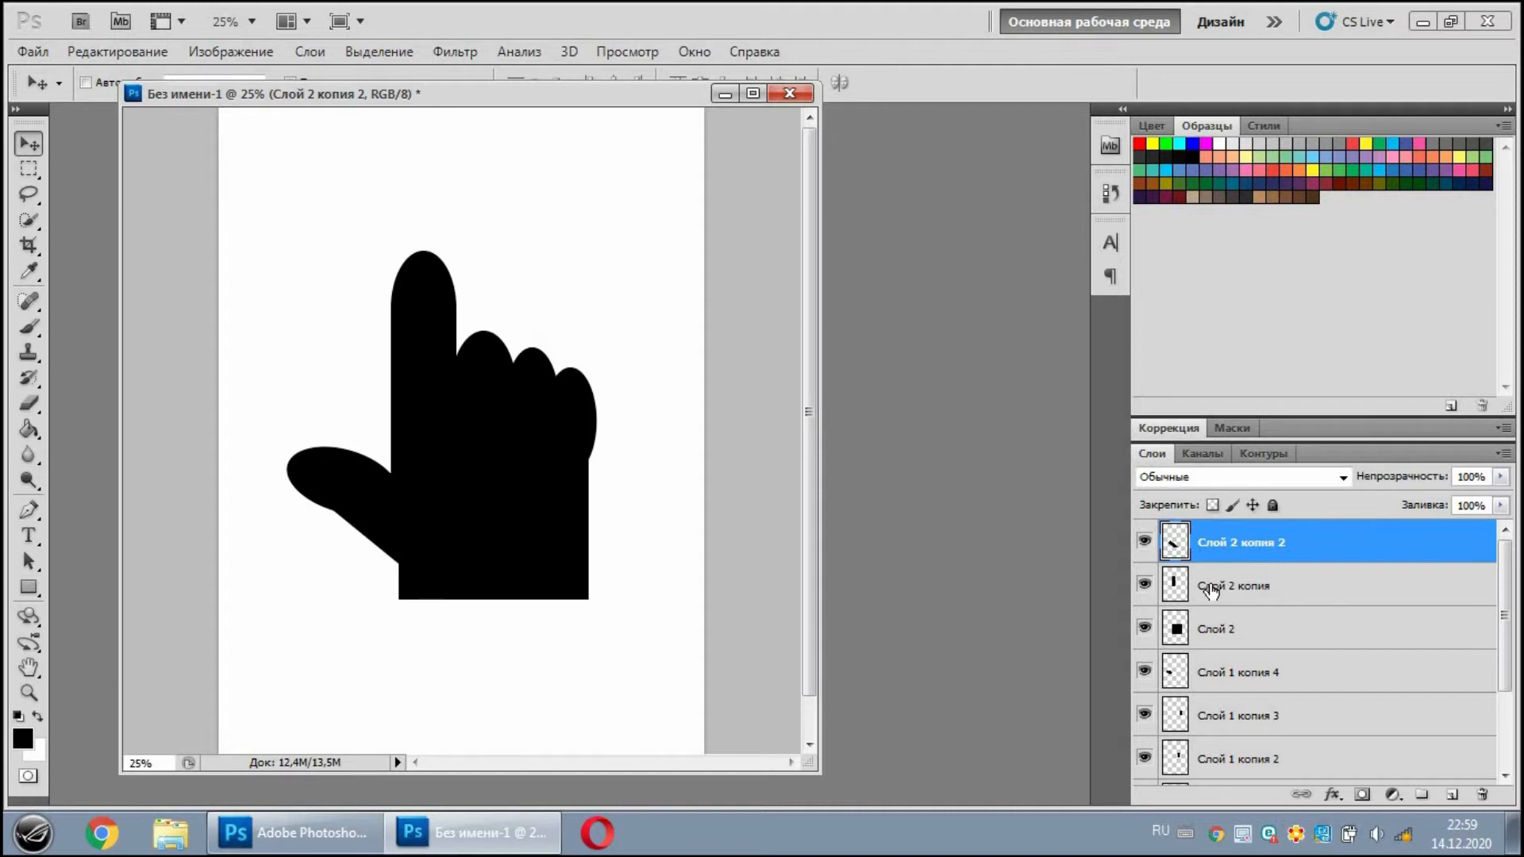
Identify the index finger's rectangle and ellipse layers by toggling their visibility, and move Слой 1 directly above Слой 2 копия.
left_click(1210, 589)
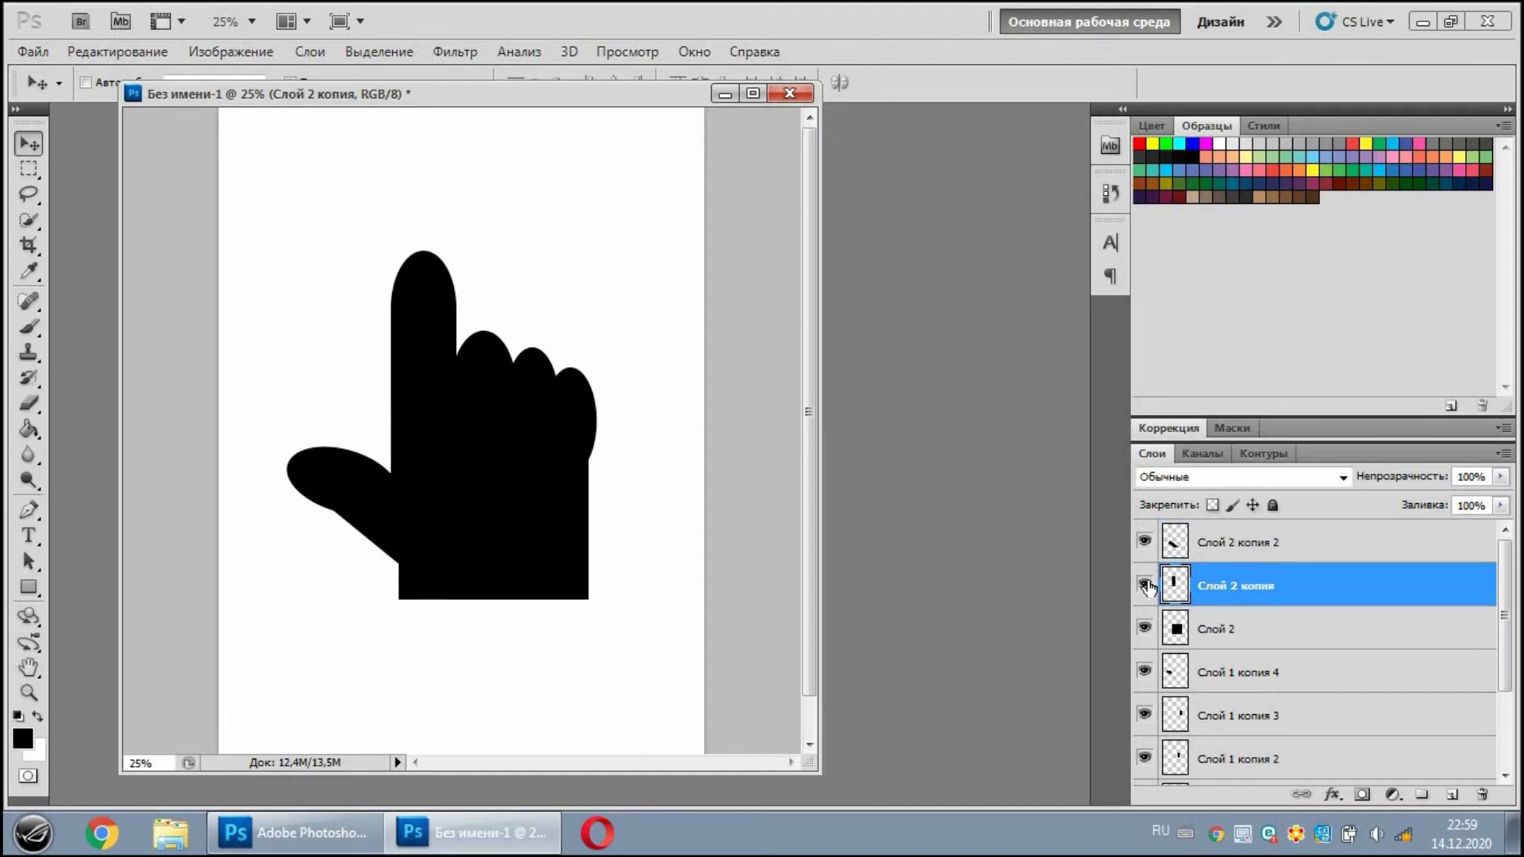
left_click(1144, 585)
left_click(1145, 585)
scroll(1223, 690, "down", 1)
scroll(1224, 689, "down", 2)
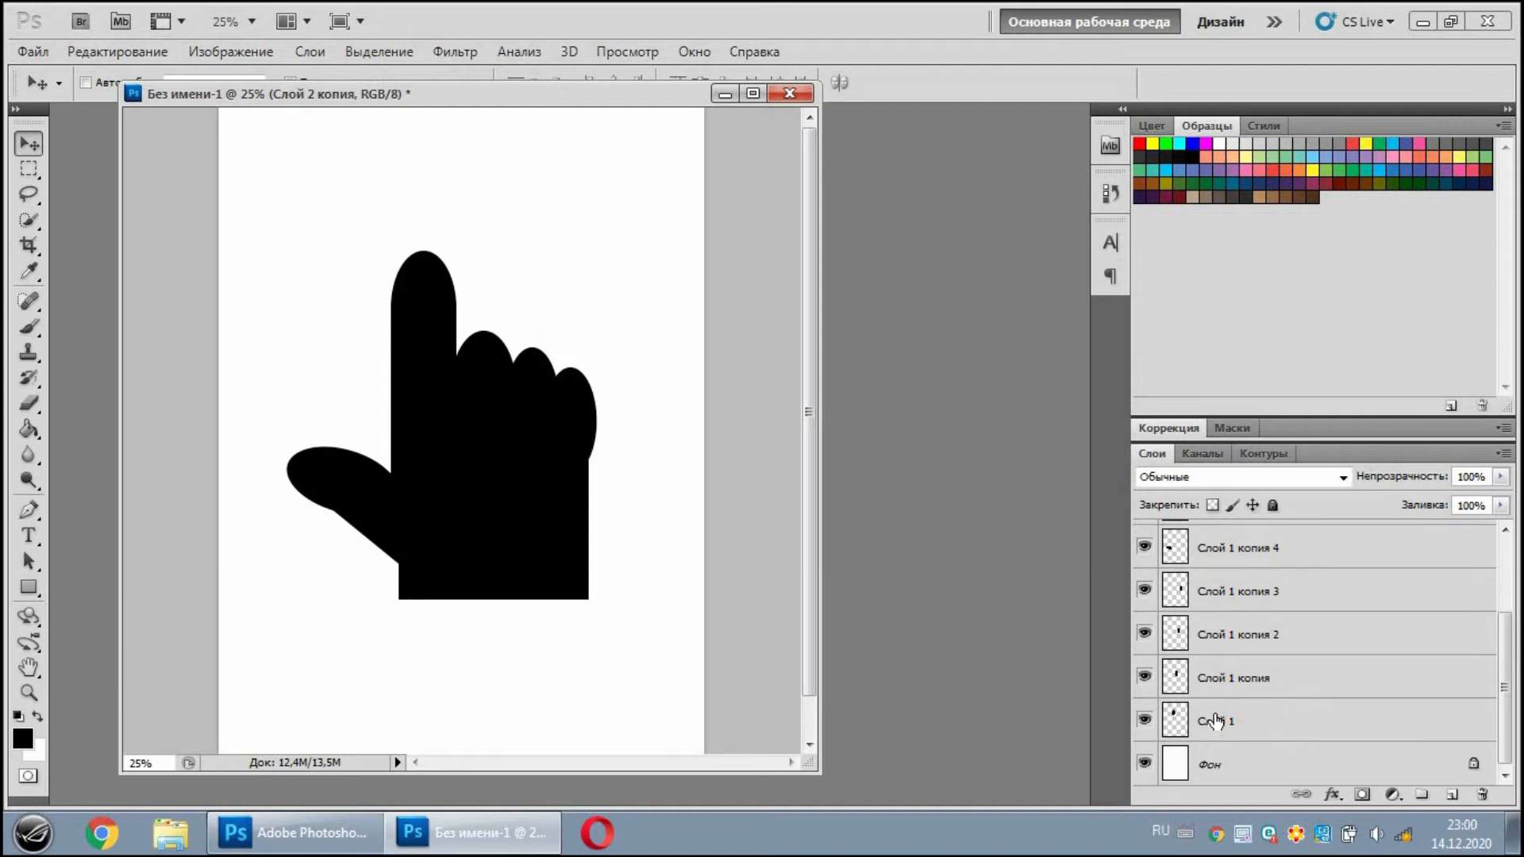
left_click(1216, 724)
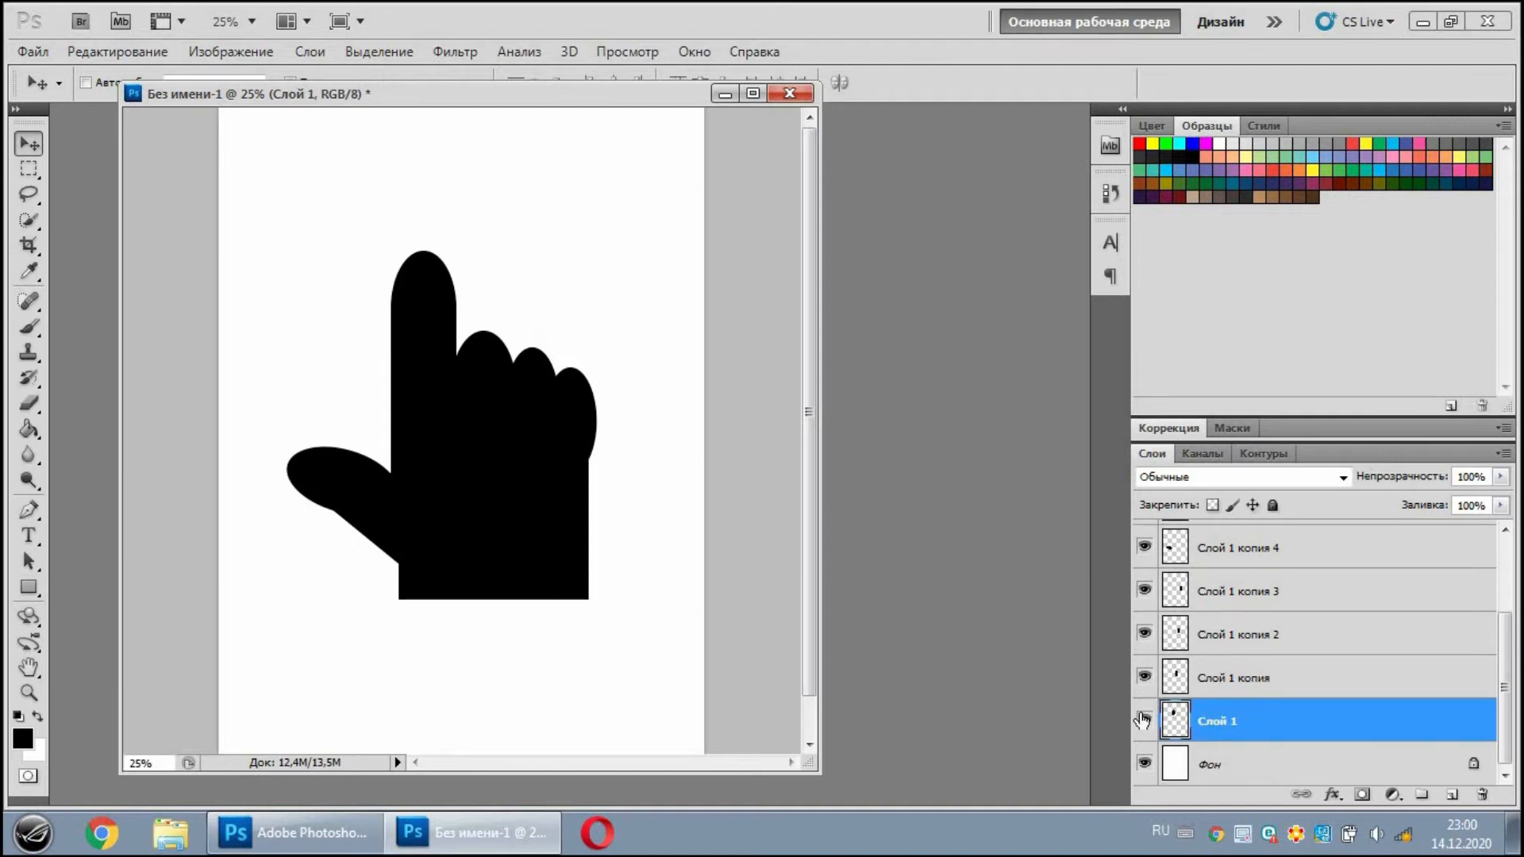
left_click(1144, 721)
left_click(1144, 723)
left_click_drag(1215, 720, 1248, 534)
left_click_drag(1240, 578, 1242, 585)
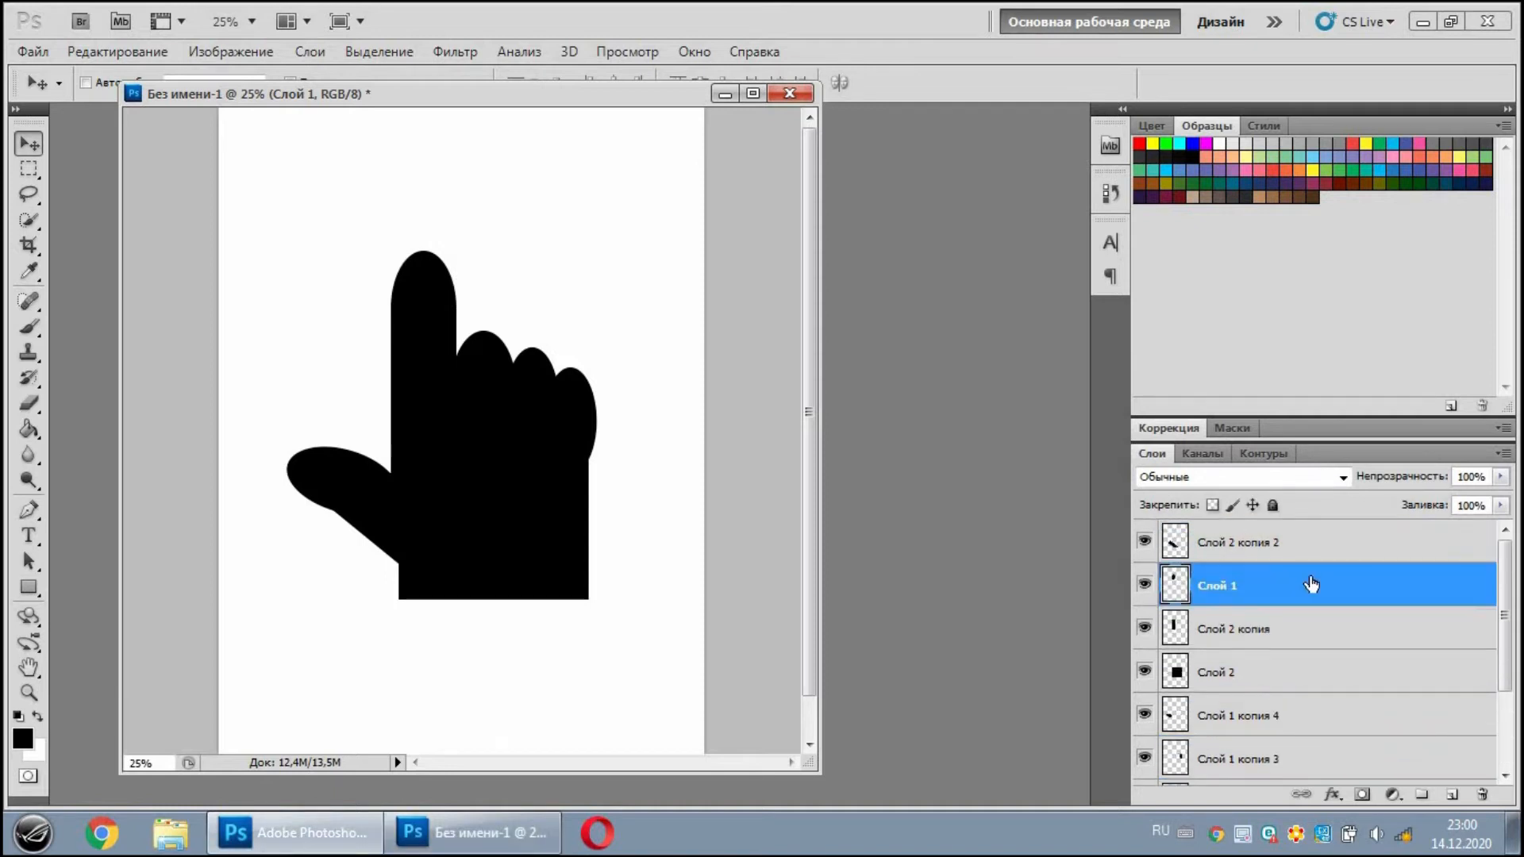
Confirm that Слой 1 and Слой 2 копия form the index finger and merge the two layers.
left_click(1144, 585)
left_click(1145, 631)
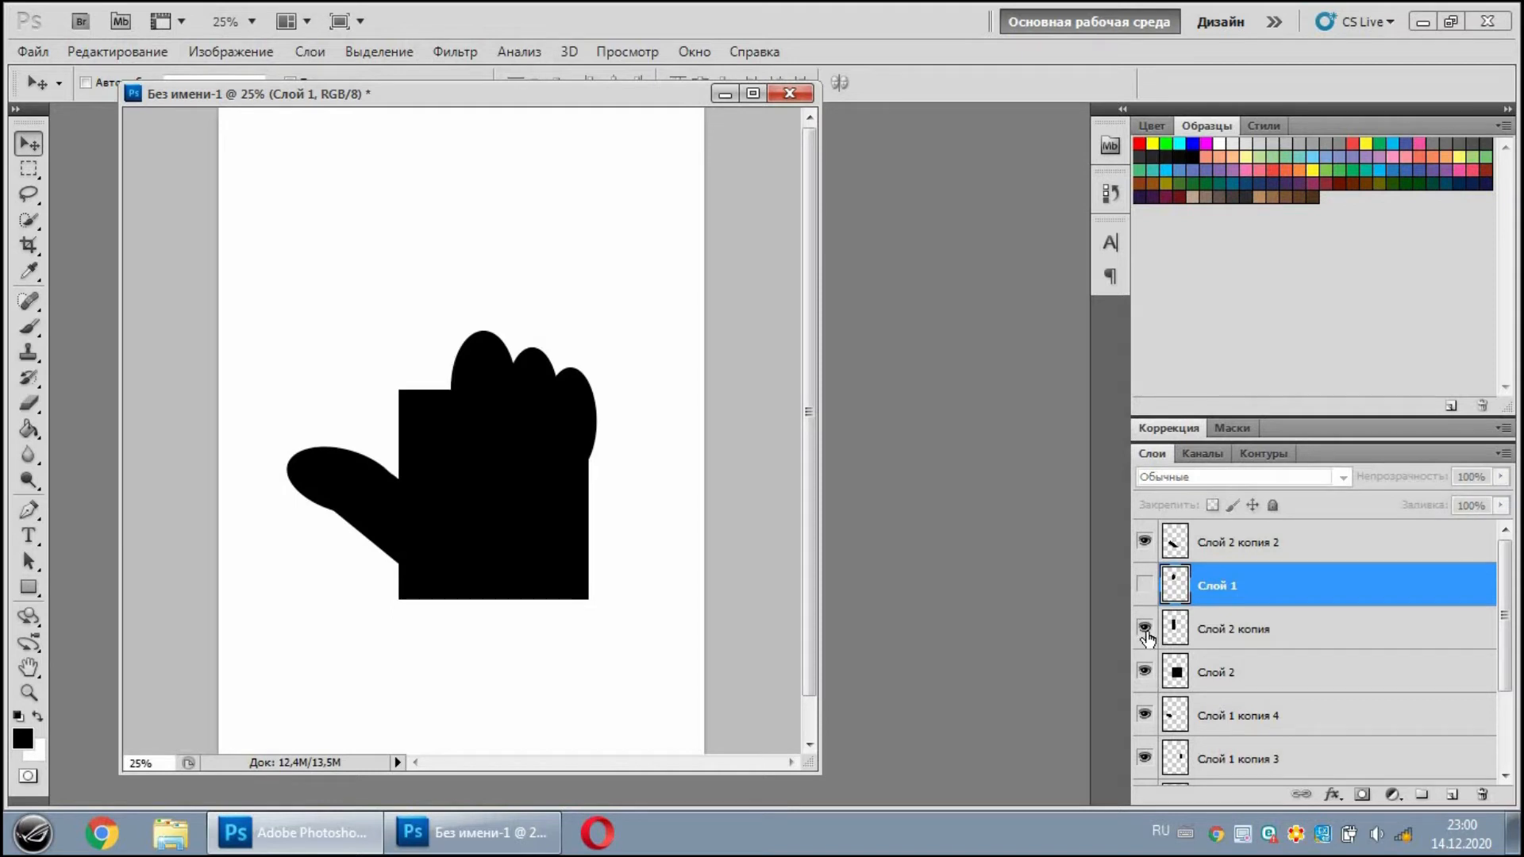
left_click(1145, 631)
left_click(1144, 586)
left_click(1226, 633, "ctrl")
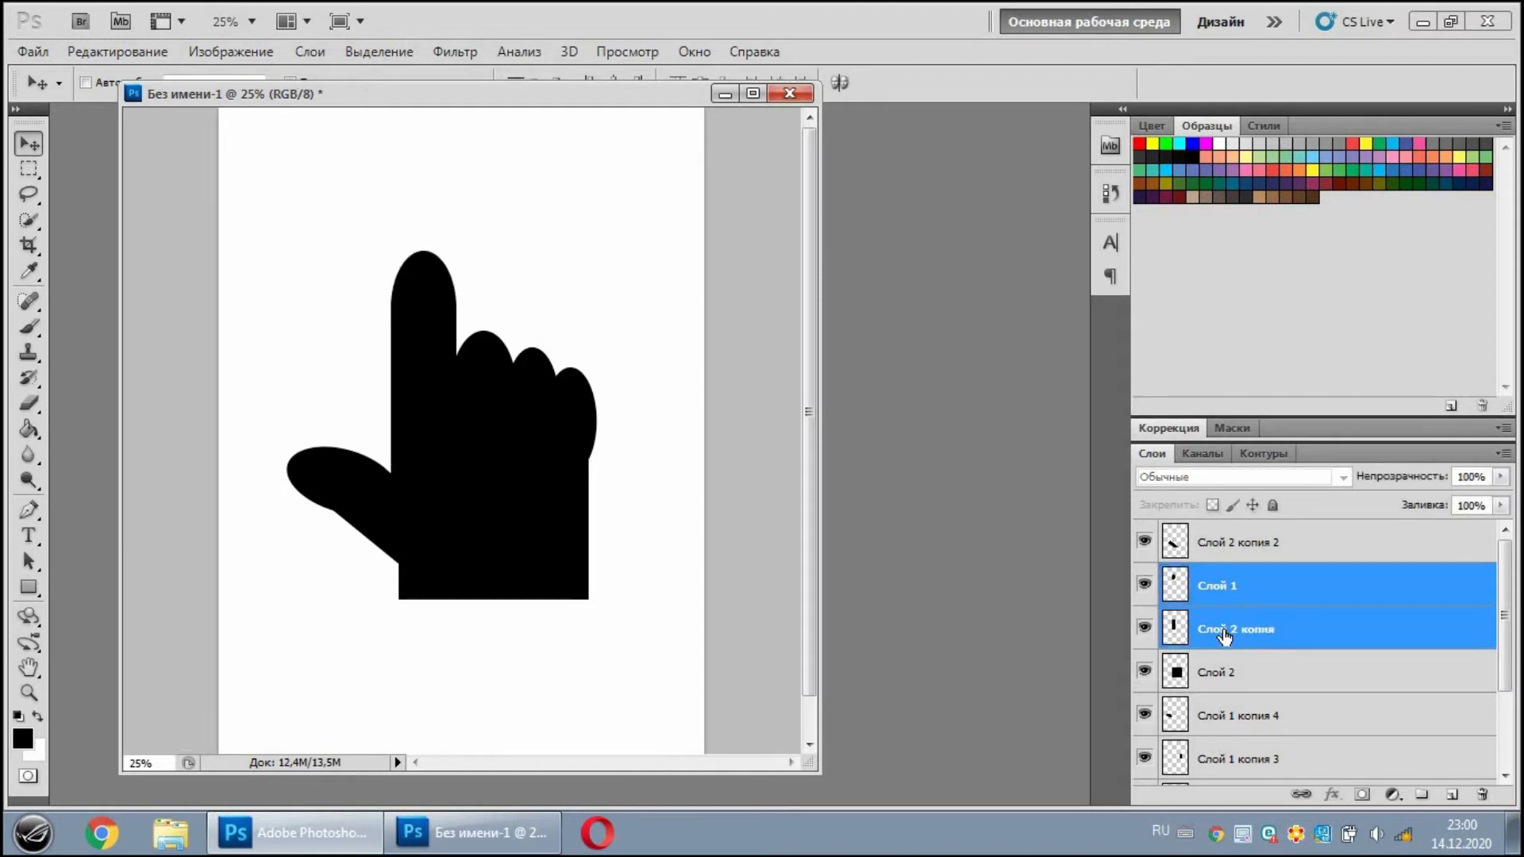
right_click(1226, 632)
left_click(1321, 562)
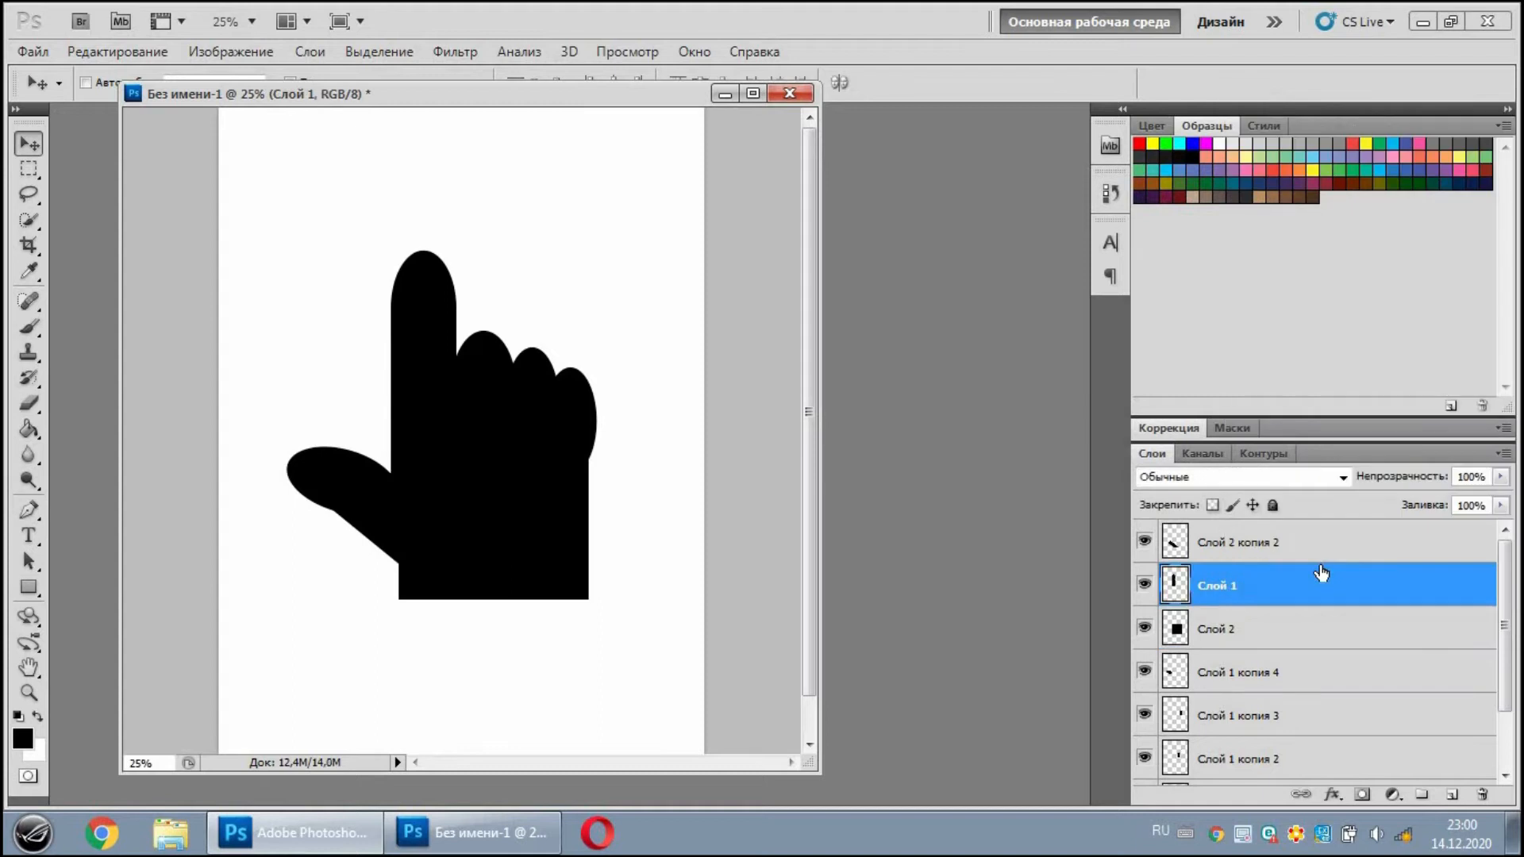
Toggle the merged index-finger layer's visibility and try shifting the finger slightly sideways.
left_click(1145, 585)
left_click(1144, 586)
mouse_move(436, 364)
left_mouse_down()
mouse_move(378, 293)
mouse_move(408, 334)
mouse_move(465, 364)
left_mouse_up()
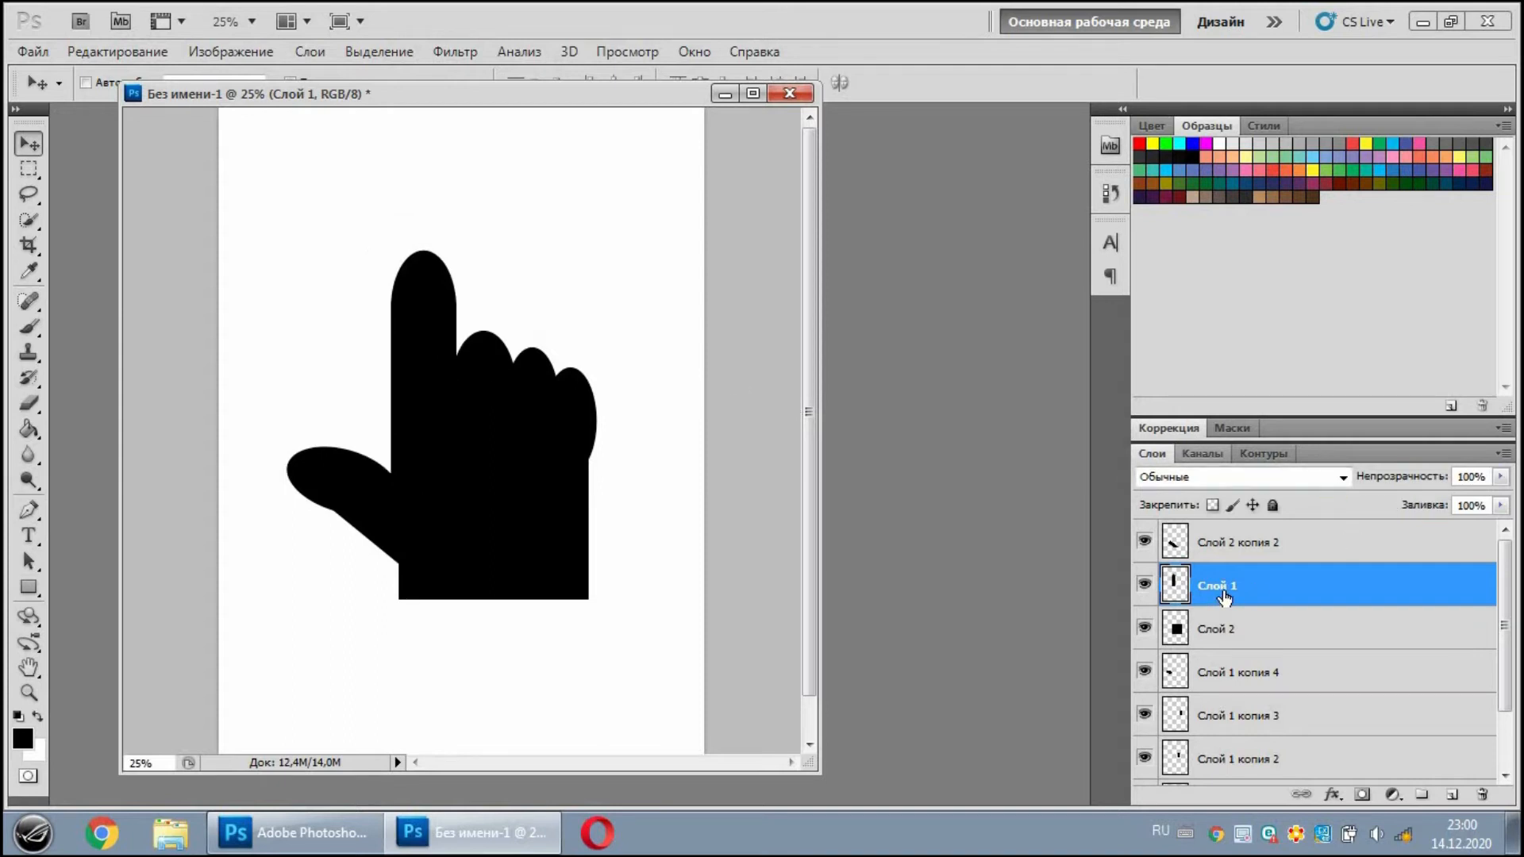
Move the index-finger layer to the top of the stack and merge all other hand layers, excluding the background, into one.
left_click_drag(1225, 597, 1238, 550)
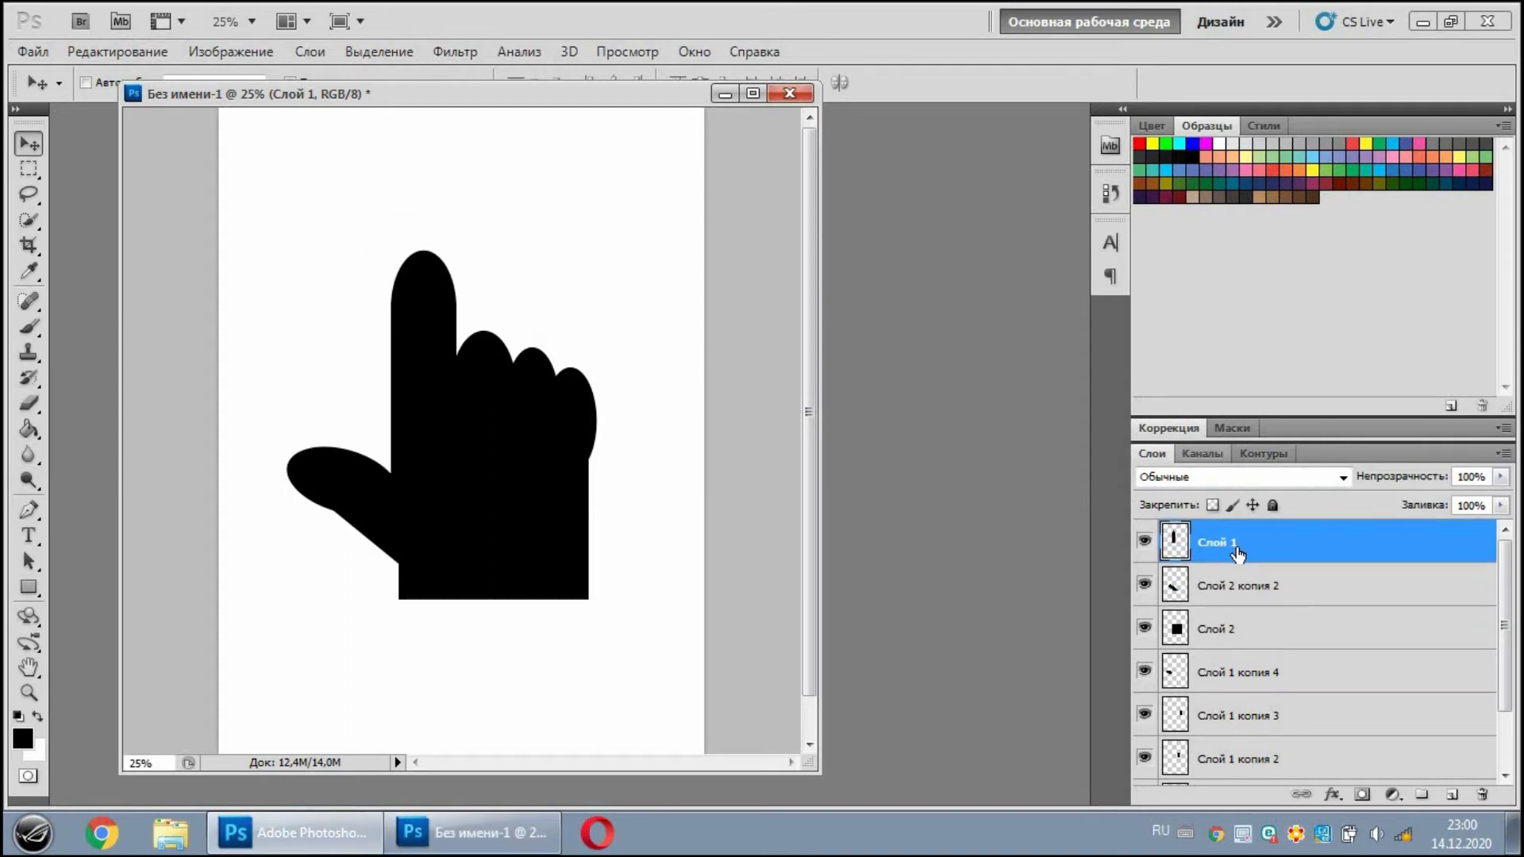
left_click(1145, 542)
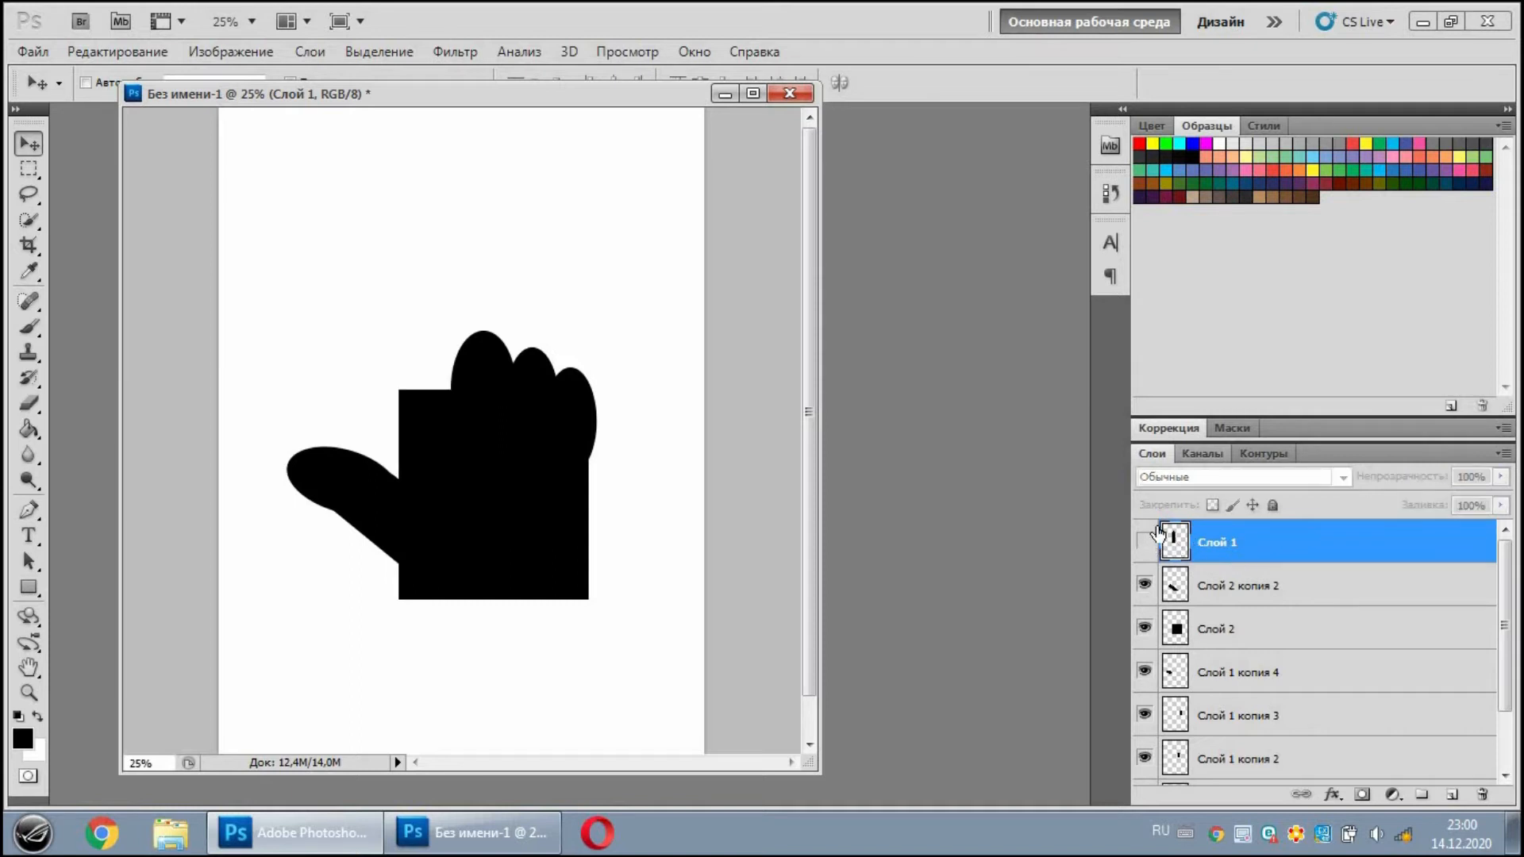
left_click(1221, 589)
scroll(1268, 633, "down", 2)
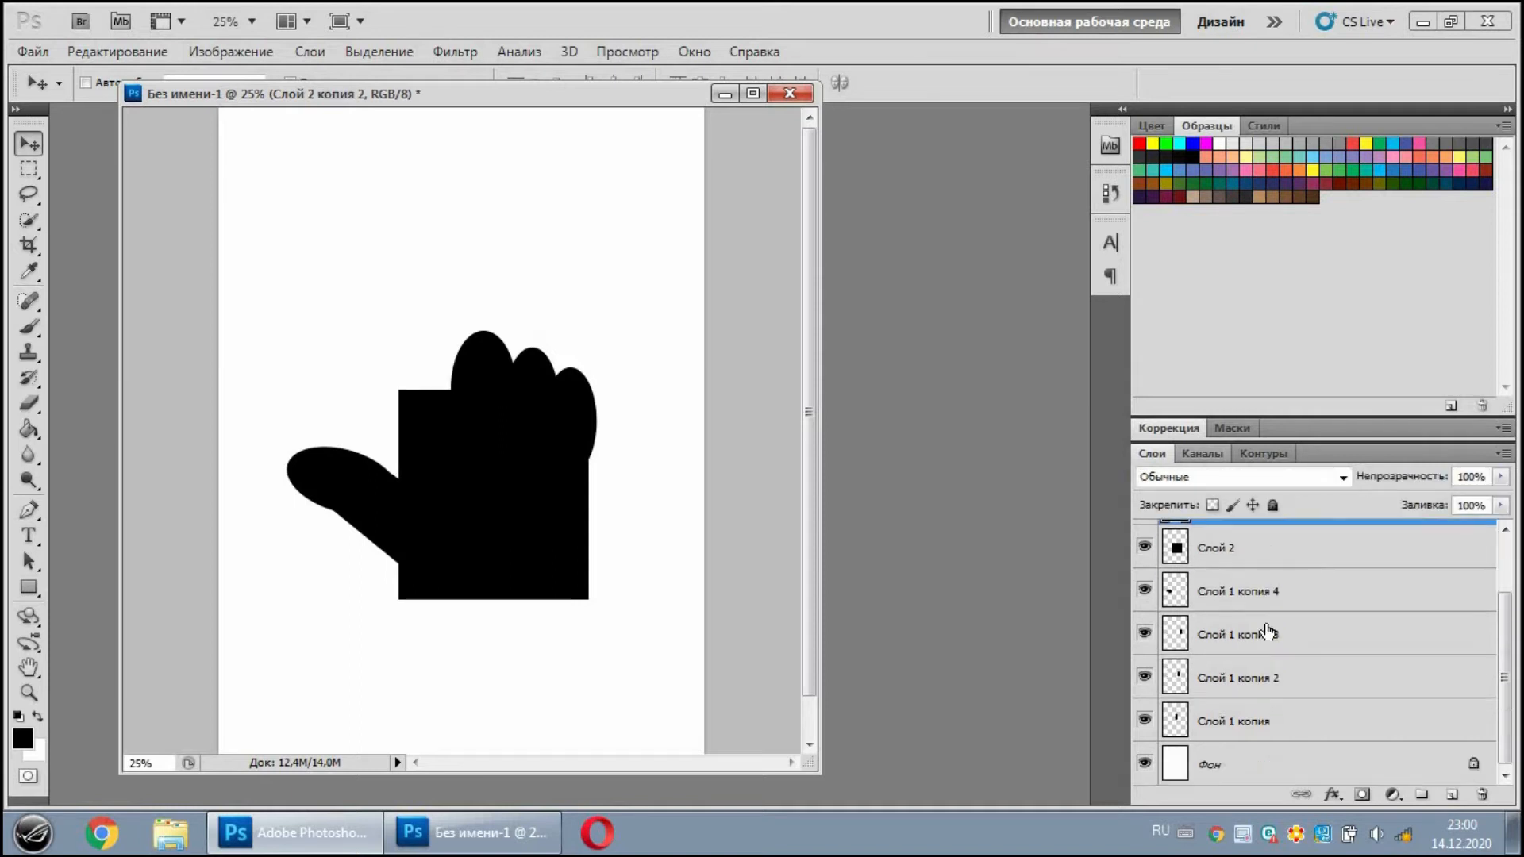
left_click(1240, 726, "shift")
right_click(1242, 729)
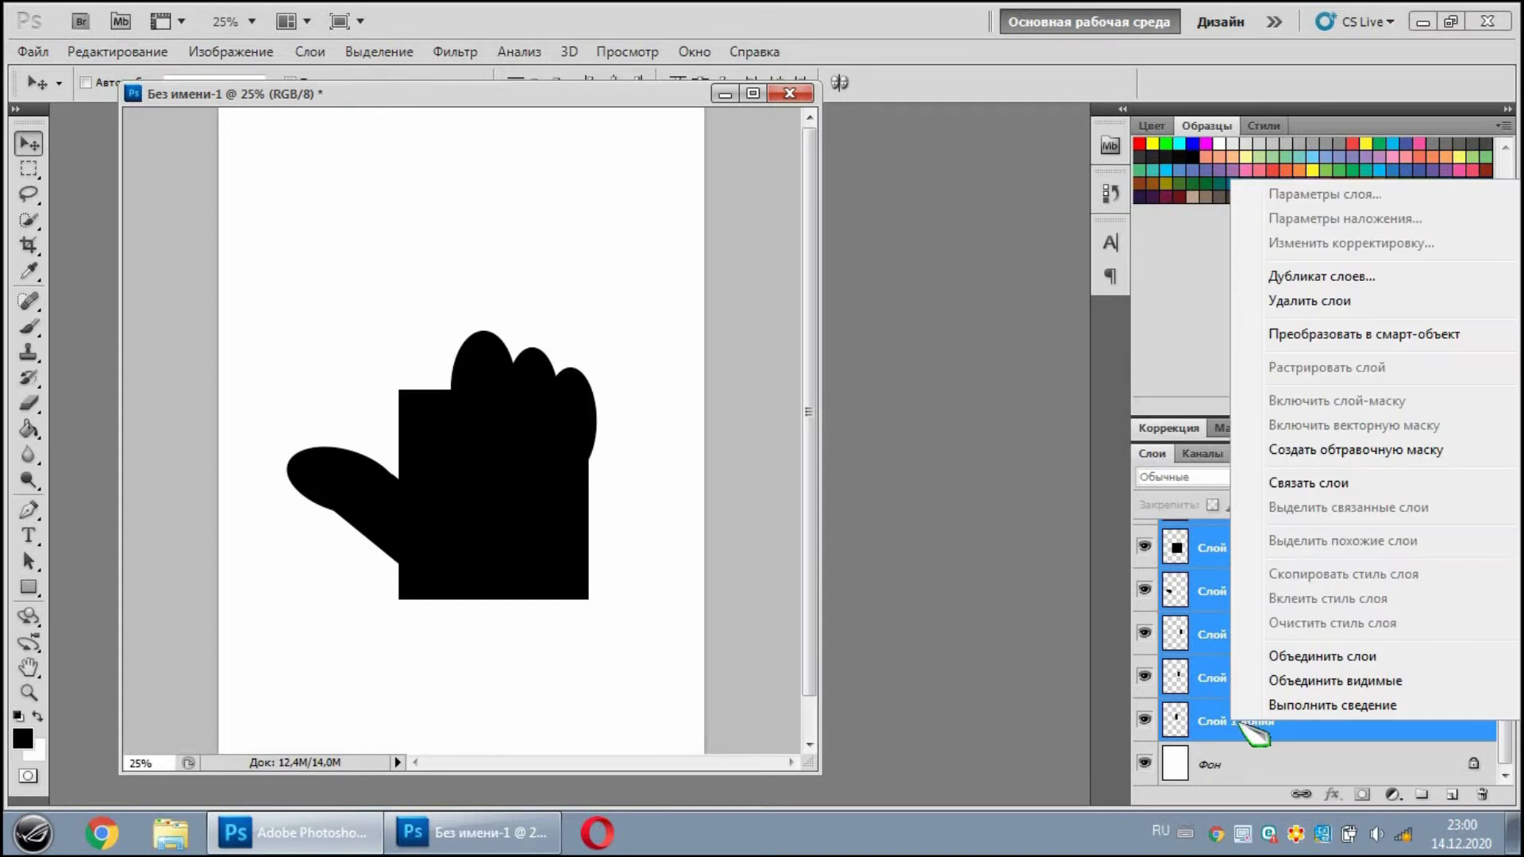
left_click(1326, 656)
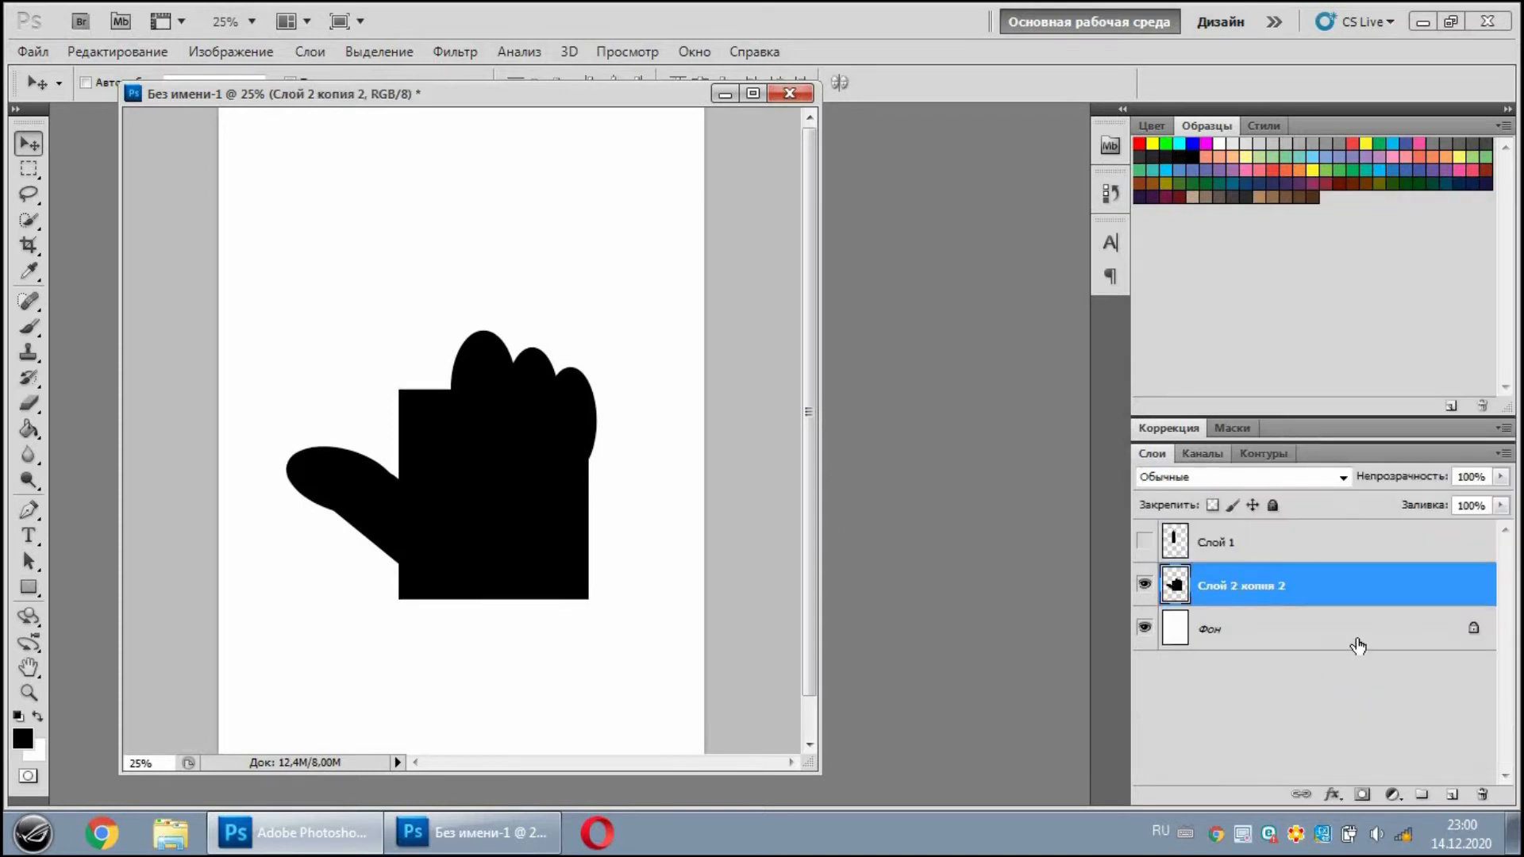
left_click(1228, 549)
left_click(1144, 542)
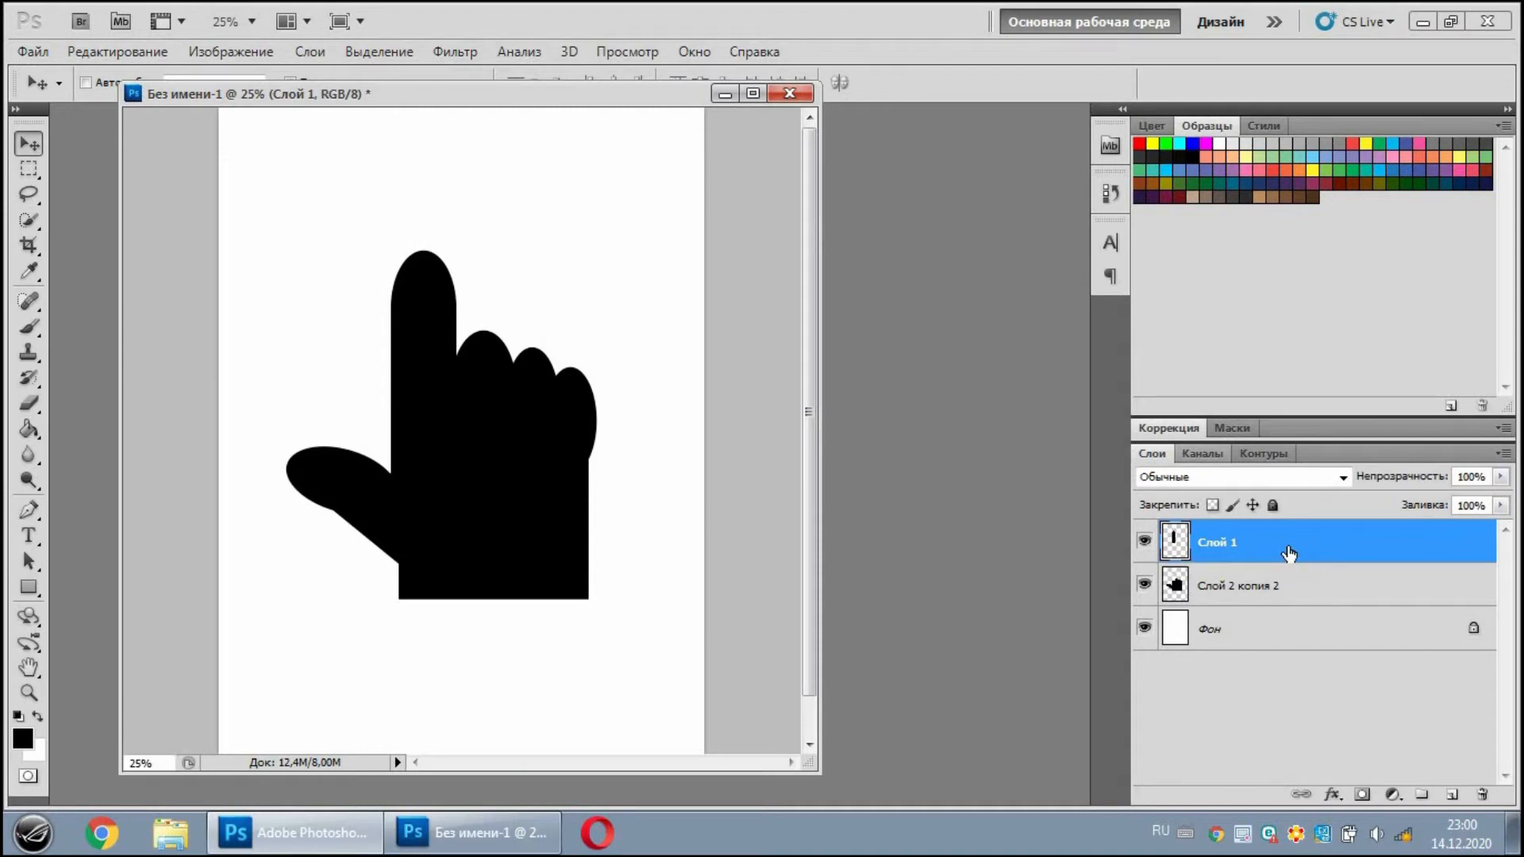
Duplicate the image with its layers as Без имени-1 копия and place the copy beside the original.
right_click(434, 98)
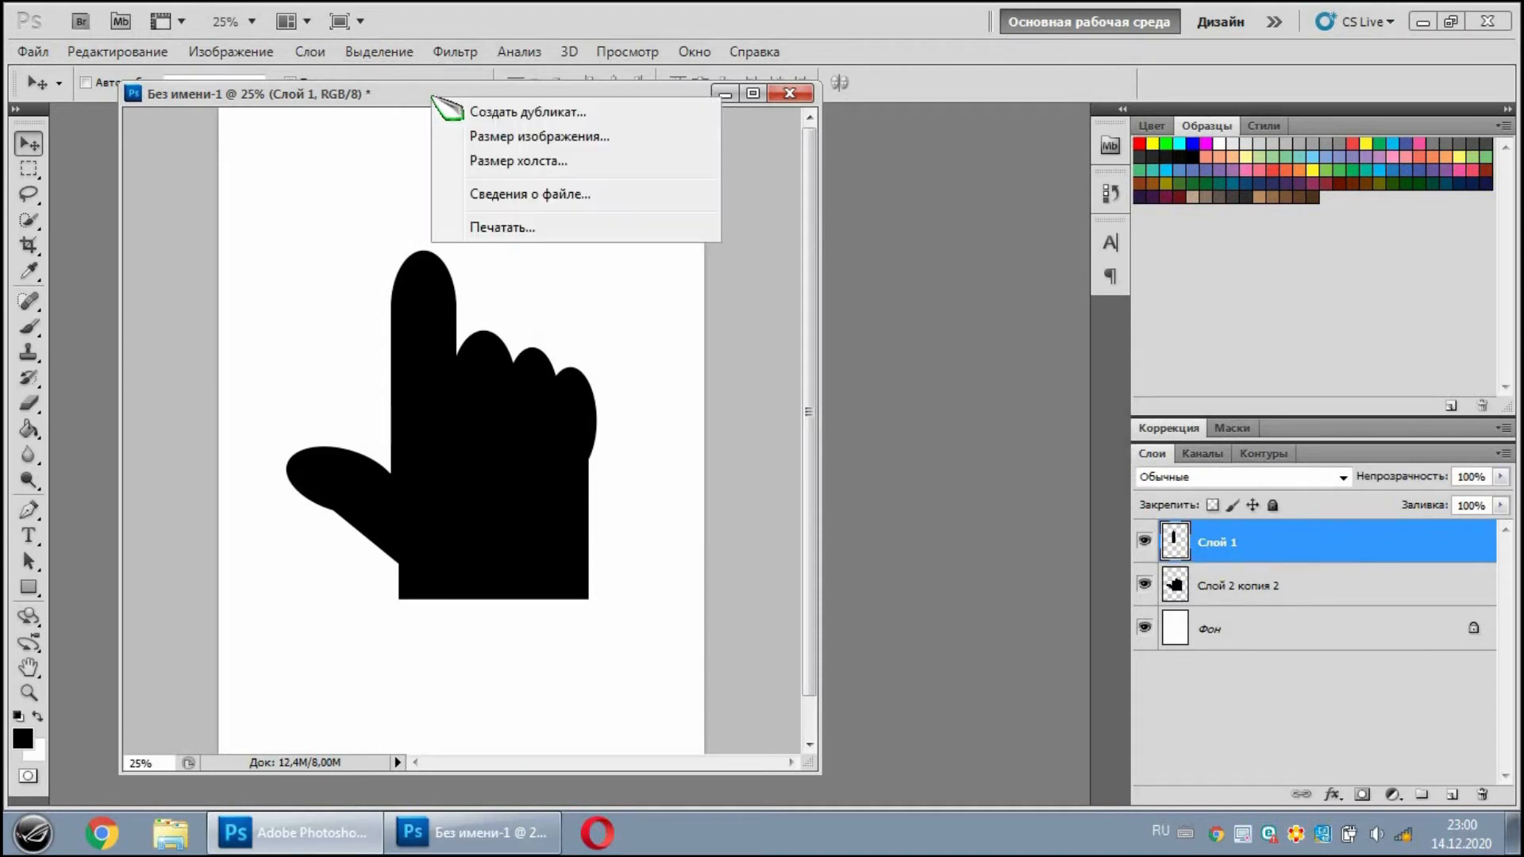
left_click(531, 116)
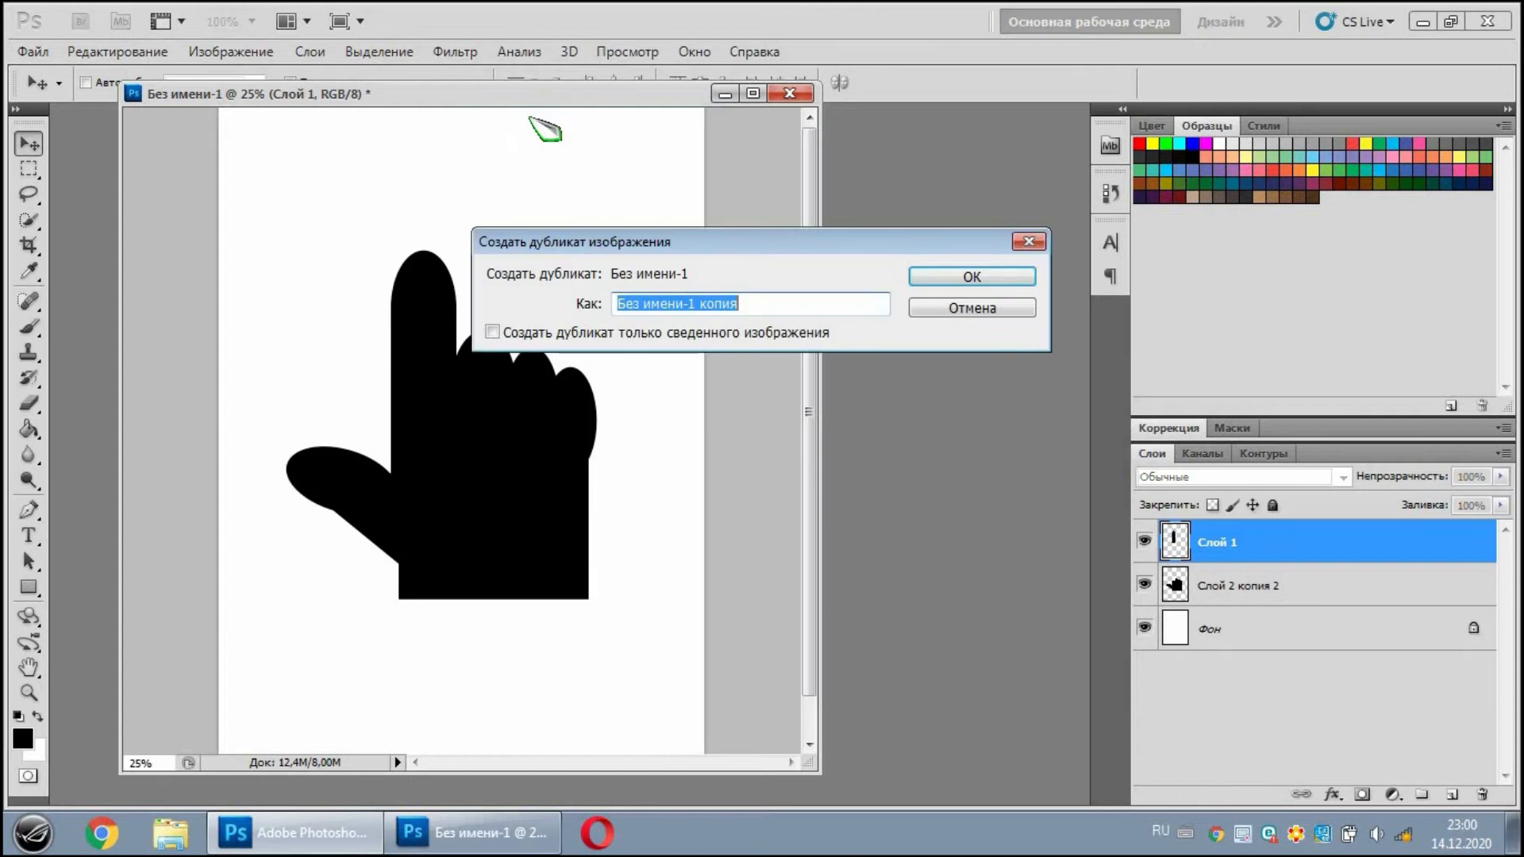
left_click(995, 274)
left_click_drag(531, 121, 680, 214)
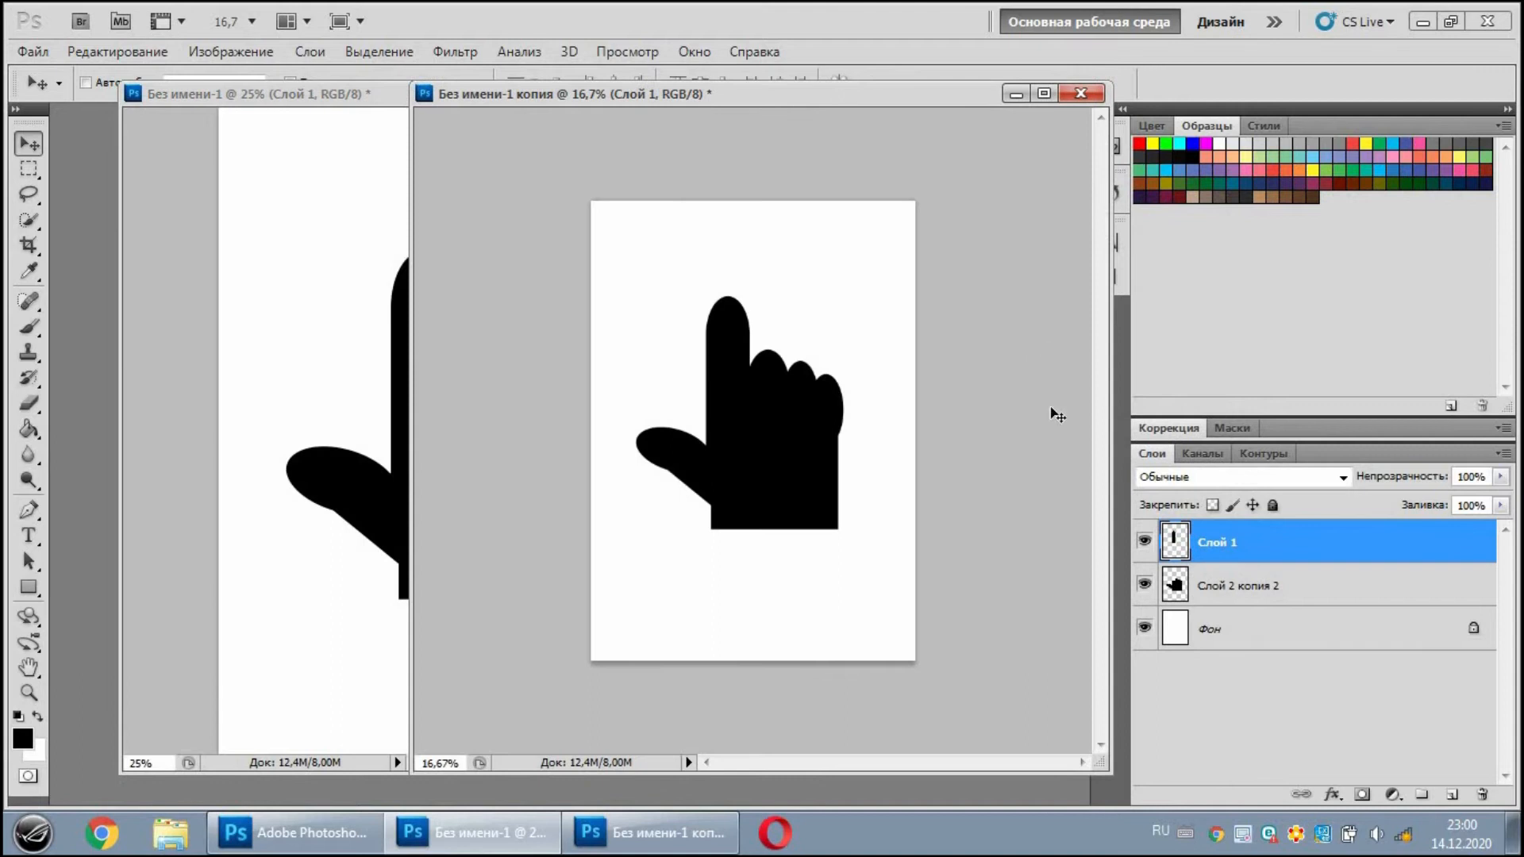
Shorten the index finger in the copy slightly with Free Transform, lowering only its top edge.
left_click(1144, 542)
left_click(1145, 542)
left_click(118, 51)
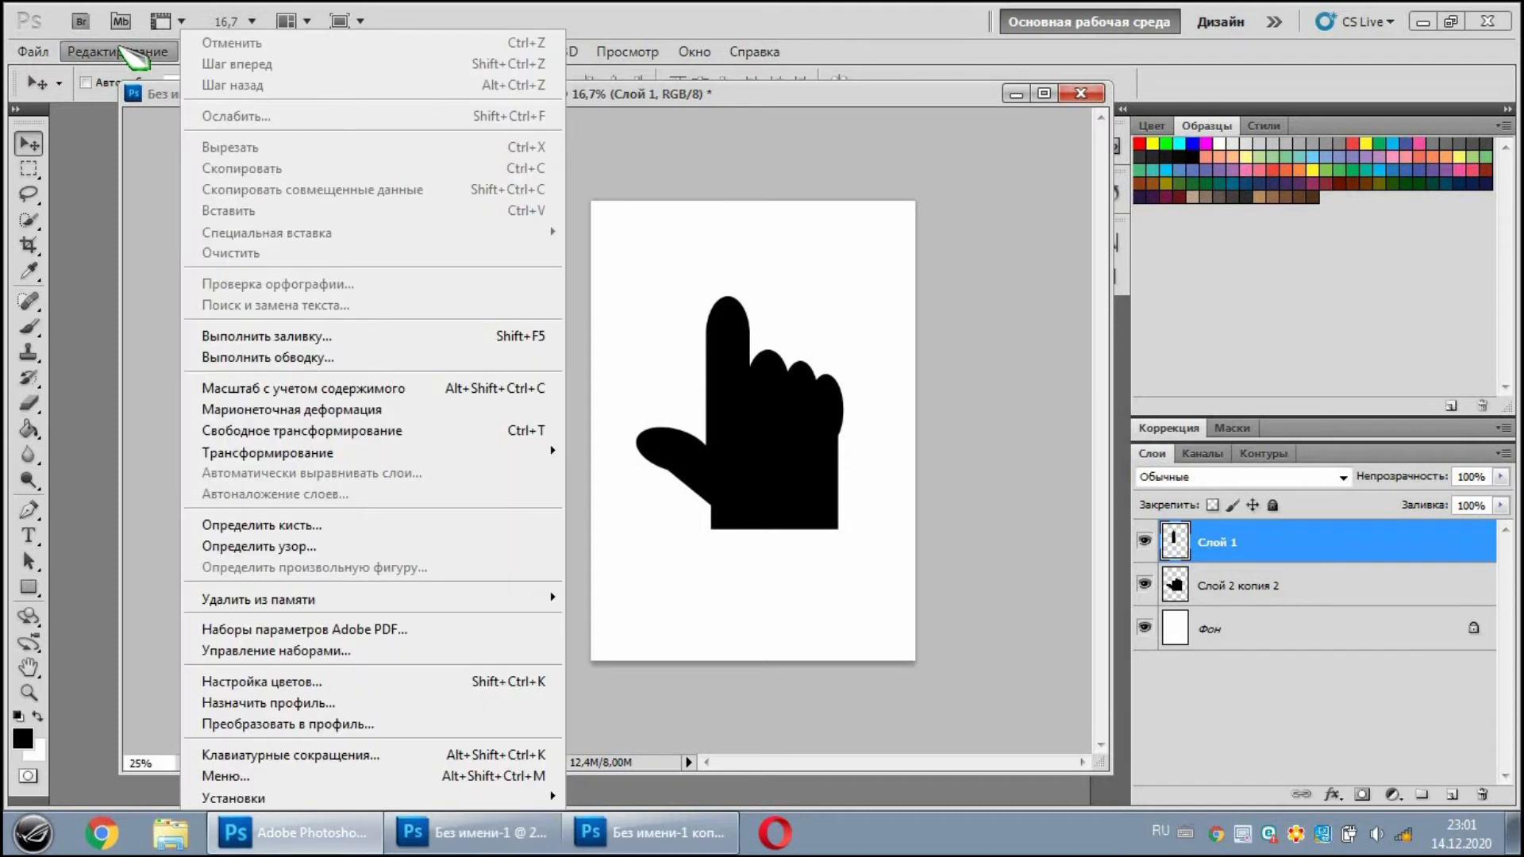
left_click(402, 431)
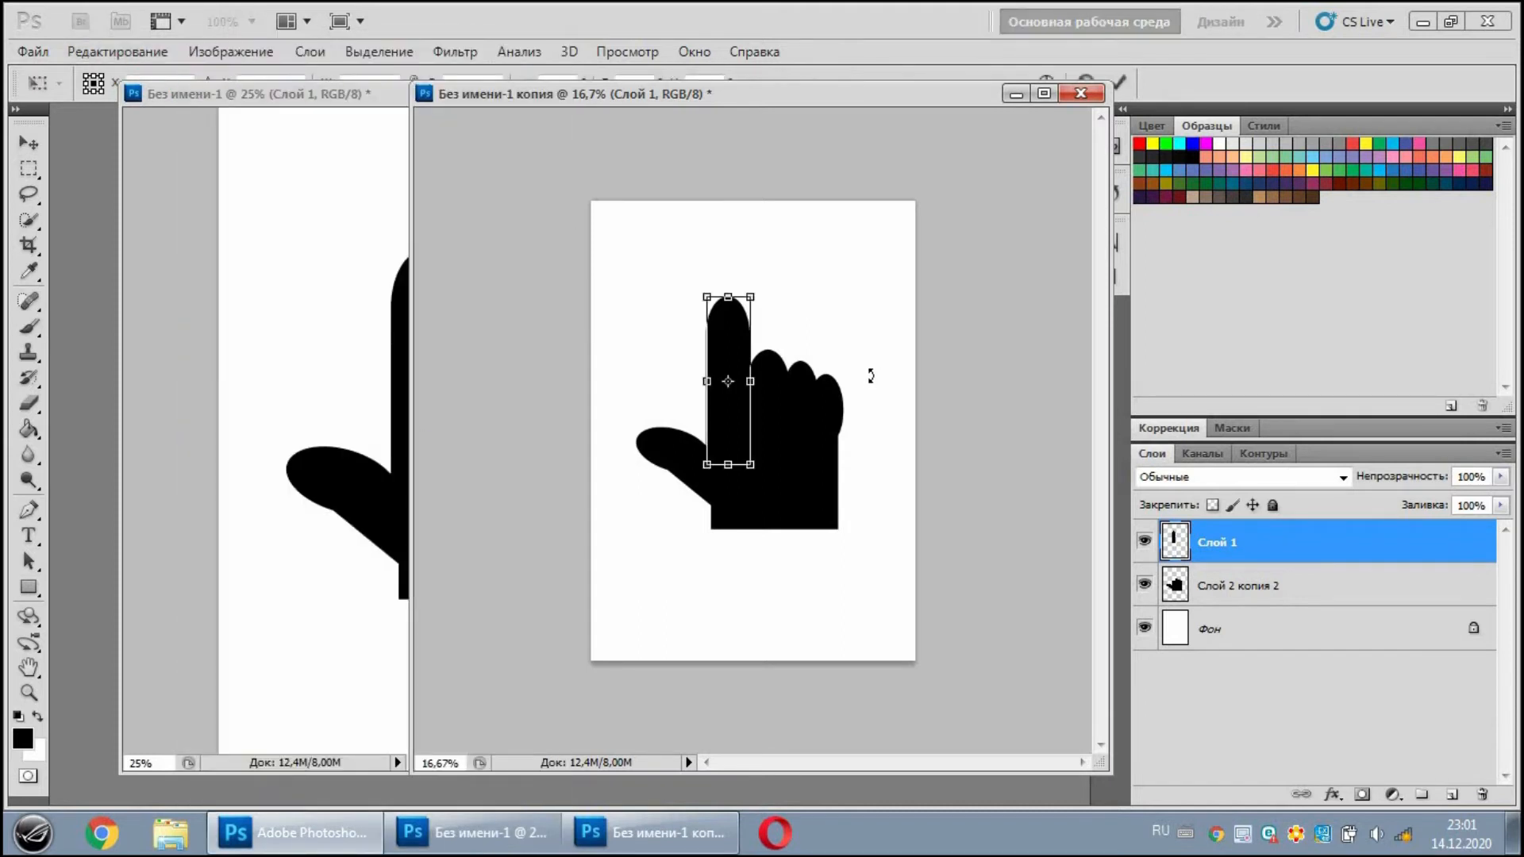
key("ctrl+plus")
key("ctrl+plus")
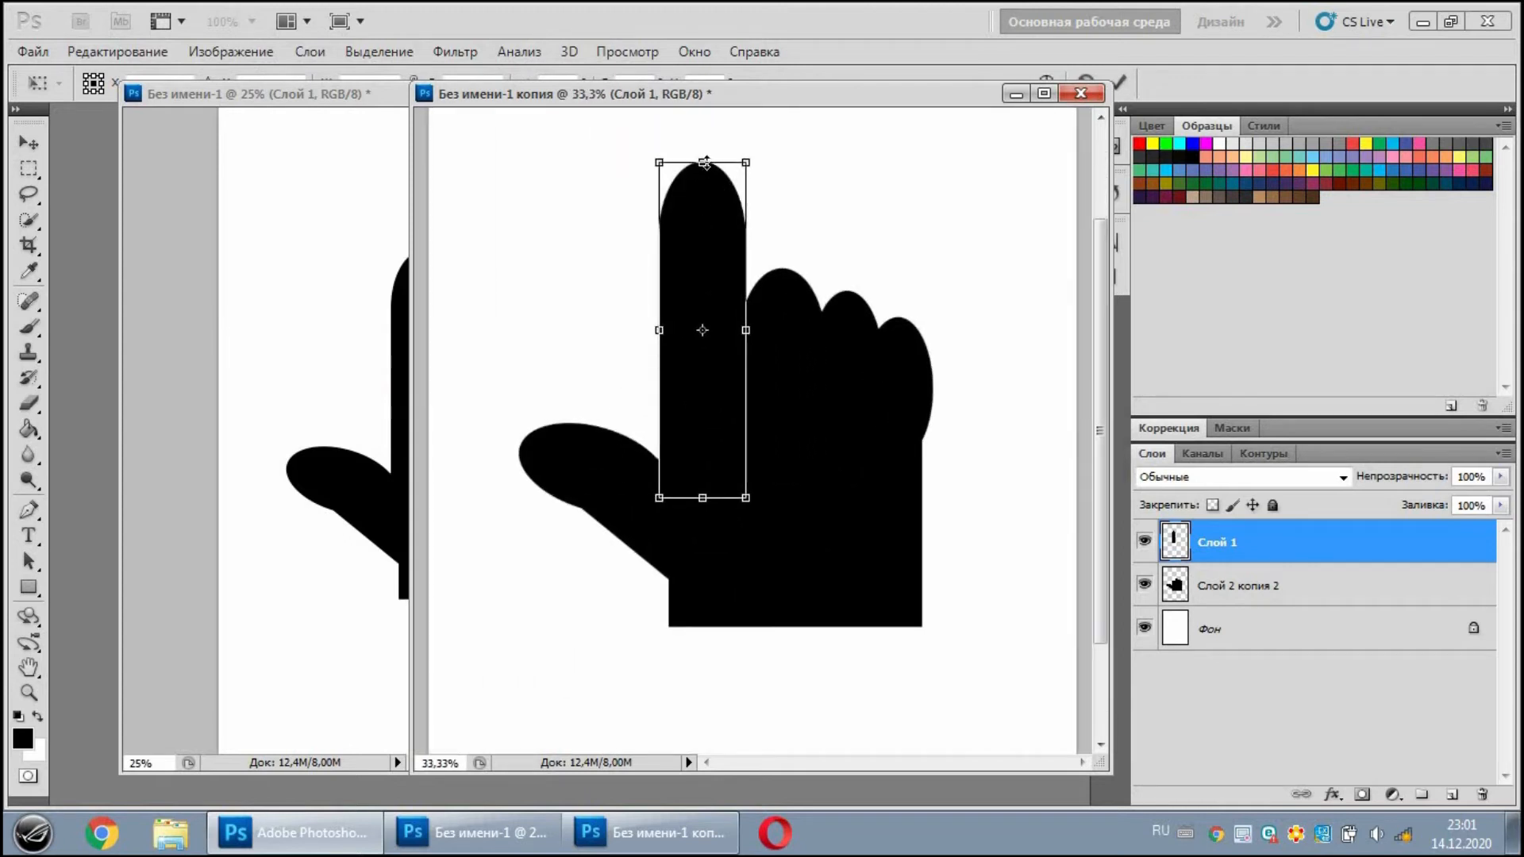
left_click_drag(702, 163, 703, 197)
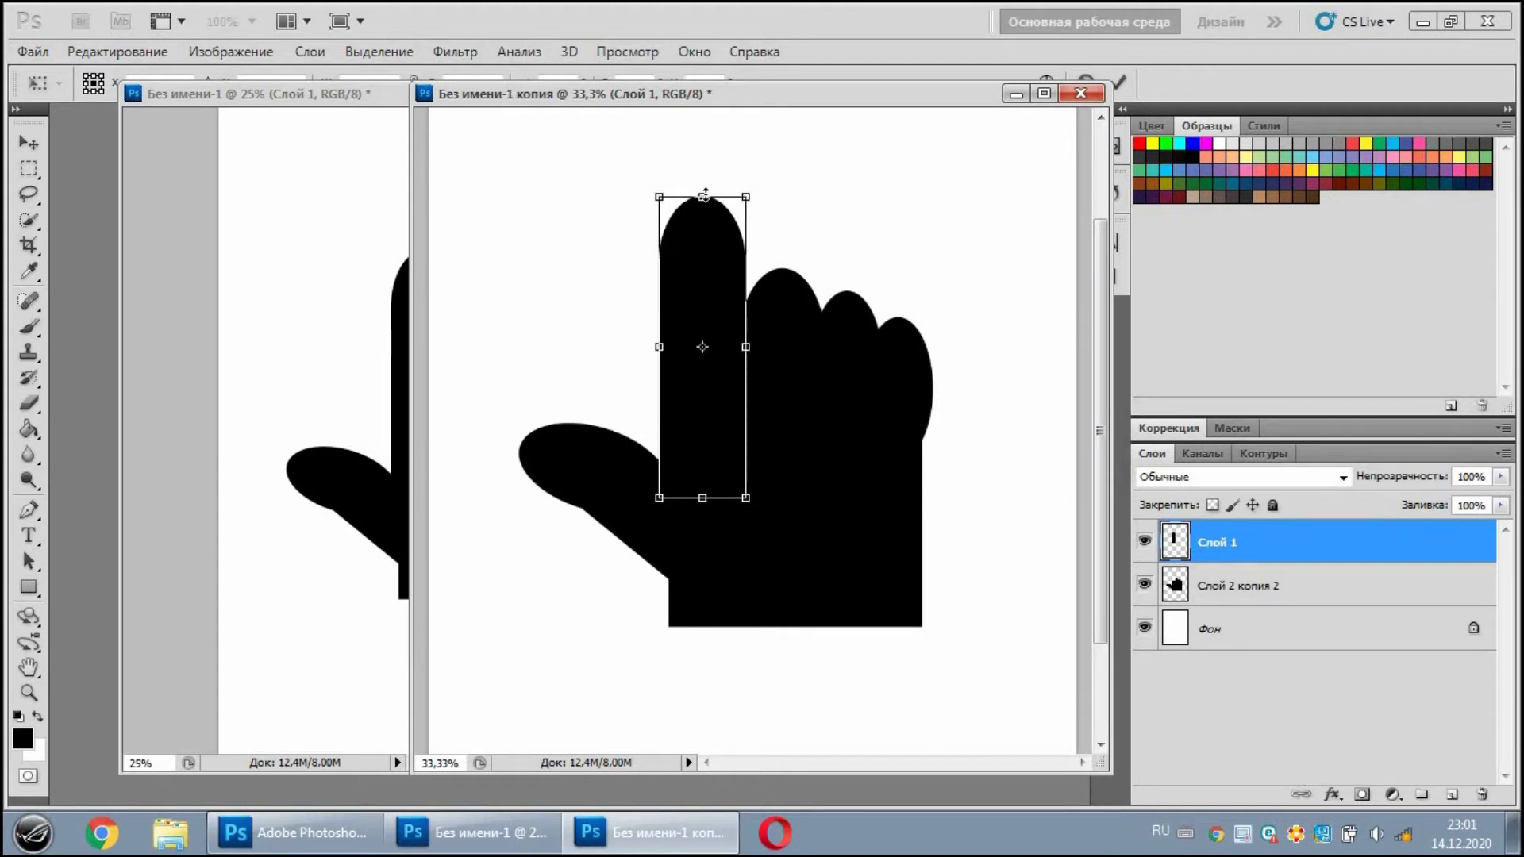
key("Return")
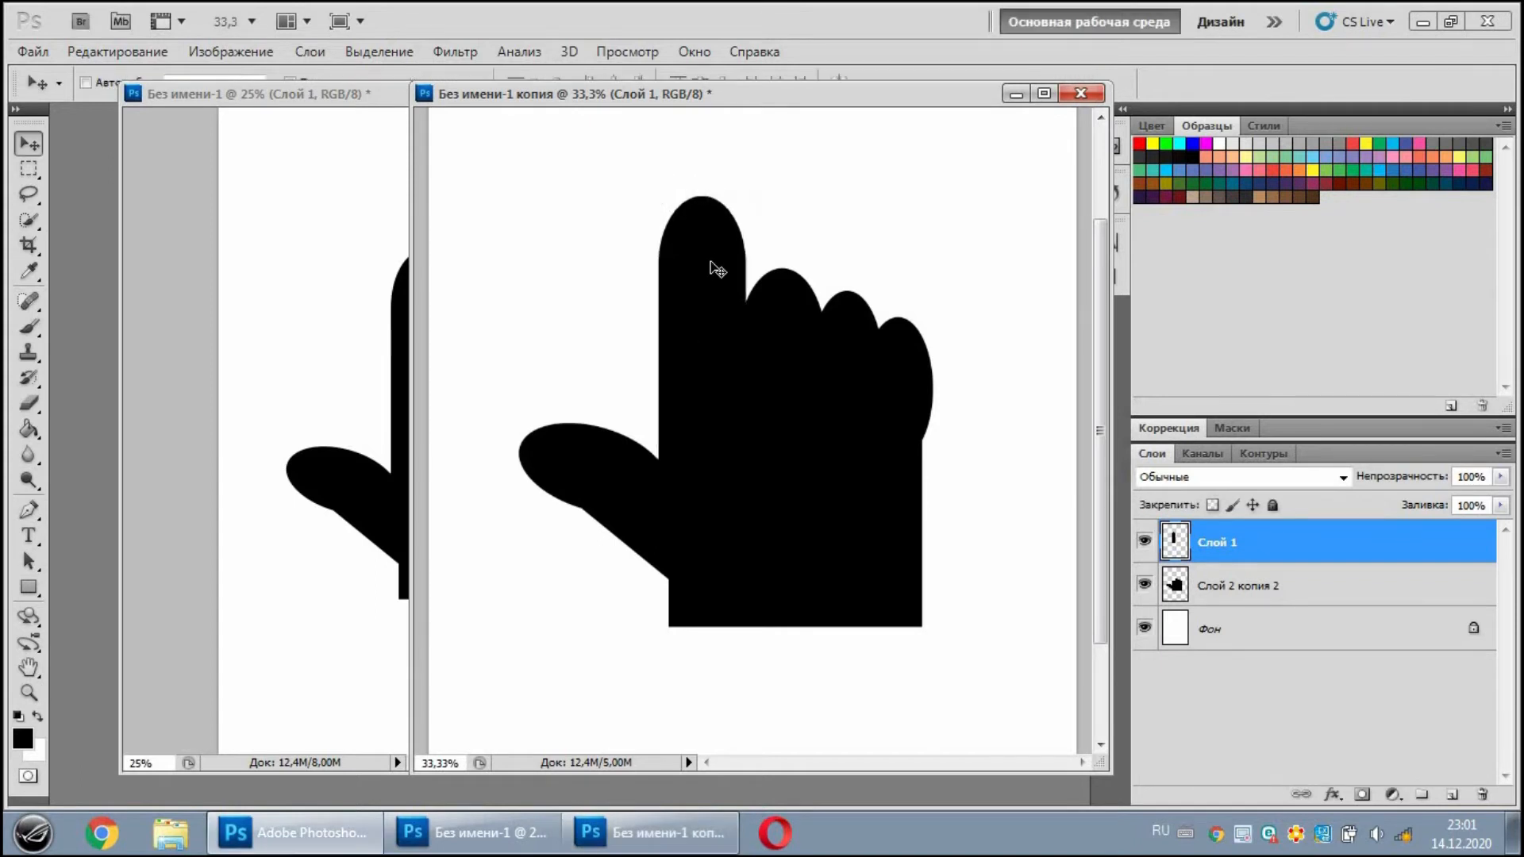
Taper the index finger with the Distort transform by pulling both upper corners slightly inward.
left_click(118, 52)
mouse_move(393, 461)
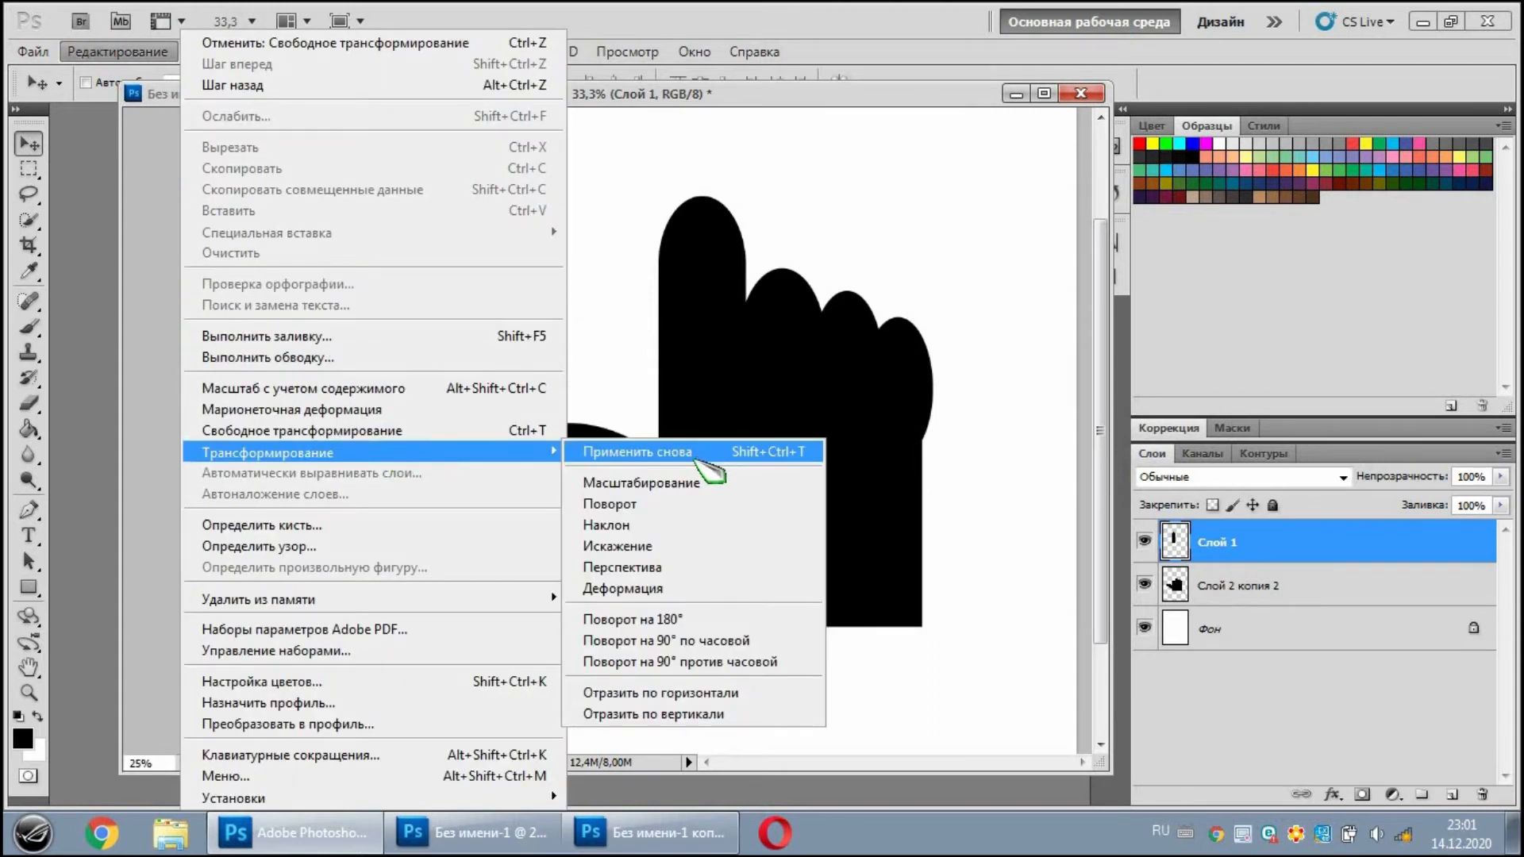
left_click(673, 546)
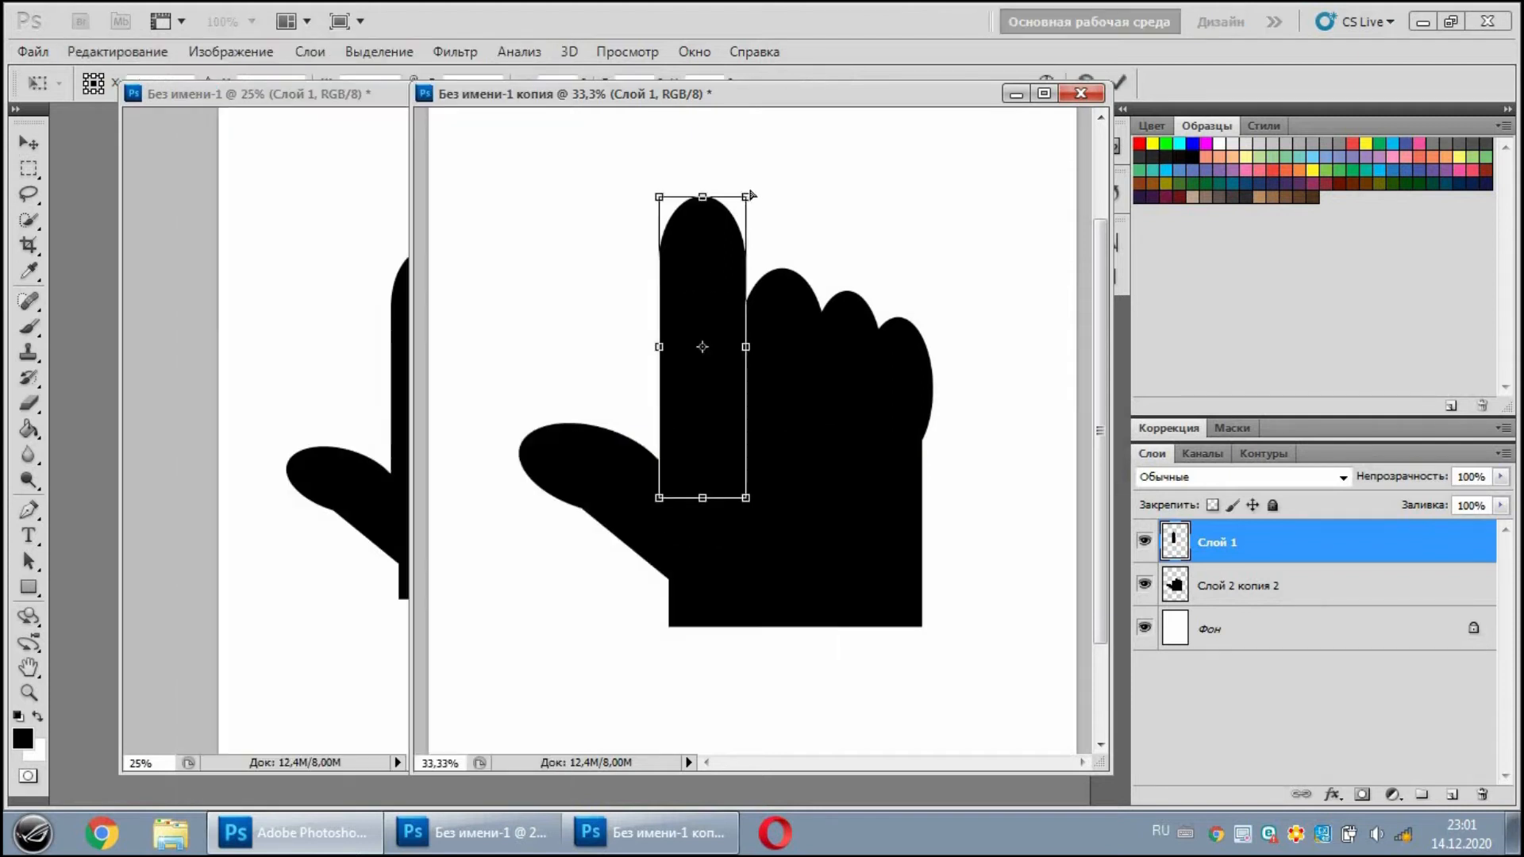
left_click_drag(746, 198, 670, 203)
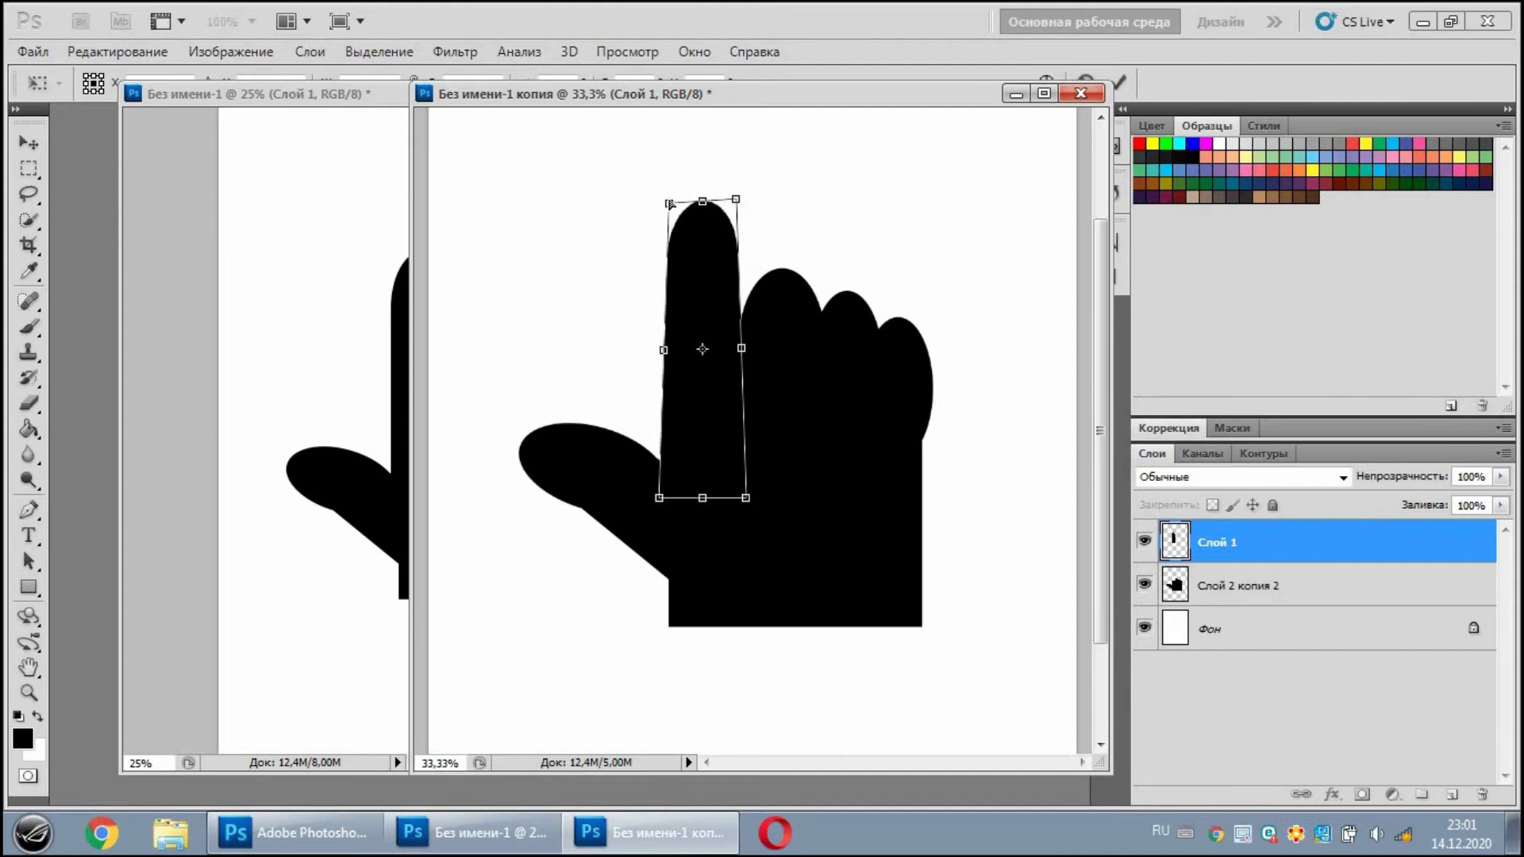
key("Return")
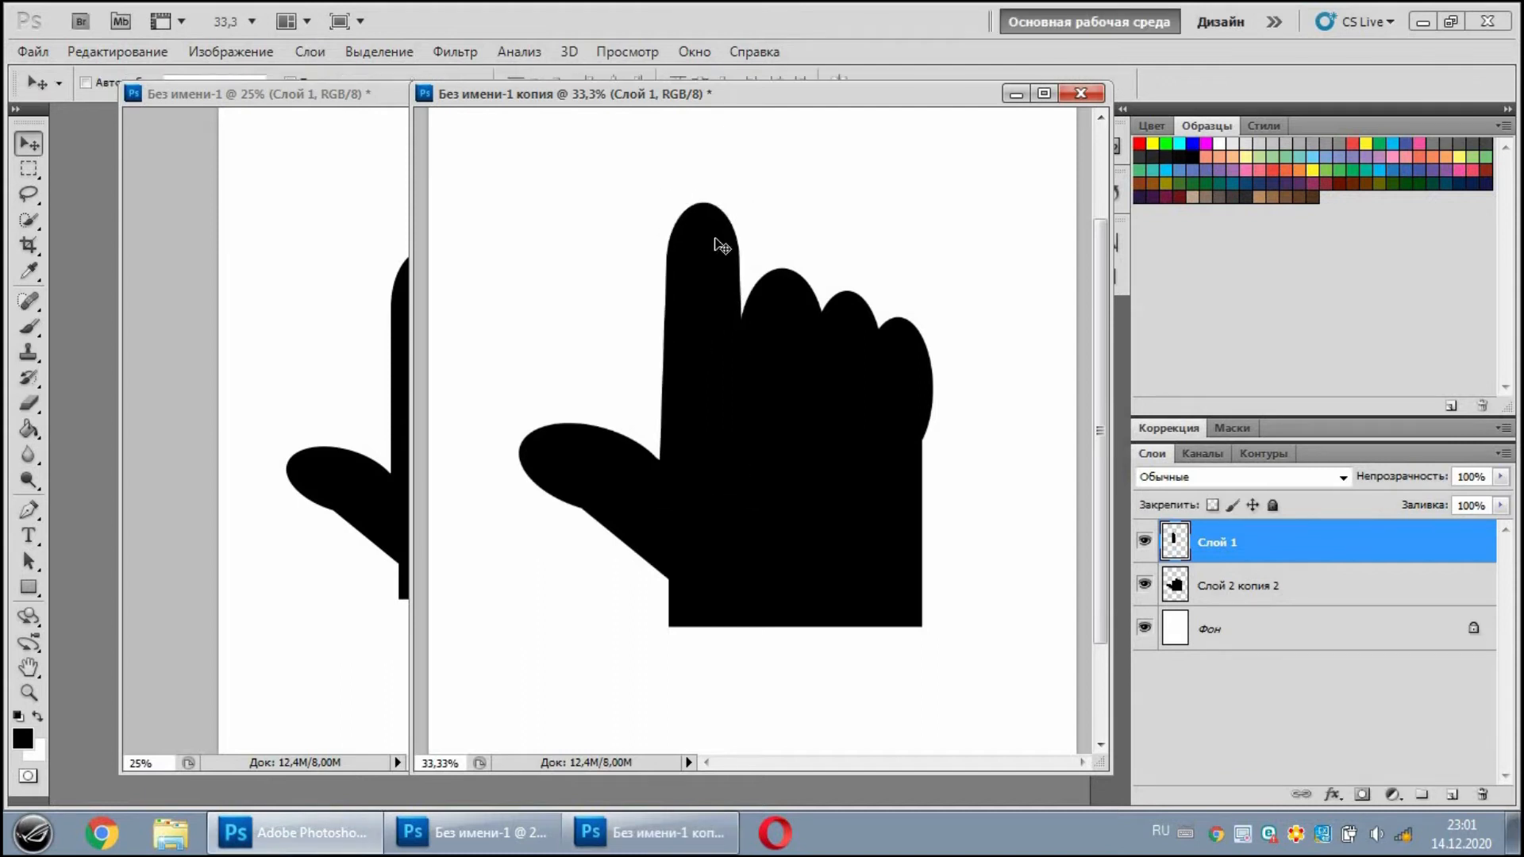
Merge Слой 1 and Слой 2 копия 2 of the copy into a single hand layer.
key("ctrl+minus")
key("ctrl+minus")
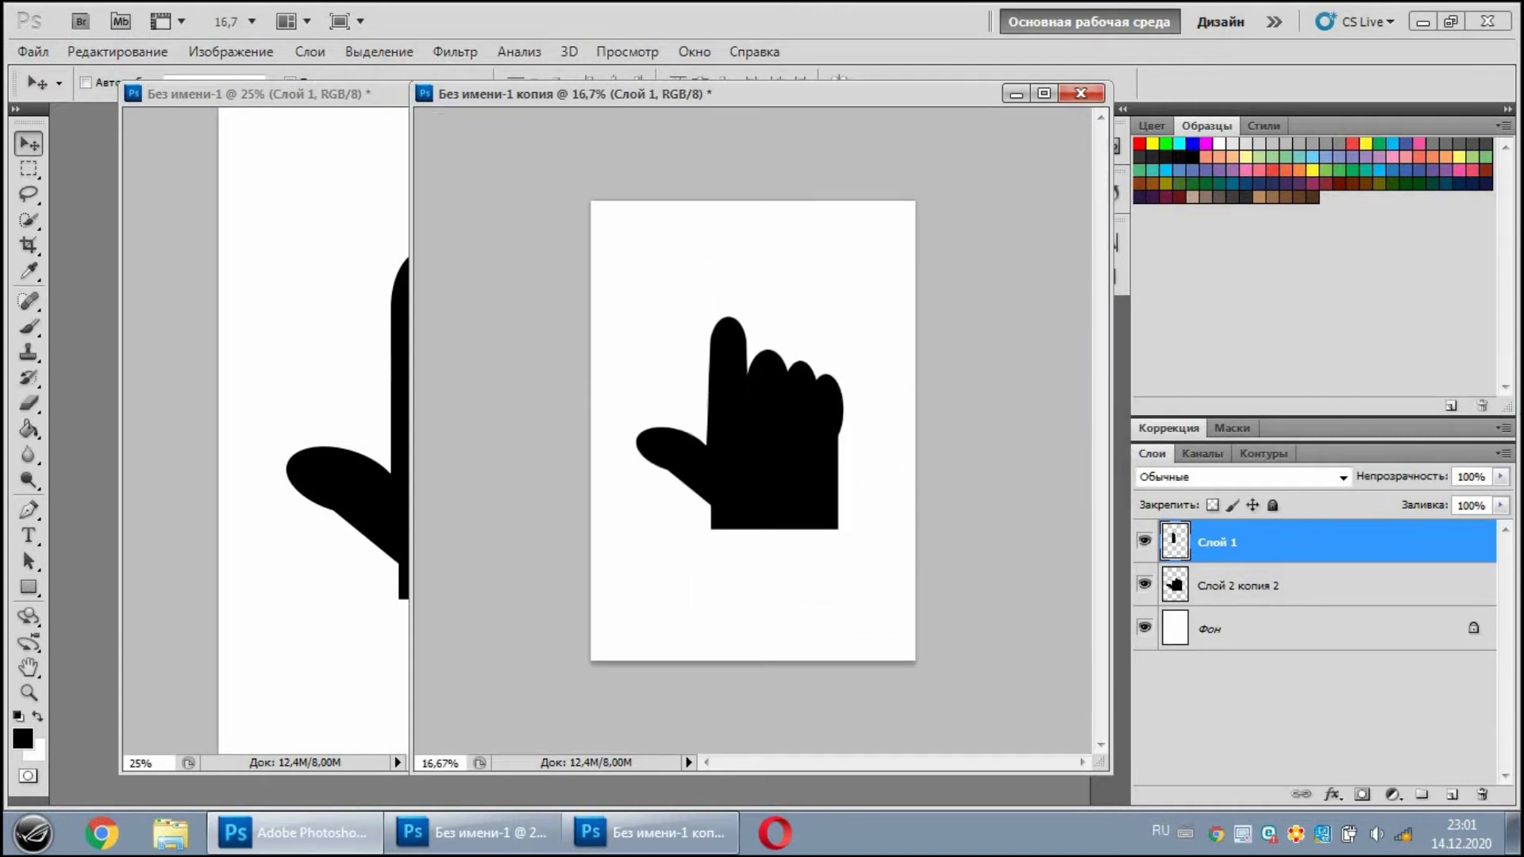
left_click(1232, 594, "shift")
right_click(1230, 594)
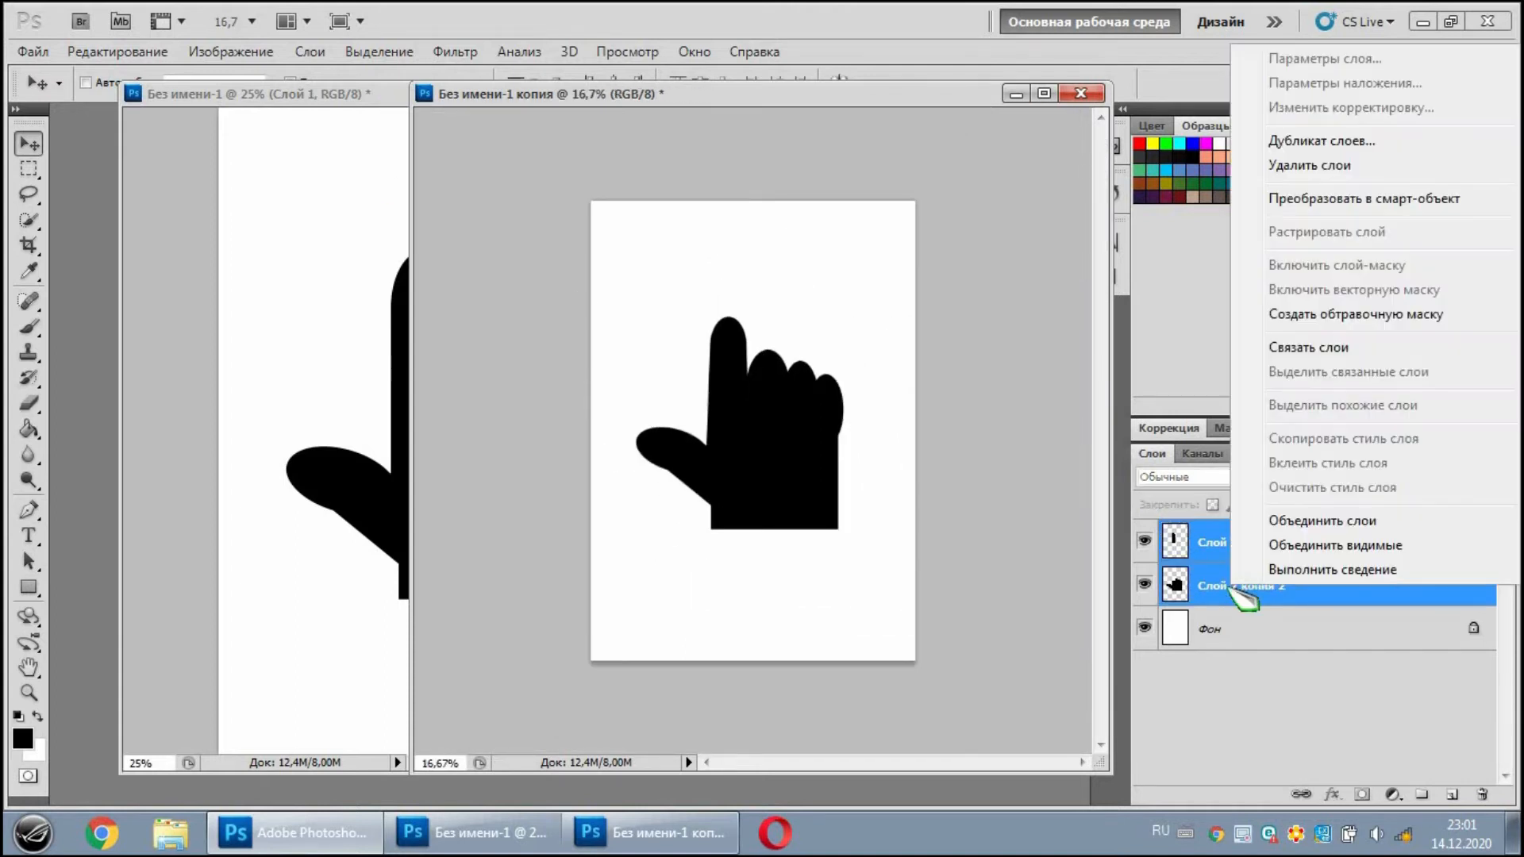
left_click(1348, 533)
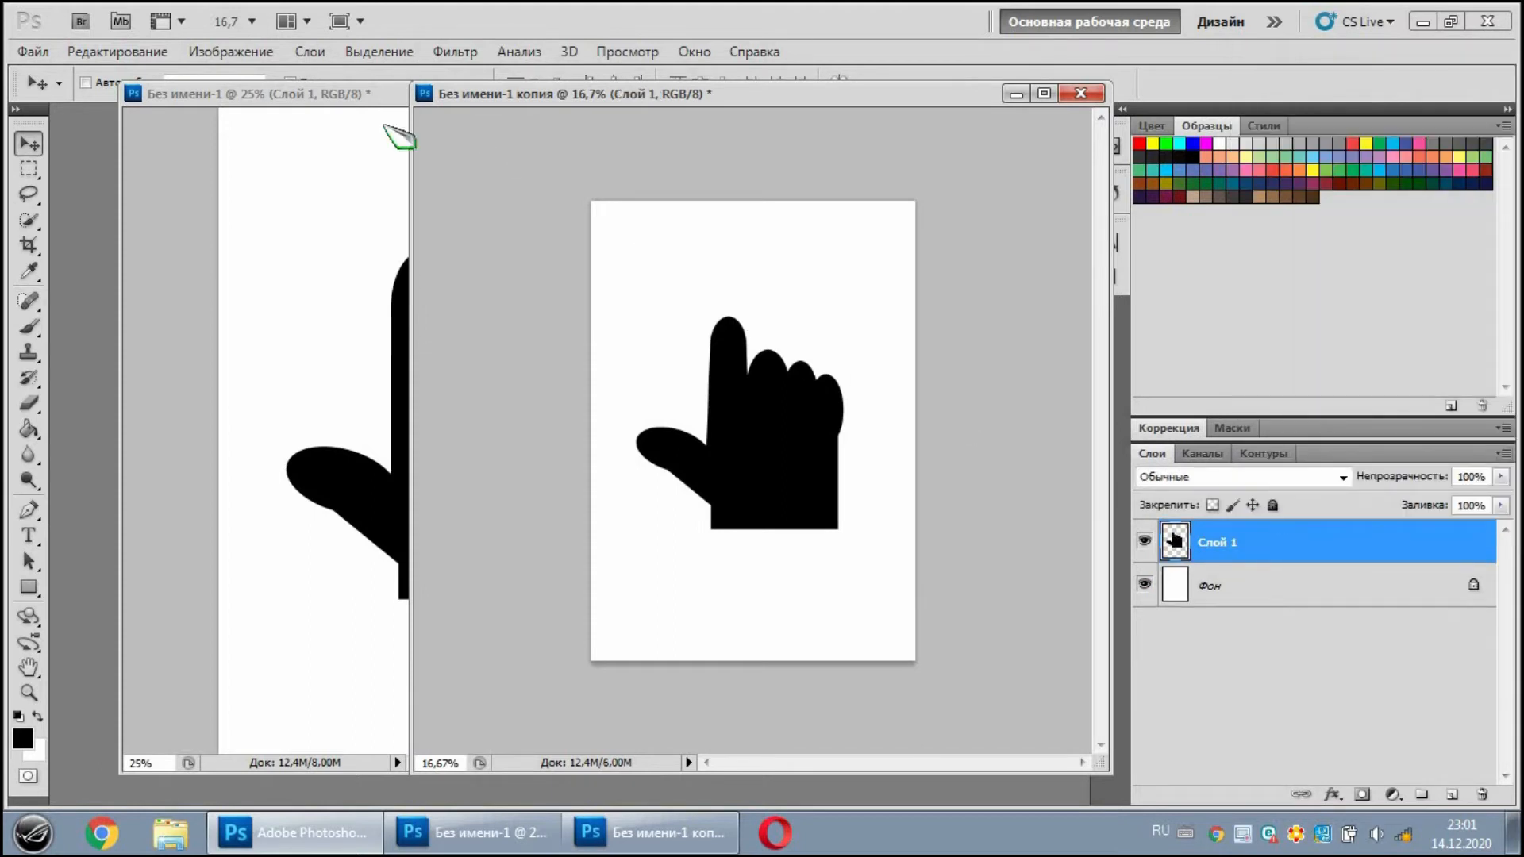
Switch to the original document Без имени-1 and merge its index-finger and hand layers into one.
left_click(365, 99)
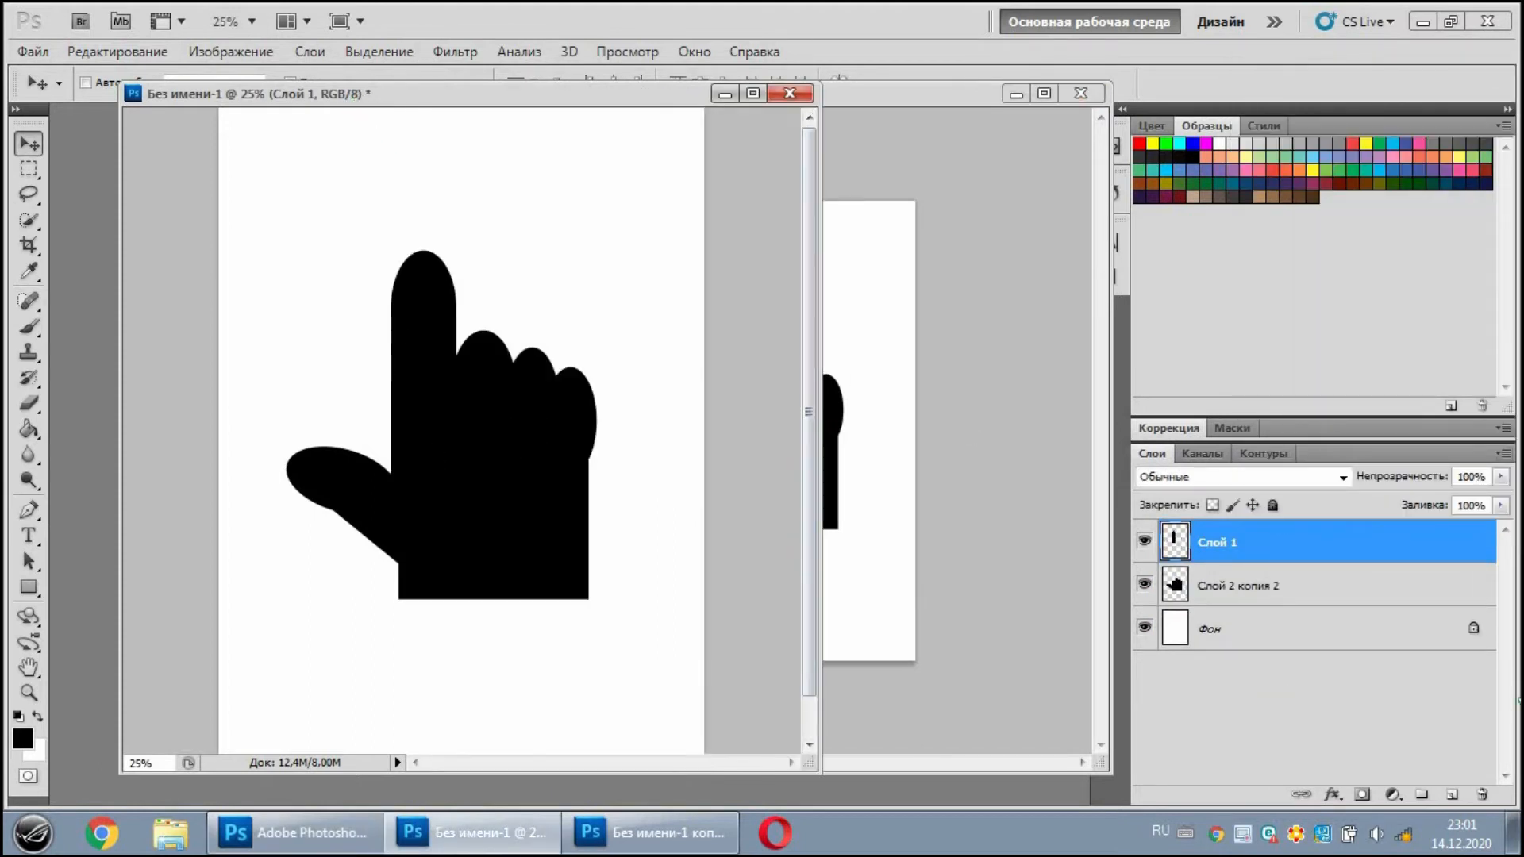
left_click(1226, 589, "shift")
right_click(1227, 589)
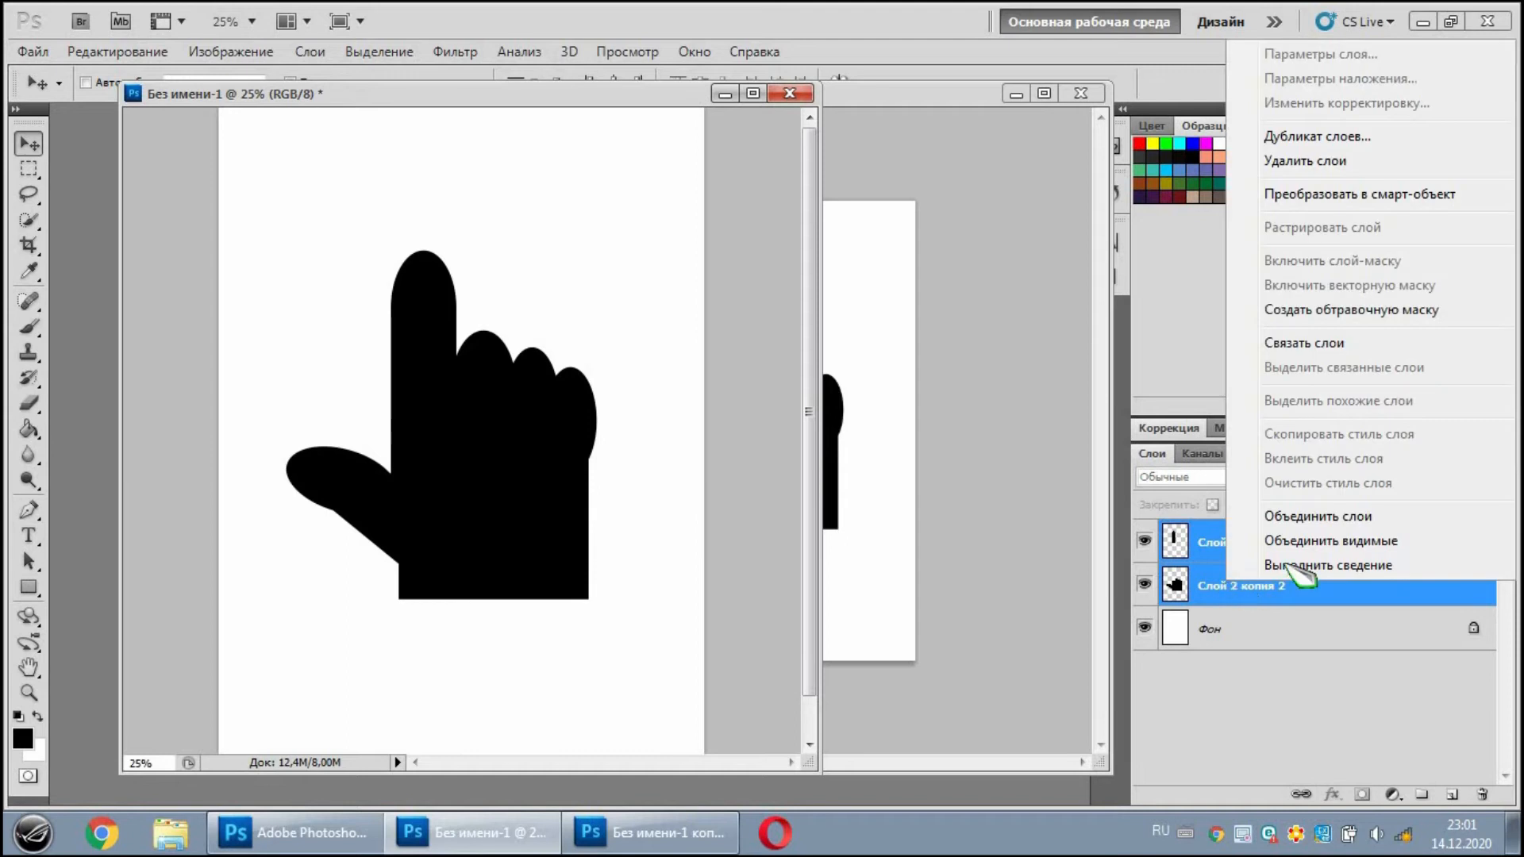
left_click(1359, 516)
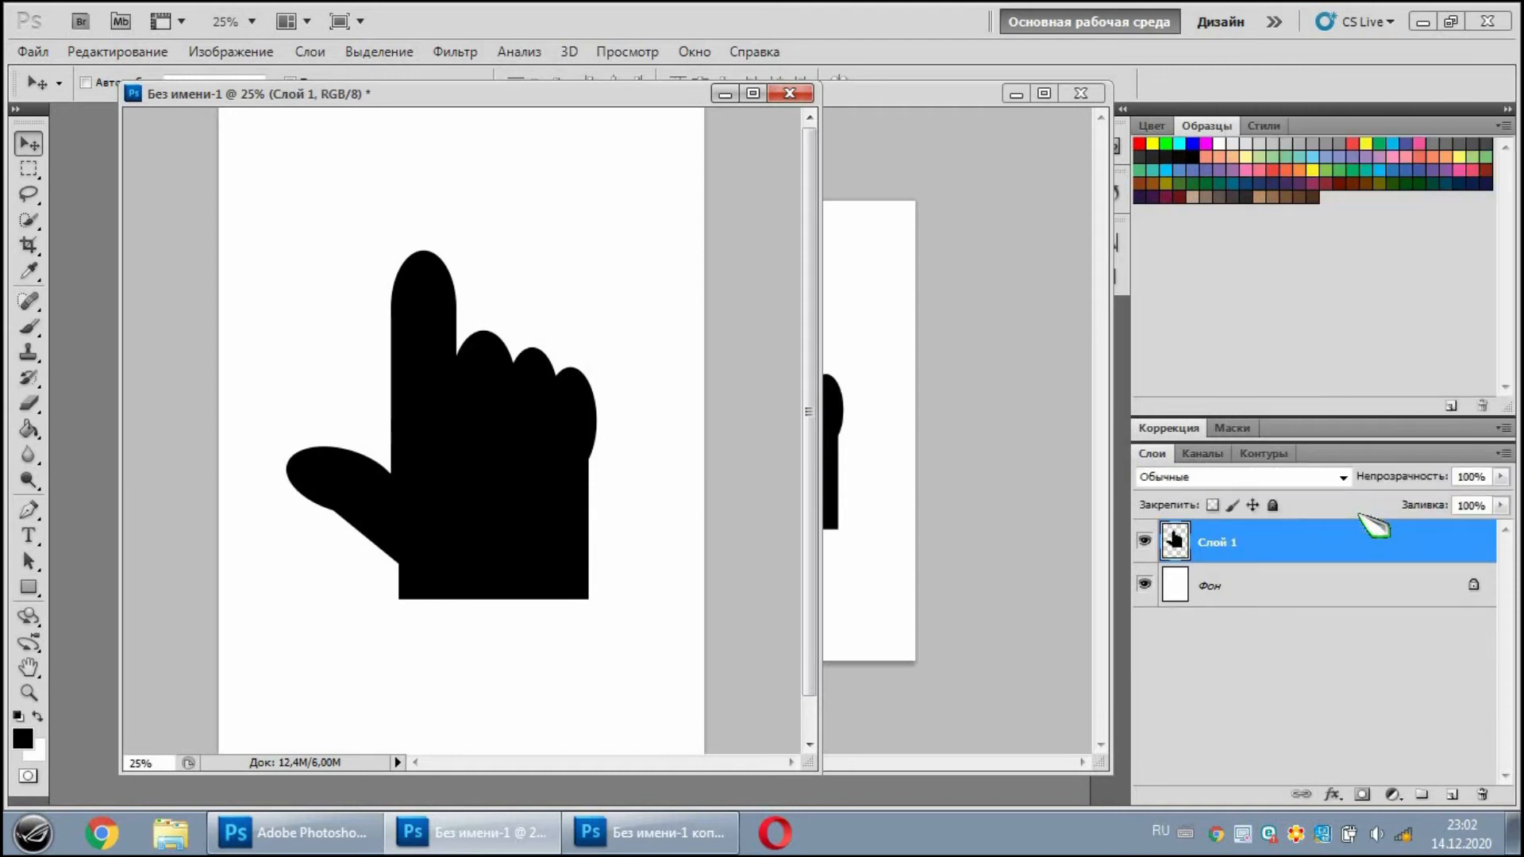
Set the foreground colour to white (ffffff) and fill the original document's hand with the Paint Bucket.
left_click(30, 429)
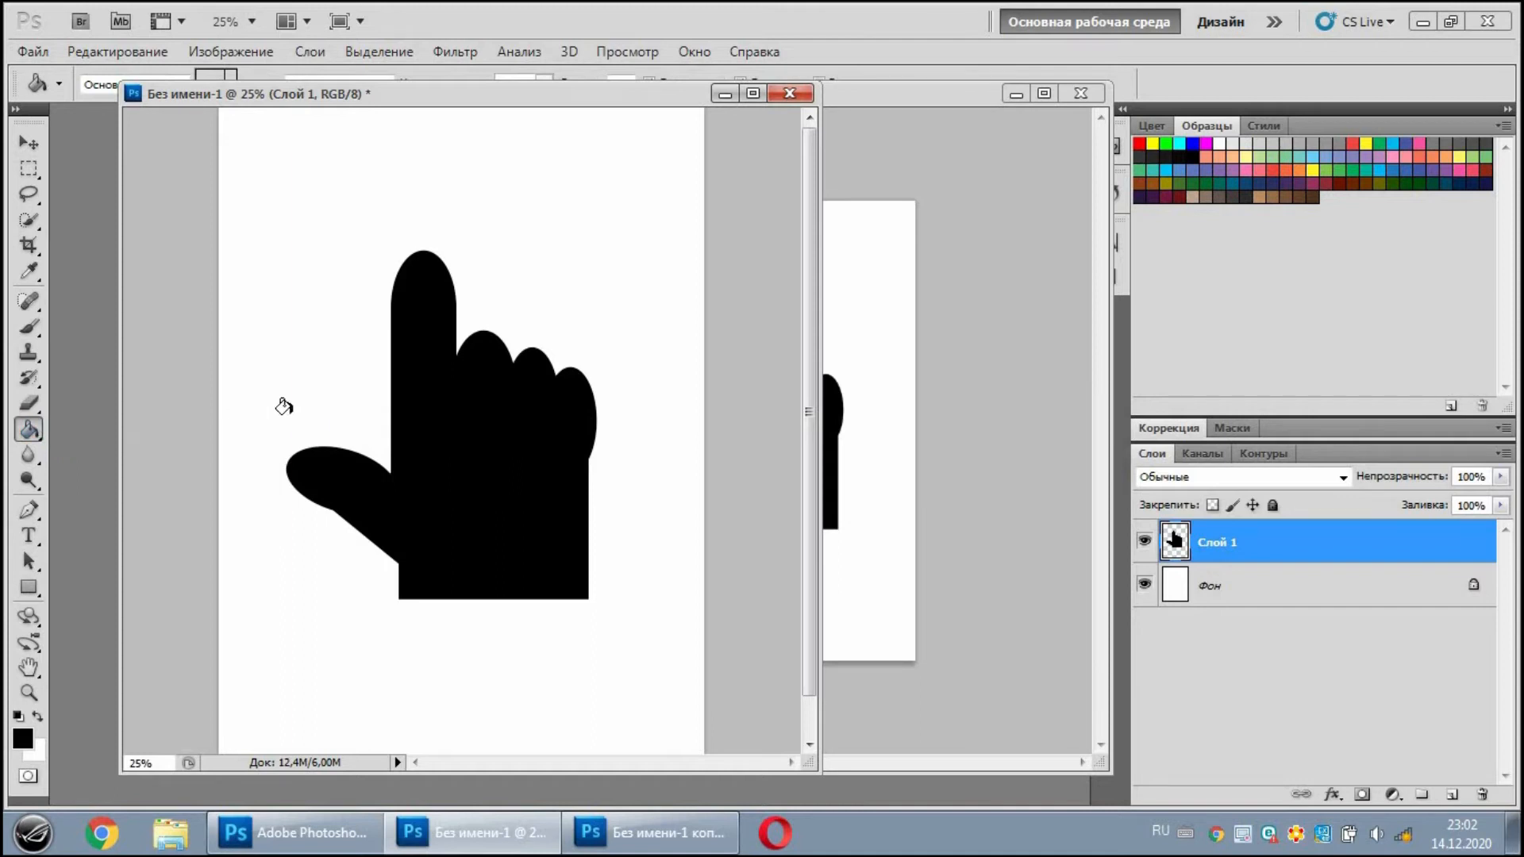
left_click(22, 739)
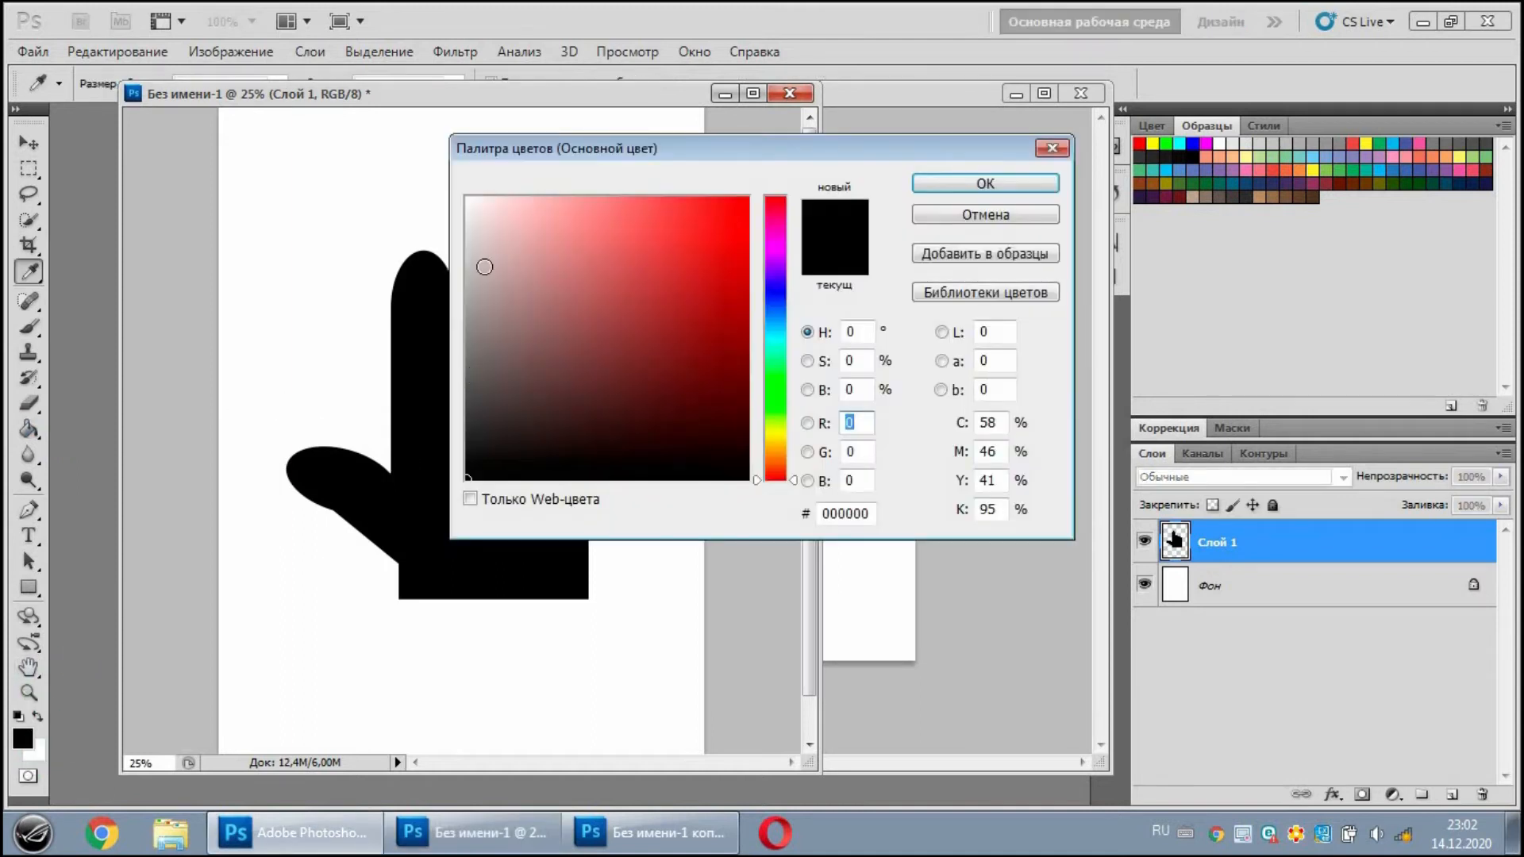
left_click_drag(486, 243, 428, 156)
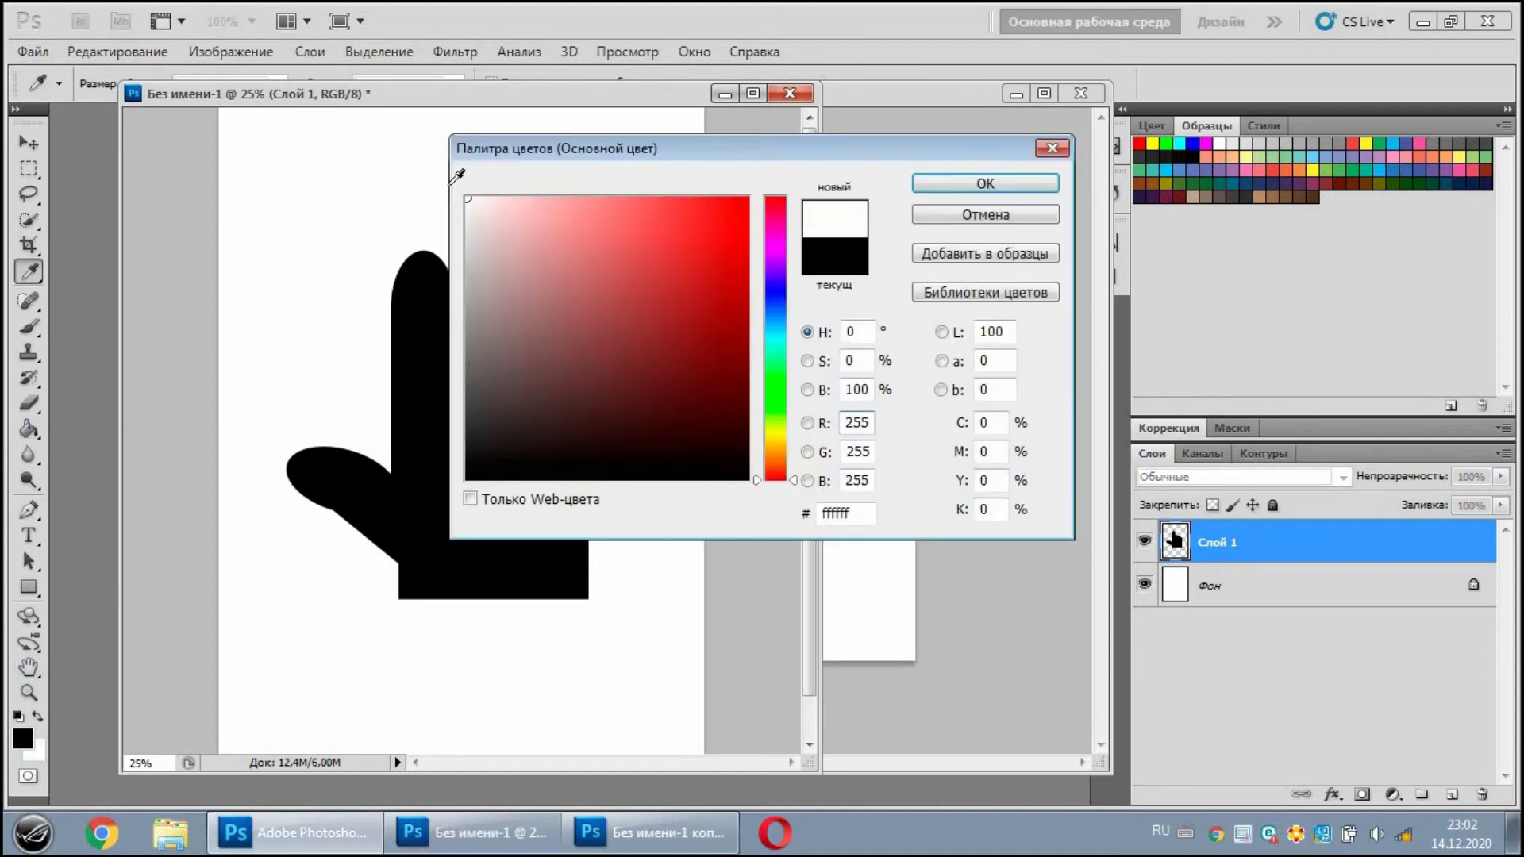
left_click(1048, 188)
key("g")
left_click(426, 428)
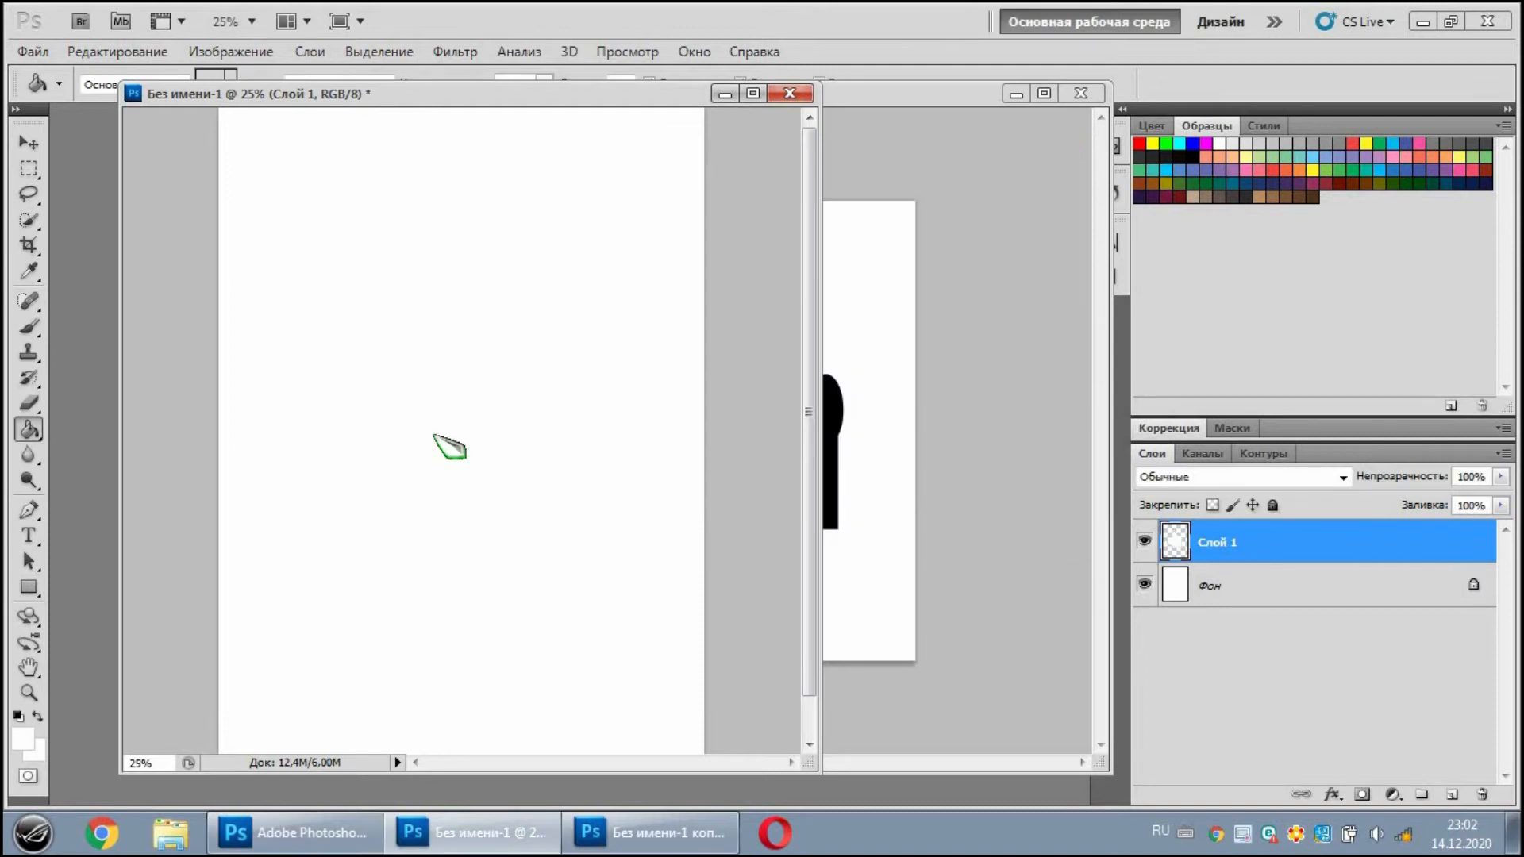
Hide the background layer temporarily to reveal the white hand and move the hand slightly up and left.
left_click(29, 143)
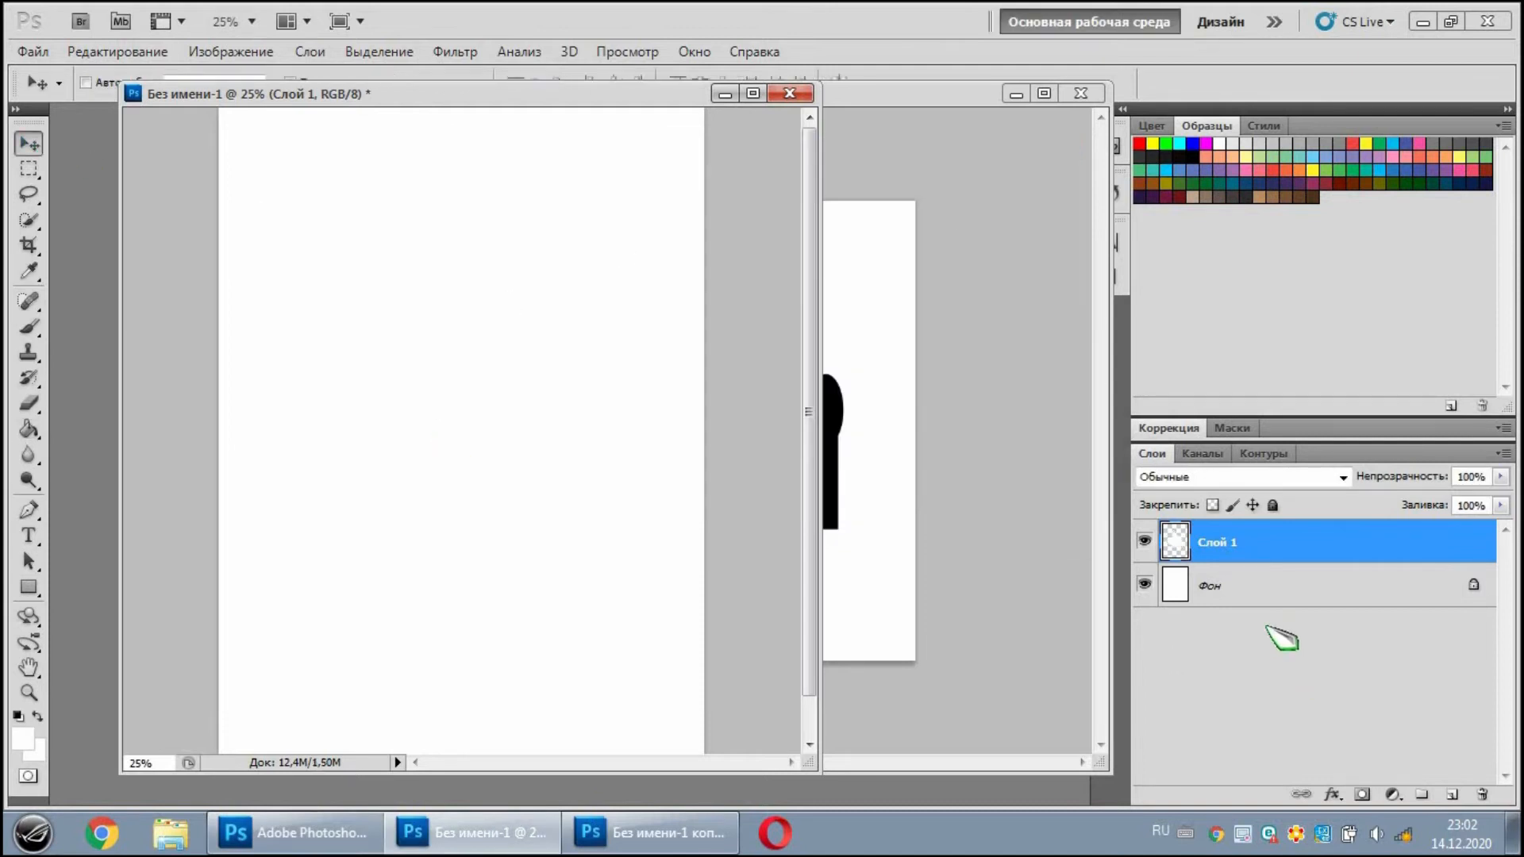
left_click(1144, 585)
mouse_move(482, 433)
left_mouse_down()
mouse_move(476, 397)
mouse_move(458, 419)
left_mouse_up()
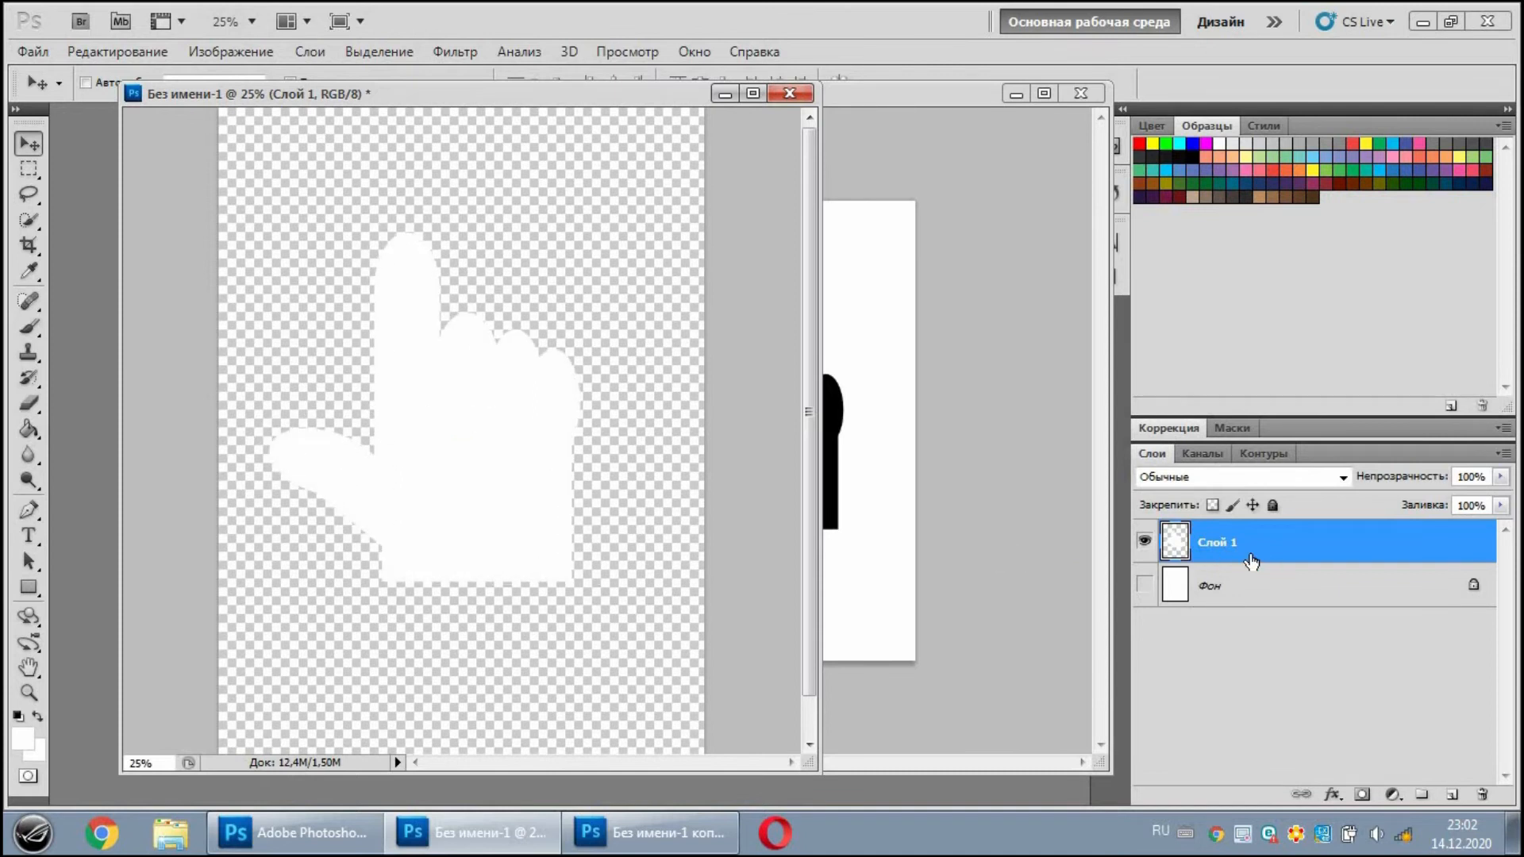
left_click(1145, 587)
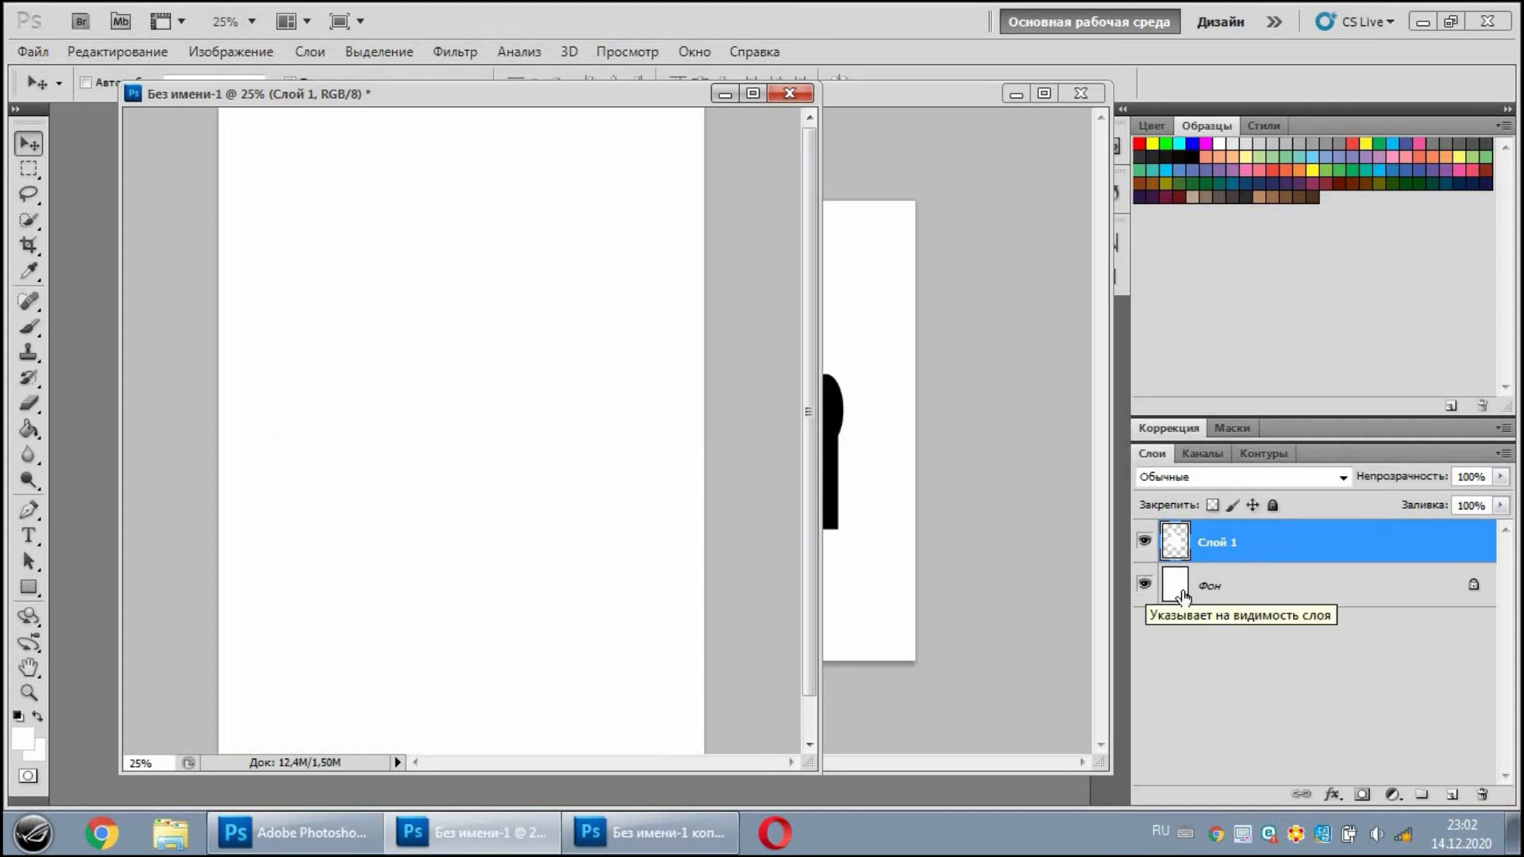
Apply a black Обводка layer style to the hand, with position Снаружи and a size of 21 px.
left_click(1332, 795)
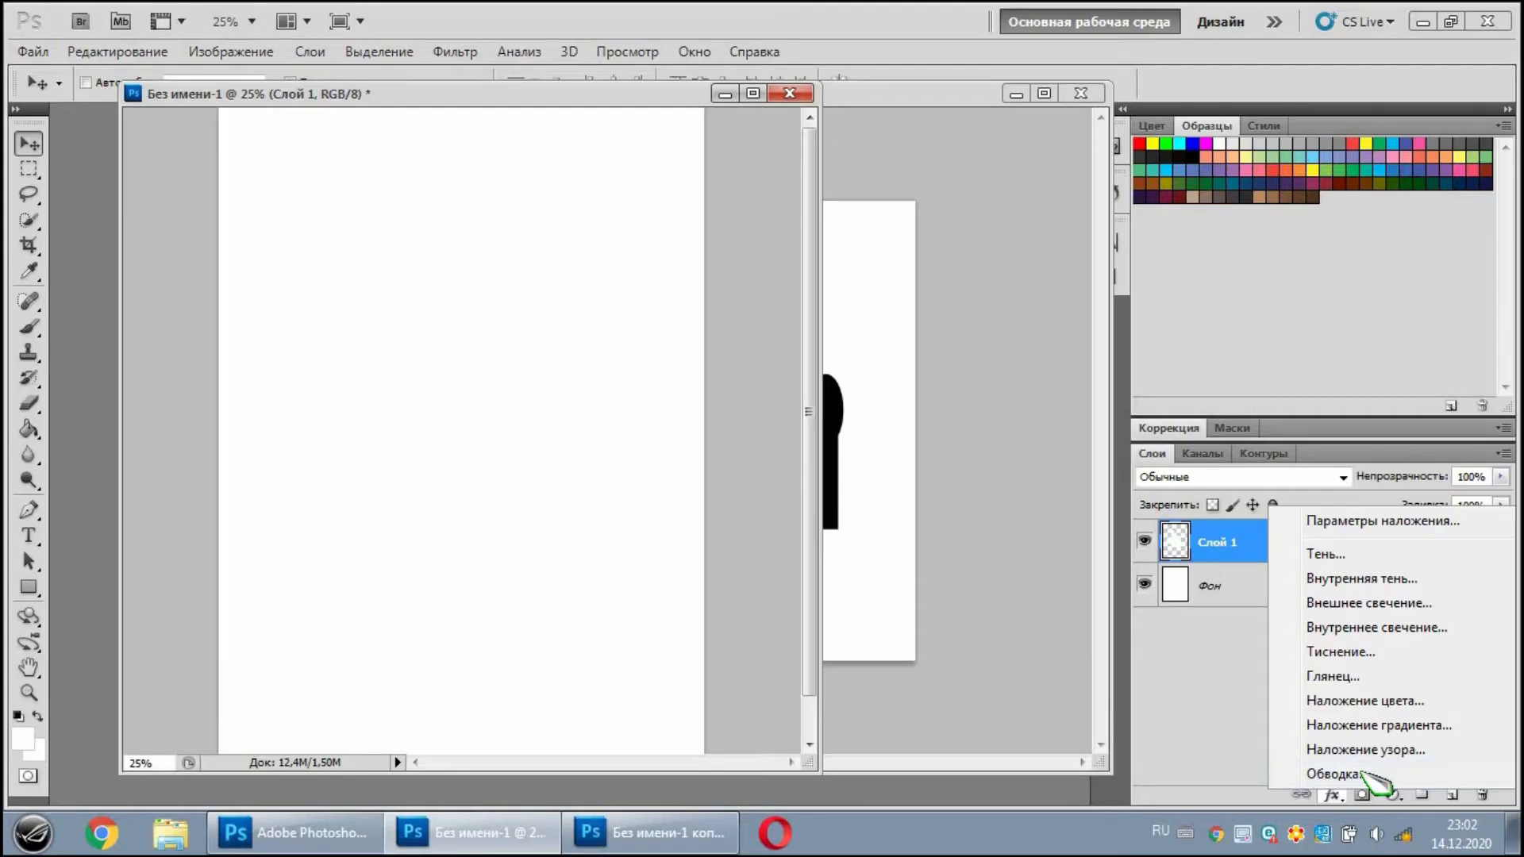
left_click(1203, 718)
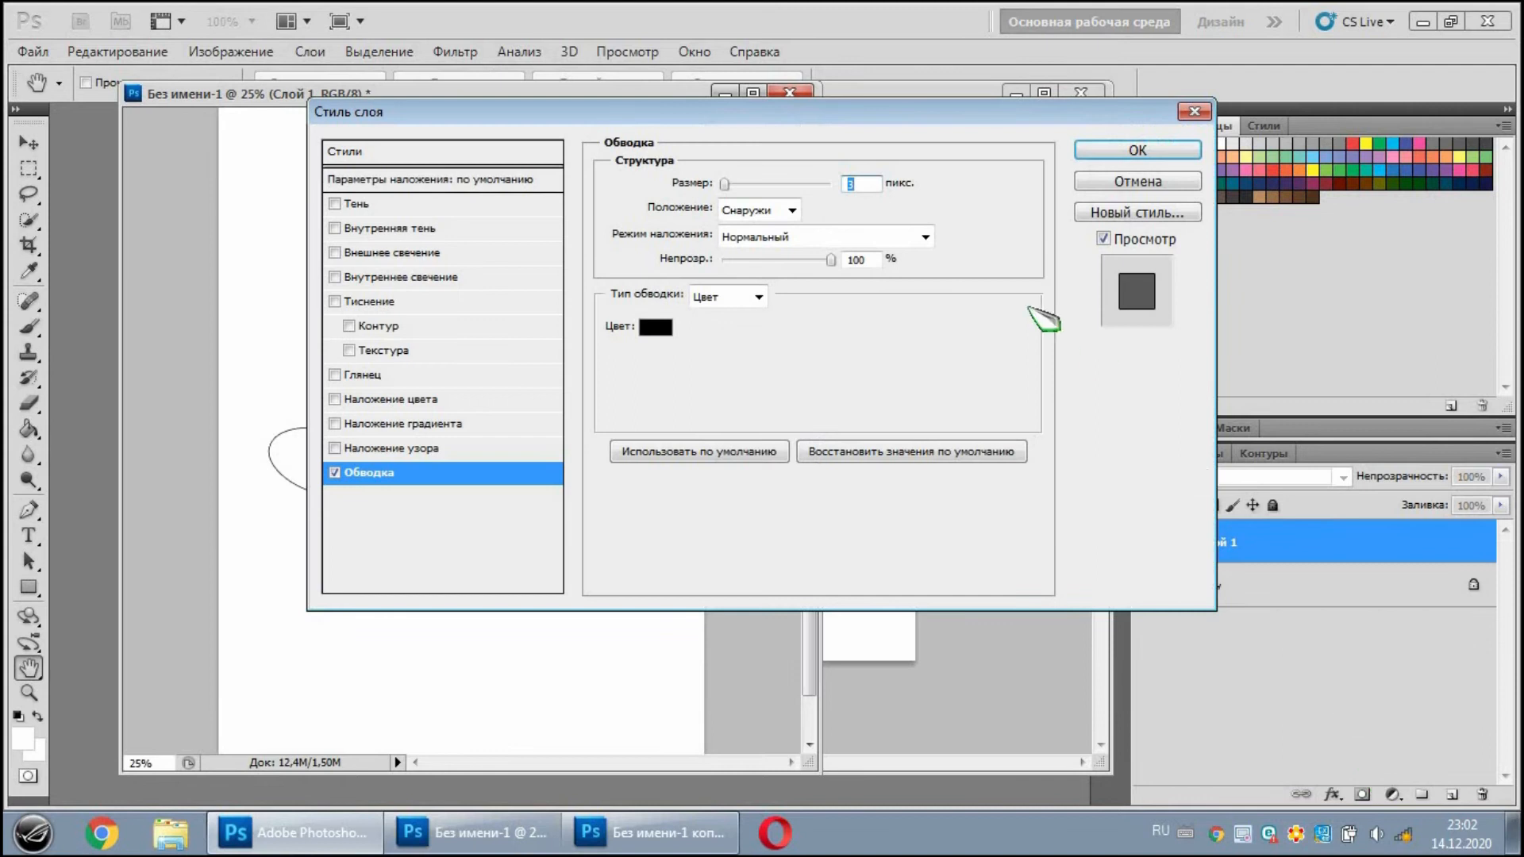
left_click_drag(746, 115, 997, 193)
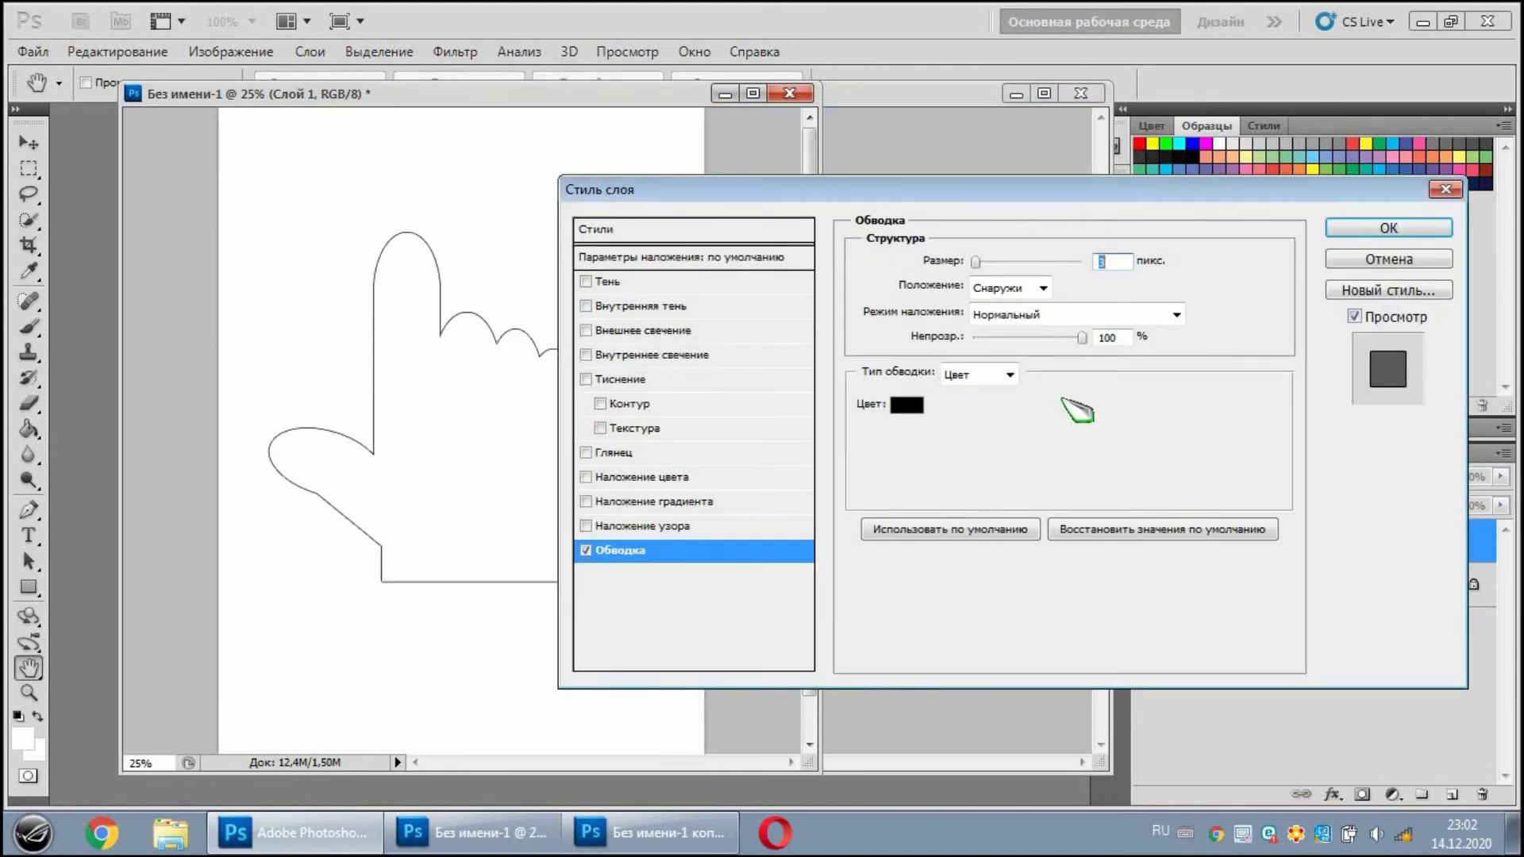
left_click(1040, 296)
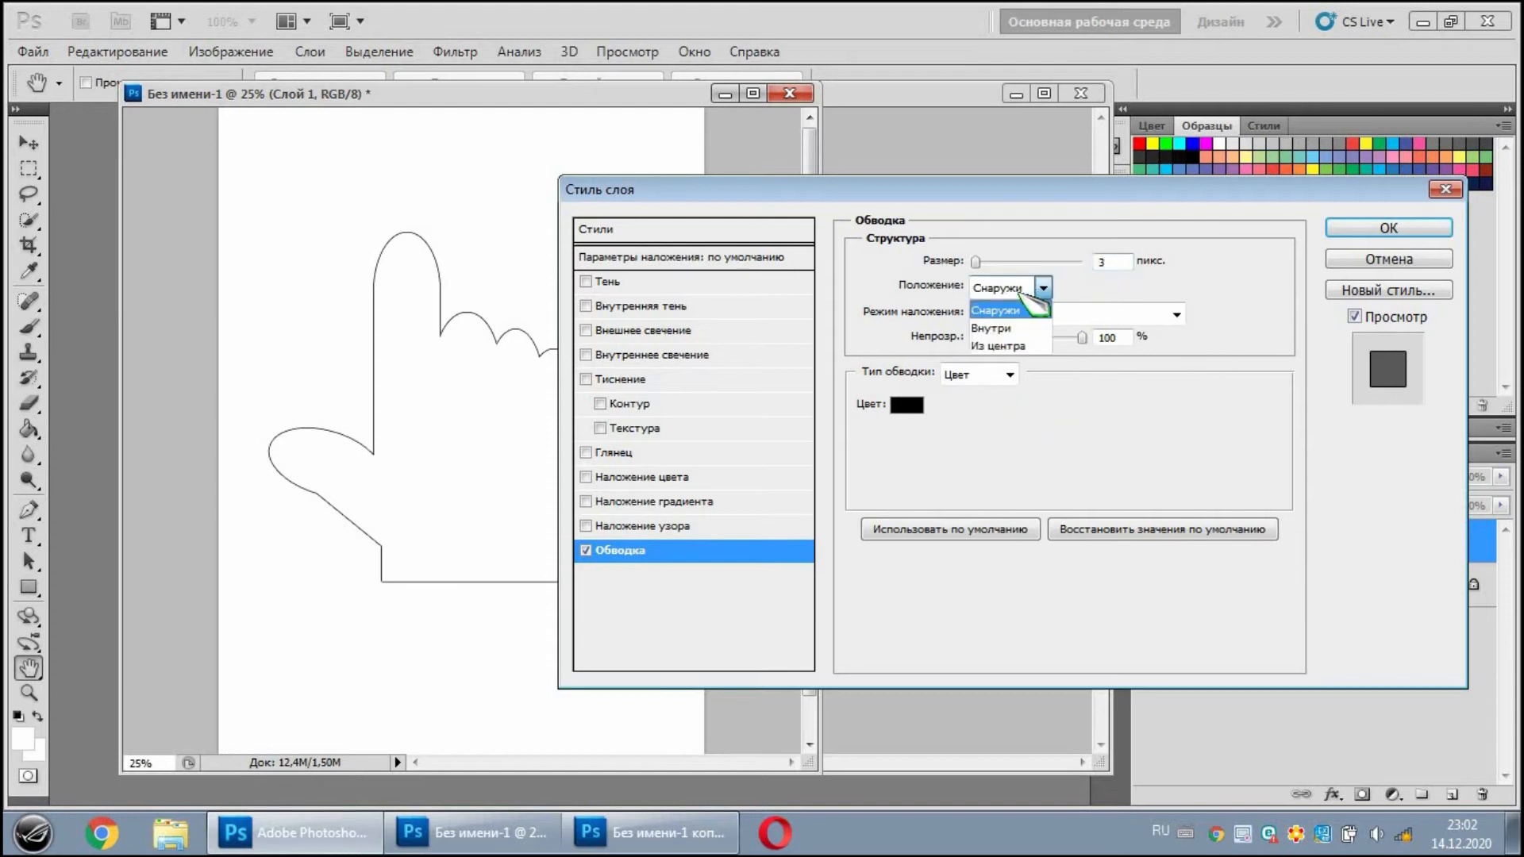
left_click(998, 313)
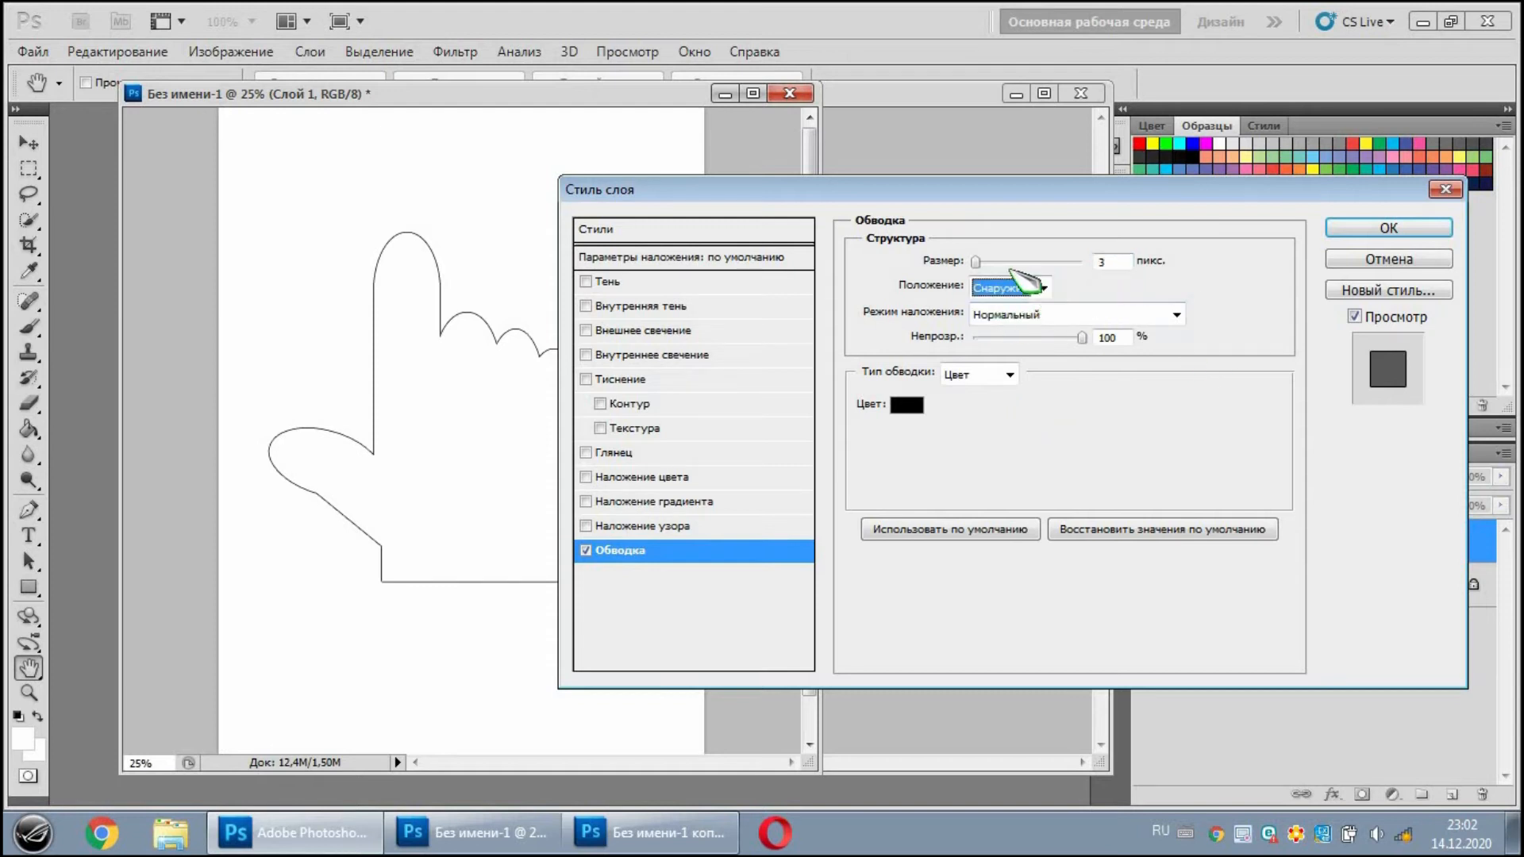
left_click(975, 263)
left_click_drag(976, 262, 989, 263)
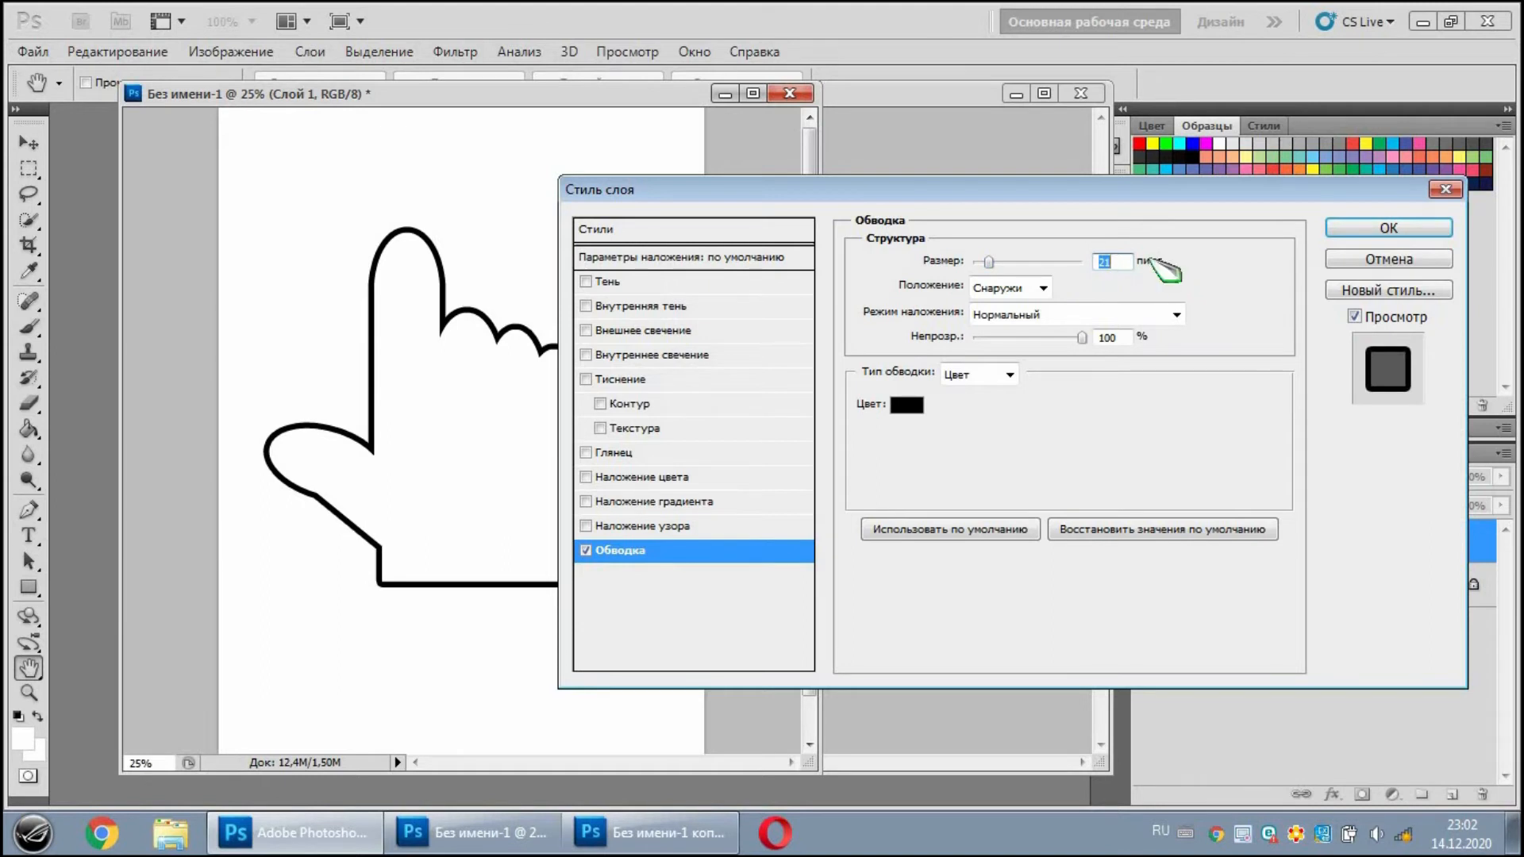
left_click(1389, 229)
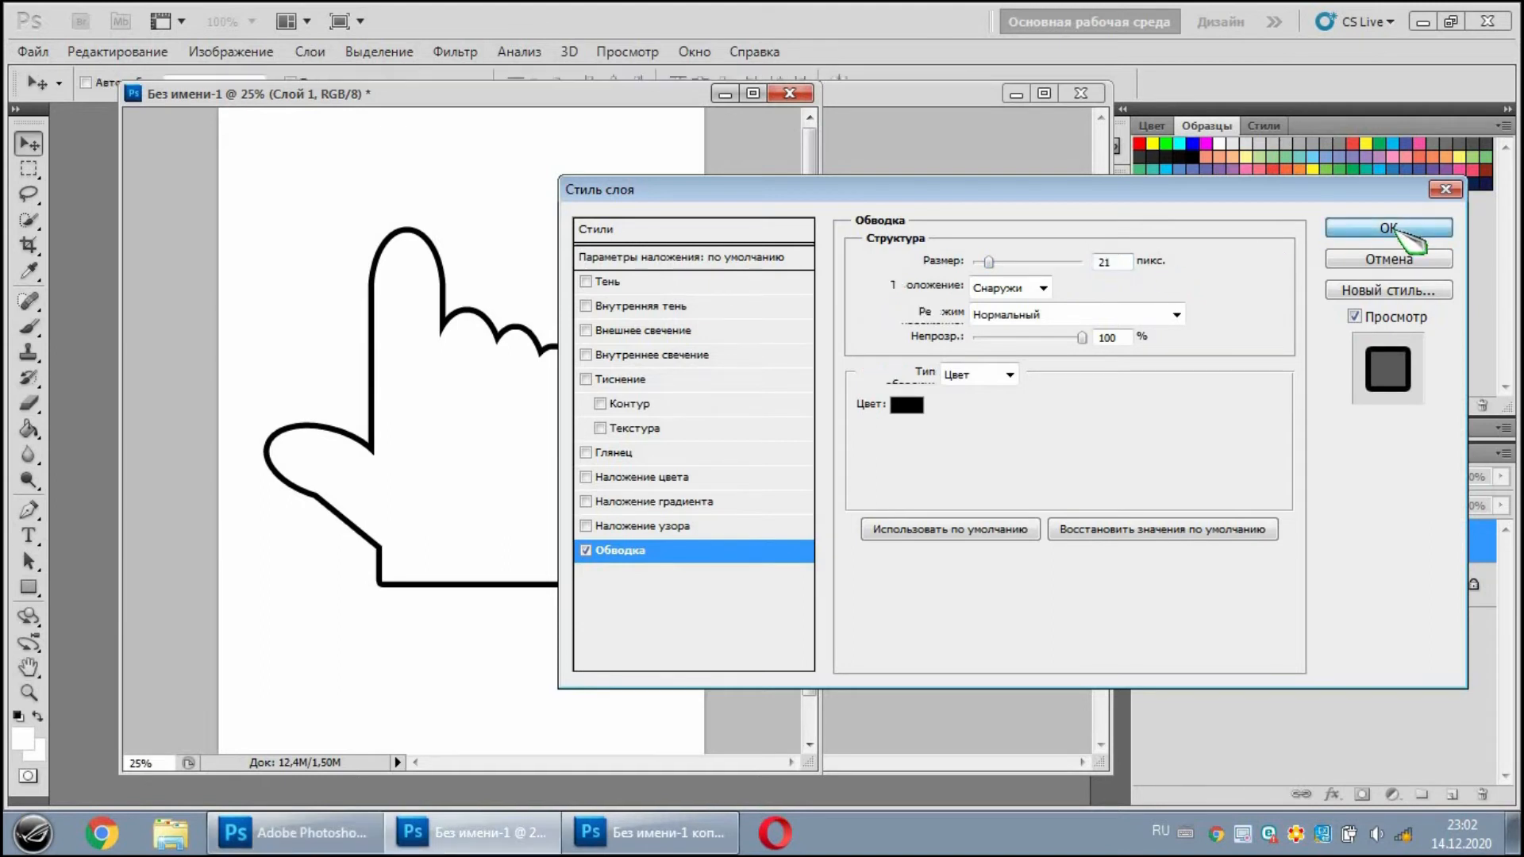
Switch to Без имени-1 копия and fill its hand shape with white.
left_click(901, 93)
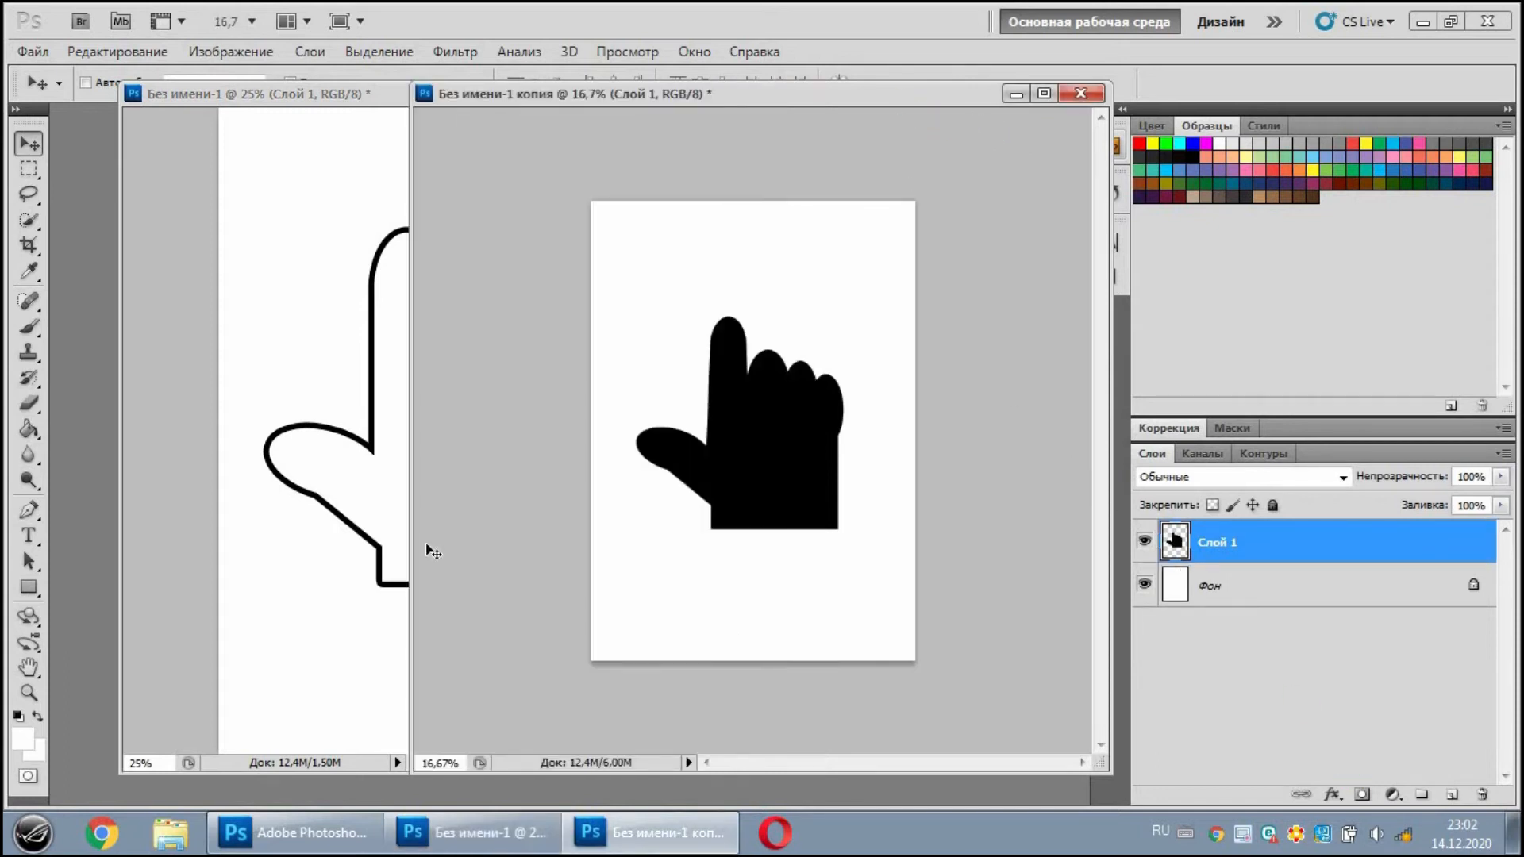
left_click(29, 430)
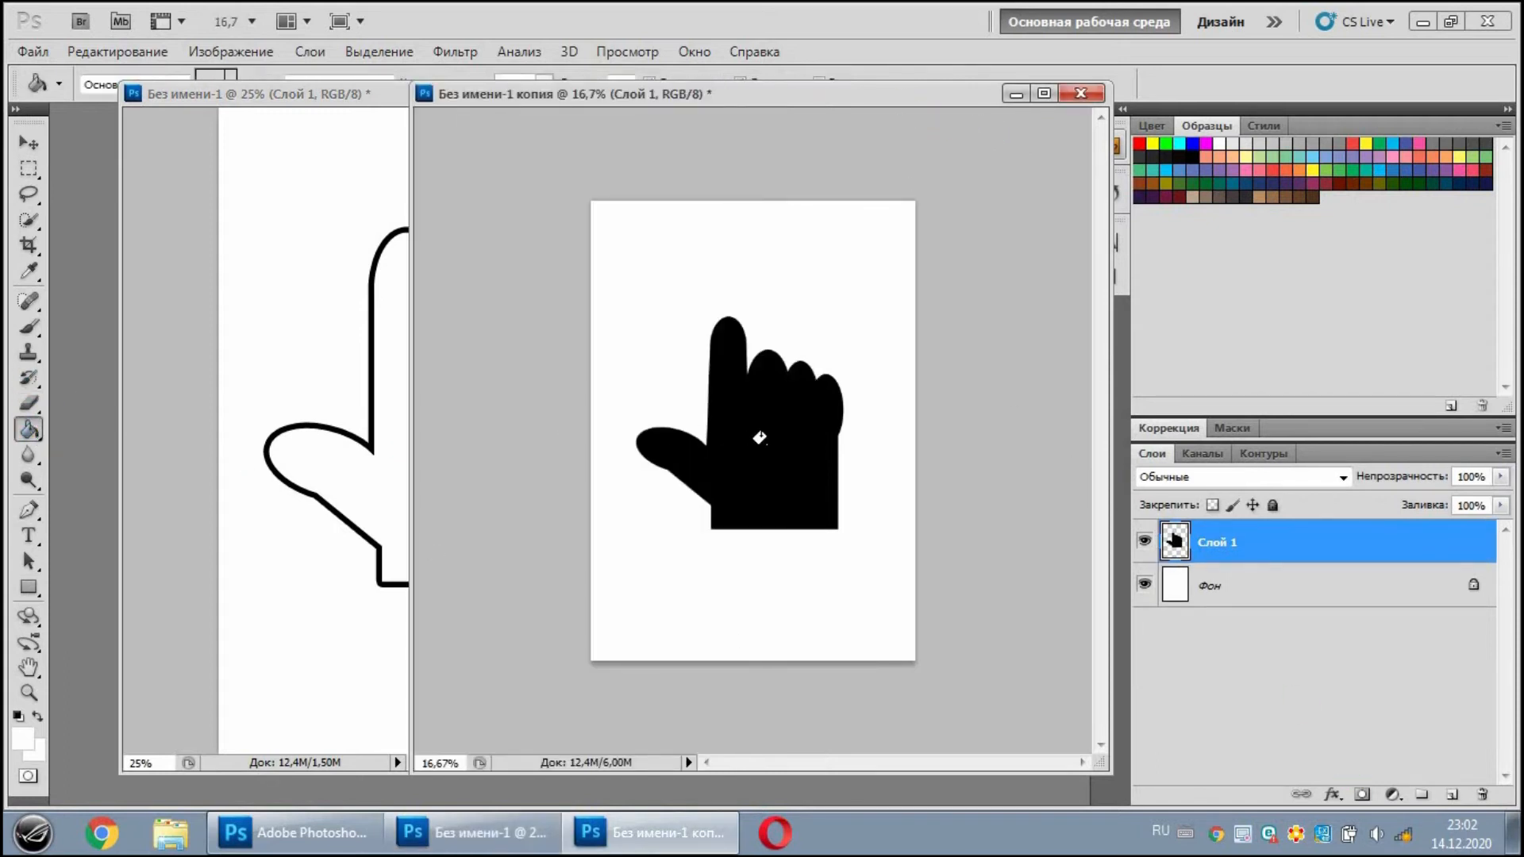
left_click(759, 437)
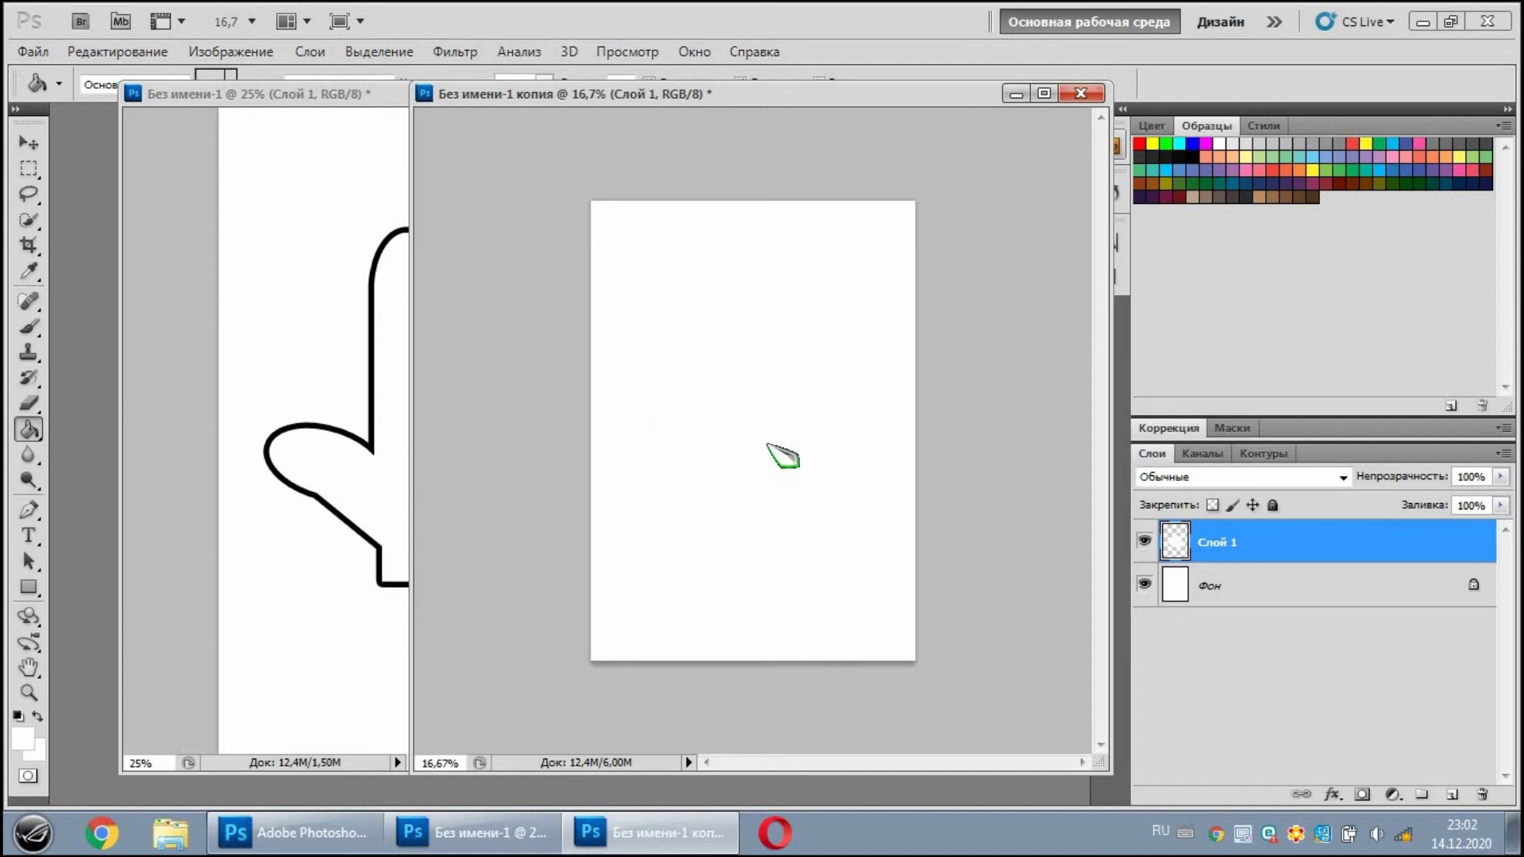
Apply a black Обводка layer style to the hand in Без имени-1 копия, with position Снаружи and a size of 21 px.
left_click(1144, 585)
left_click(1144, 586)
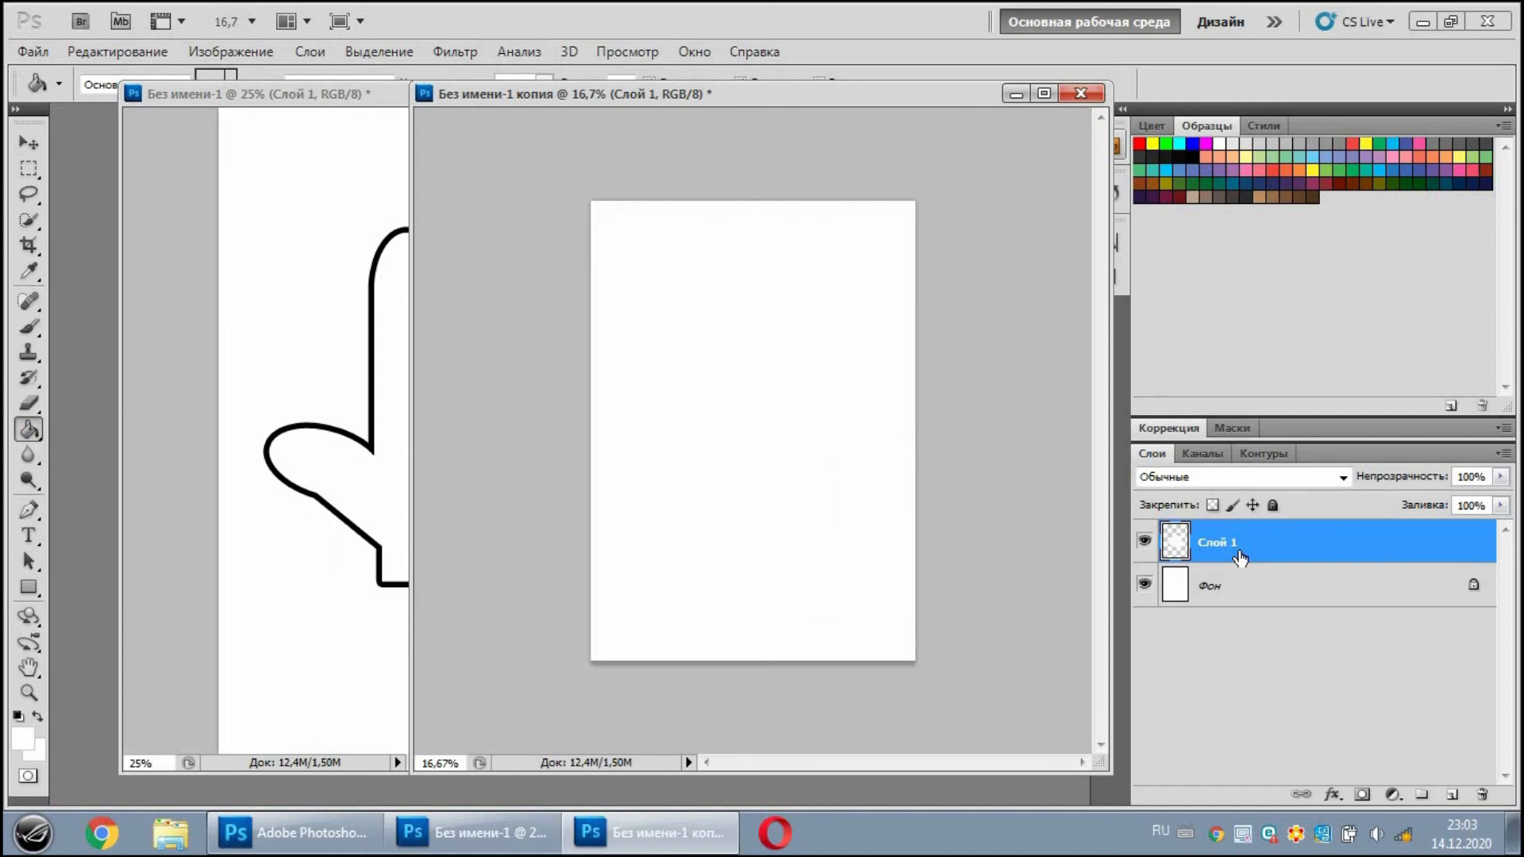
left_click(1332, 794)
left_click(1347, 771)
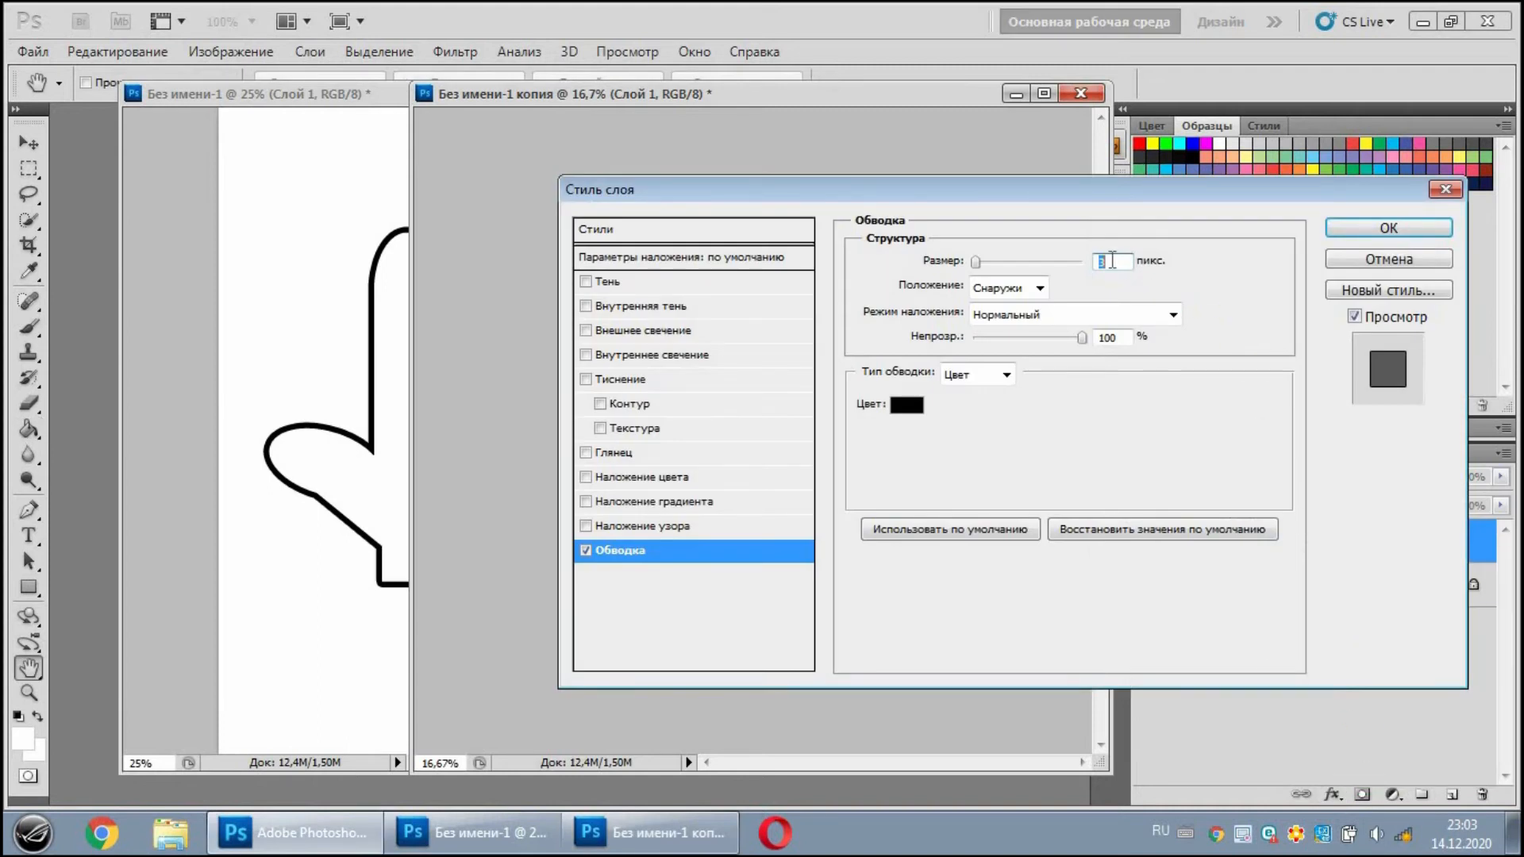
left_click_drag(1113, 260, 1094, 259)
type("21")
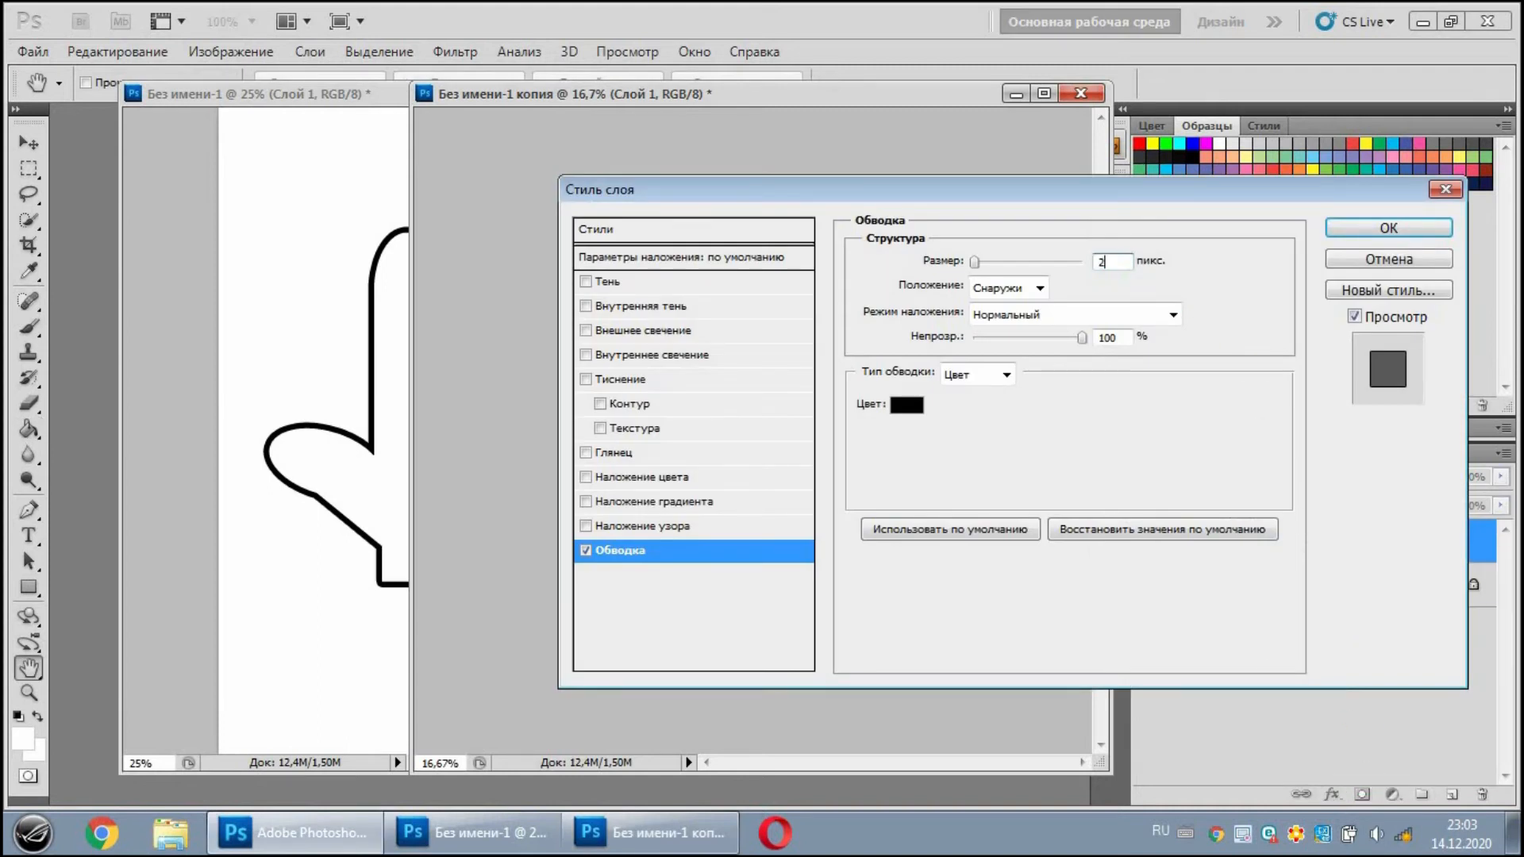
left_click(1397, 229)
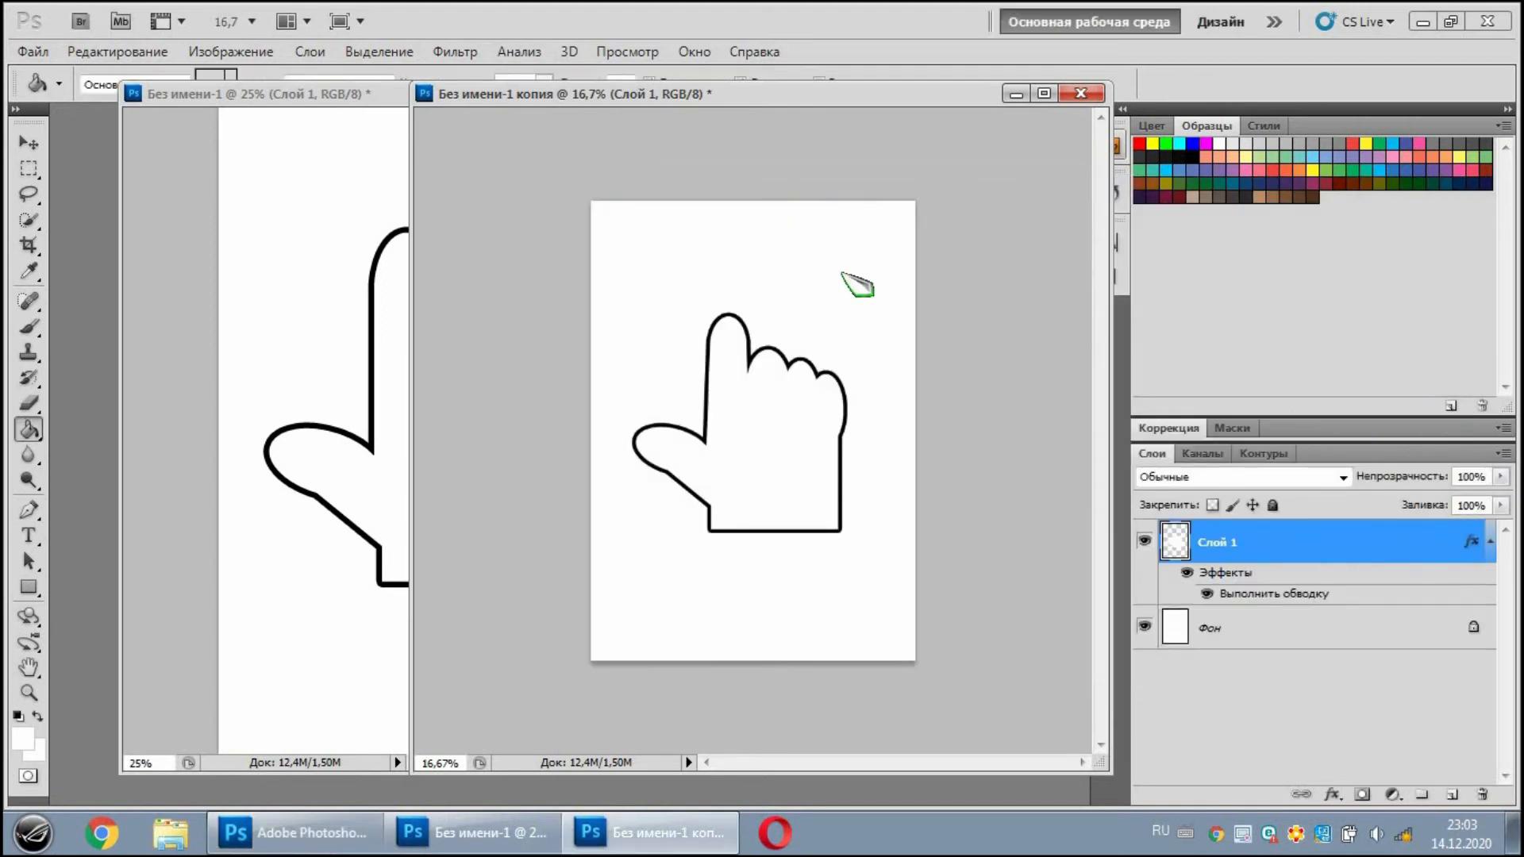
On a new layer in Без имени-1, draw a thin, closed, curved crease path with the Pen tool across the index finger's base.
left_click(26, 141)
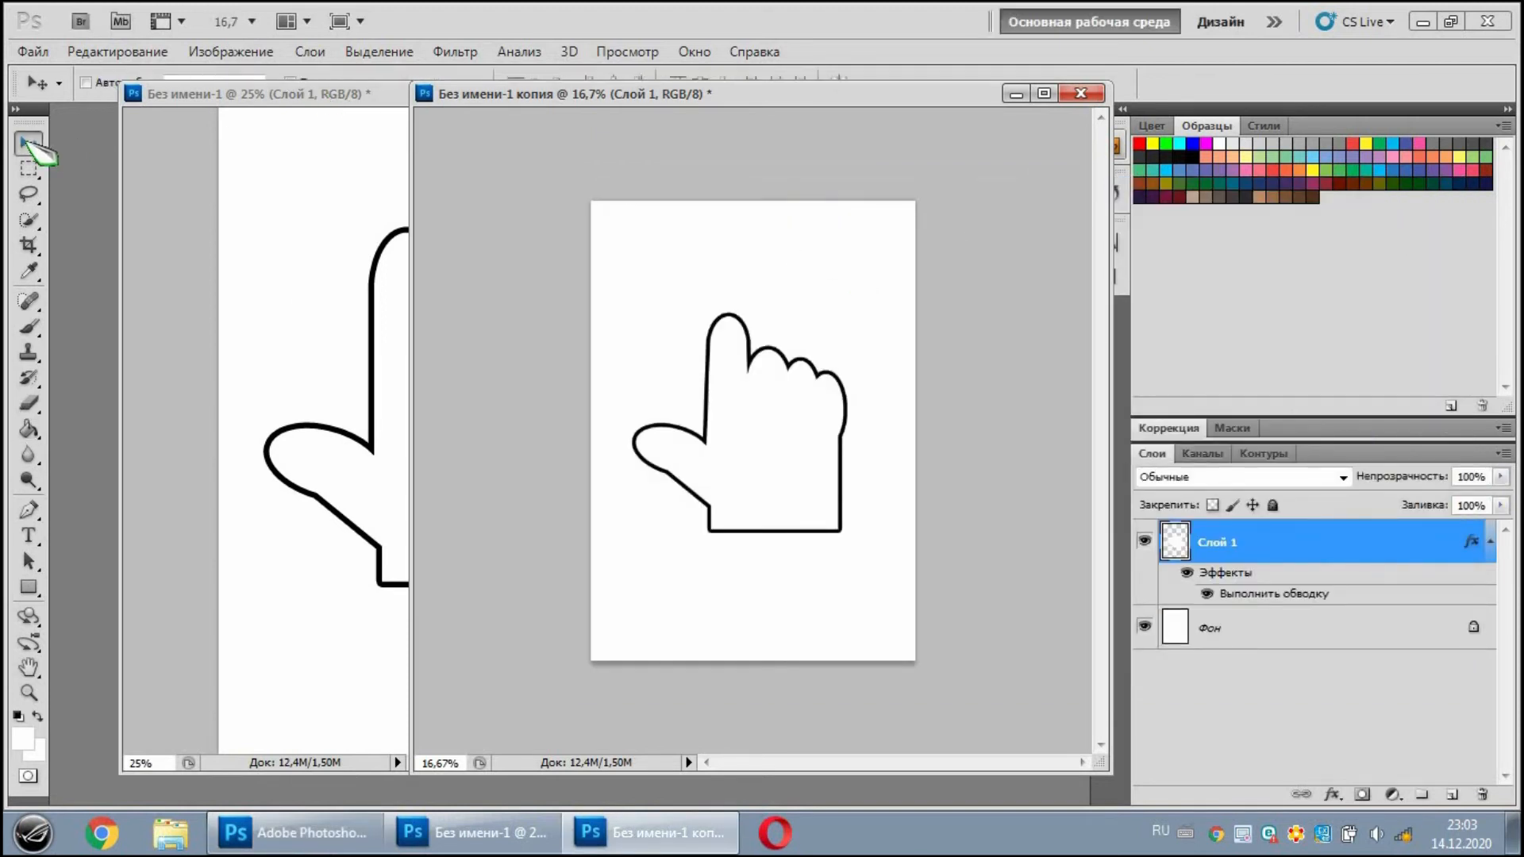
left_click(379, 93)
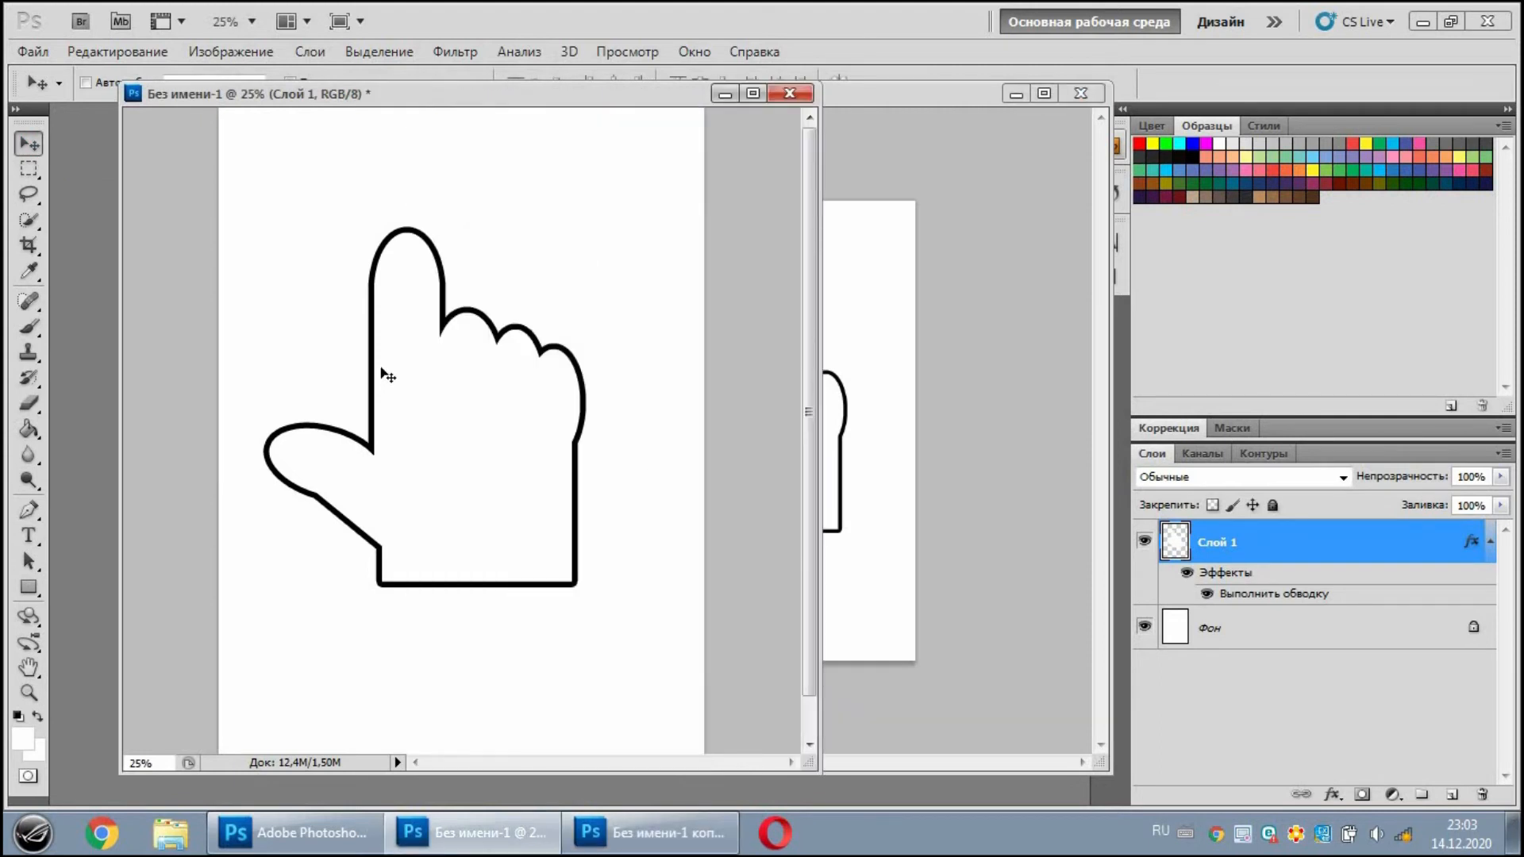
left_click(1452, 794)
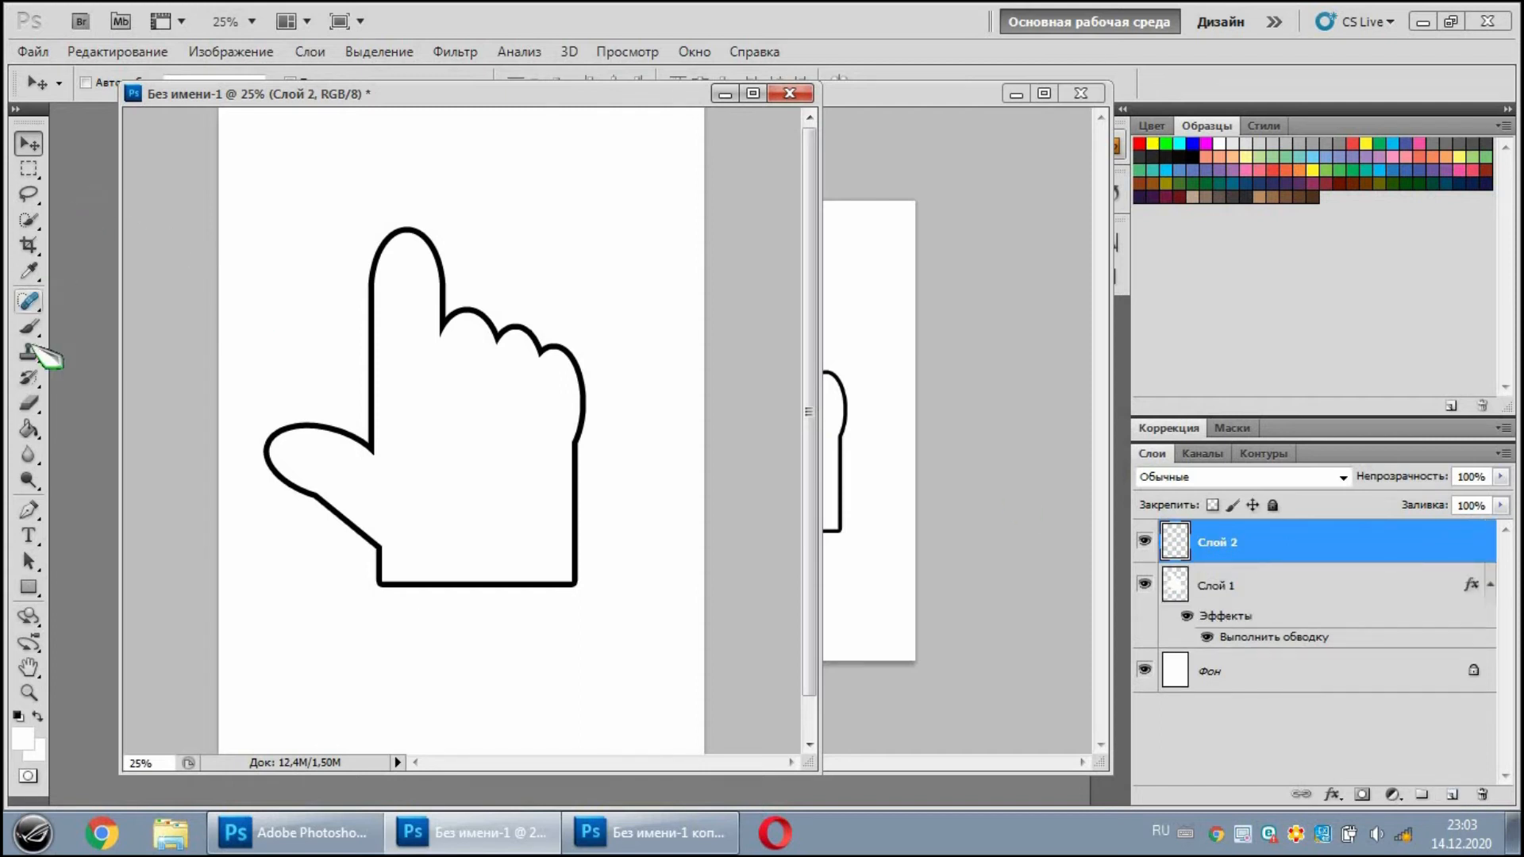
left_click(29, 403)
left_click(28, 509)
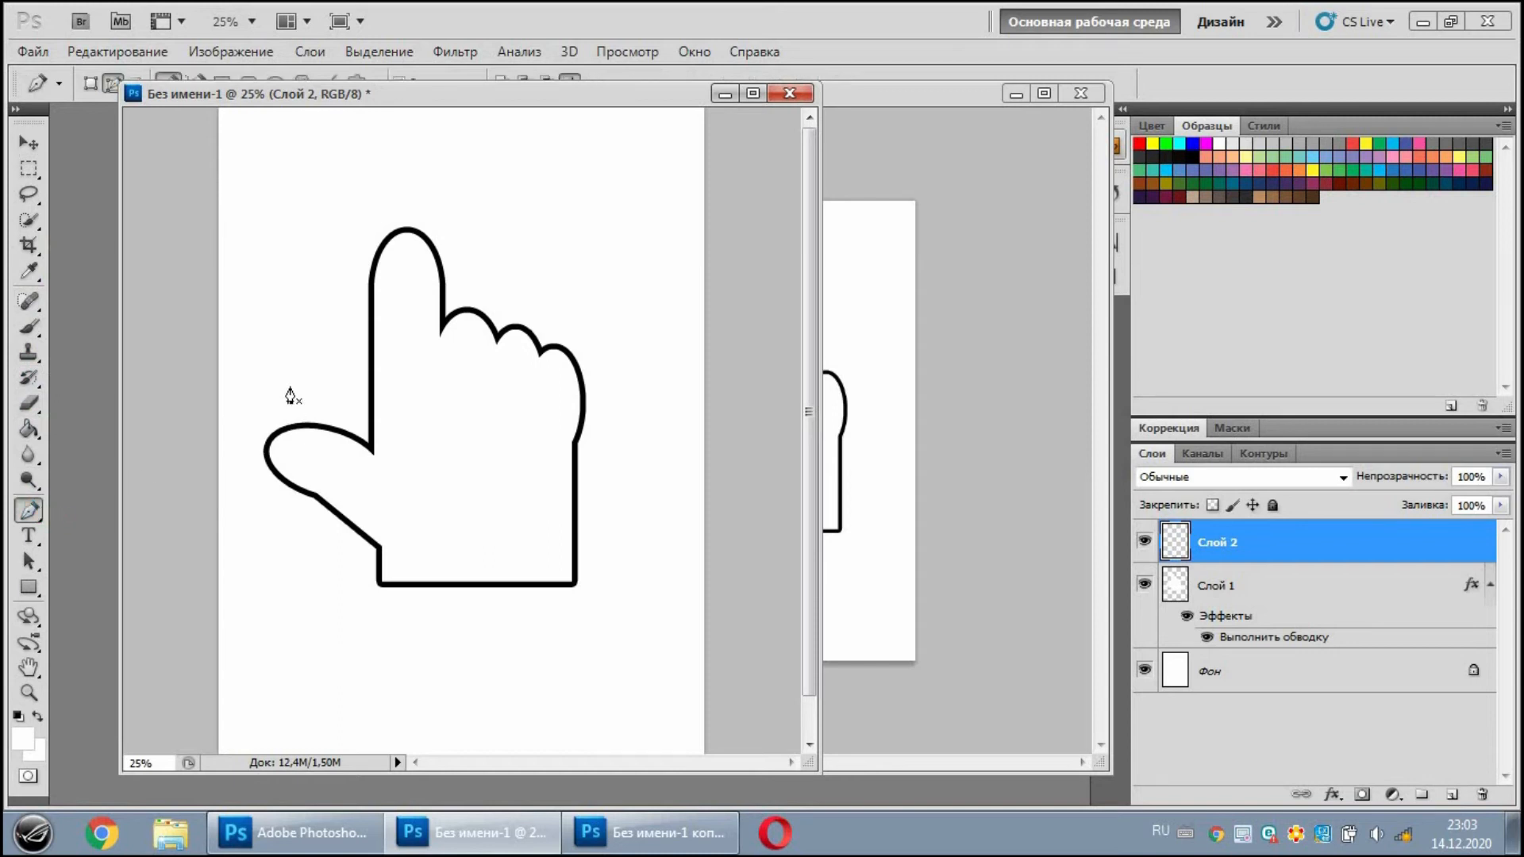
key("ctrl+plus")
key("ctrl+plus")
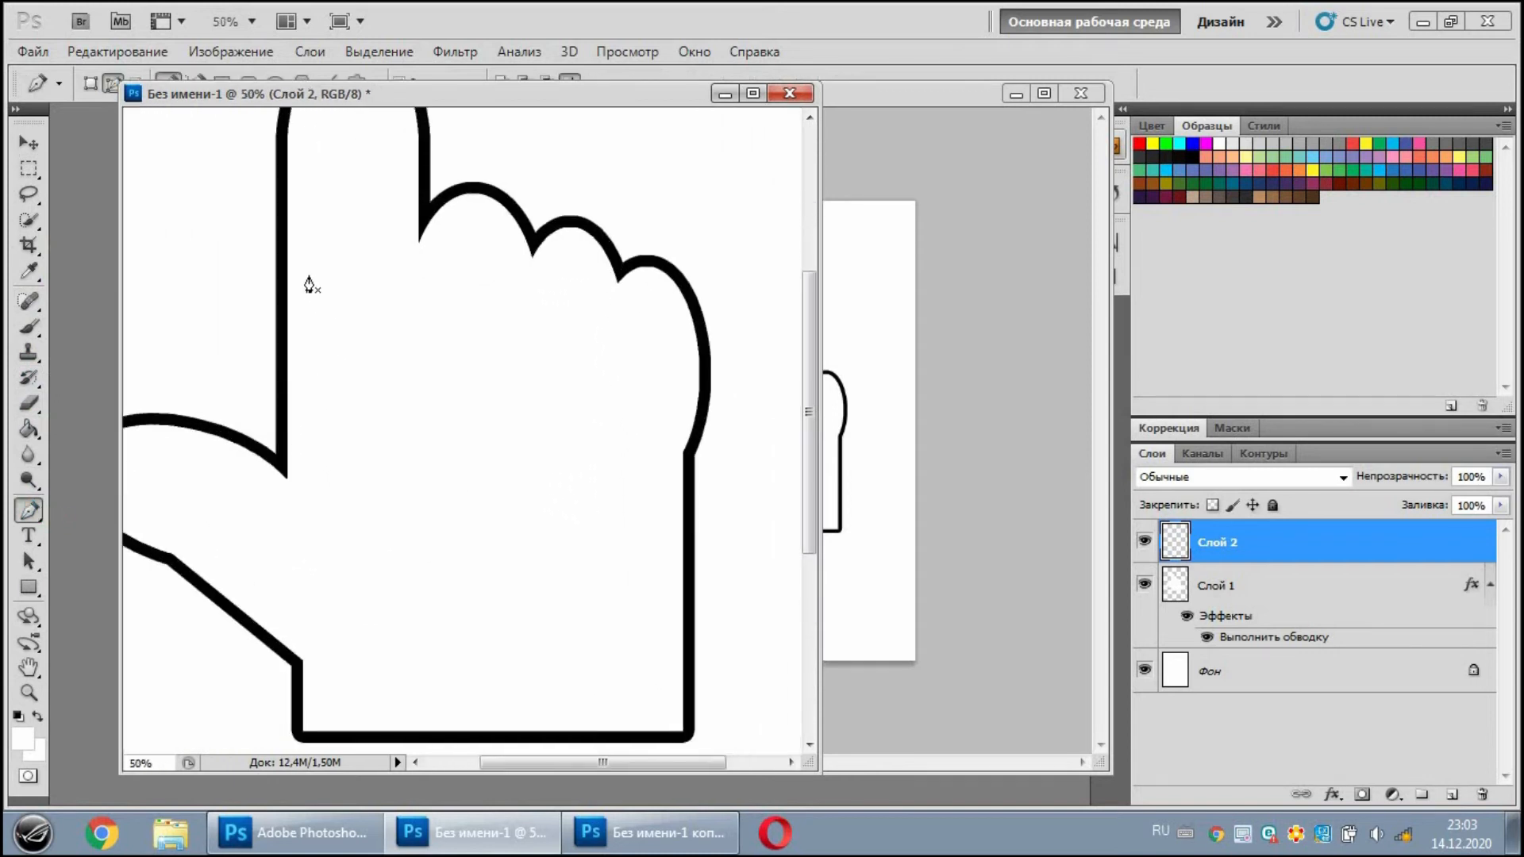
left_click(307, 274)
left_click_drag(395, 267, 310, 275)
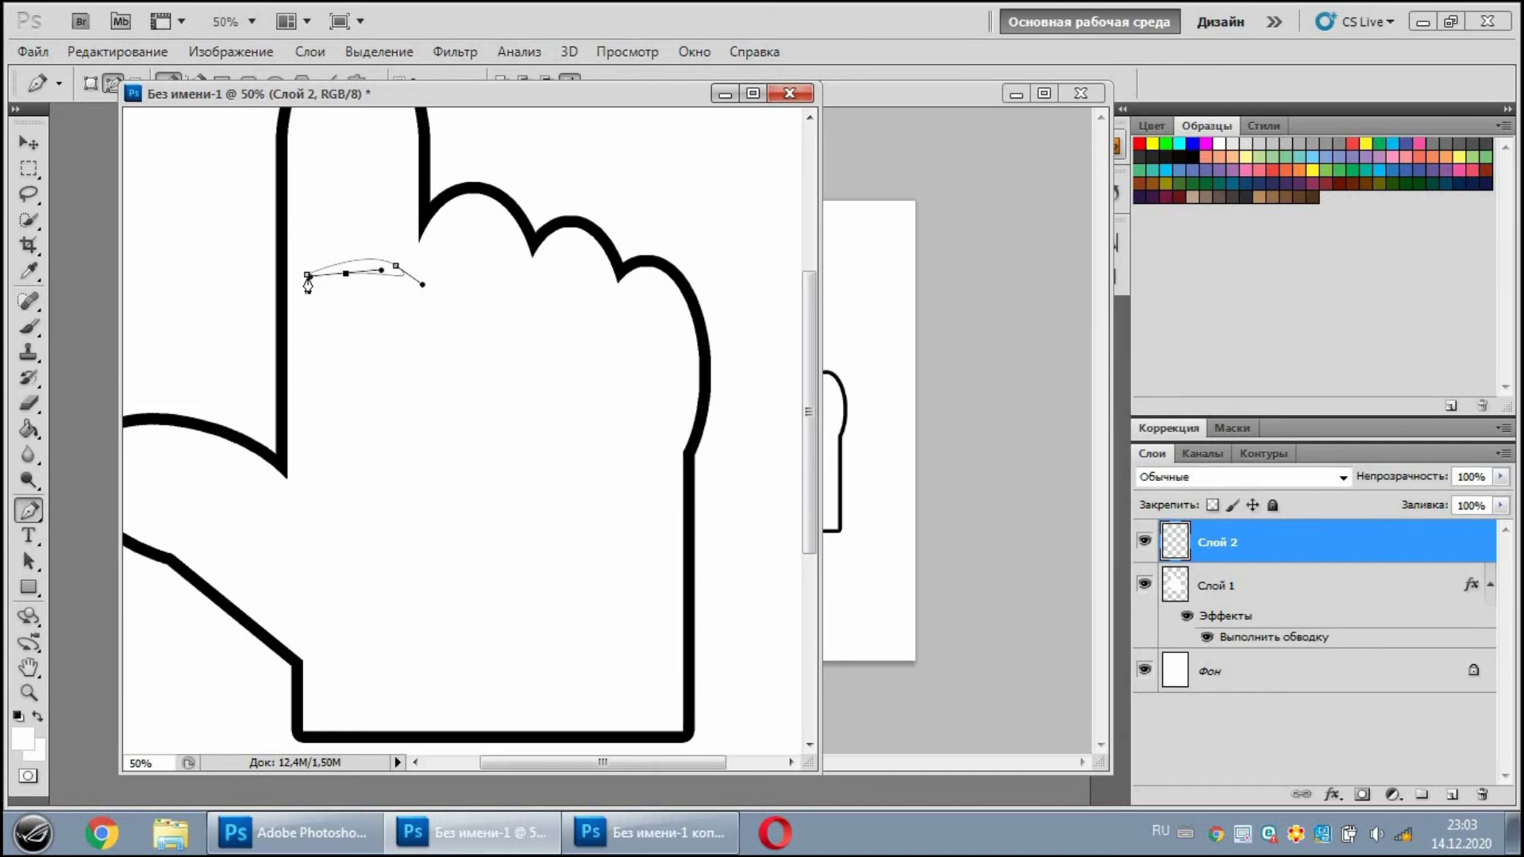
left_click_drag(308, 279, 308, 279)
Convert the crease path into a new selection with a feather radius of 0 pixels and smoothing enabled.
right_click(363, 269)
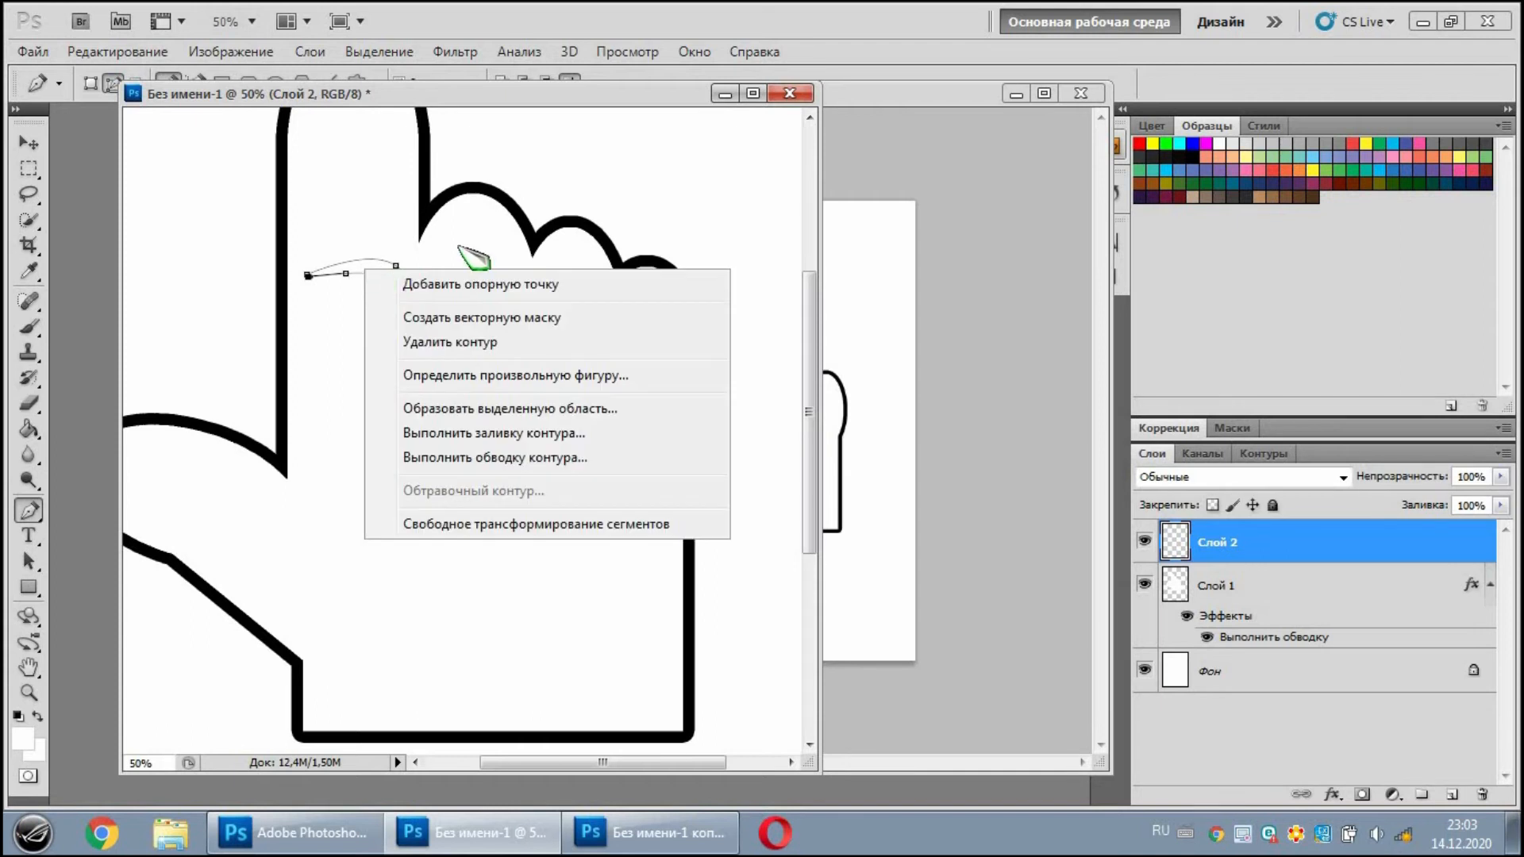
left_click(516, 409)
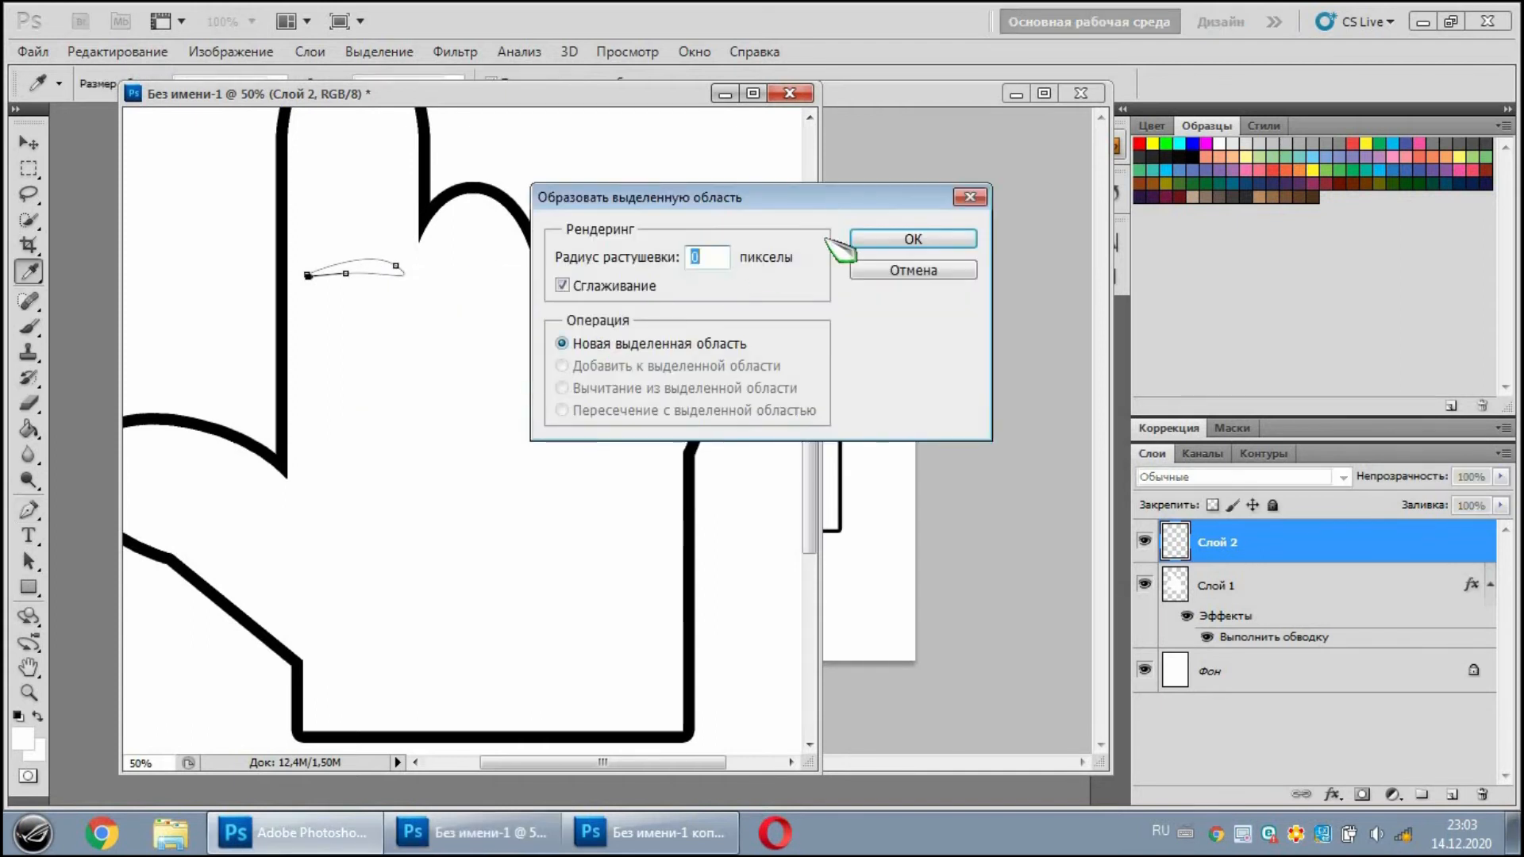
left_click(912, 238)
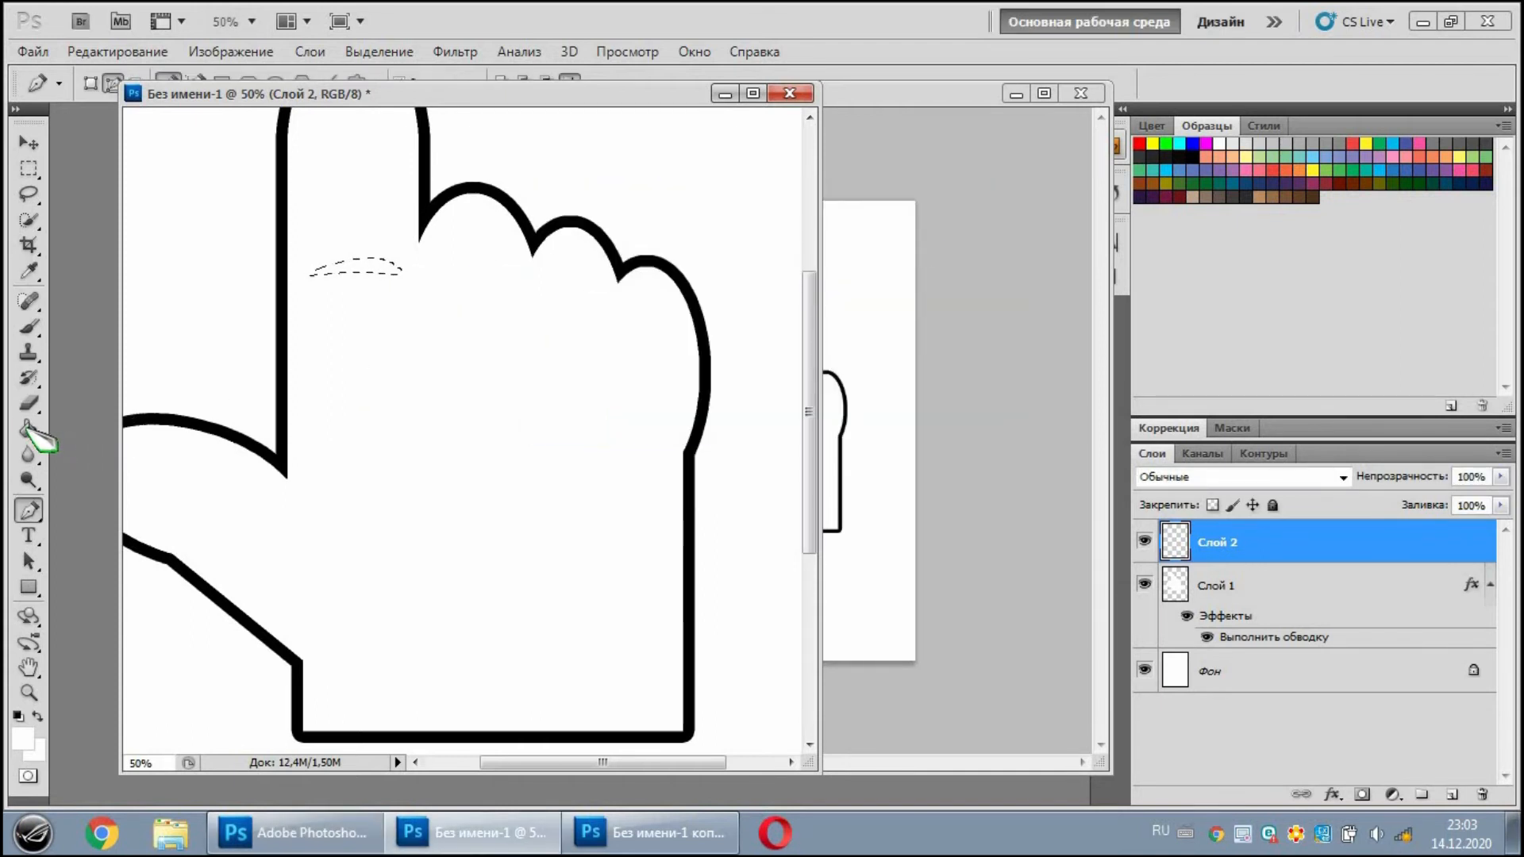
Set the foreground colour to black, fill the crease selection with the Paint Bucket and deselect it.
left_click(24, 738)
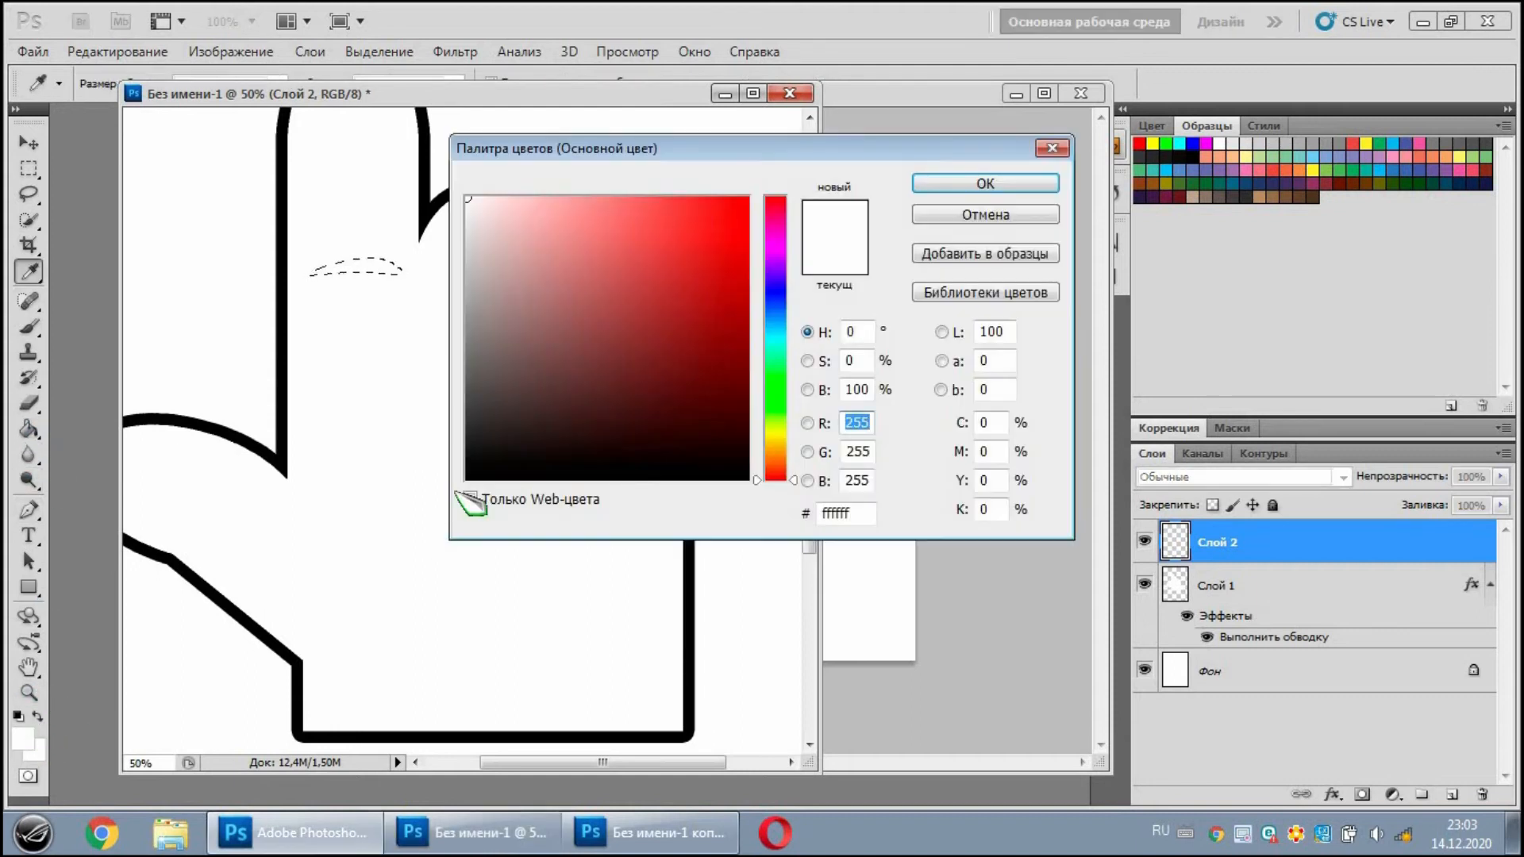
left_click_drag(475, 465, 450, 496)
left_click(1024, 188)
key("g")
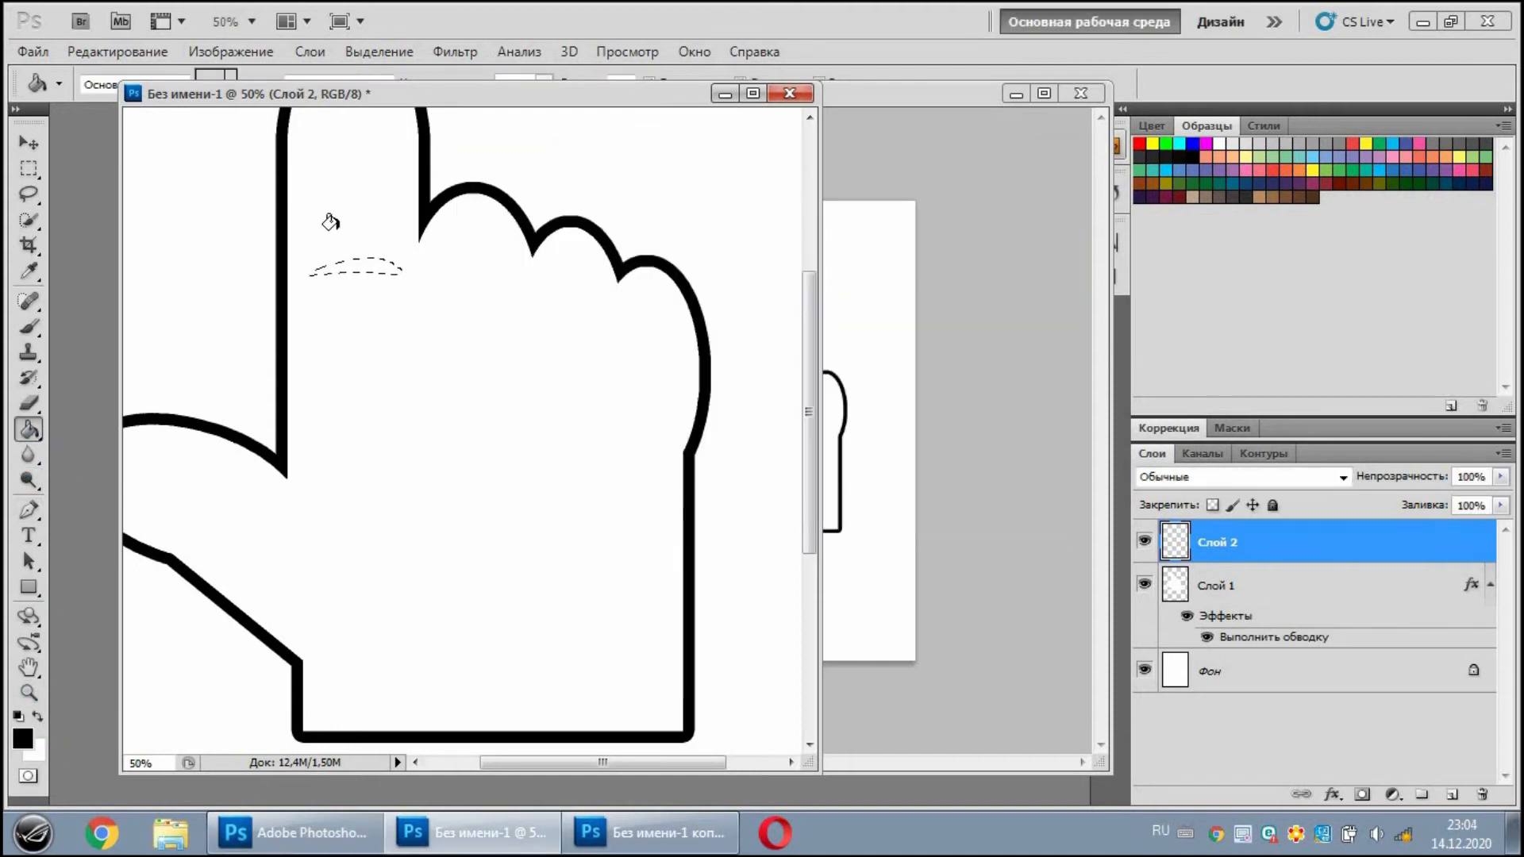
left_click(29, 143)
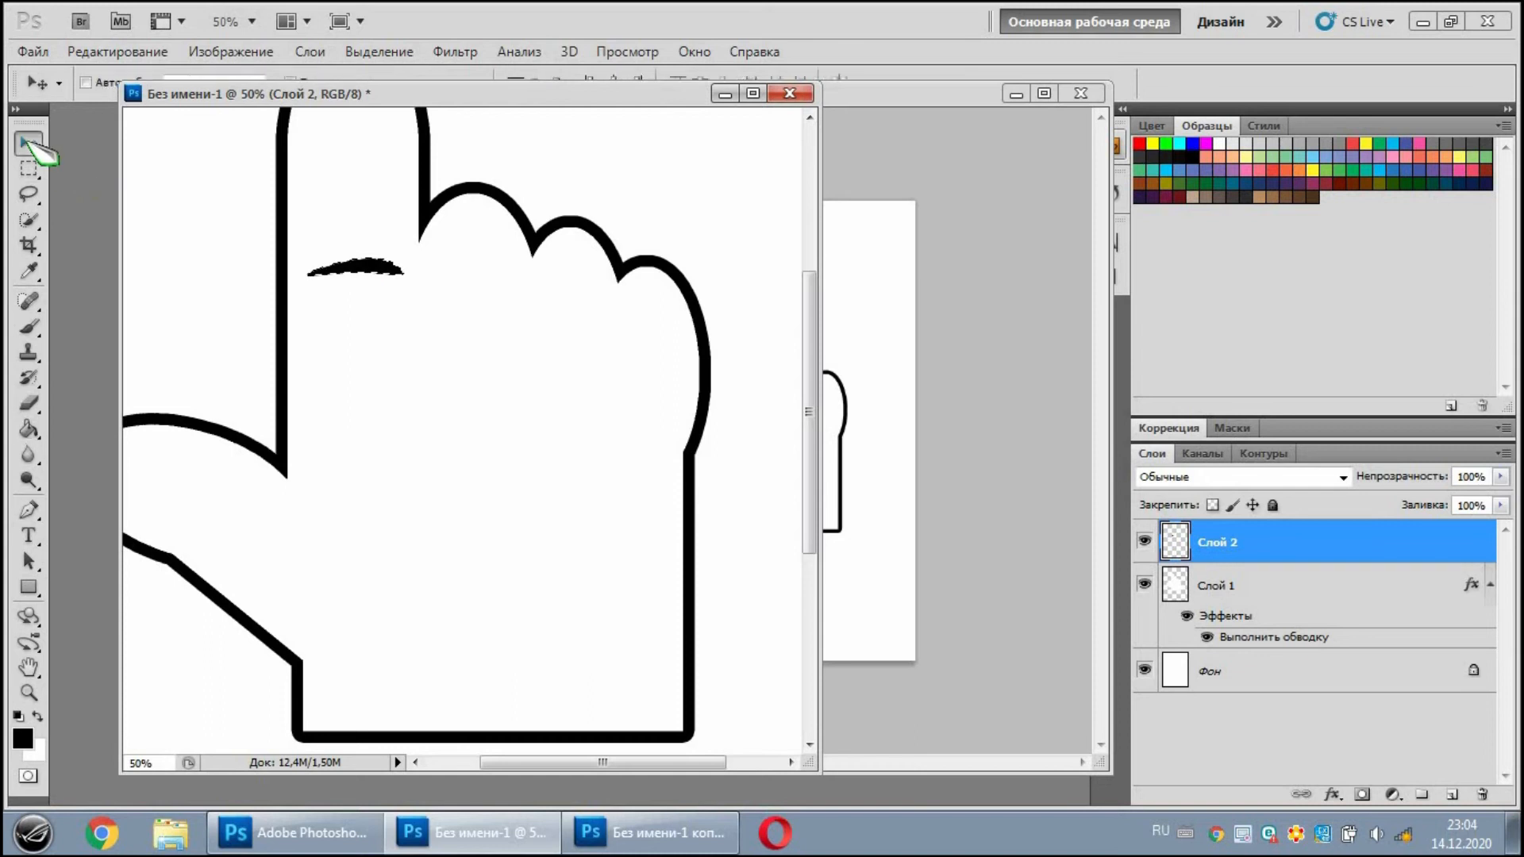
left_click(379, 52)
left_click(458, 94)
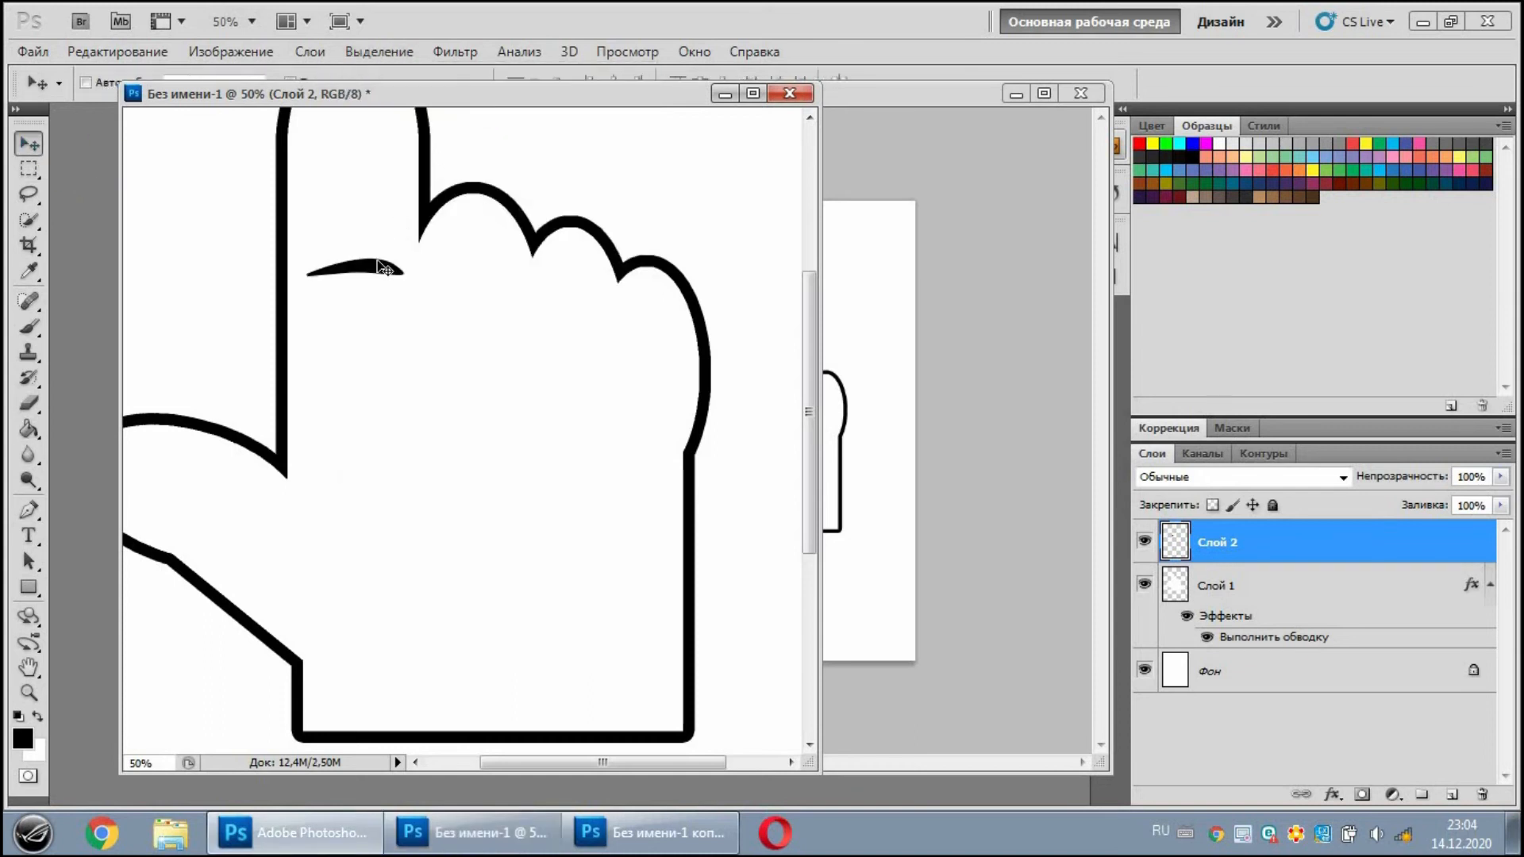
Shift the crease slightly to the right and scale it down a little with Free Transform.
mouse_move(385, 268)
left_mouse_down()
mouse_move(369, 268)
mouse_move(389, 270)
left_mouse_up()
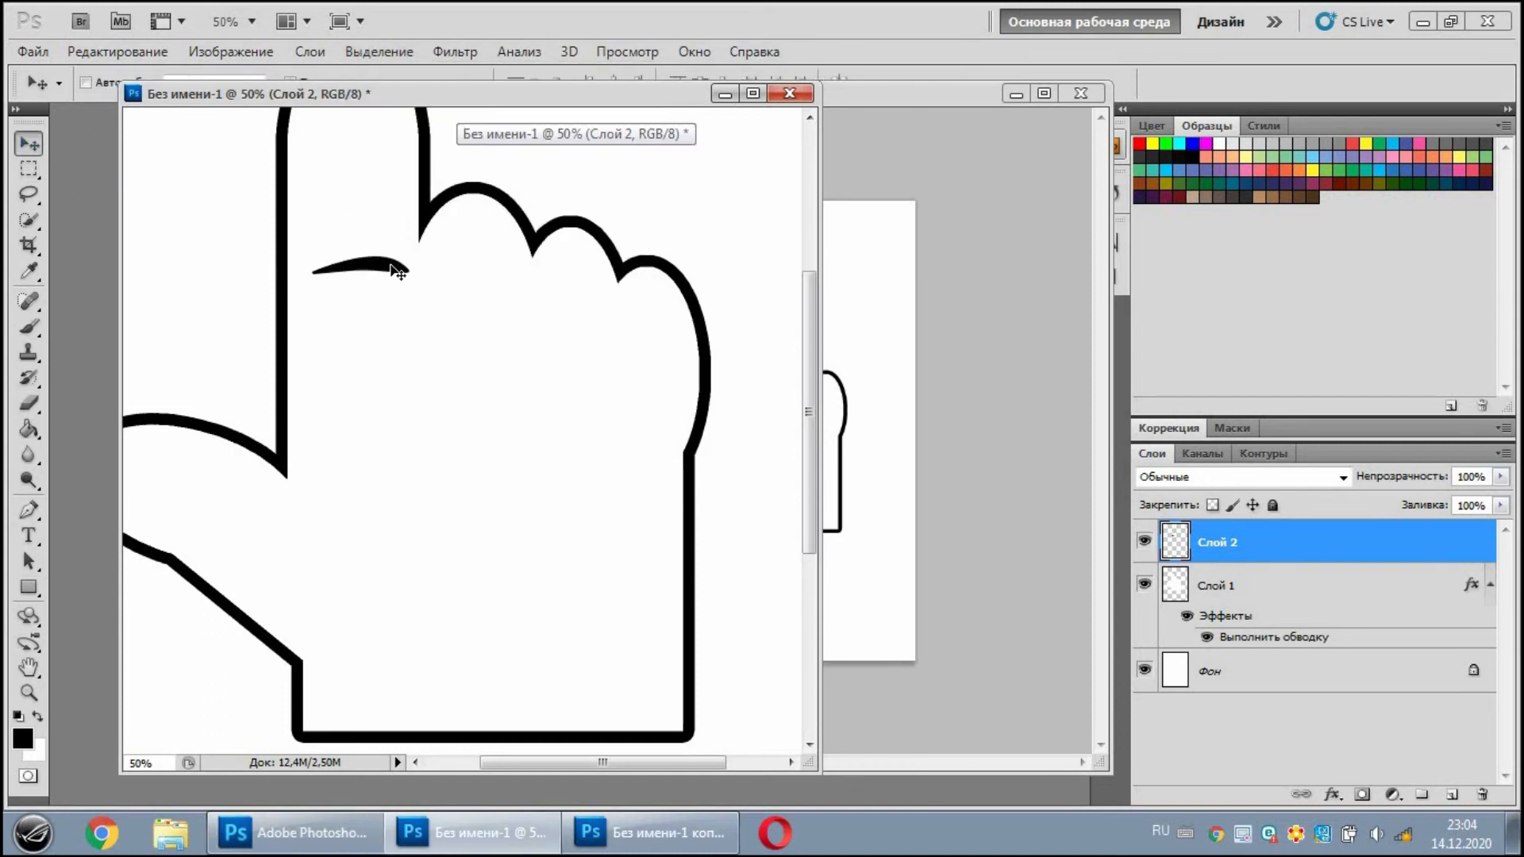
left_click(115, 53)
left_click(383, 433)
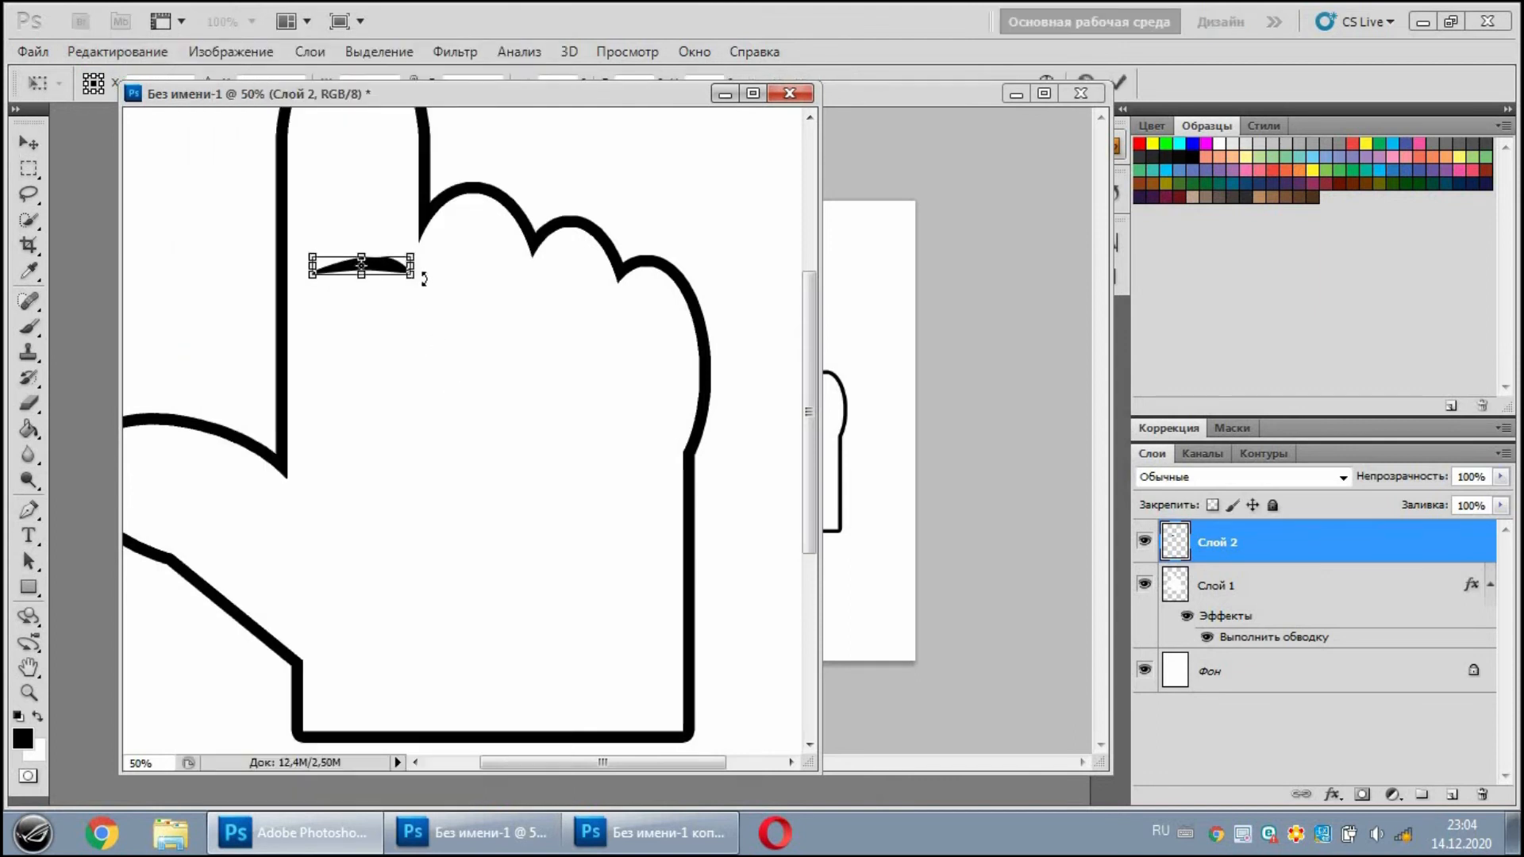
left_click_drag(411, 274, 387, 265)
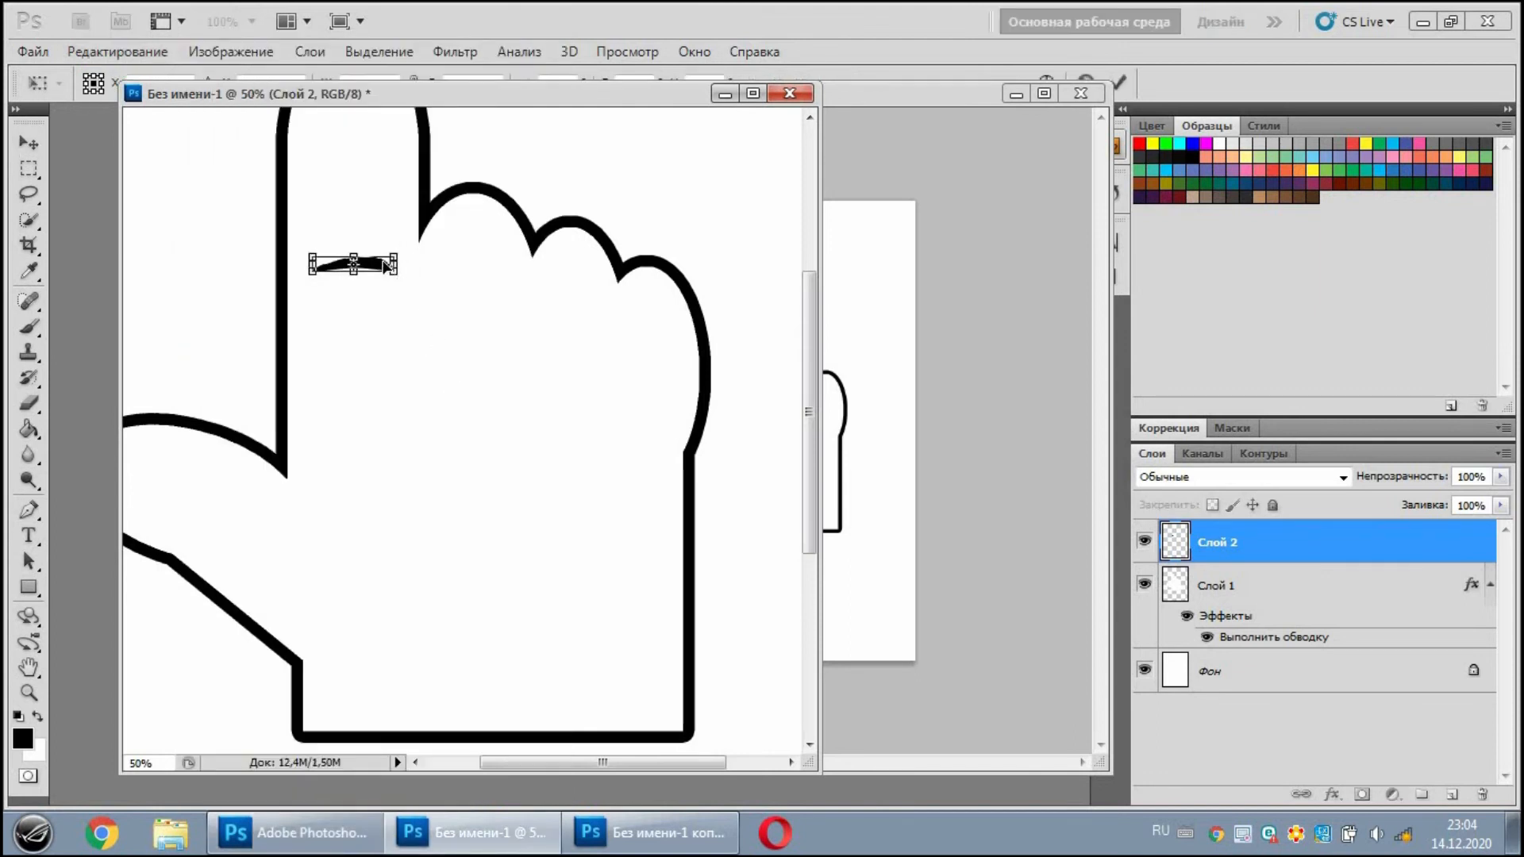
key("Return")
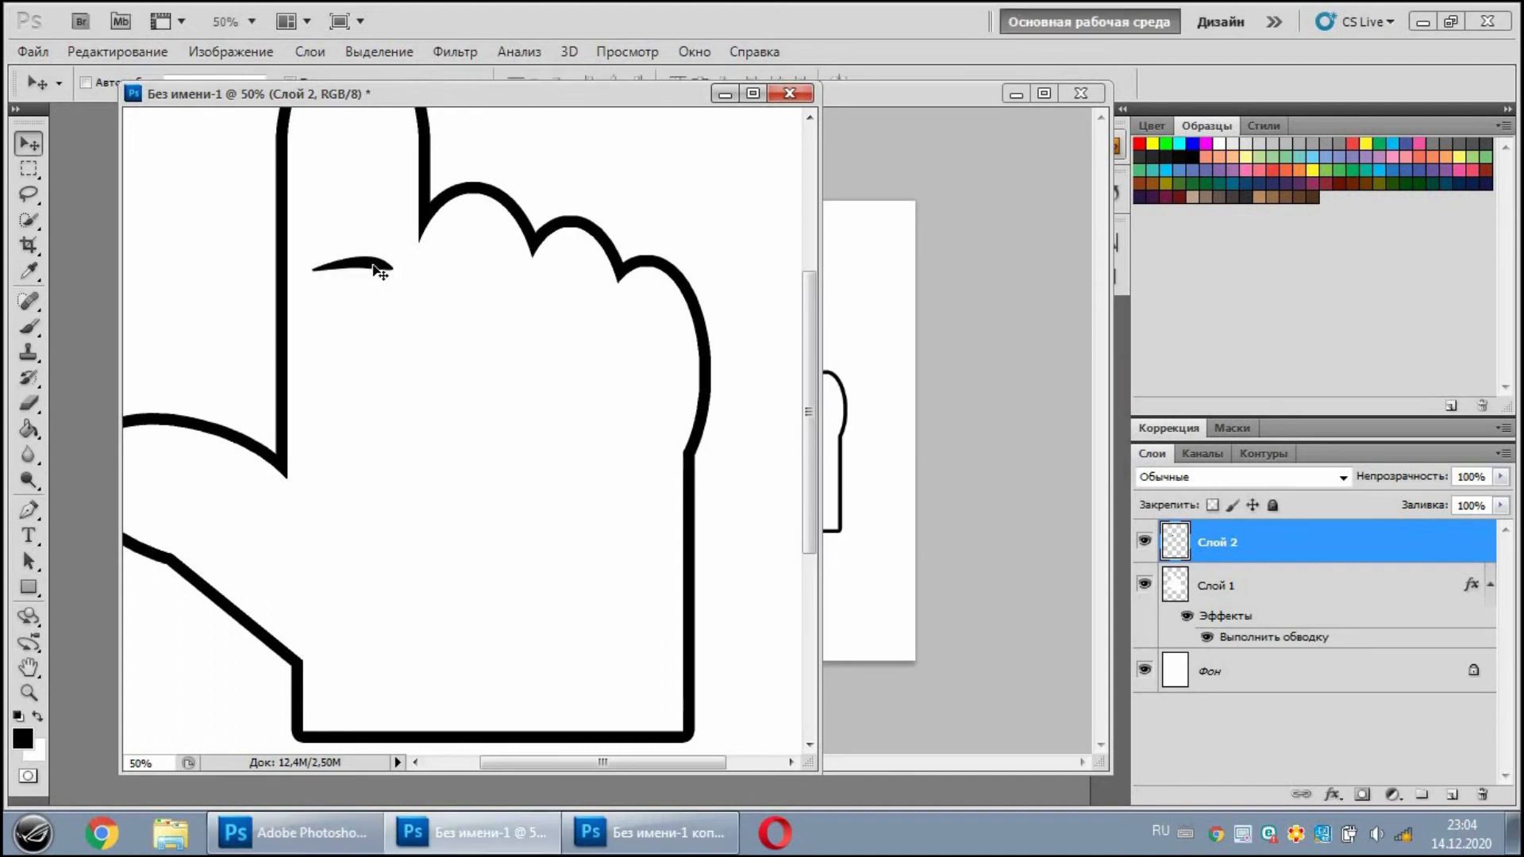
Rotate the crease slightly counterclockwise with Free Transform so that its thin end points down to the left.
left_click(118, 53)
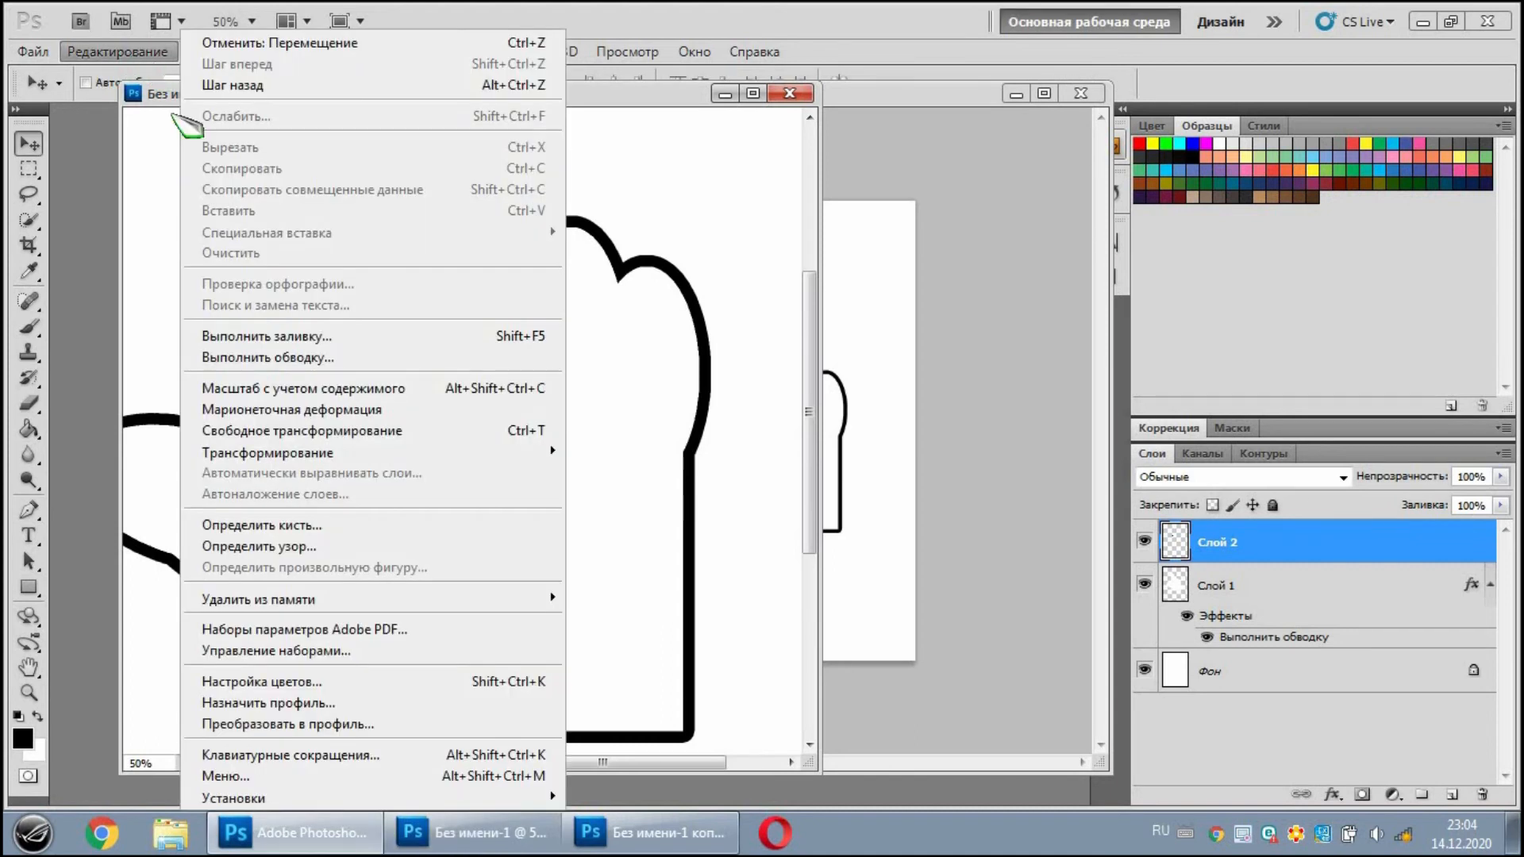
left_click(384, 432)
left_click_drag(488, 297, 493, 285)
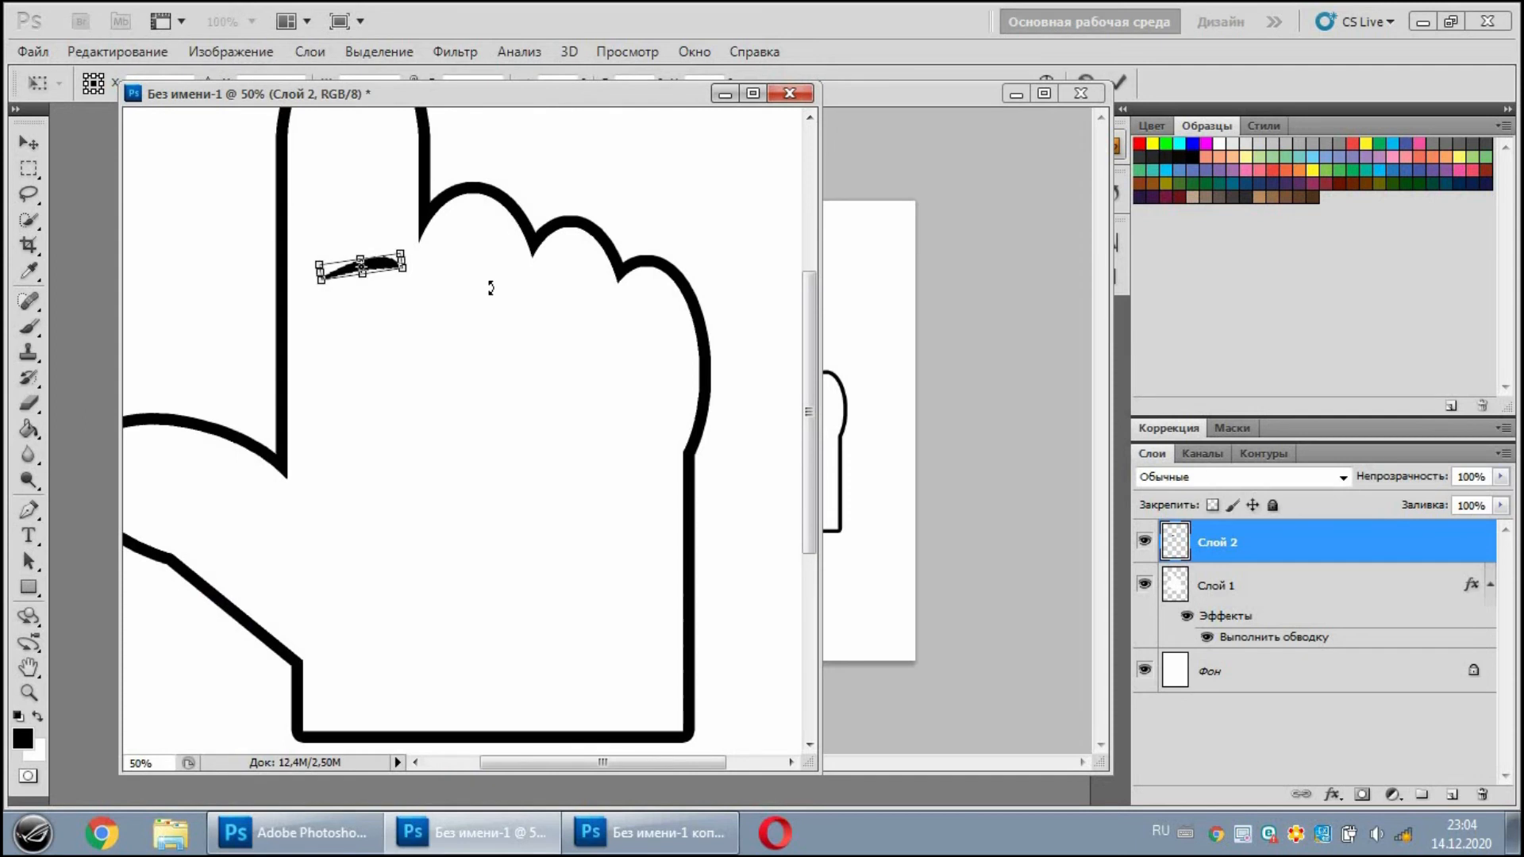
key("Return")
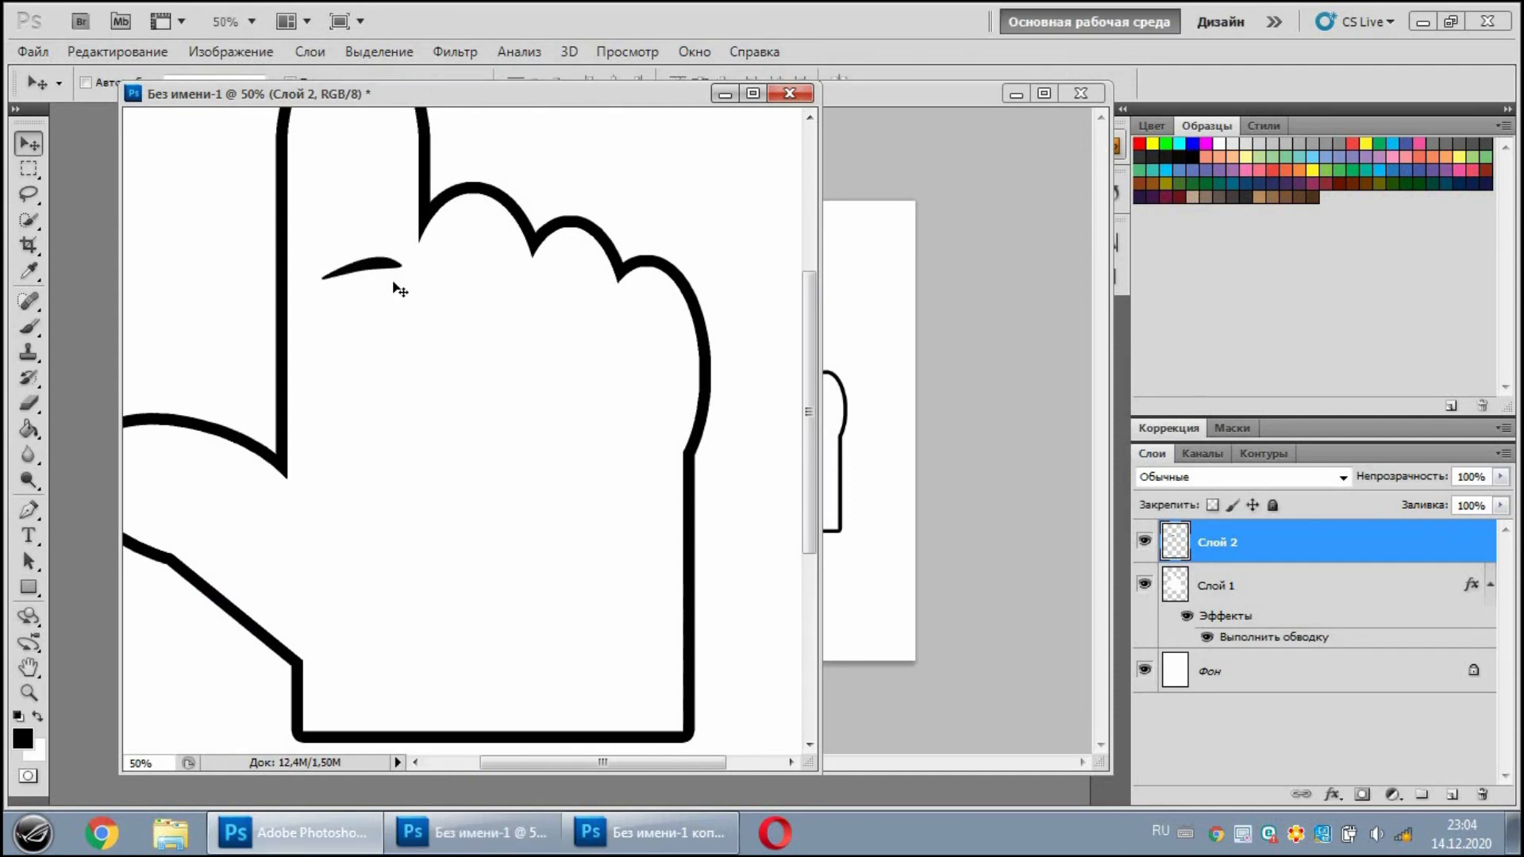
Duplicate the crease layer and place the copy beneath the first folded finger, rotated clockwise with Free Transform.
left_click(311, 52)
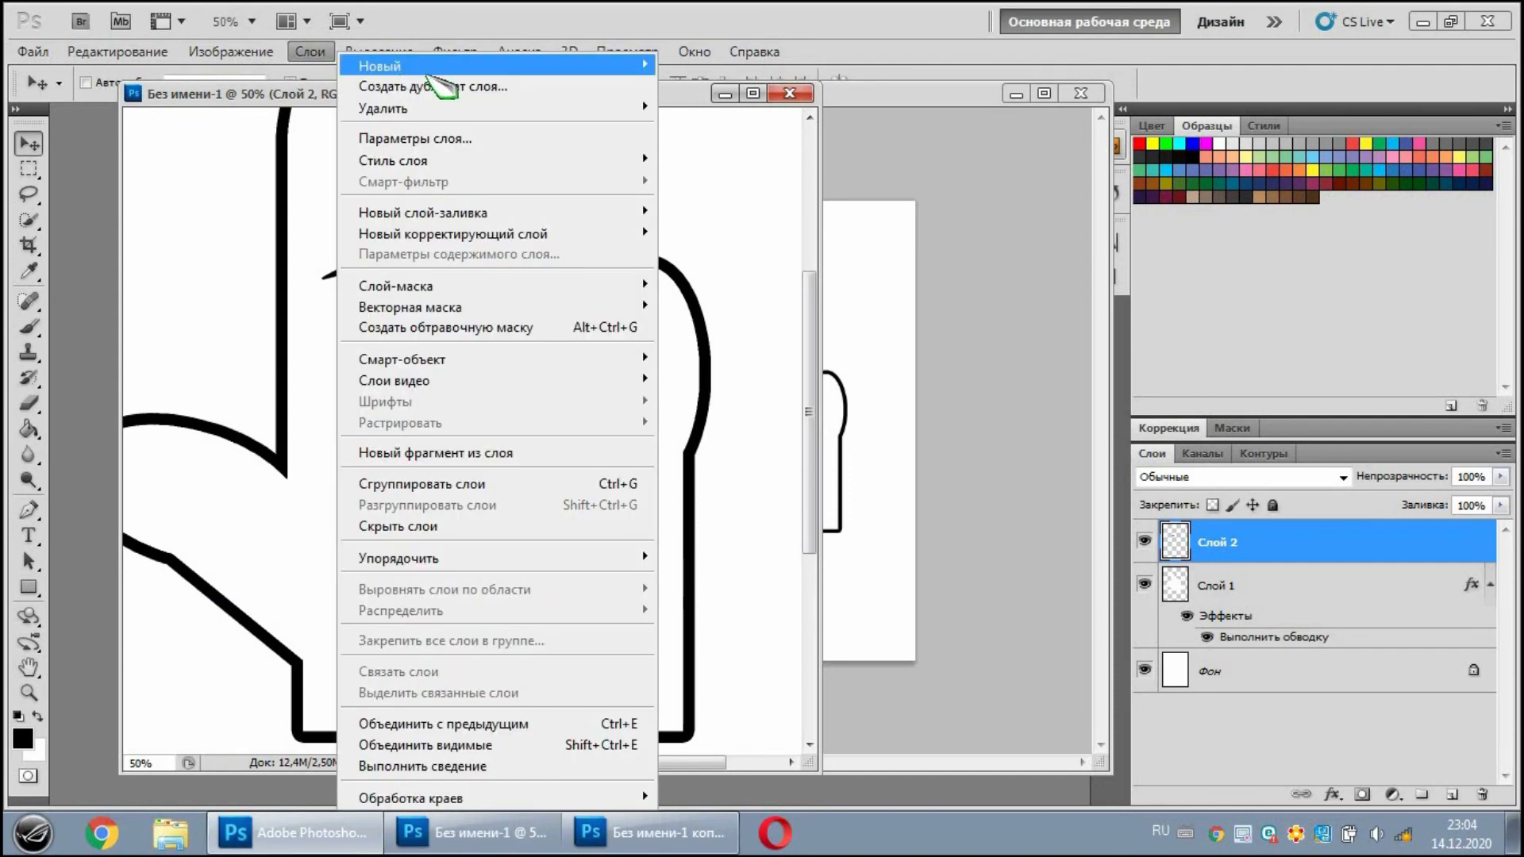
left_click(382, 86)
left_click(973, 253)
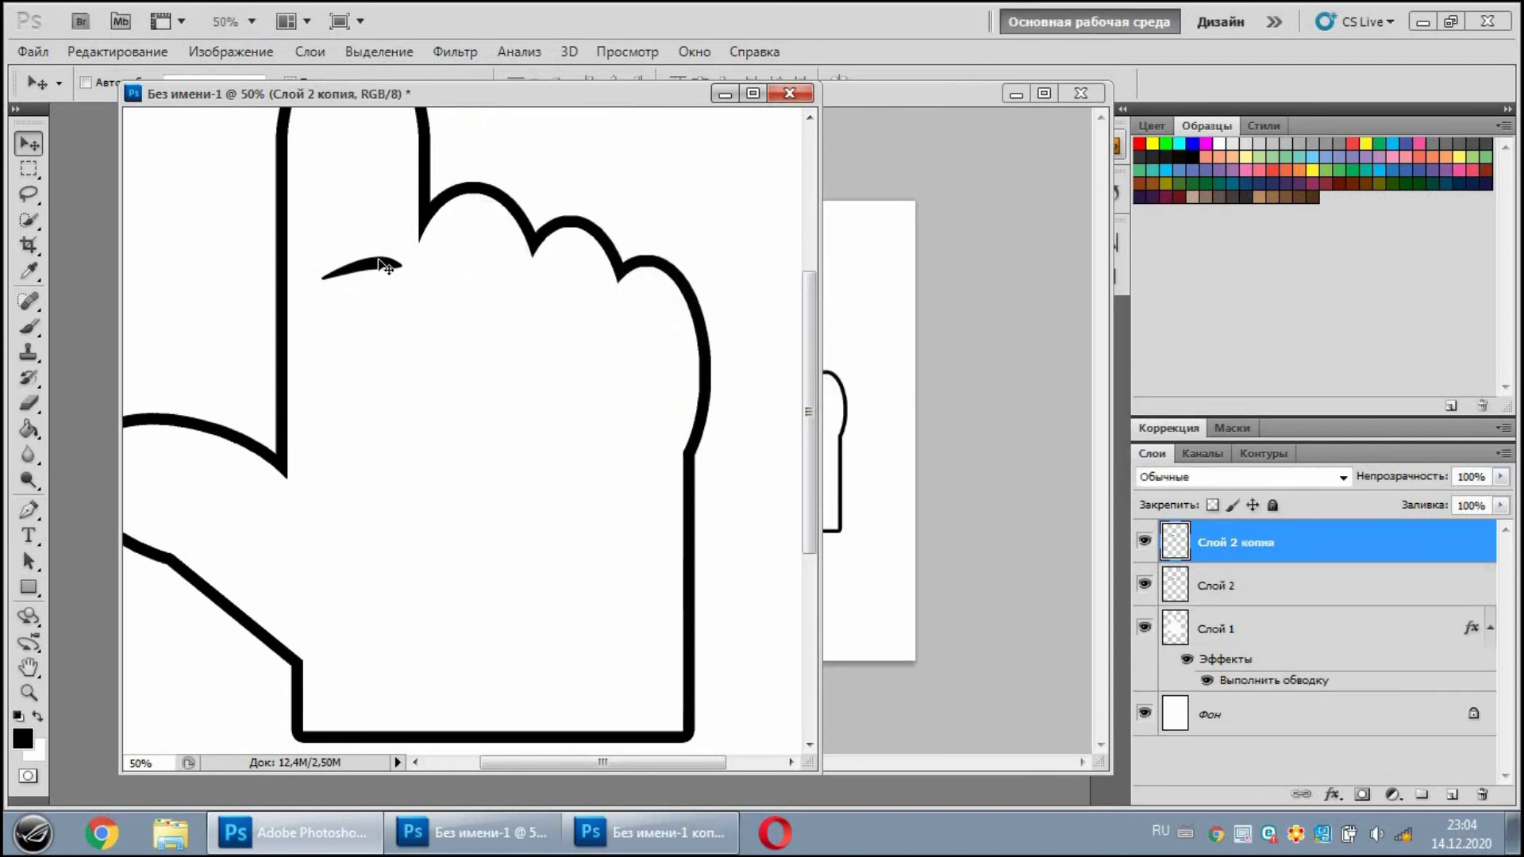
left_click_drag(387, 267, 491, 275)
left_click(118, 52)
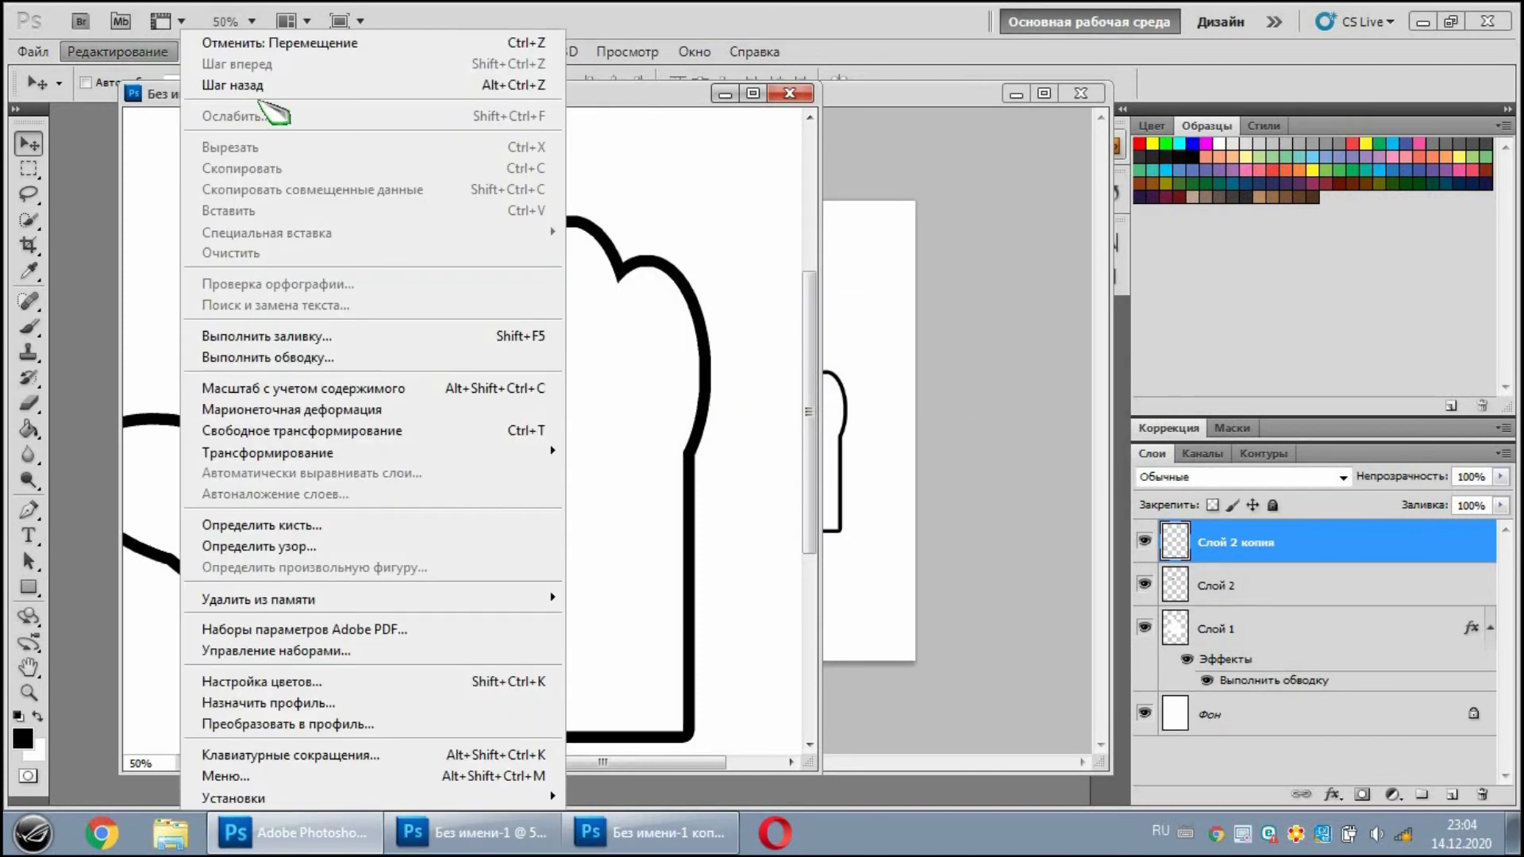
left_click(401, 431)
left_click_drag(585, 313, 585, 353)
left_click_drag(488, 287, 502, 273)
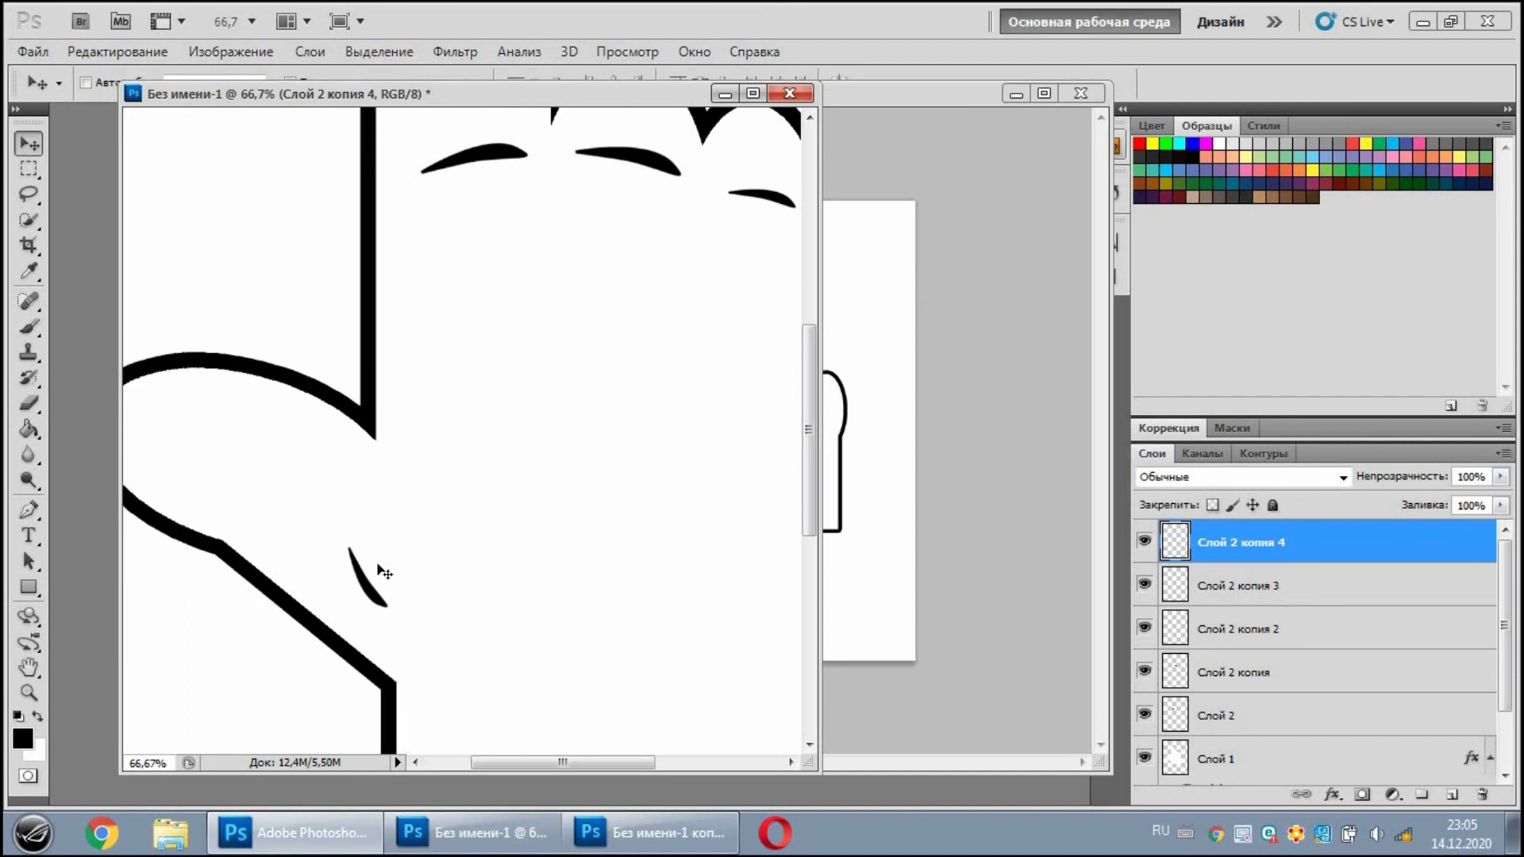
Merge the five crease layers, from Слой 2 to Слой 2 копия 4, into a single layer.
key("ctrl+minus")
key("ctrl+minus")
key("ctrl+minus")
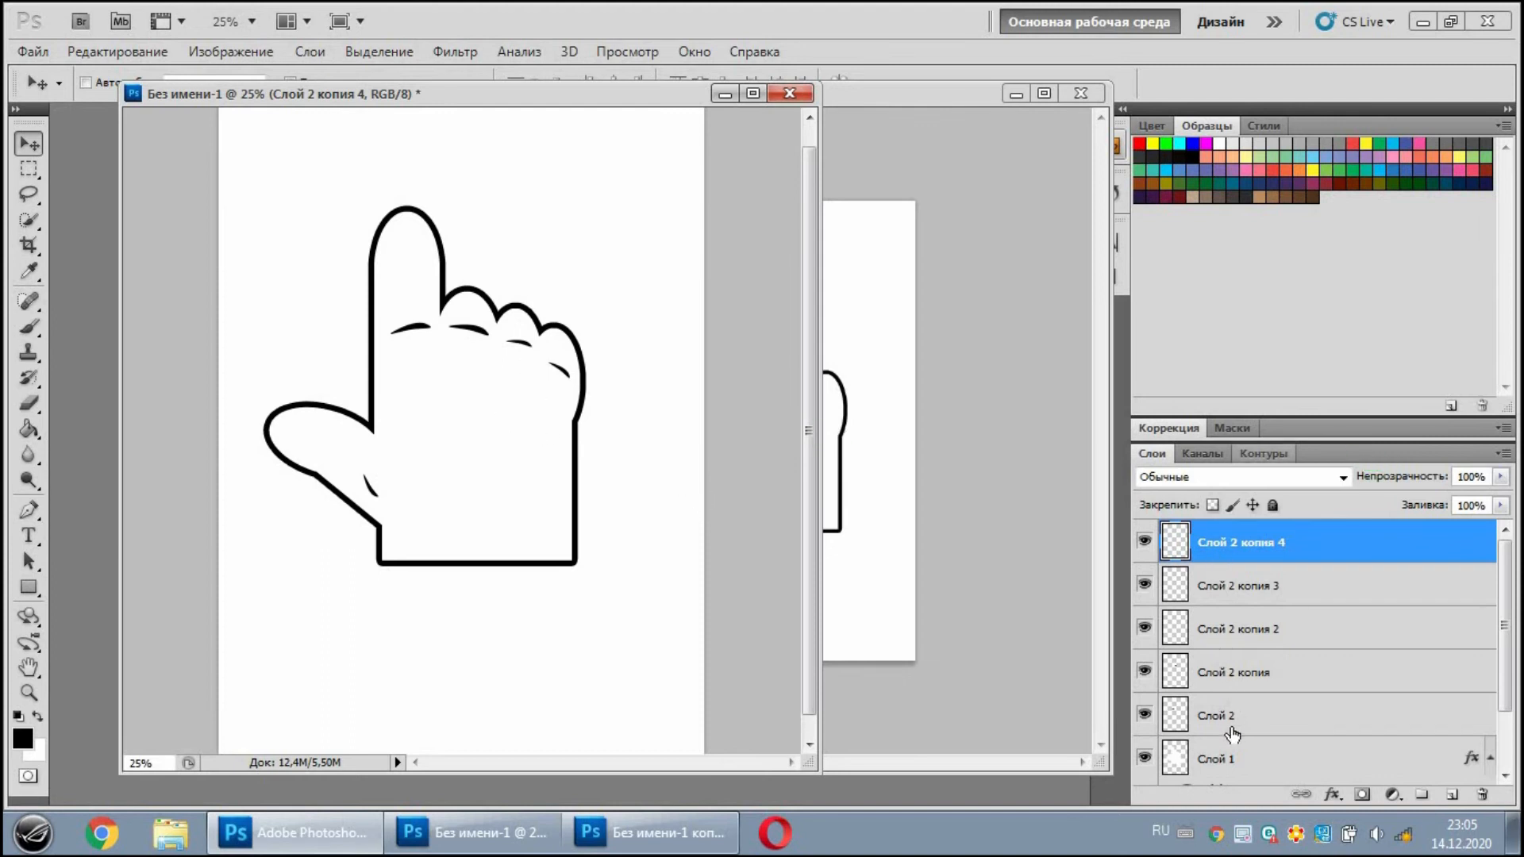
scroll(1223, 726, "down", 1)
left_click(1215, 678, "shift")
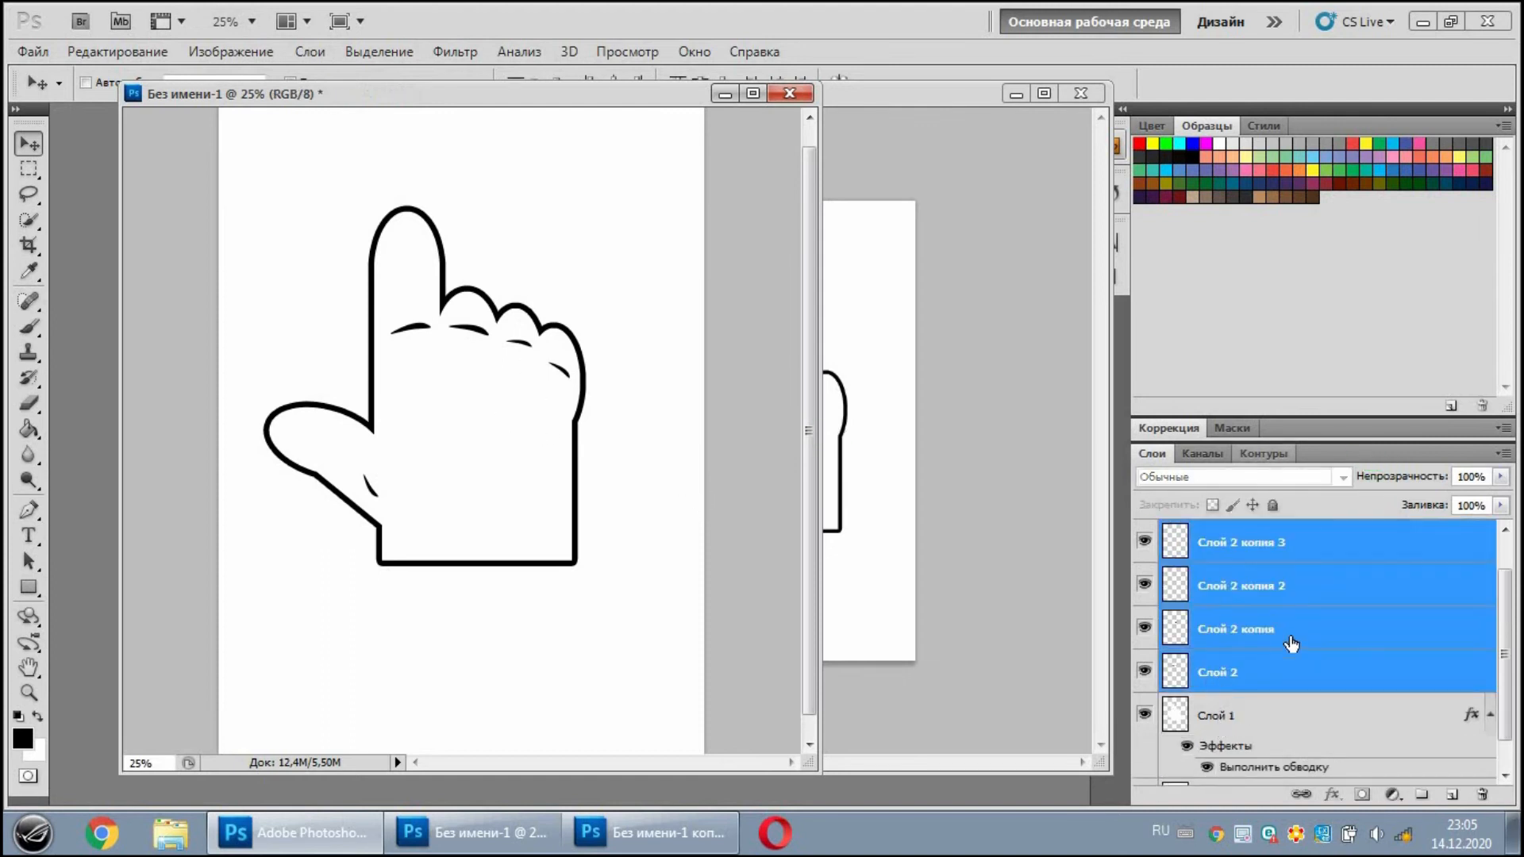
scroll(1284, 630, "up", 1)
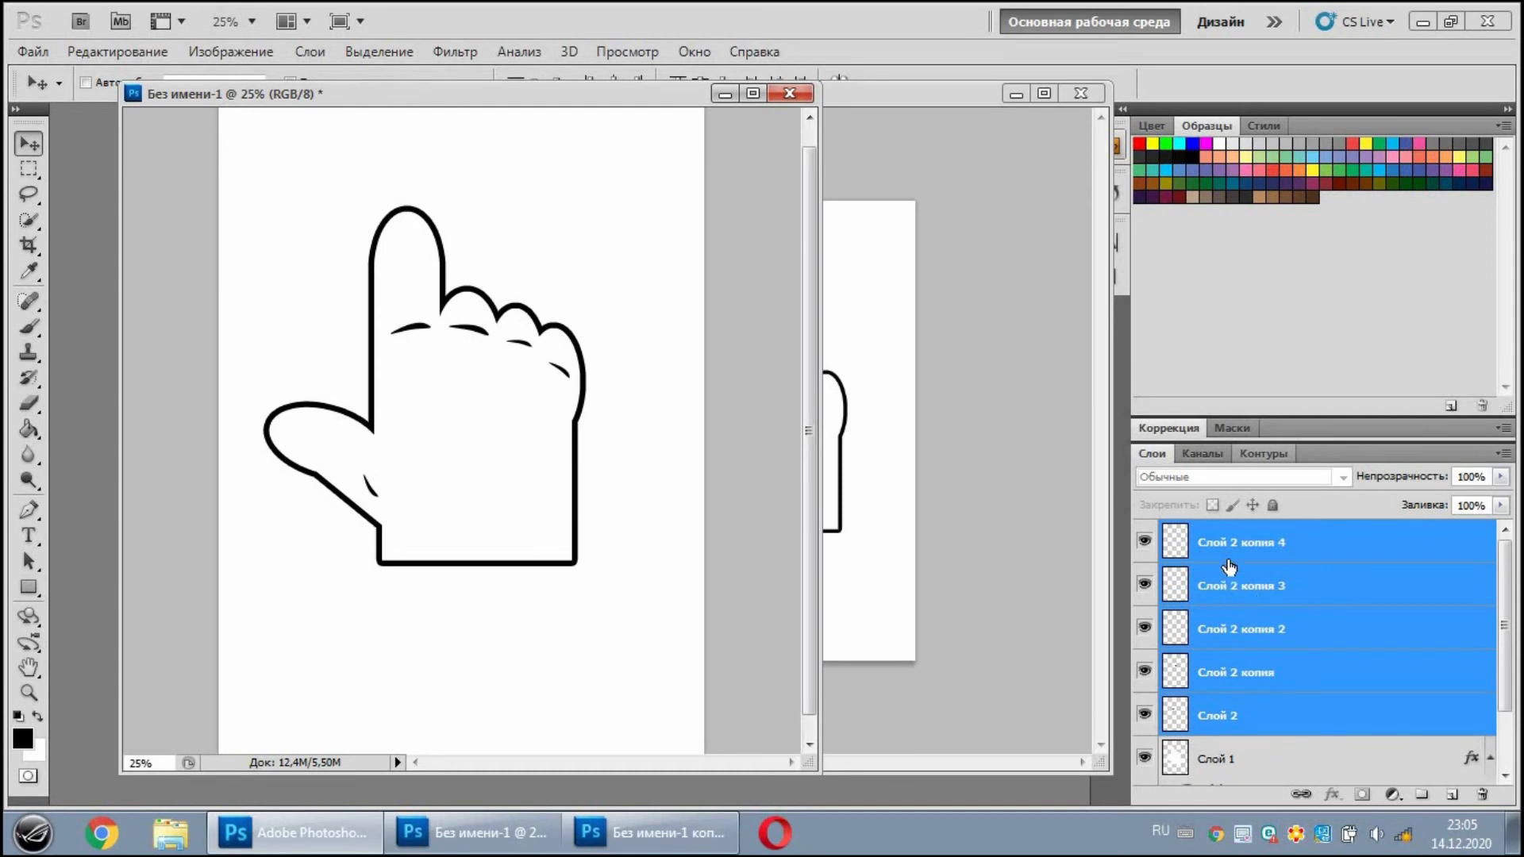
right_click(1229, 566)
left_click(1321, 500)
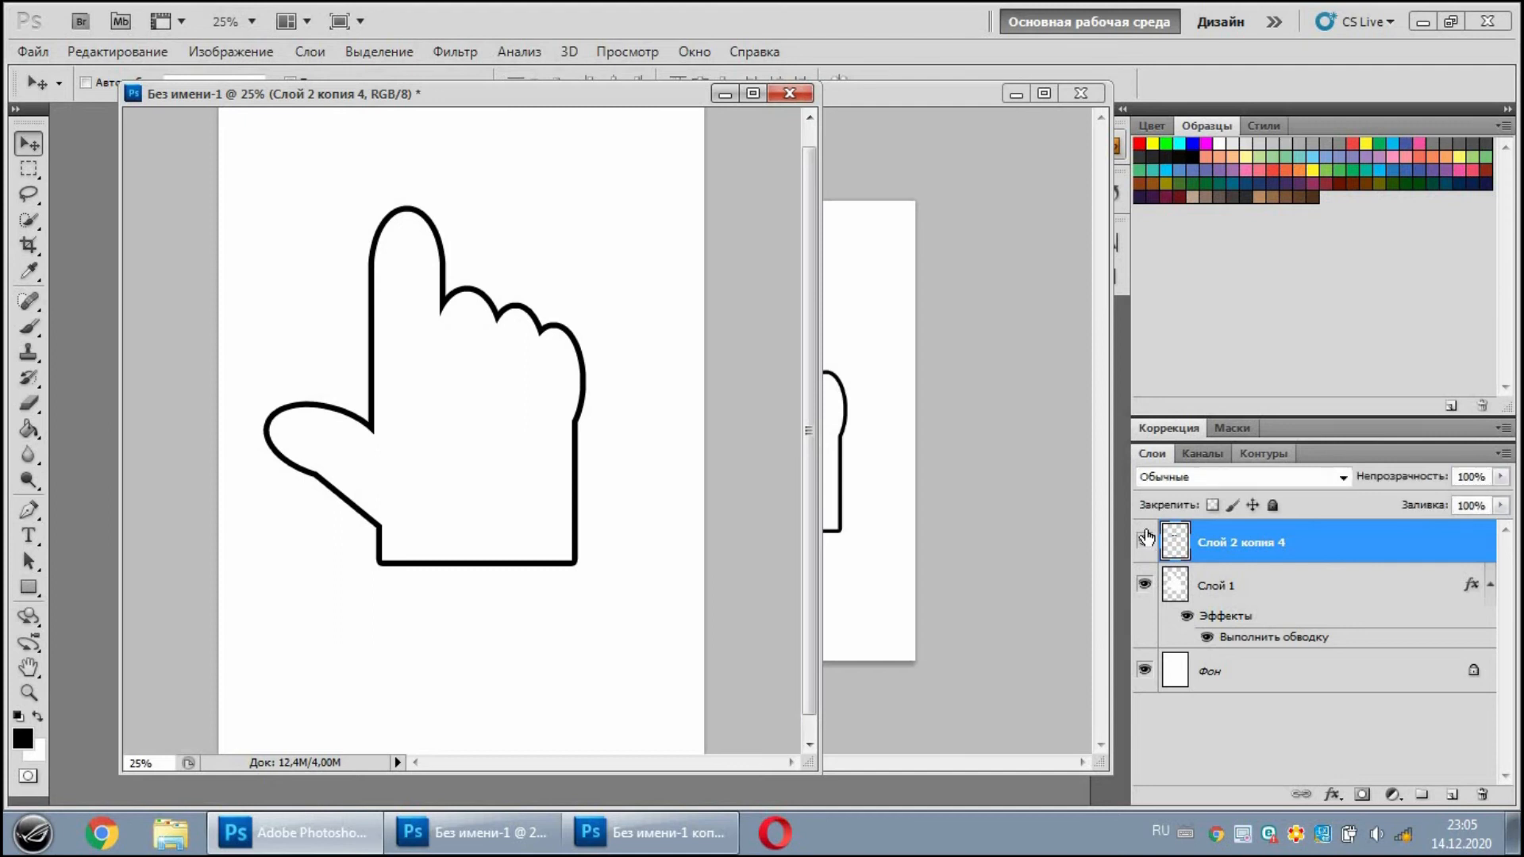
Copy the merged crease layer into Без имени-1 копия and position it slightly further left beneath the hand's fingers.
left_click_drag(487, 341, 809, 391)
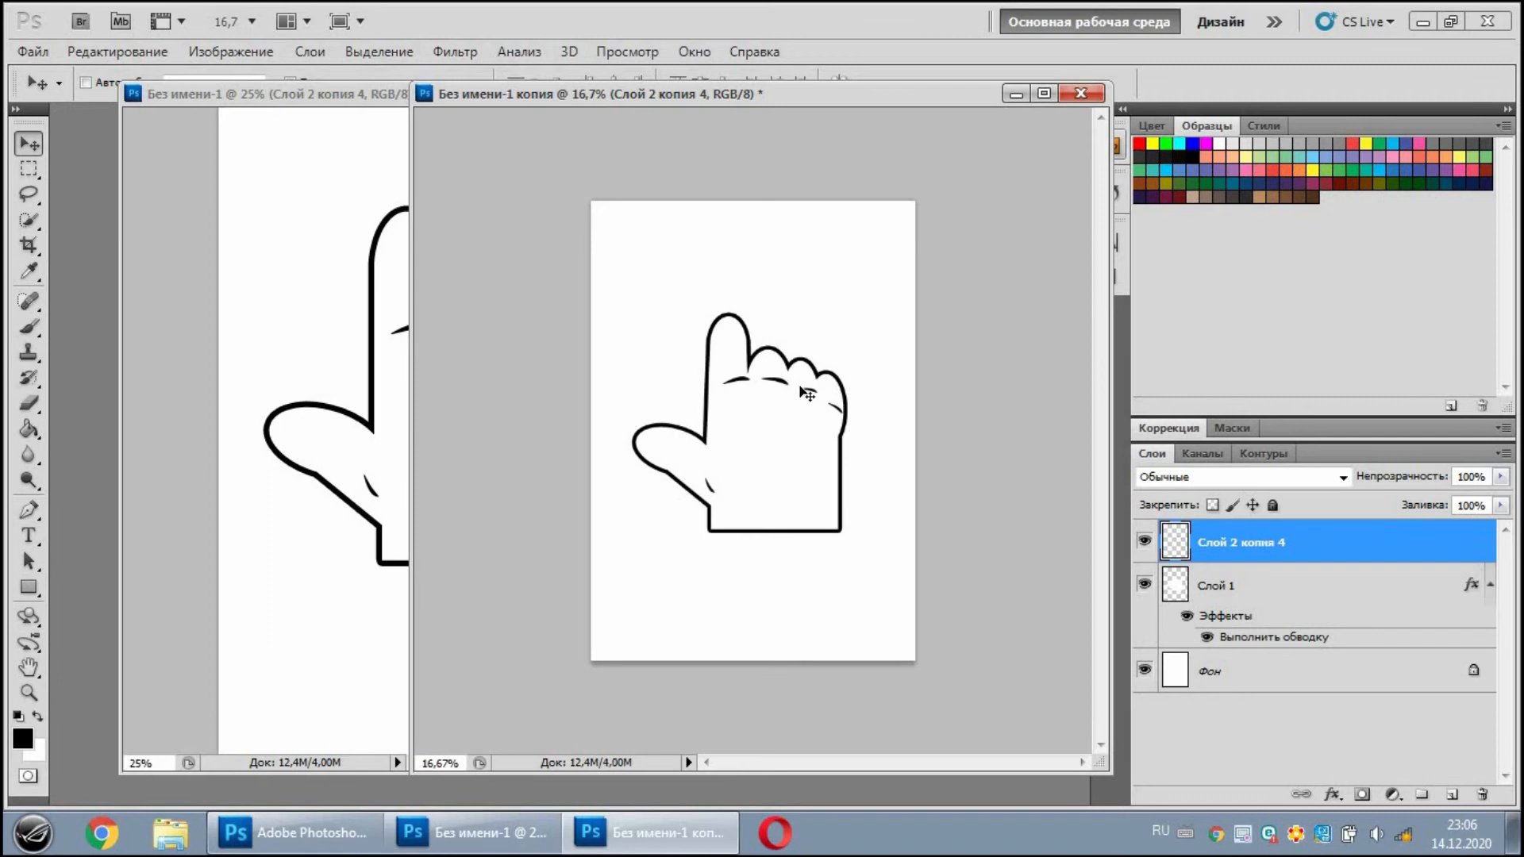
key("Left")
key("Left")
key("Left")
key("Left")
key("Left")
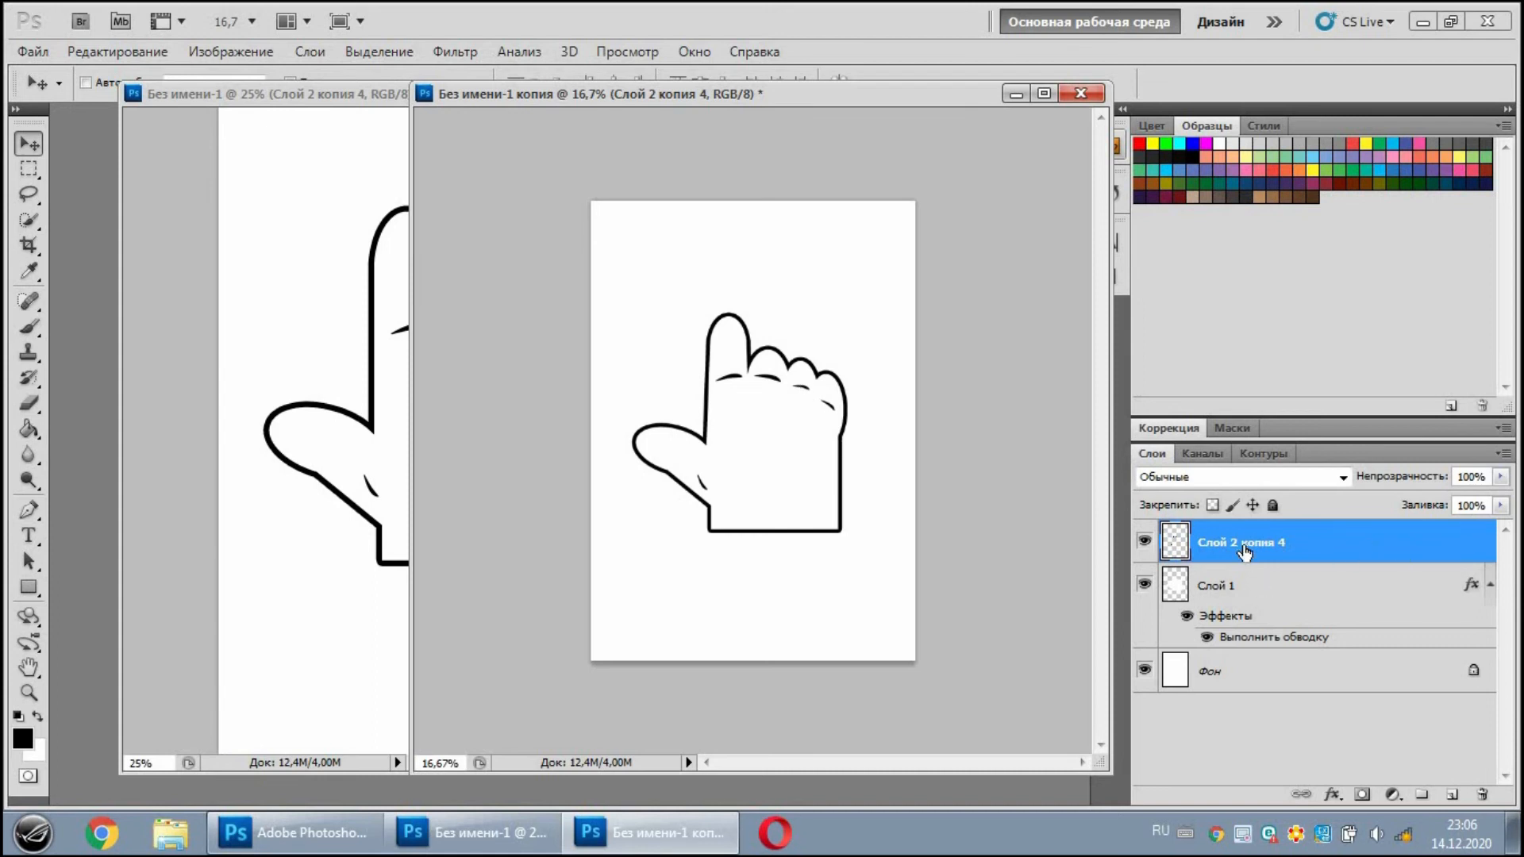
Merge the crease layer Слой 2 копия 4 with the hand layer Слой 1 in Без имени-1 копия.
left_click(1229, 594, "shift")
right_click(1232, 597)
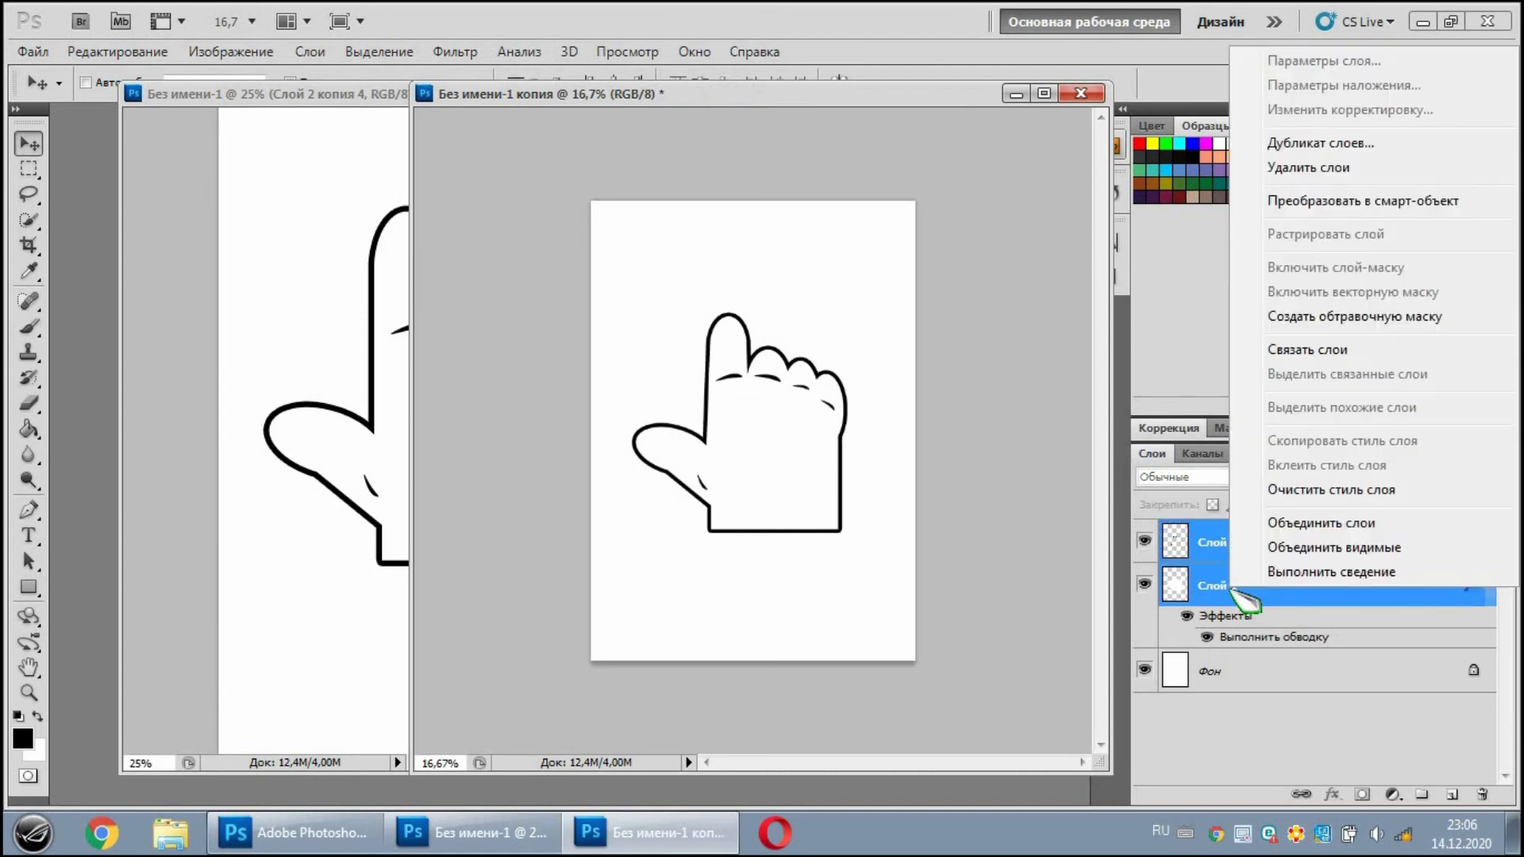
left_click(1320, 524)
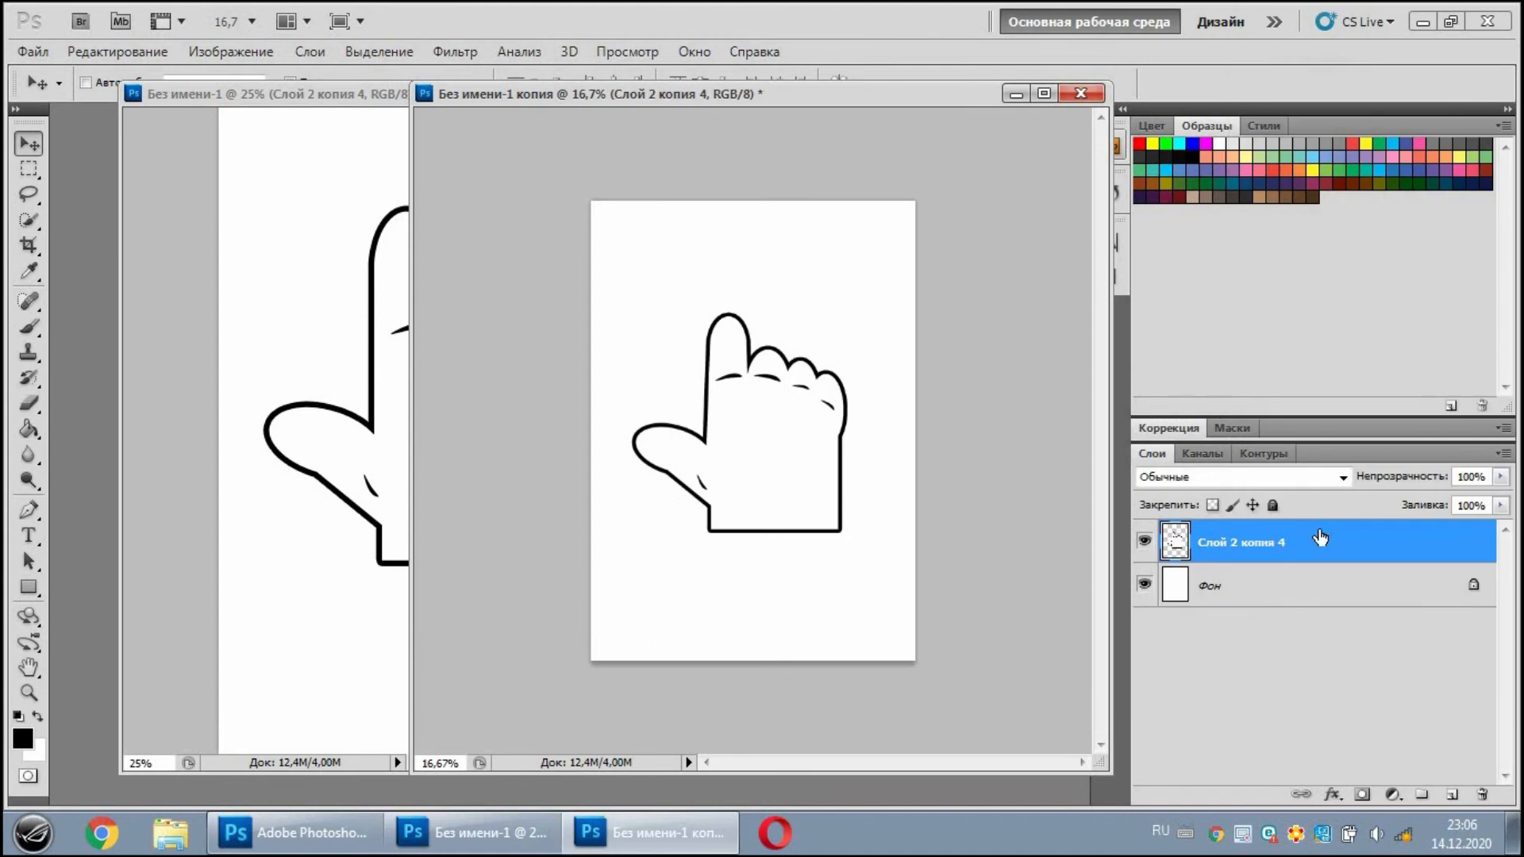
Merge the crease layer Слой 2 копия 4 with the hand layer Слой 1 in the Без имени-1 document.
left_click(378, 111)
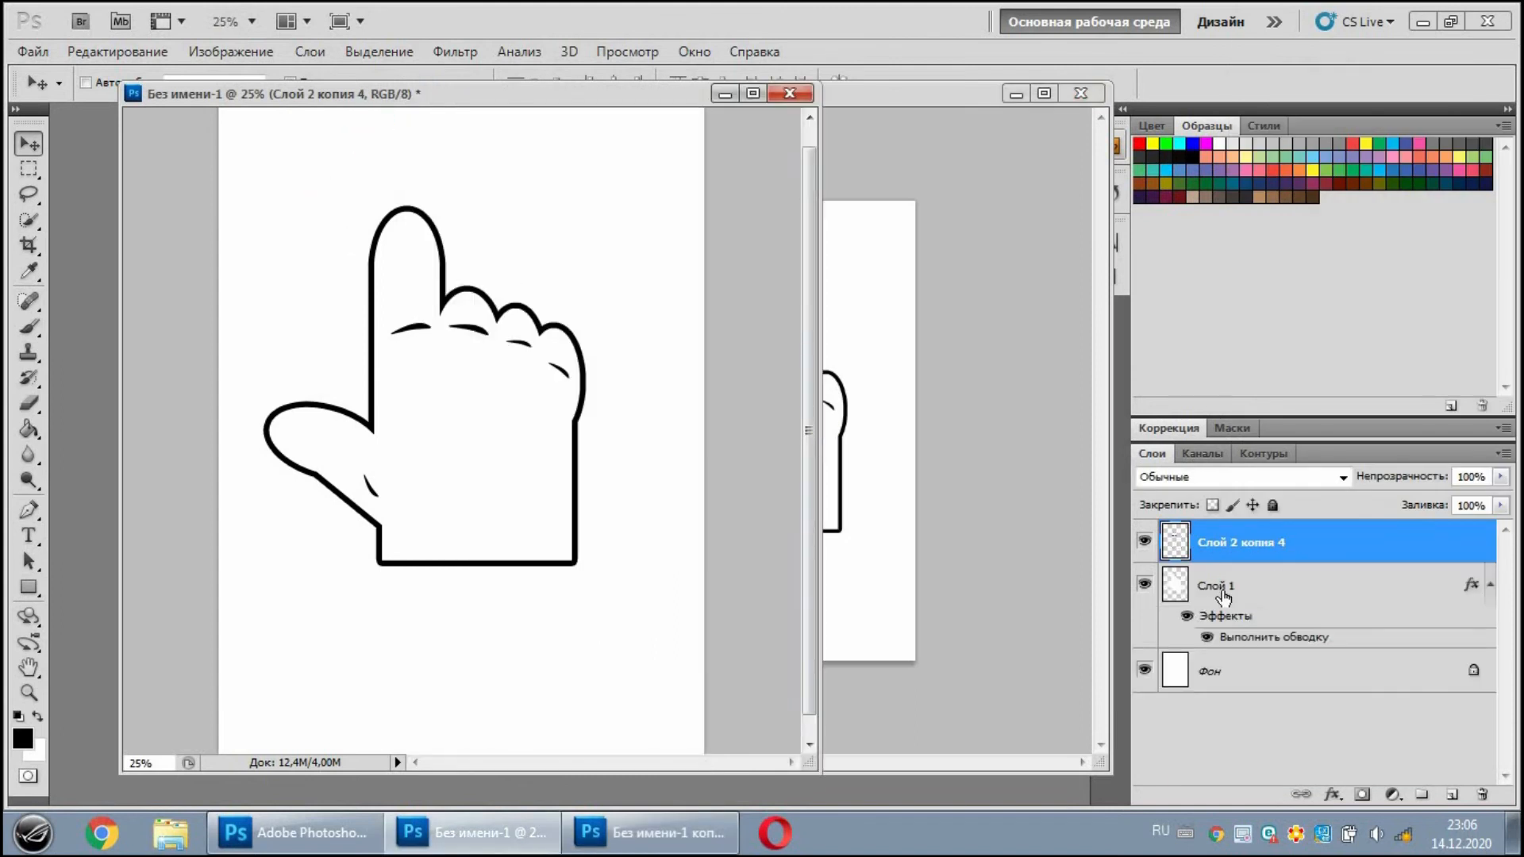
left_click(1222, 596, "shift")
right_click(1223, 595)
left_click(1322, 521)
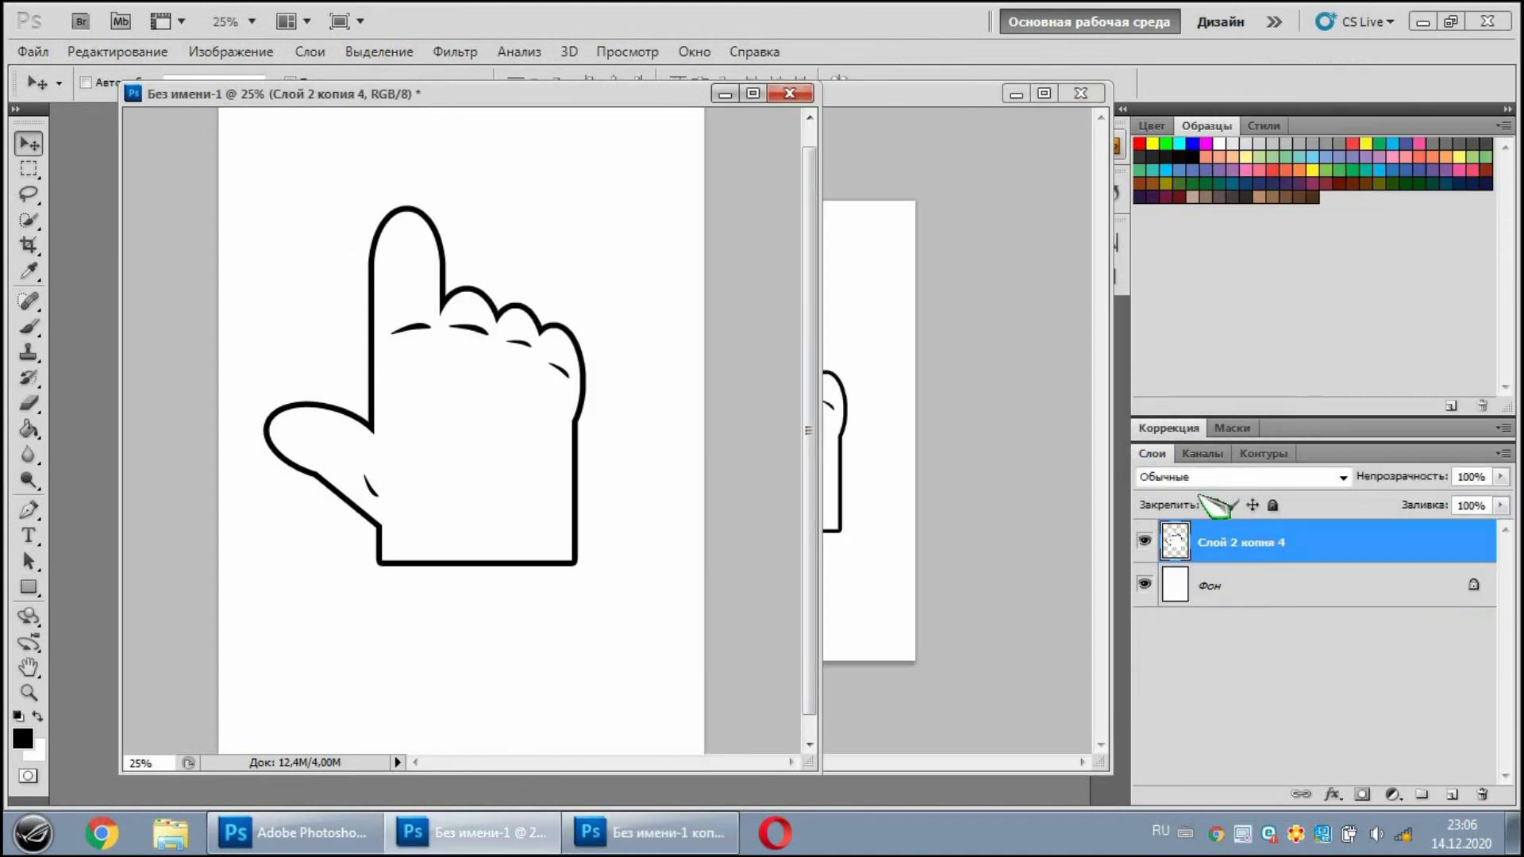
Copy the merged short-finger hand into Без имени-1, aligned with the long-finger hand and placed beneath it in the layer order.
left_click_drag(1202, 499, 780, 375)
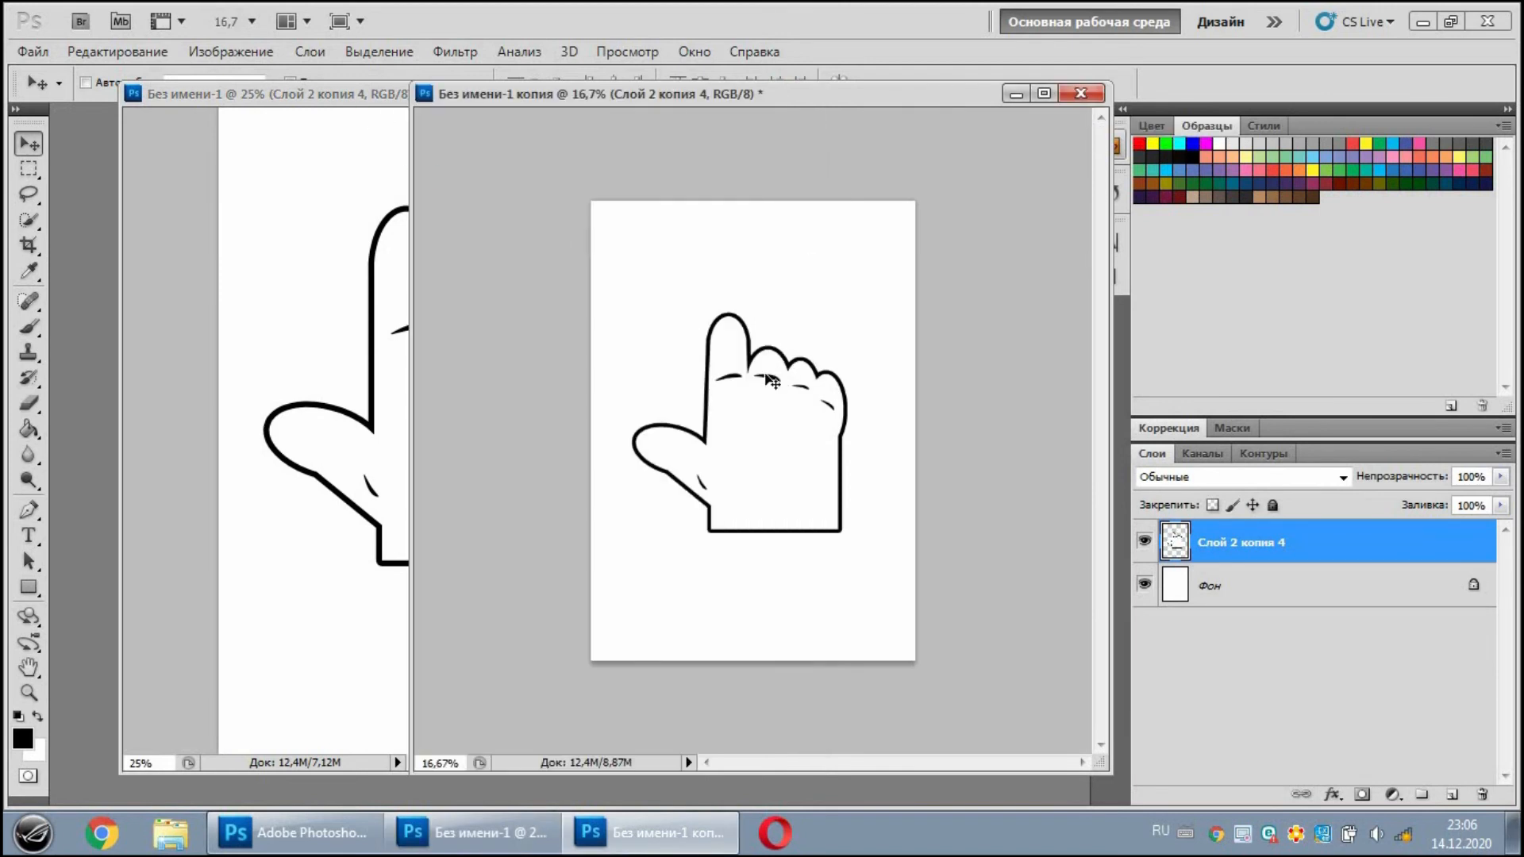
left_click_drag(793, 396, 492, 417)
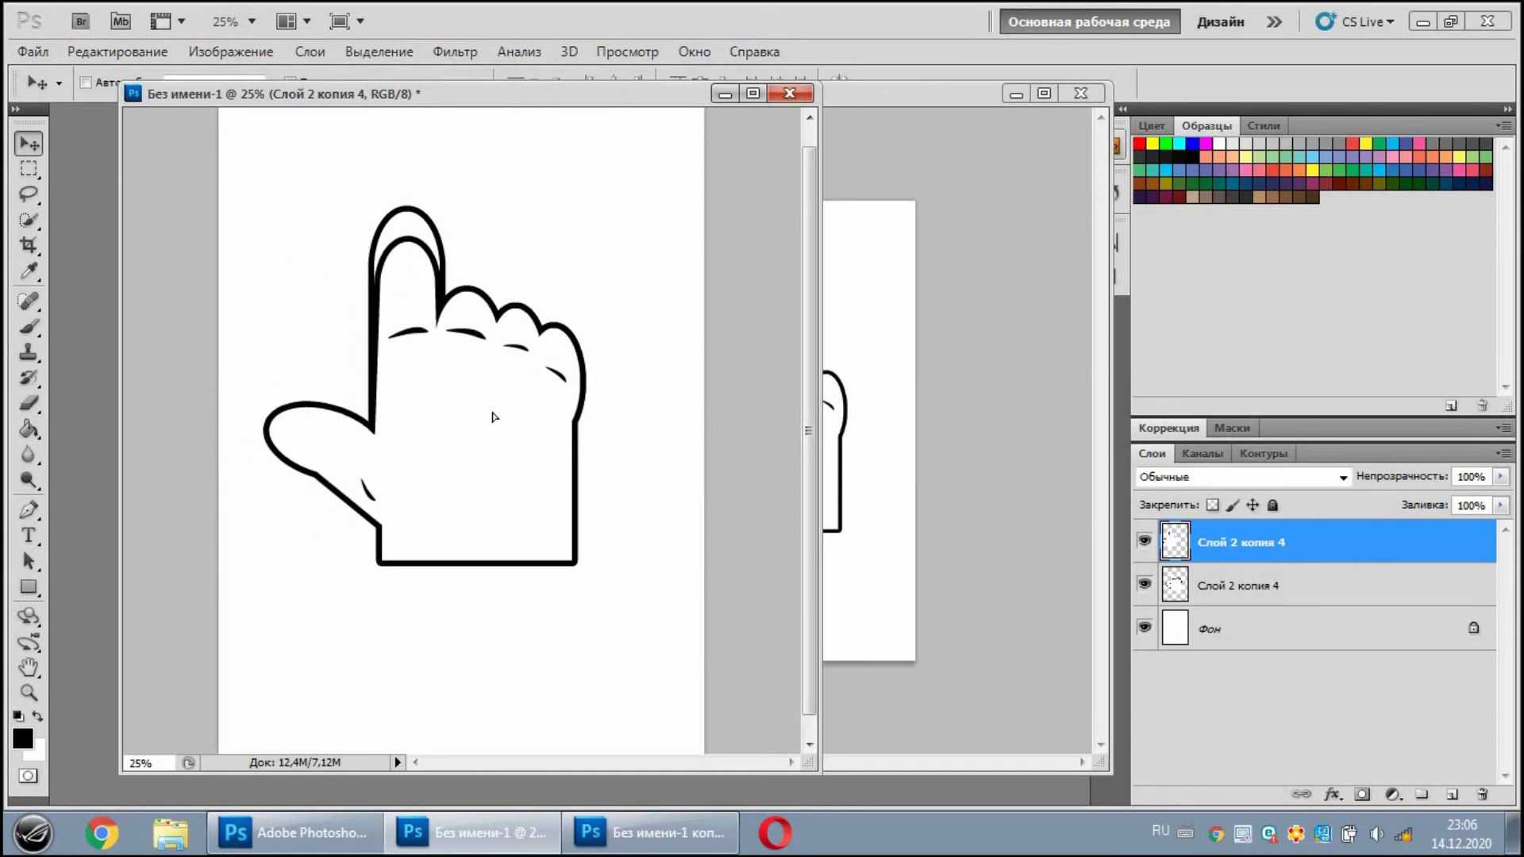
left_click_drag(1231, 549, 1238, 605)
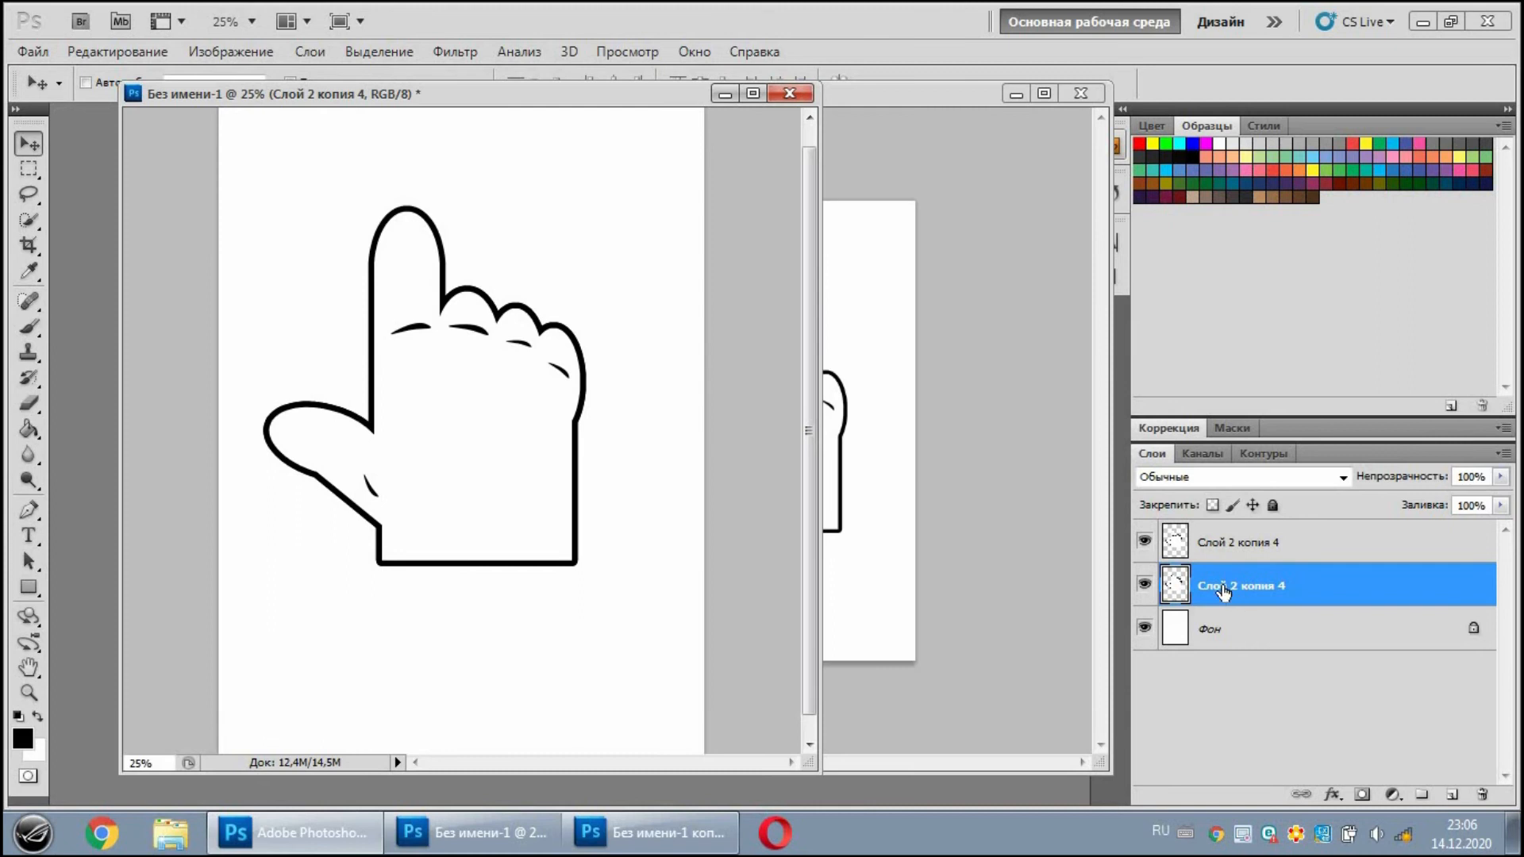
Compare the two hands by toggling the upper hand layer's visibility, and hide the Фон background layer.
left_click(1240, 544)
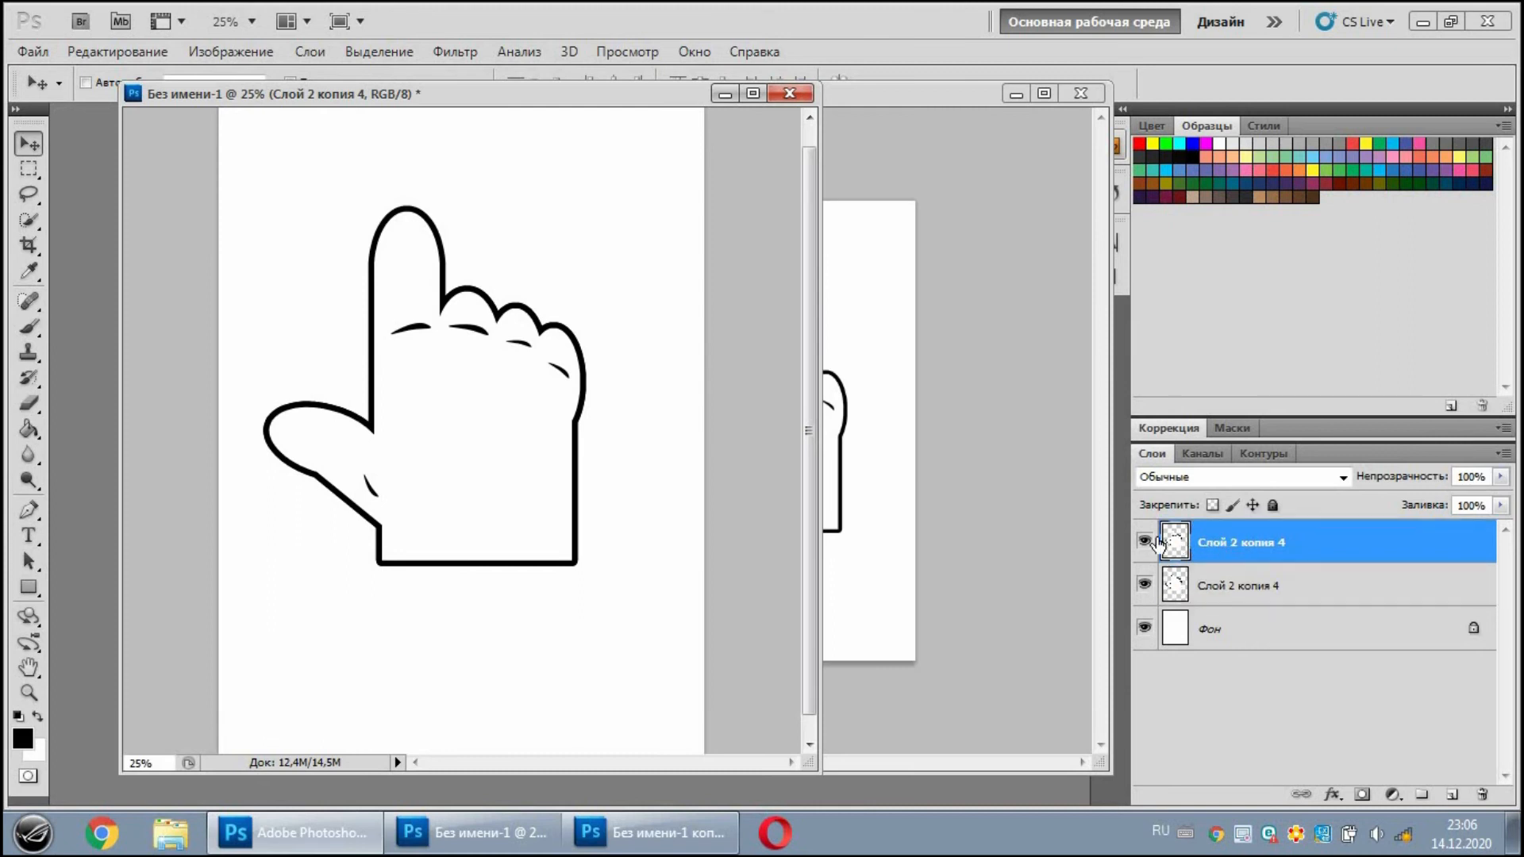
left_click(1145, 542)
left_click(1147, 545)
left_click(1147, 546)
left_click(1147, 545)
left_click(1189, 602)
left_click(1144, 630)
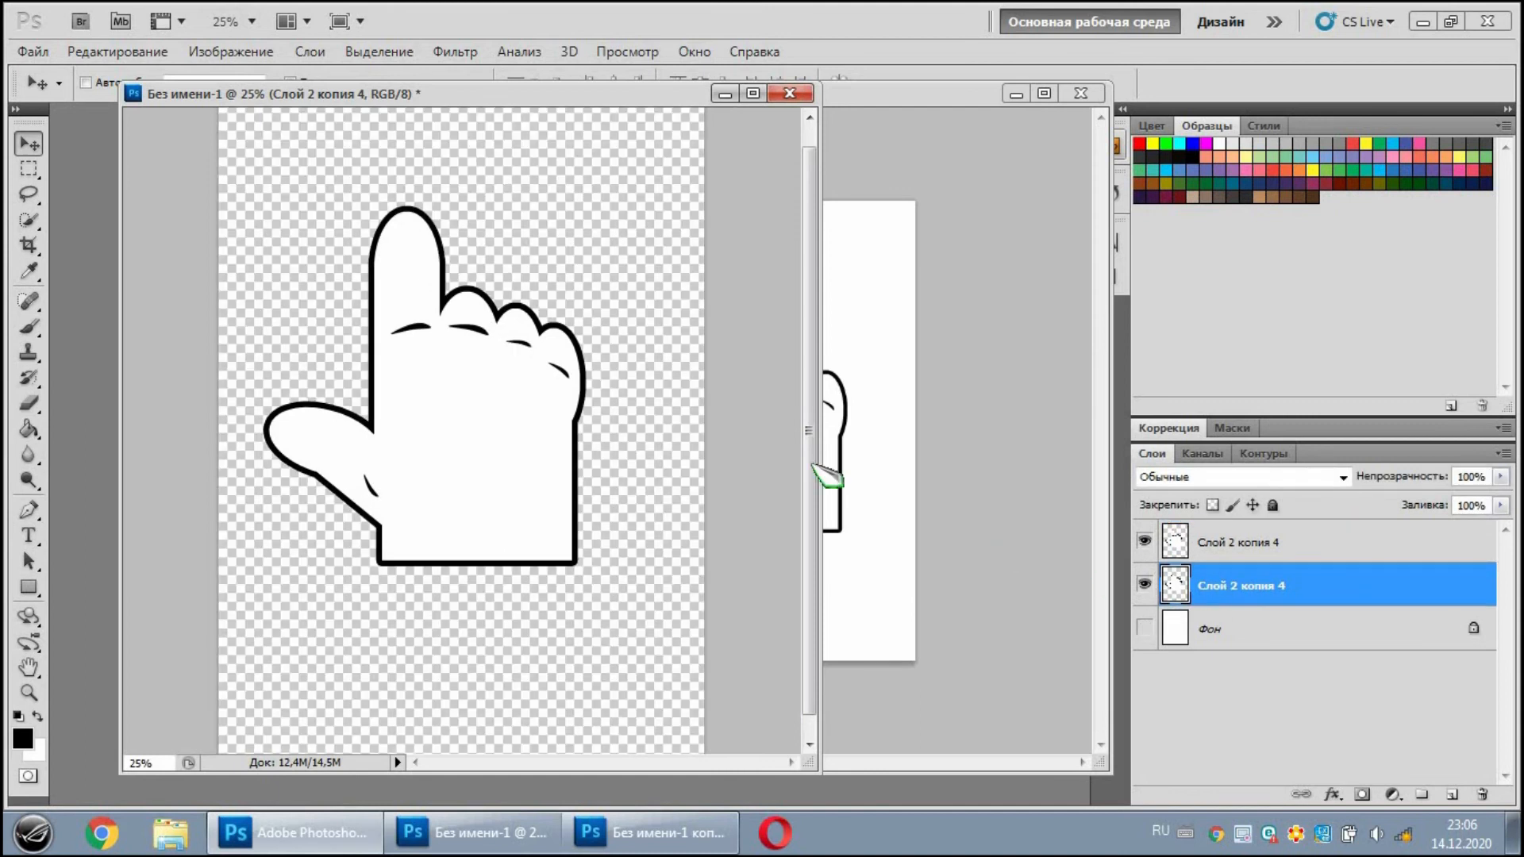
Save the layered document as Рука in PSD format in the folder рука в фотошопе, with maximized compatibility.
left_click(33, 52)
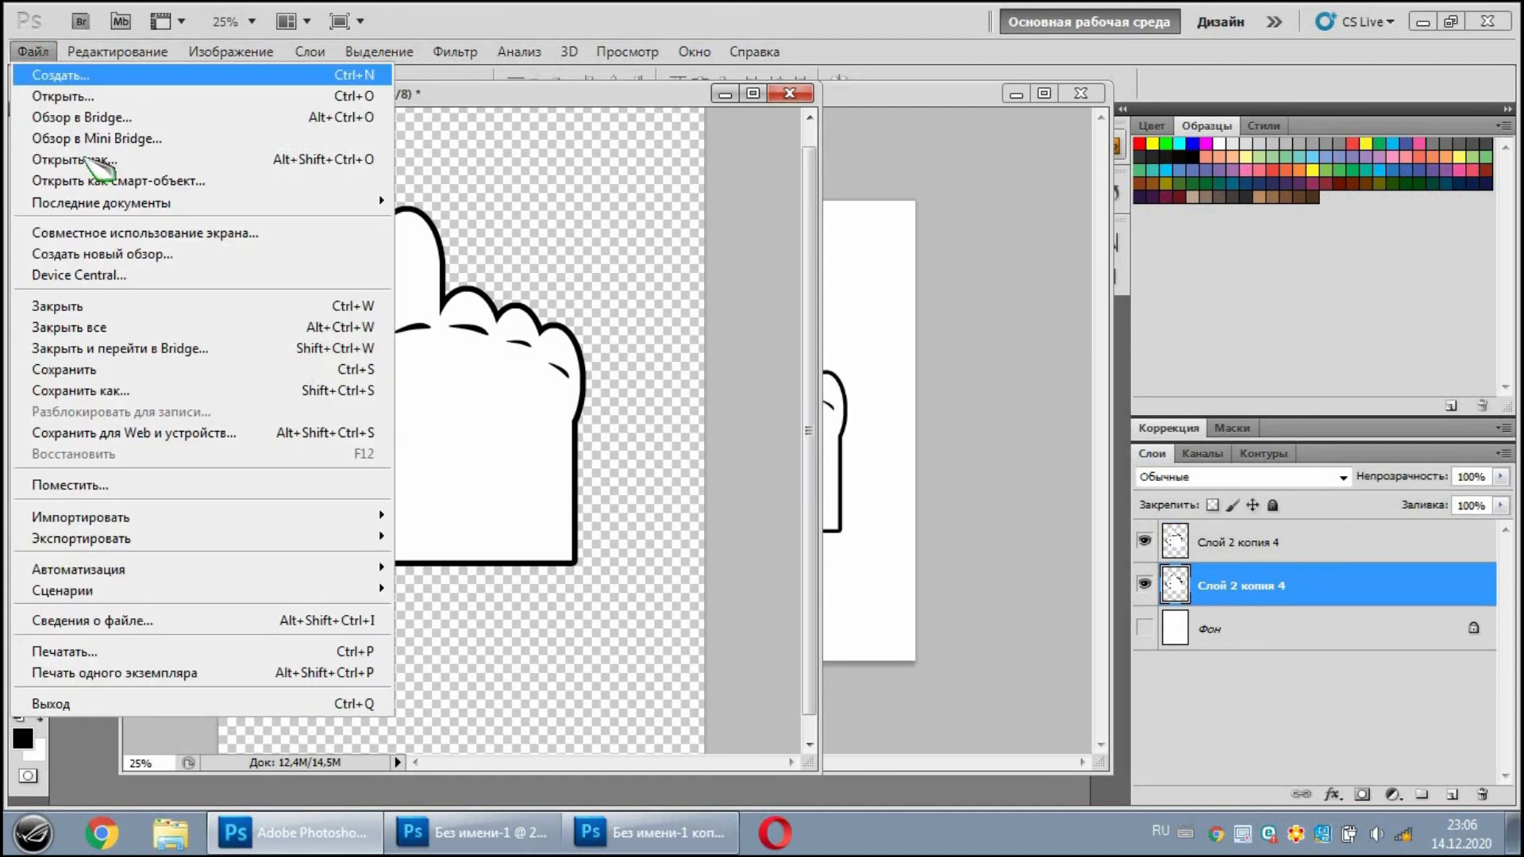
left_click(184, 392)
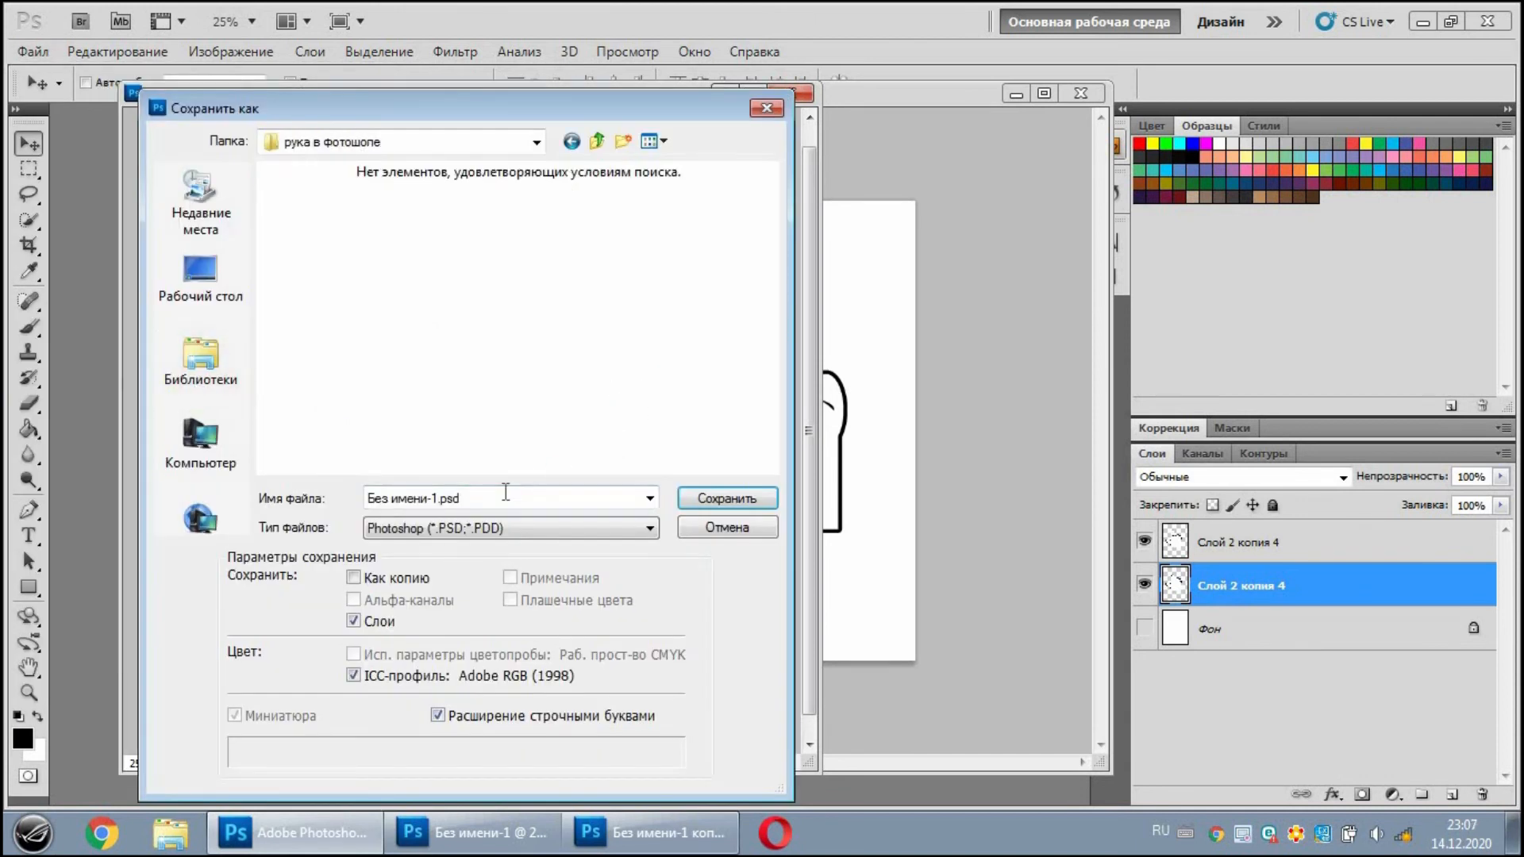
type("Рука")
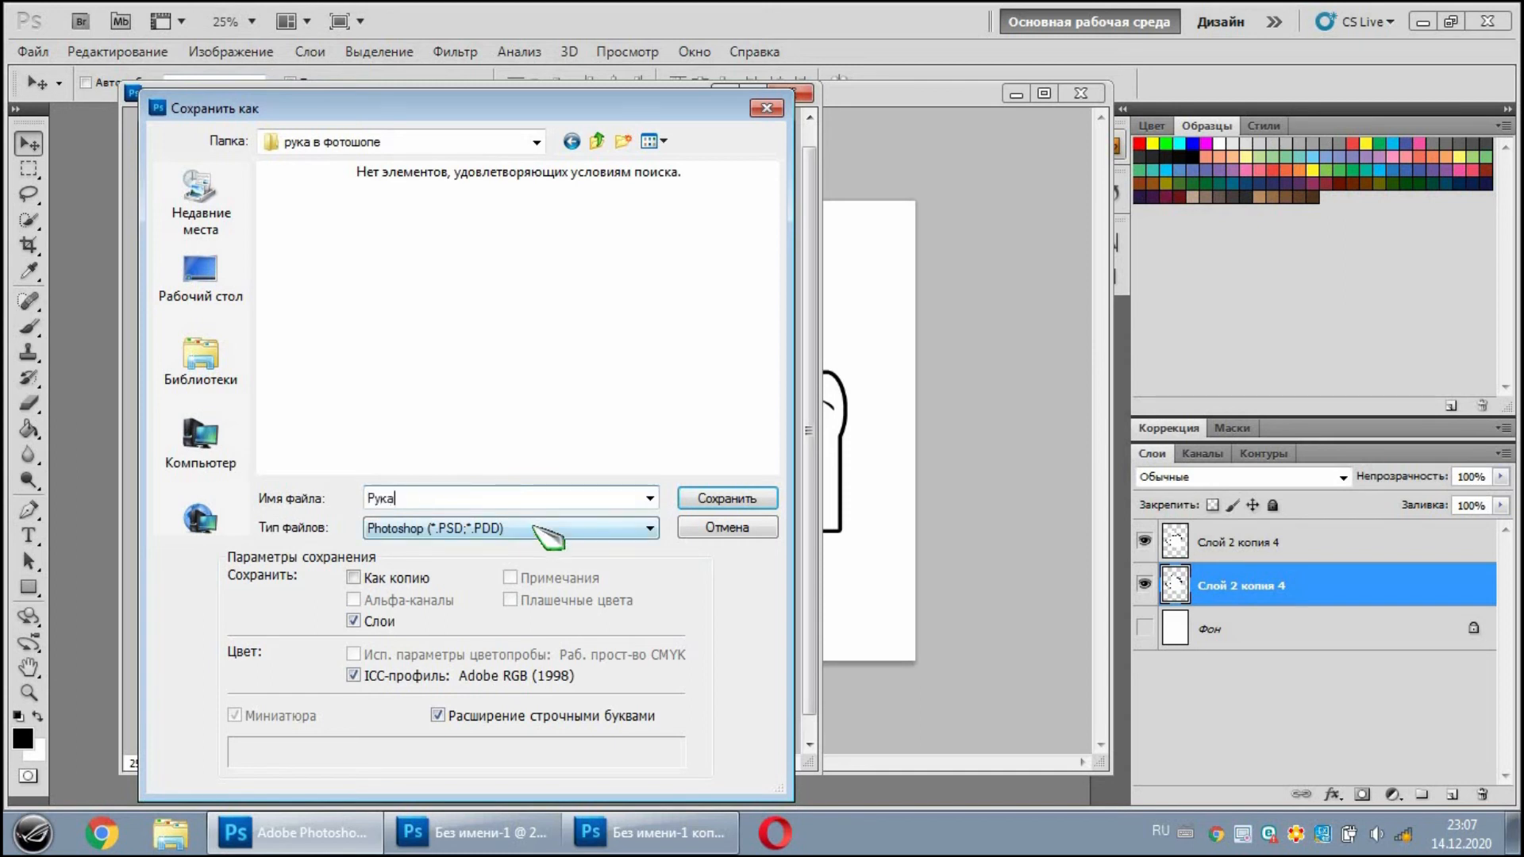
left_click(724, 505)
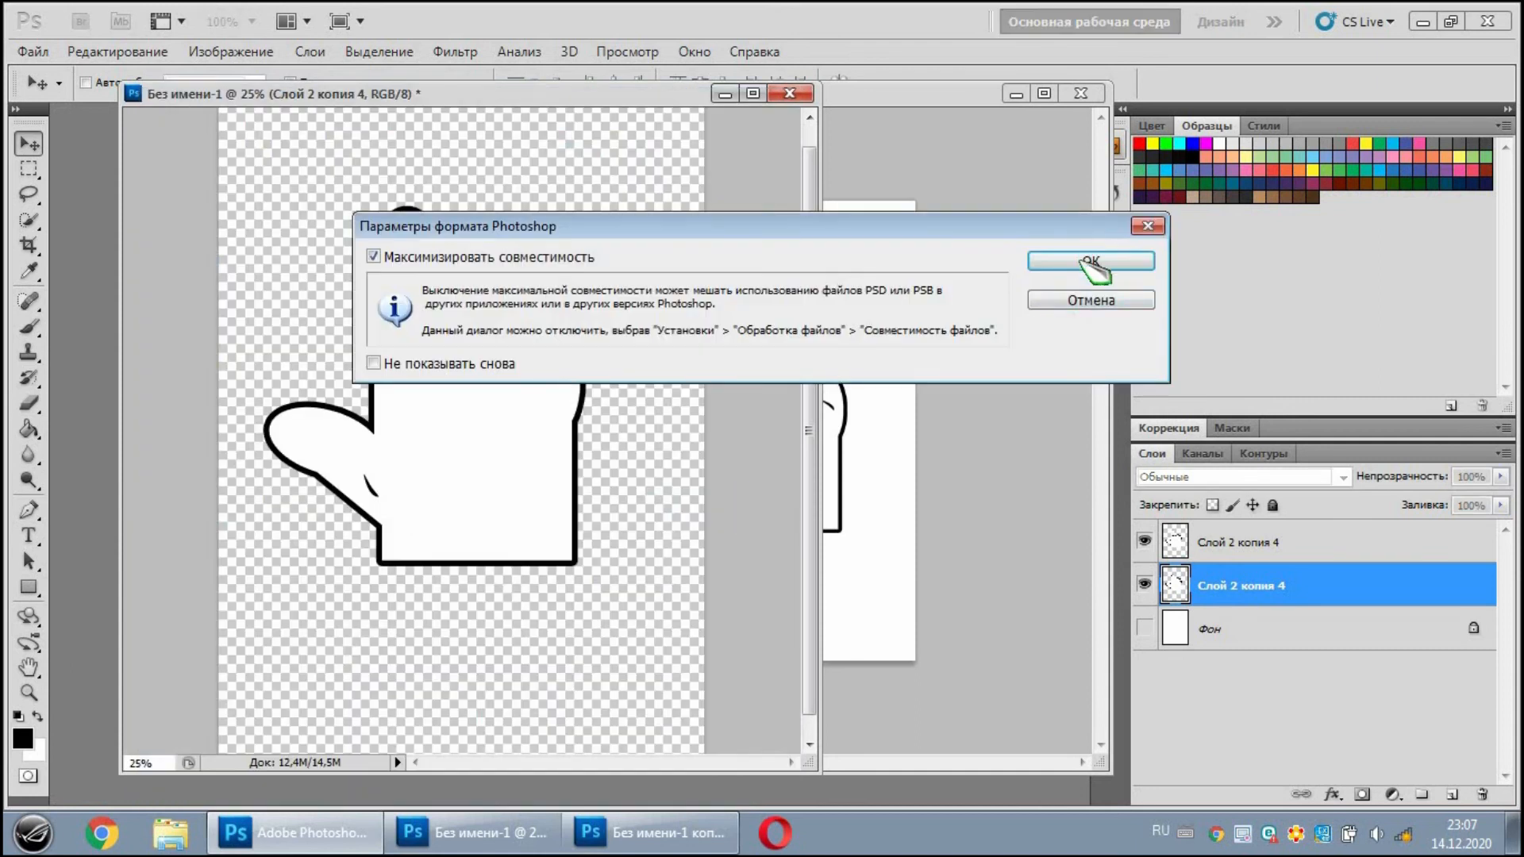
left_click(1091, 262)
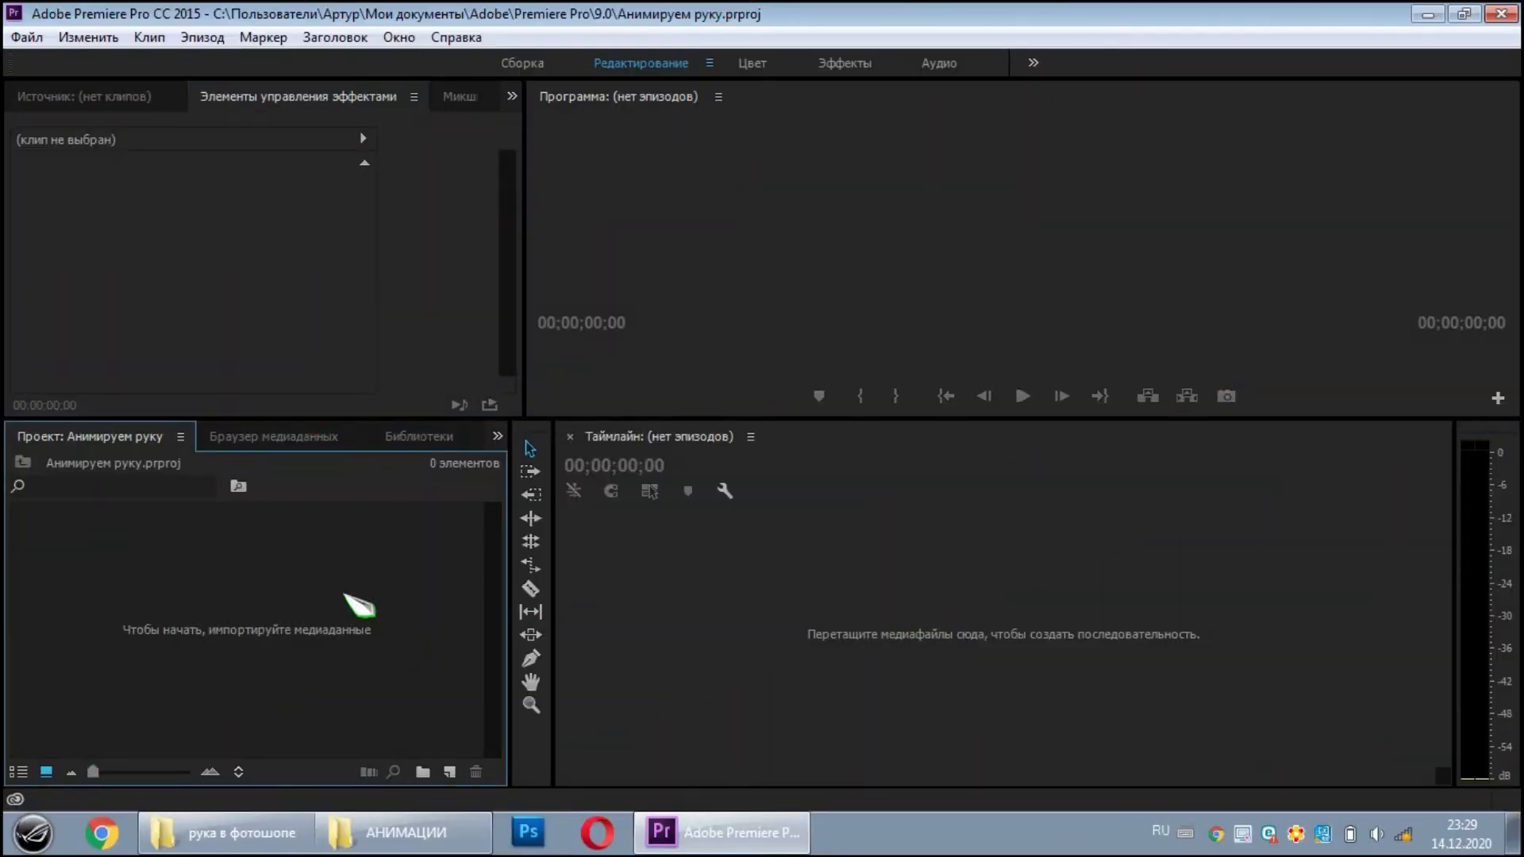
Import Рука.psd from the folder рука в фотошопе into the Premiere Pro project as separate layers.
mouse_move(314, 821)
left_click(262, 742)
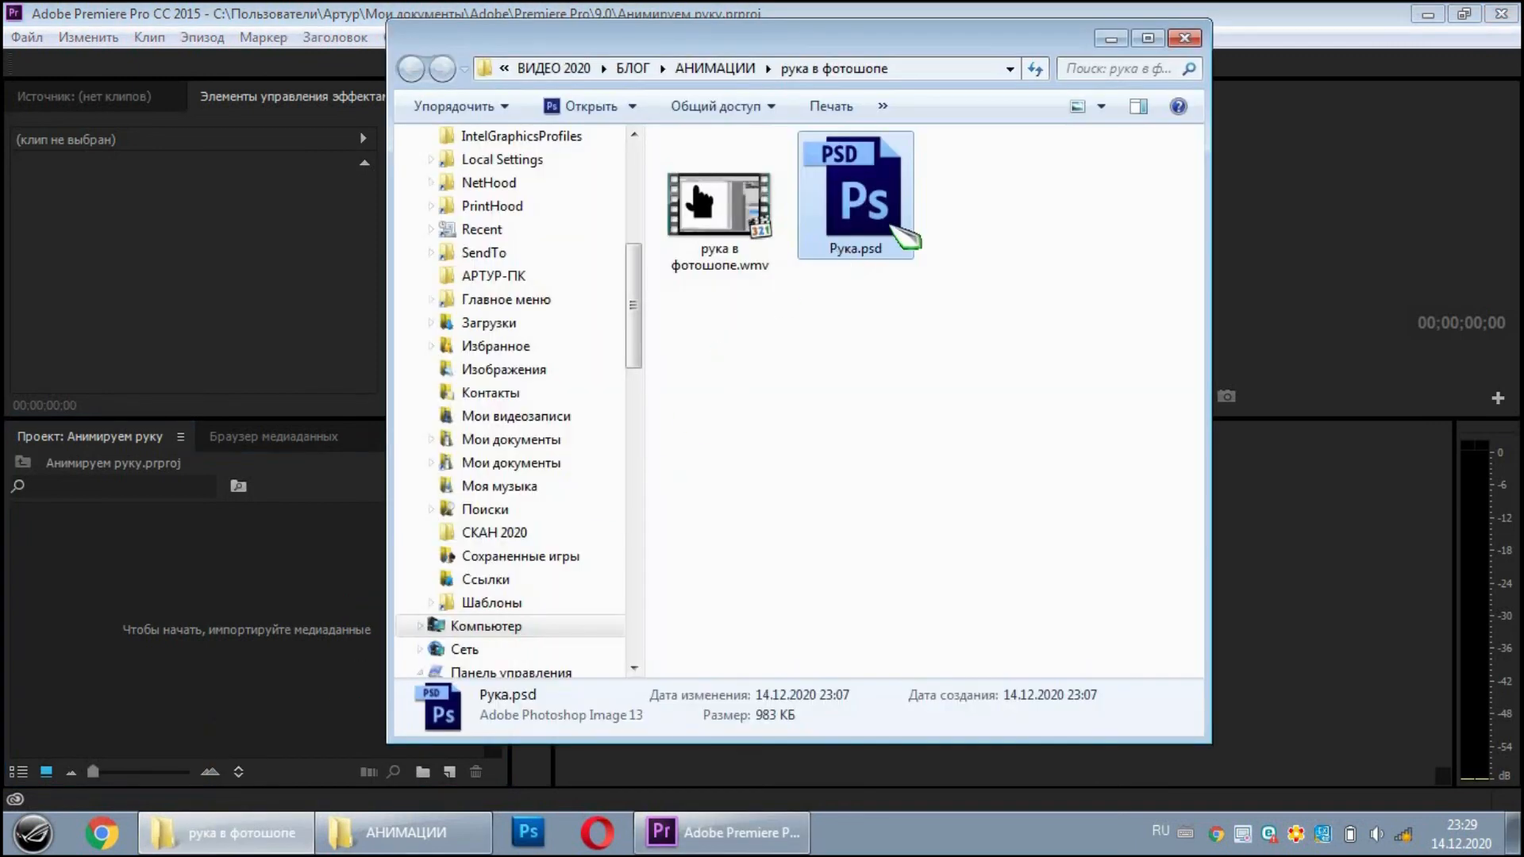
left_click_drag(869, 227, 278, 608)
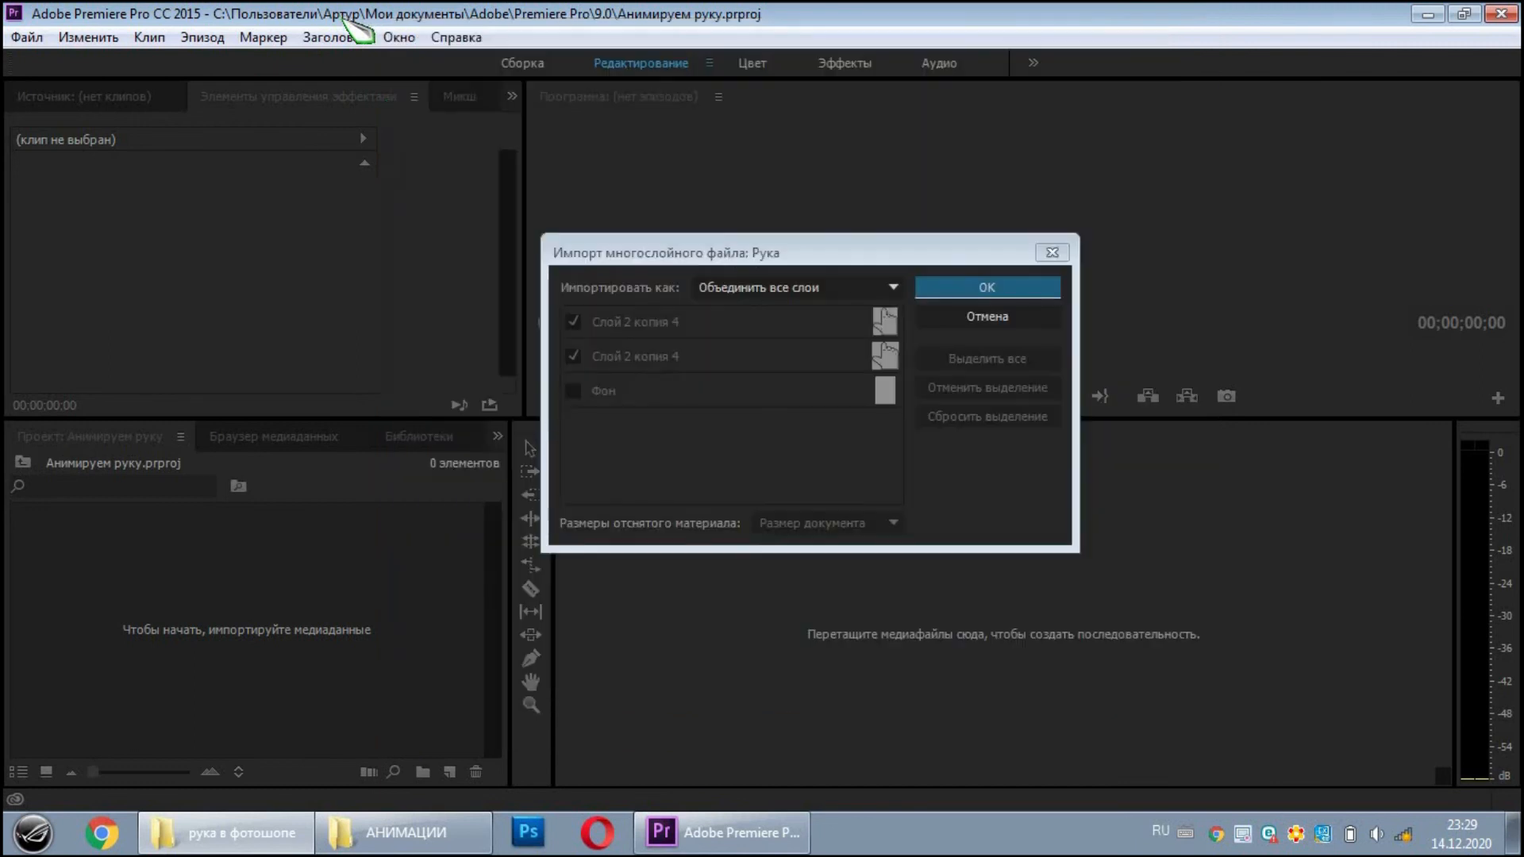
left_click(842, 290)
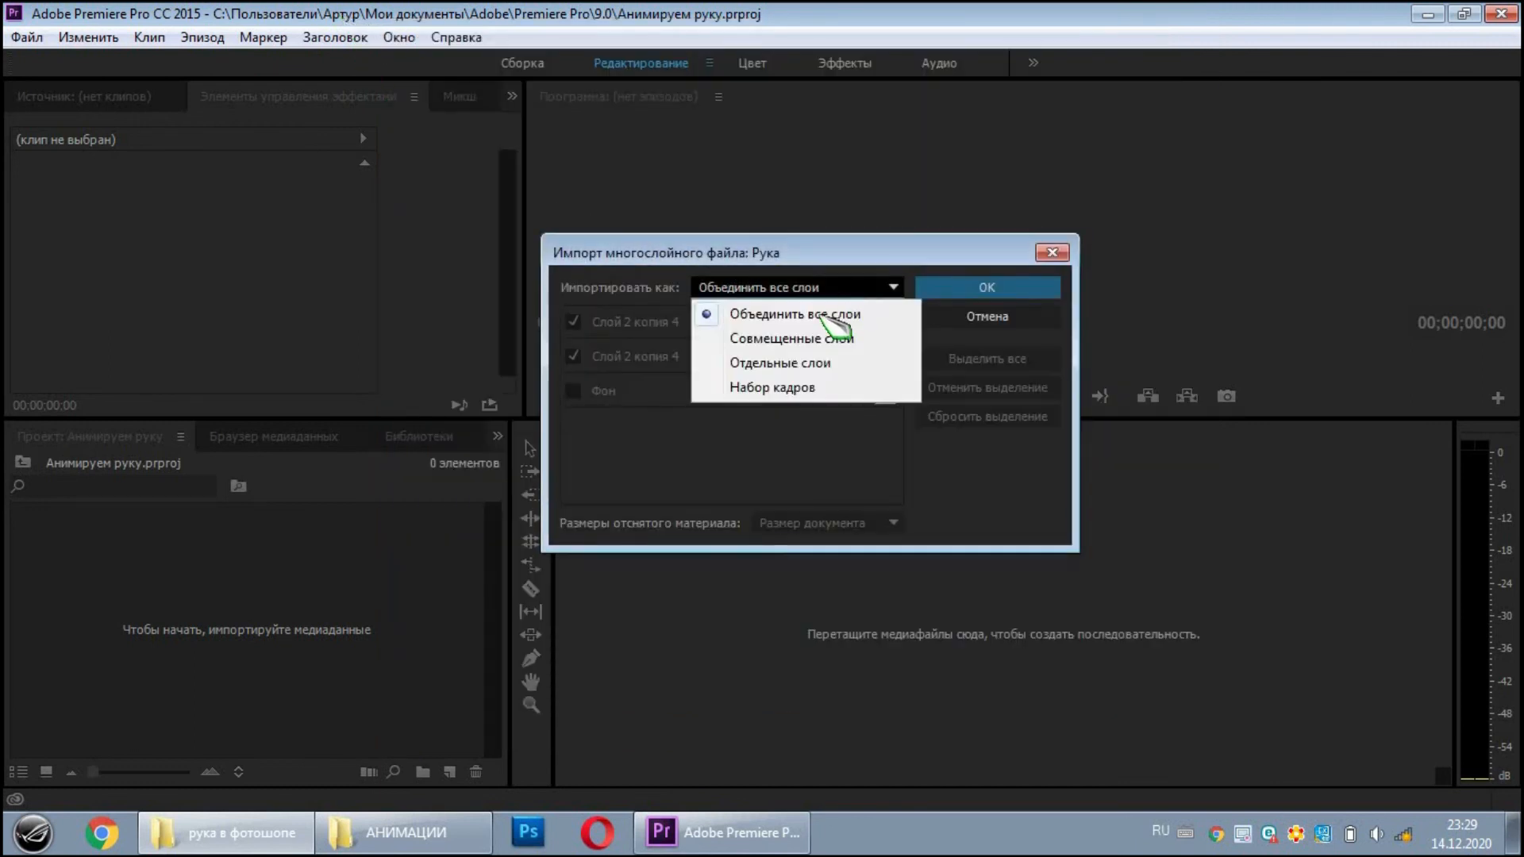
left_click(777, 363)
left_click(987, 288)
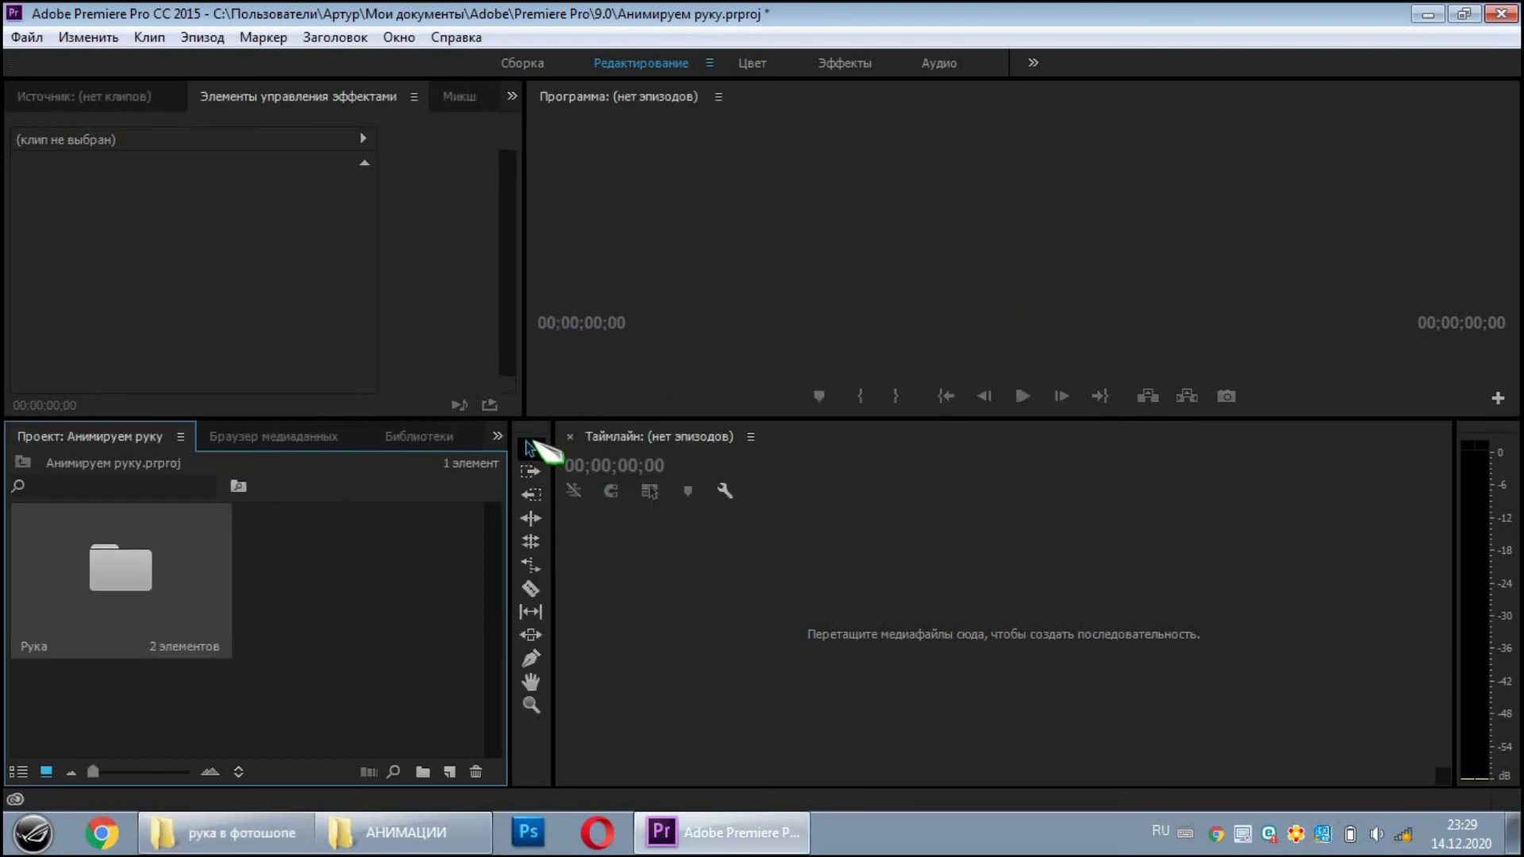
Create a sequence on the timeline from both hand layers in the Рука bin, and close the bin window.
left_click_drag(531, 417, 532, 374)
double_click(136, 505)
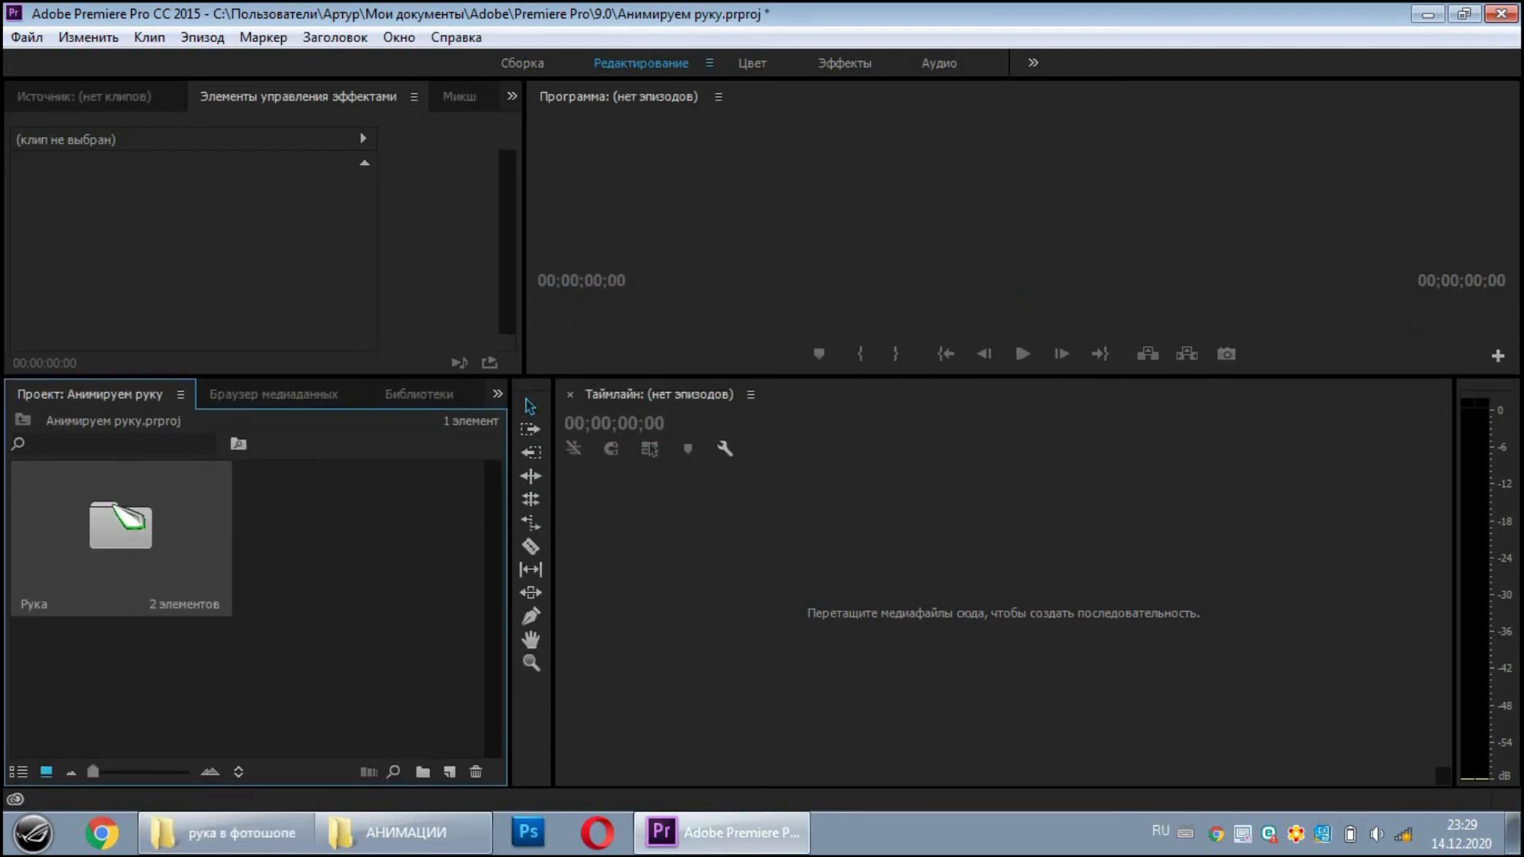
left_click_drag(476, 129, 381, 67)
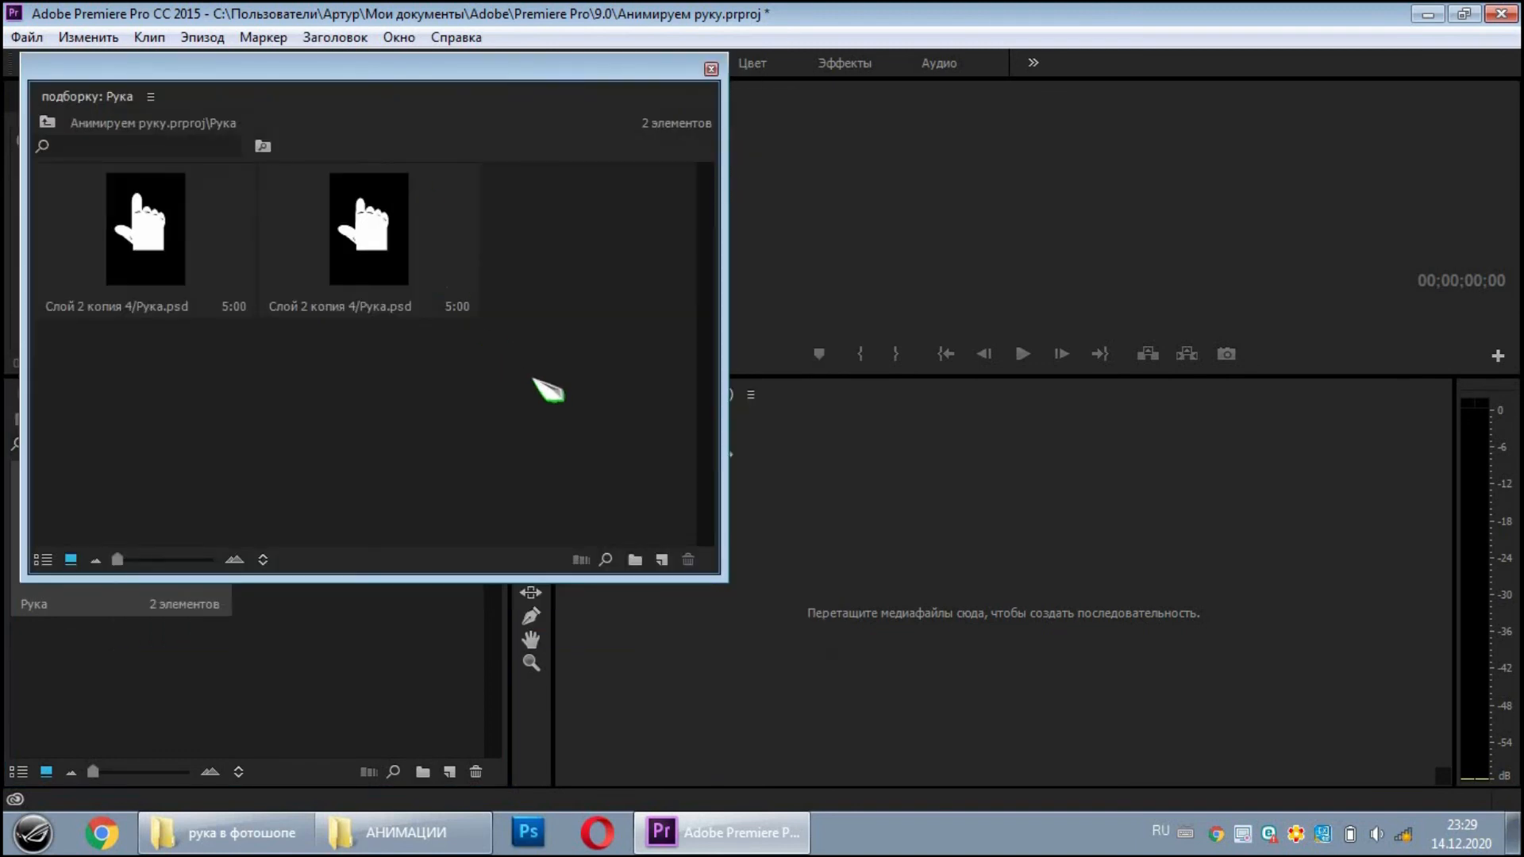
left_click_drag(544, 379, 147, 208)
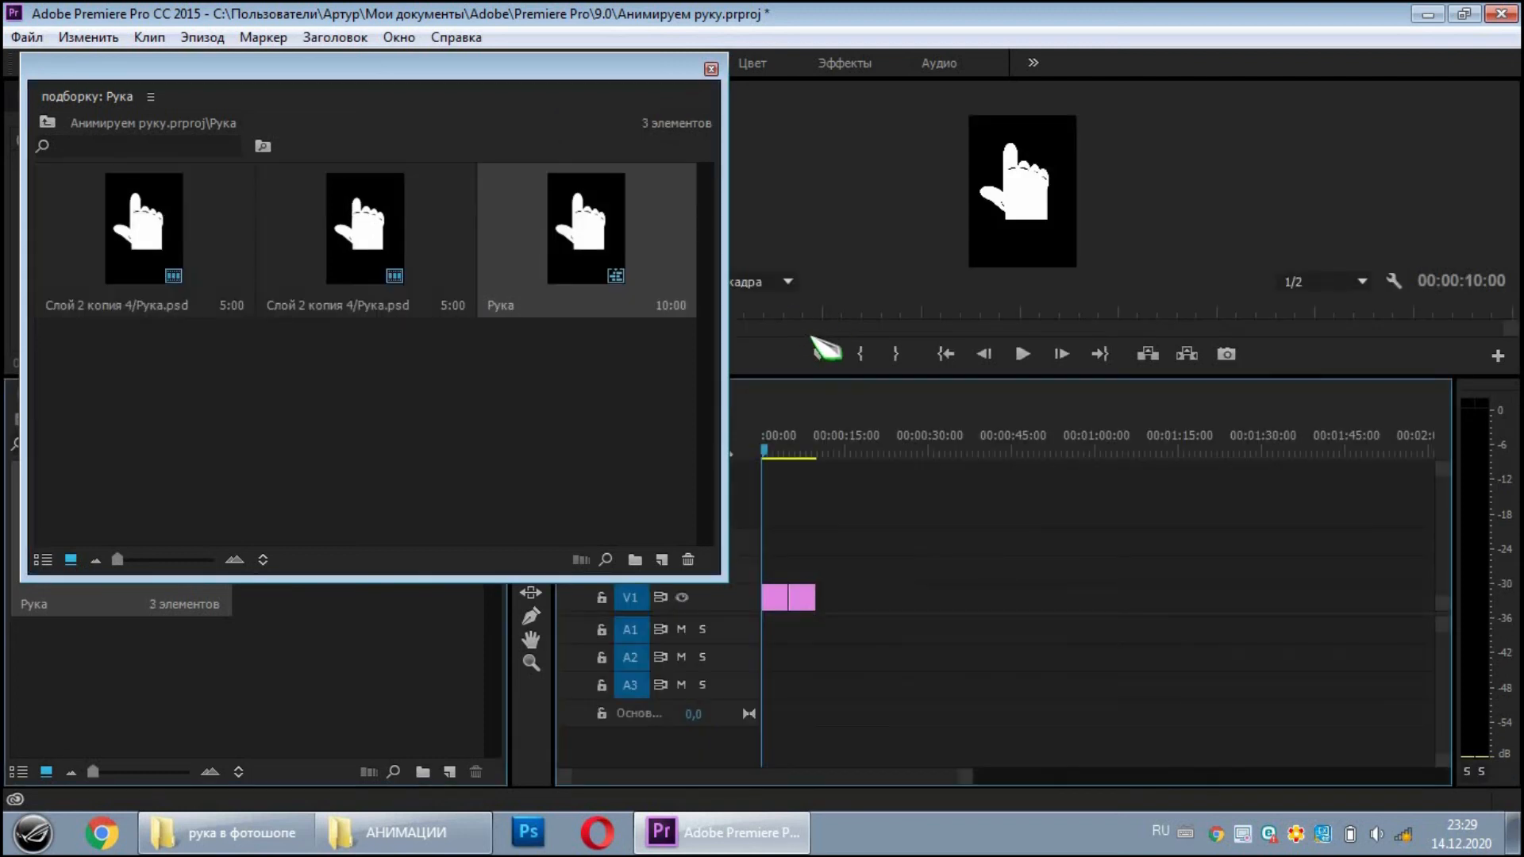
left_click(710, 70)
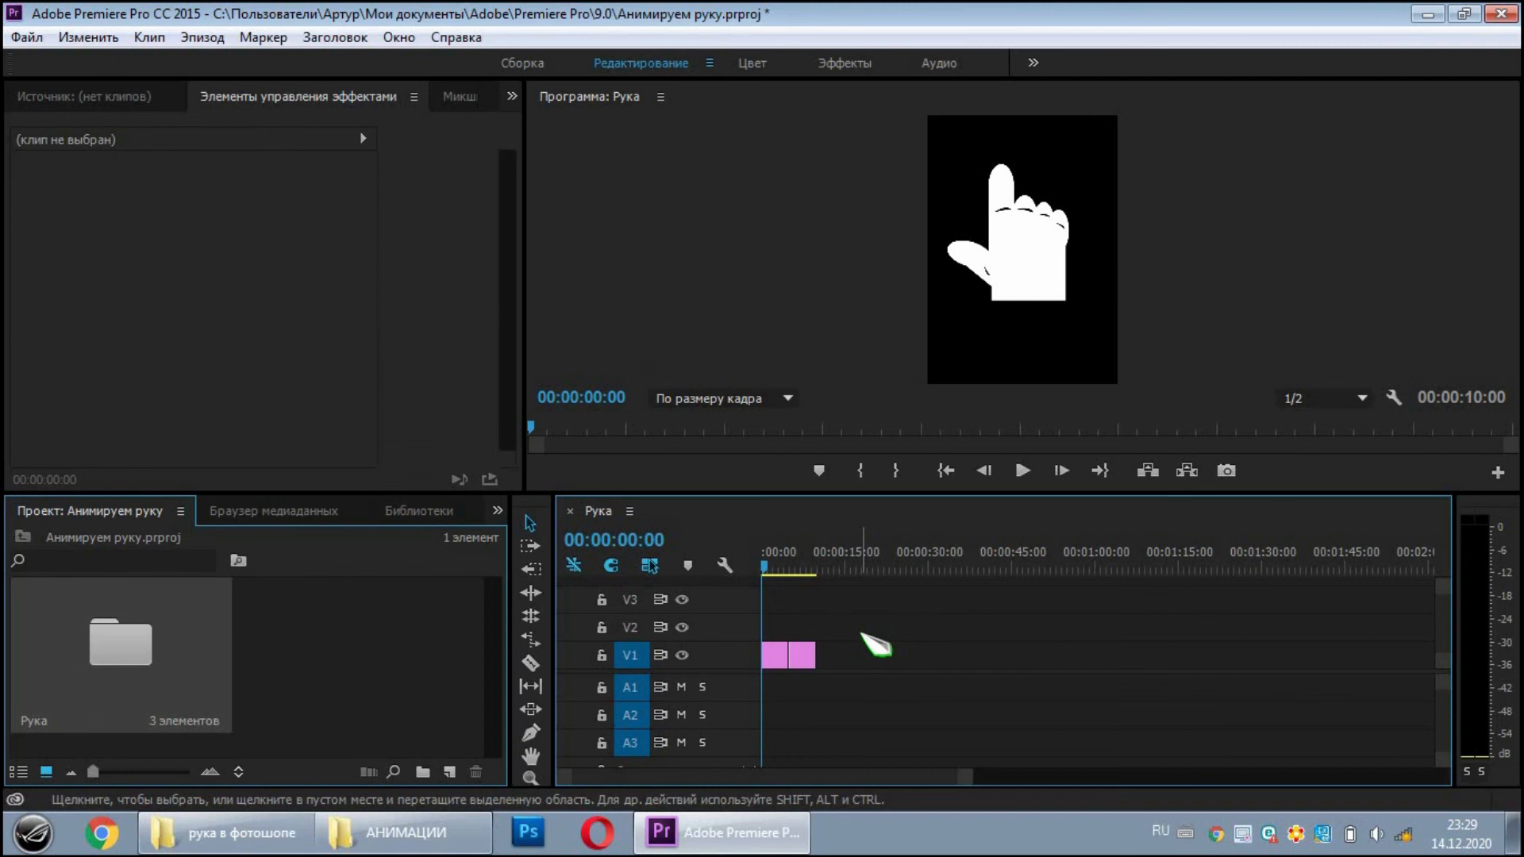
Stack the two hand clips at the start of the timeline, with the long-finger hand on V2 above the short-finger hand on V1.
key("equal")
key("equal")
key("equal")
key("minus")
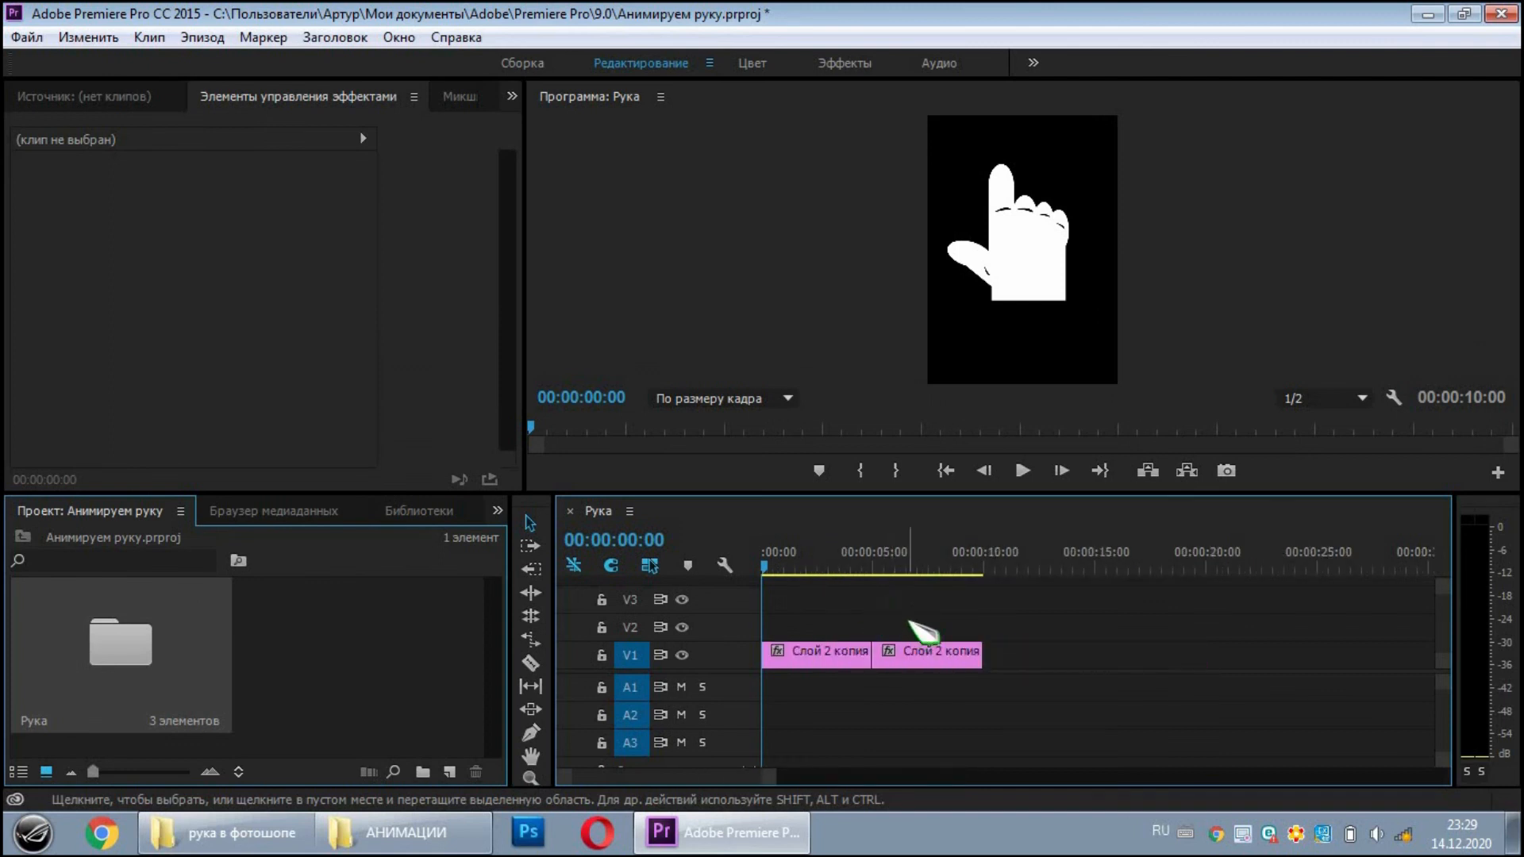
key("equal")
left_click(866, 653)
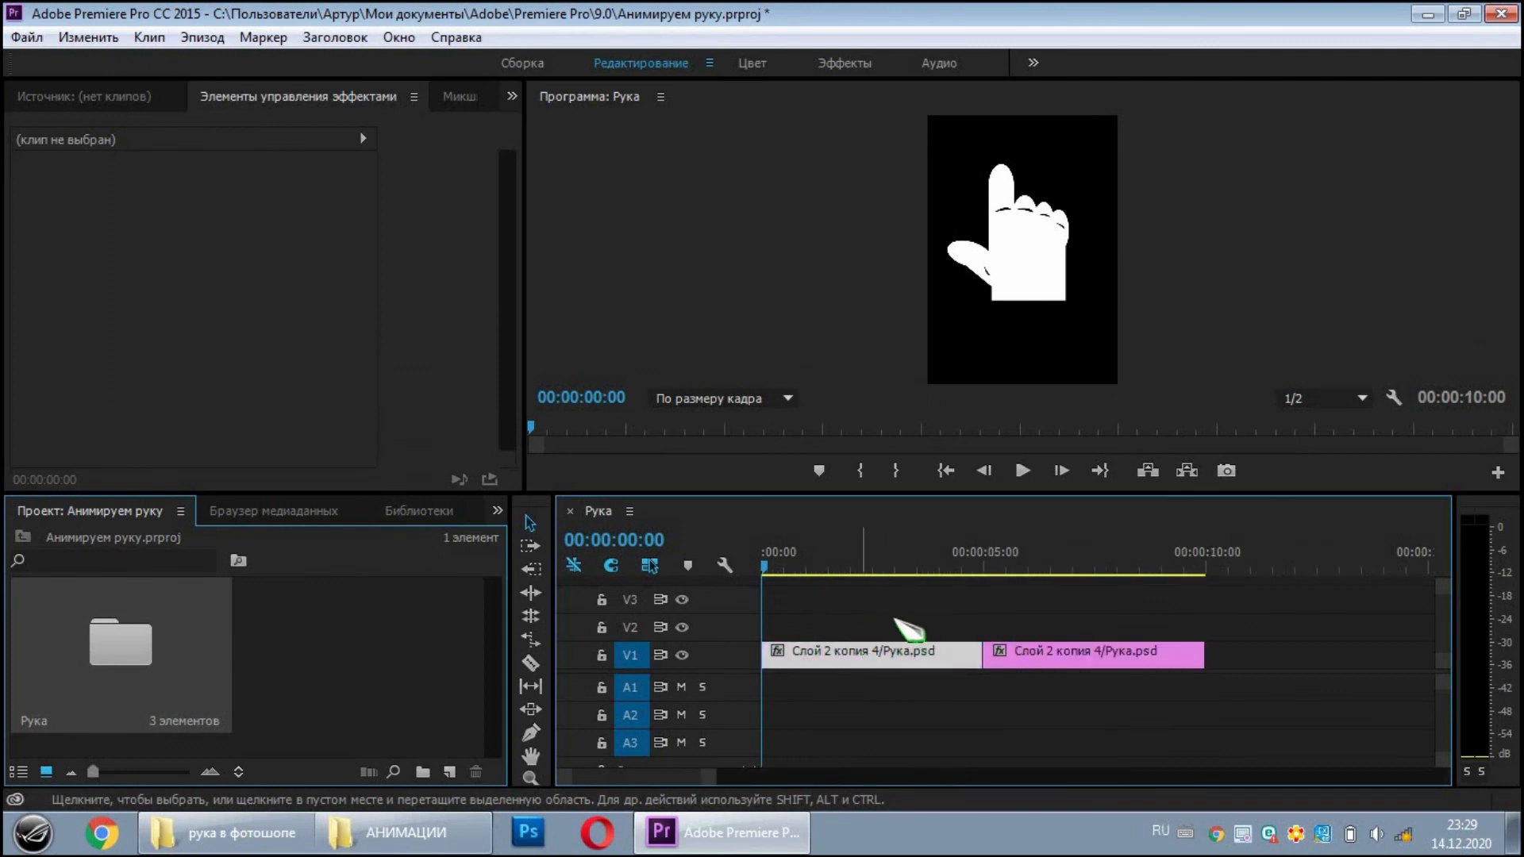
left_click_drag(847, 647, 1098, 616)
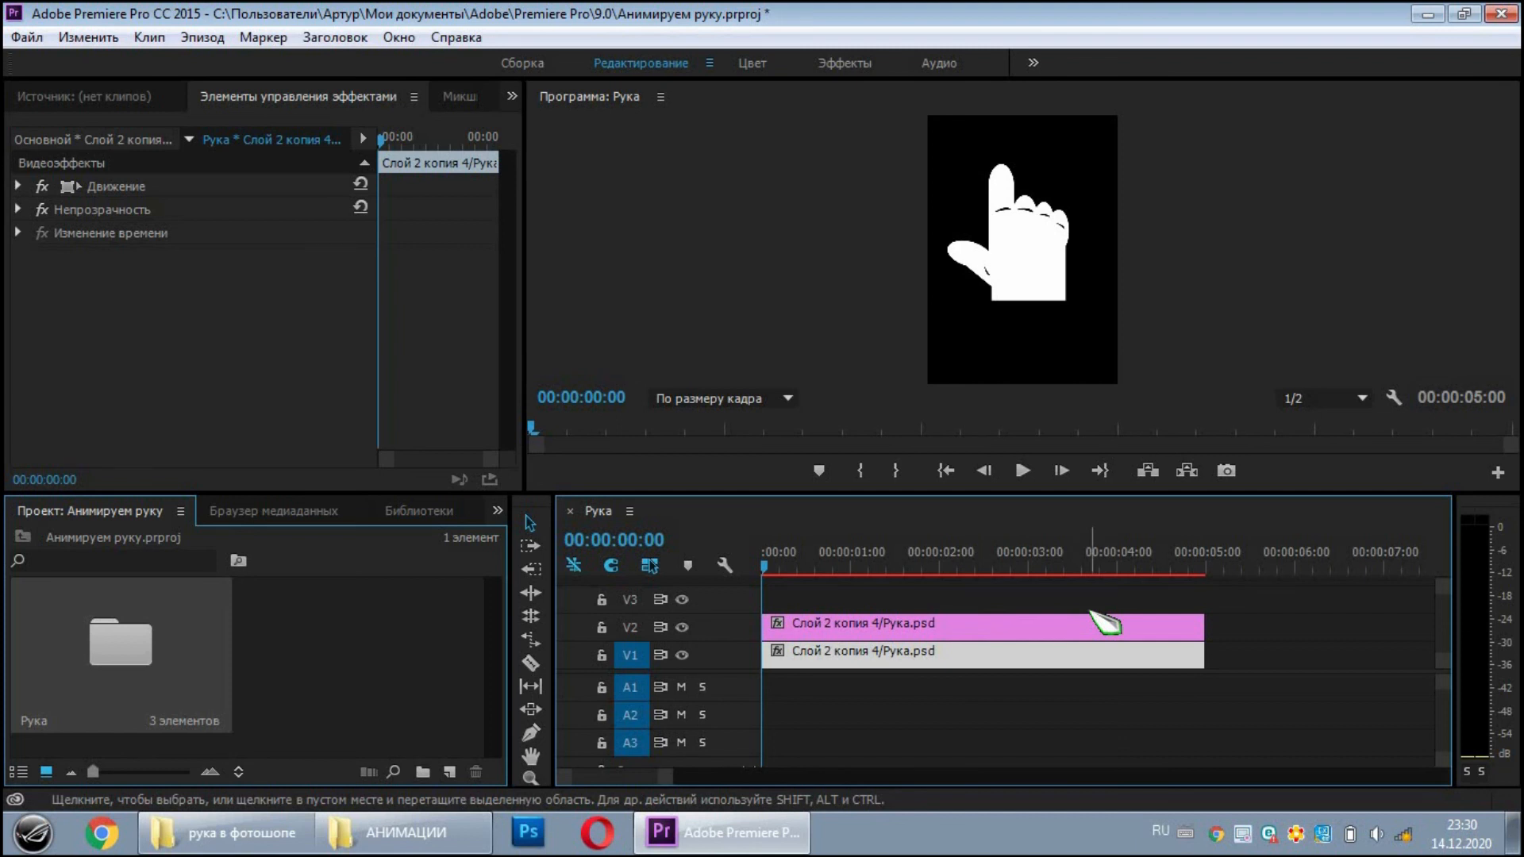
Split the long-finger hand clip on V2 at 00:00:01:00 with the Razor tool.
key("space")
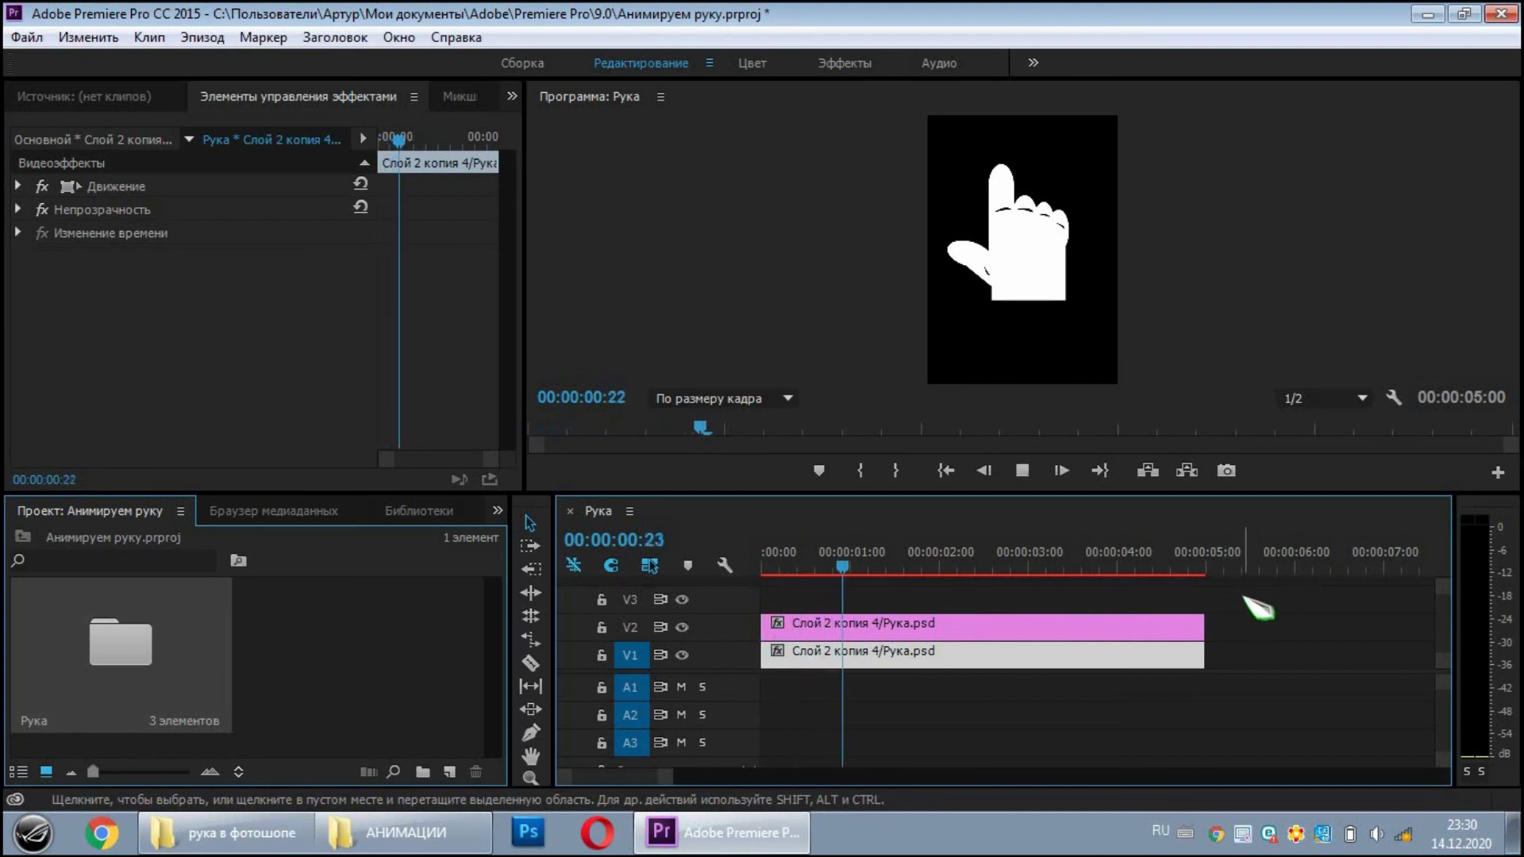
key("space")
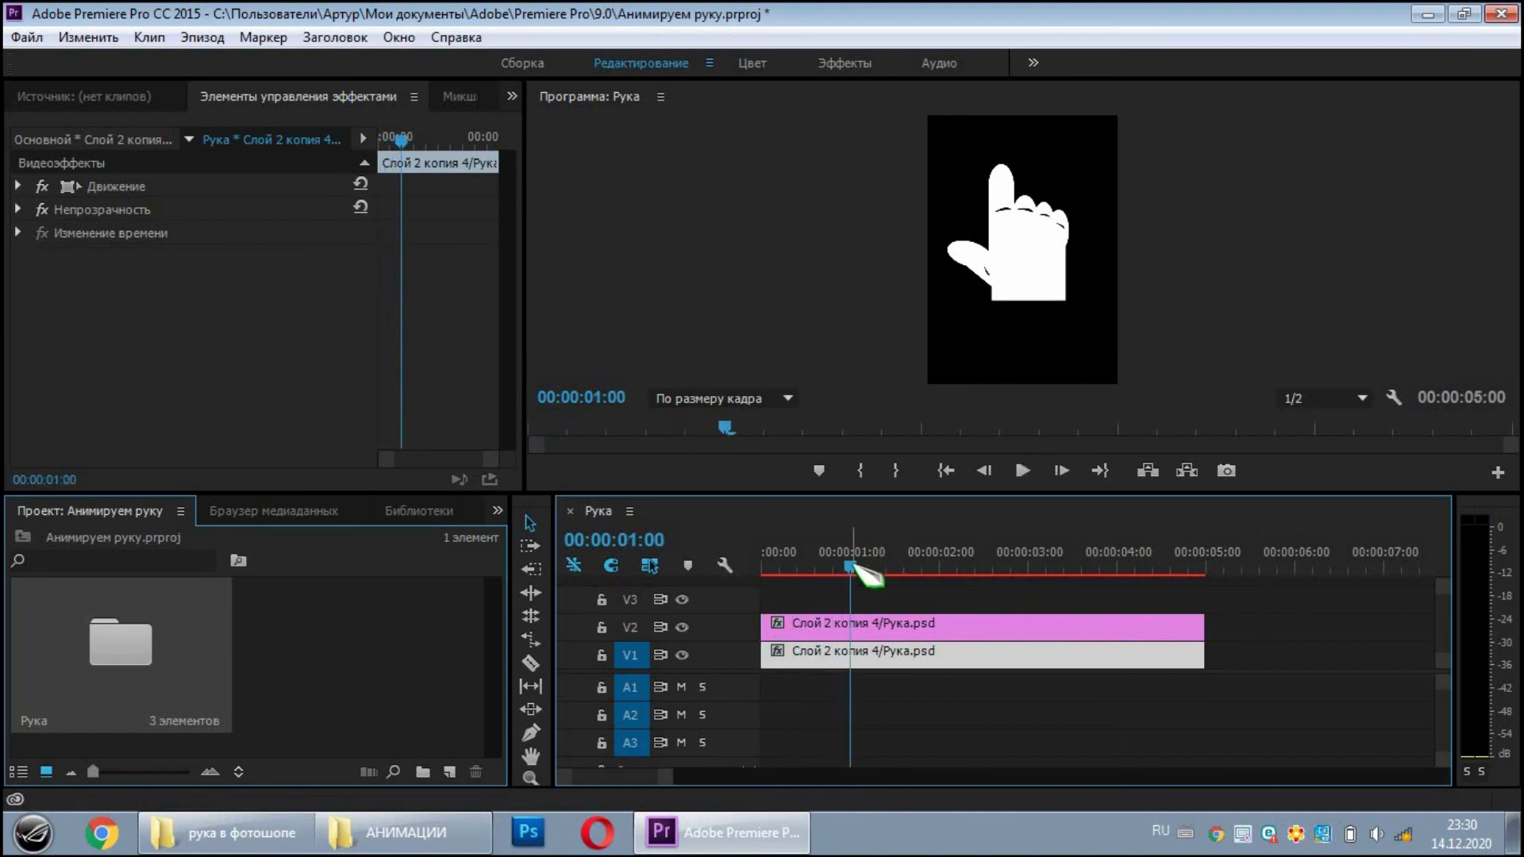
key("c")
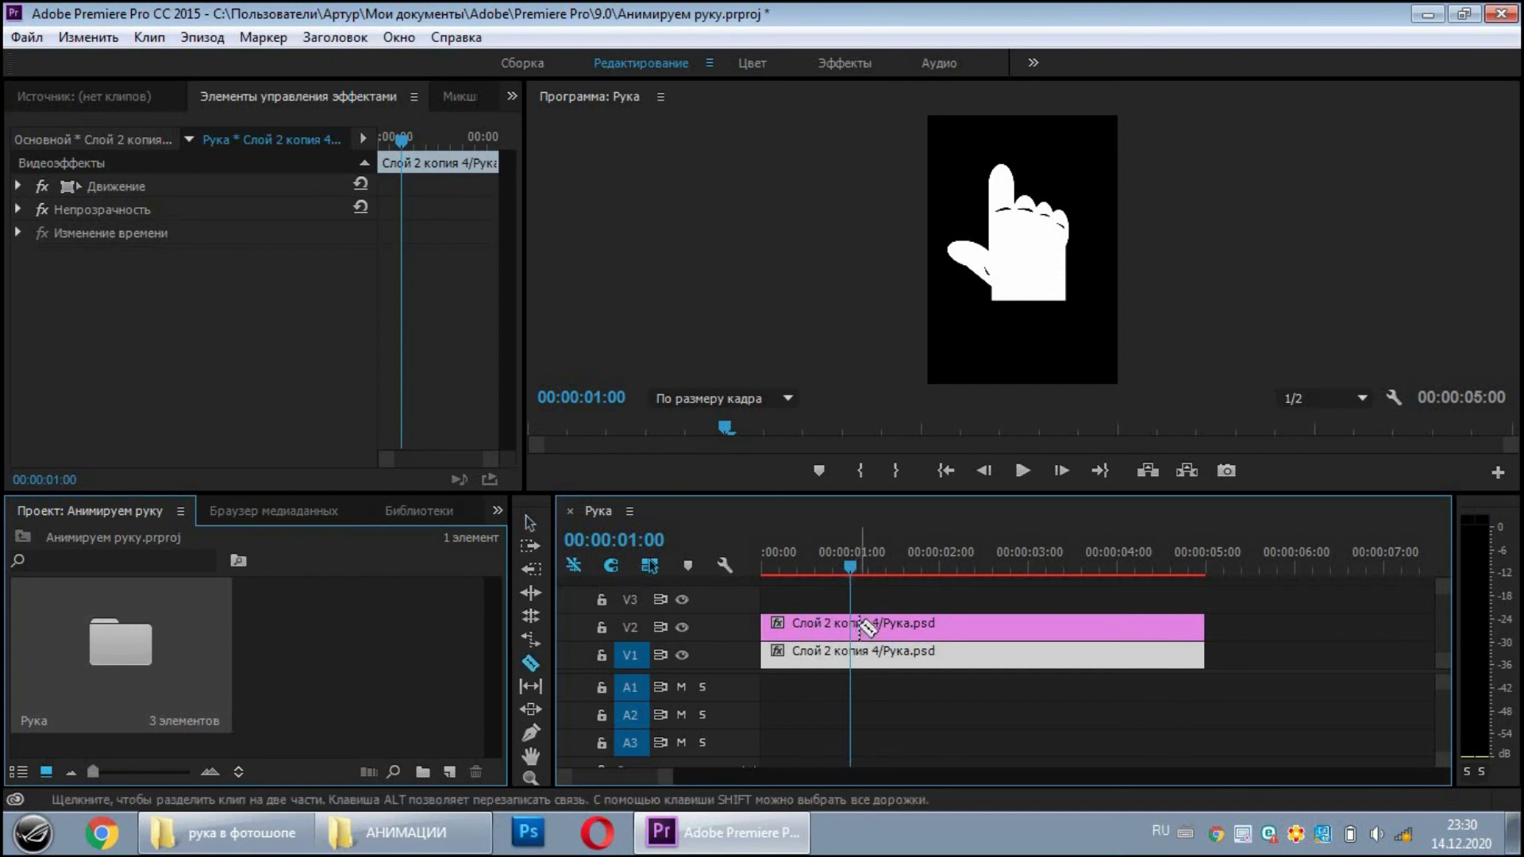
left_click(857, 624)
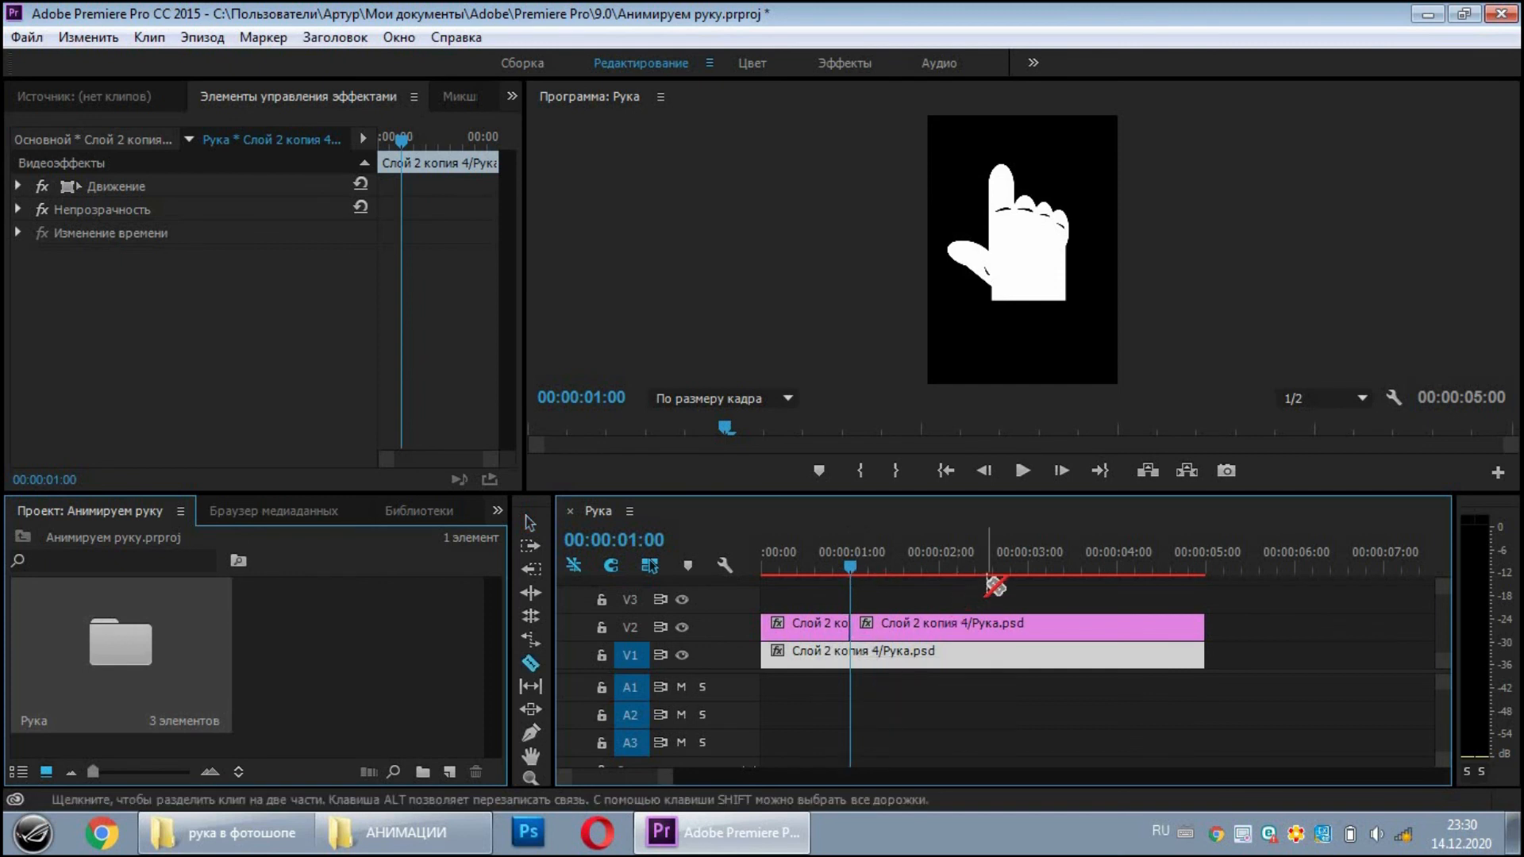
Split the V2 hand clip again at 00:00:01:07 and delete the short piece between the two cuts.
key("space")
key("space")
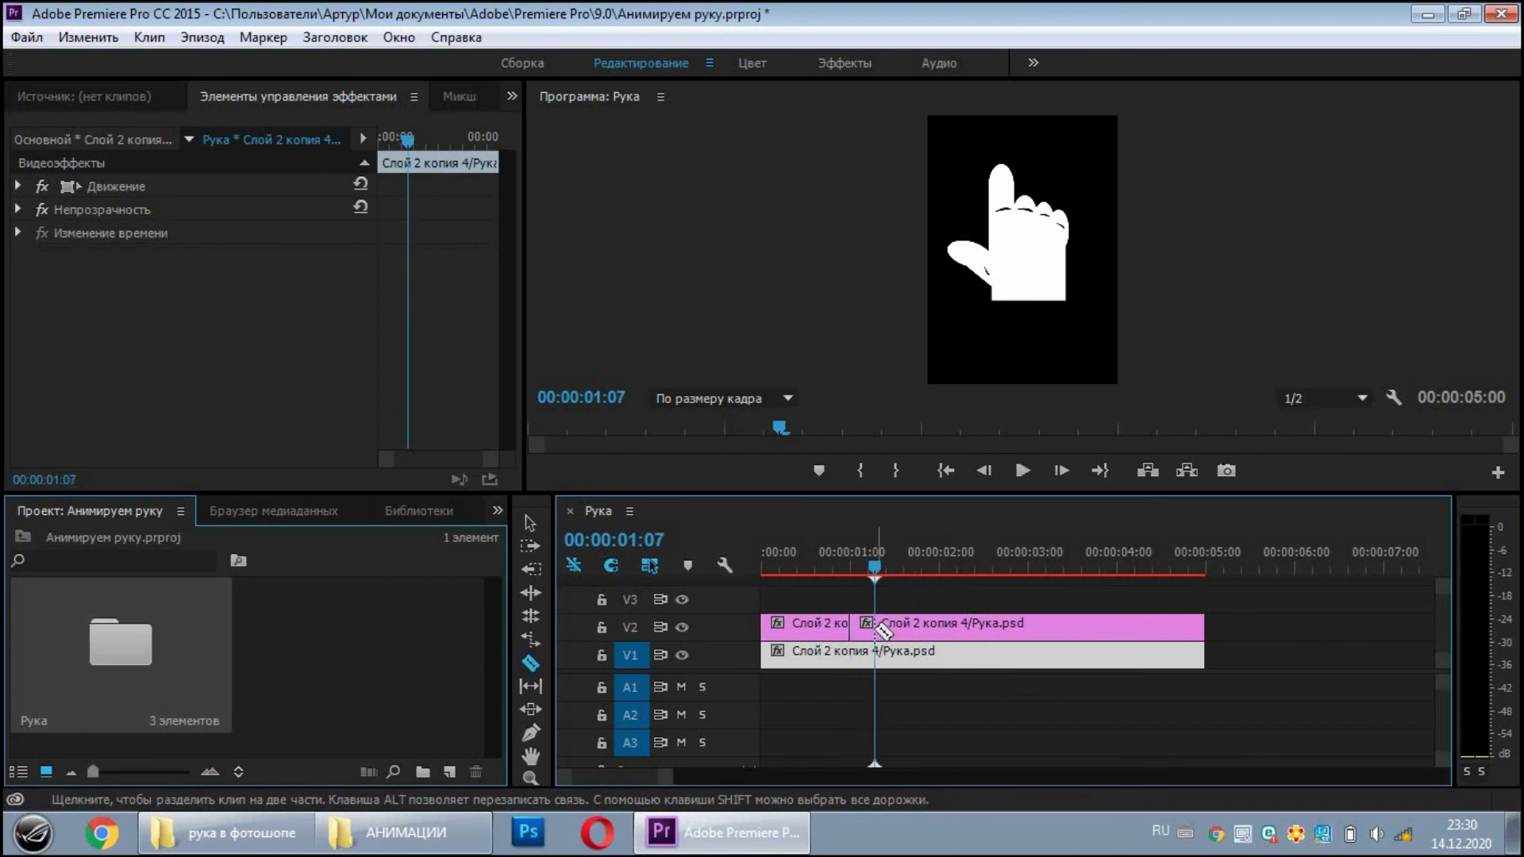
left_click(874, 626)
key("v")
left_click(863, 626)
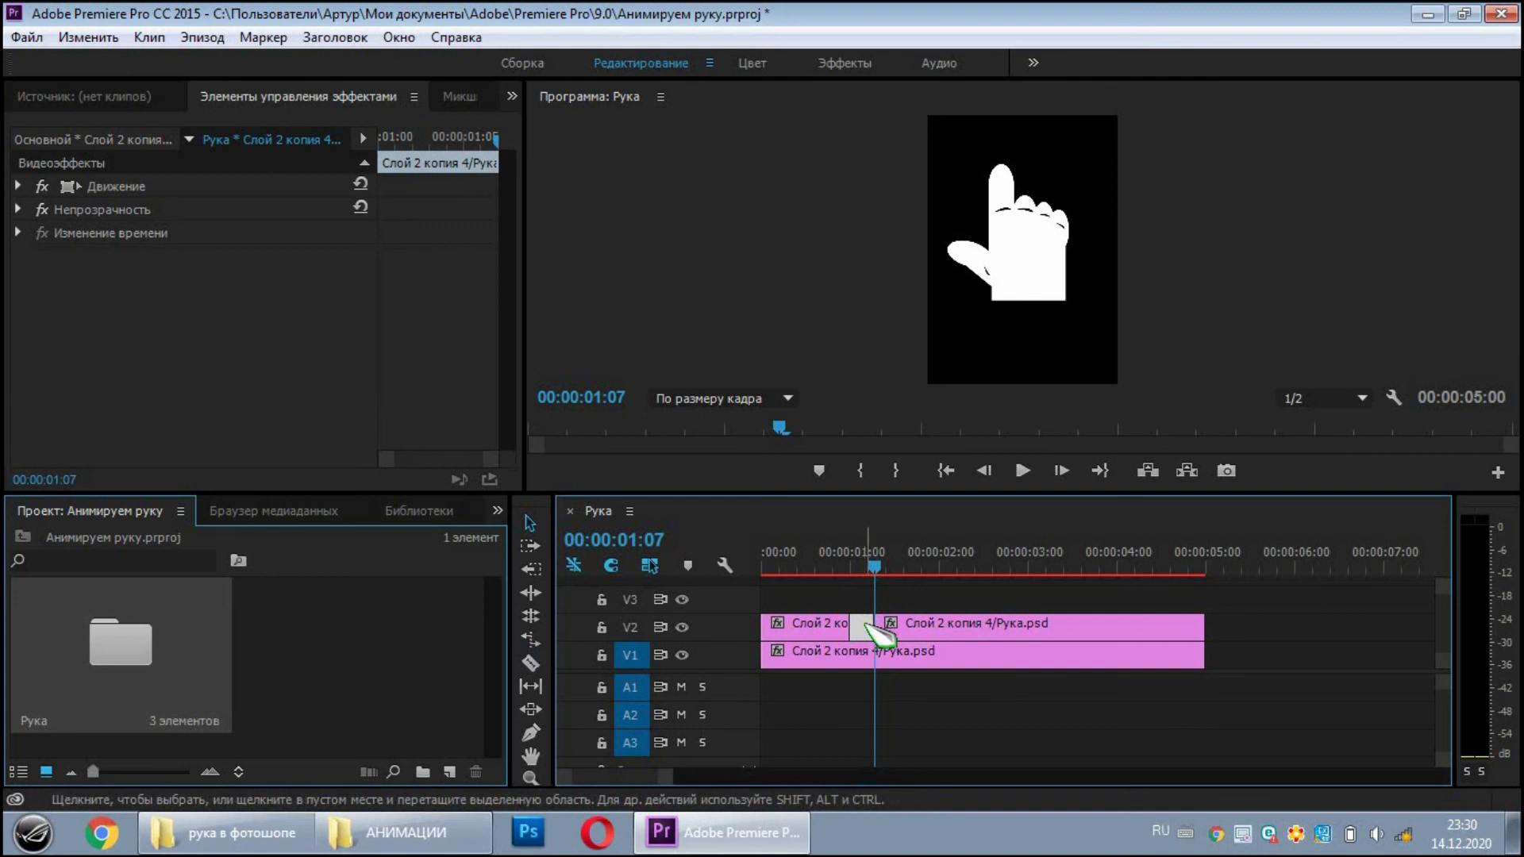
key("Delete")
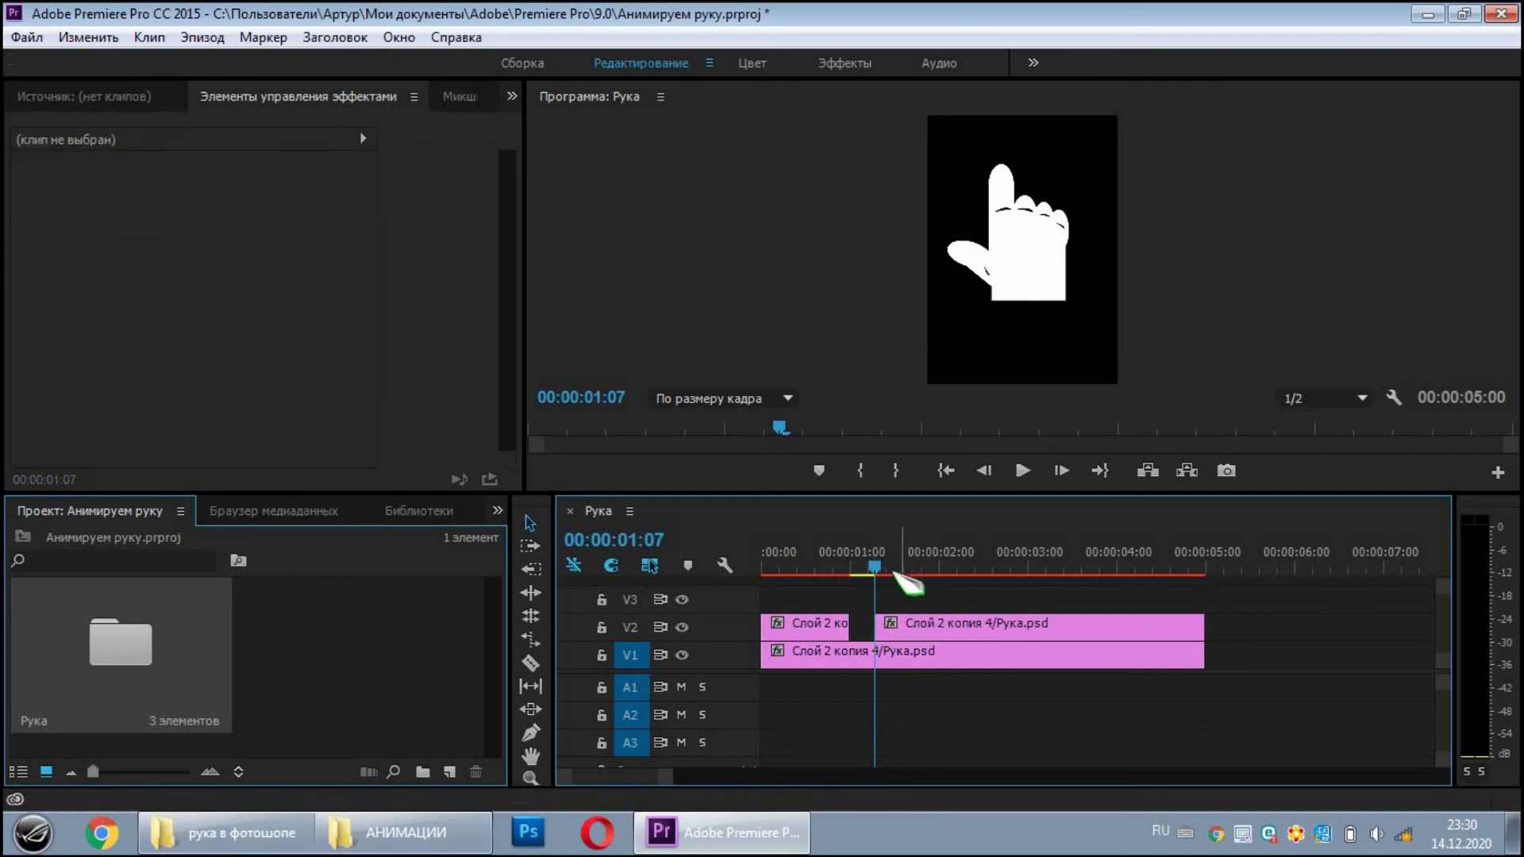
Play the sequence from the start to check the finger movement at the gap in V2.
left_click_drag(878, 566, 762, 584)
key("space")
key("space")
key("space")
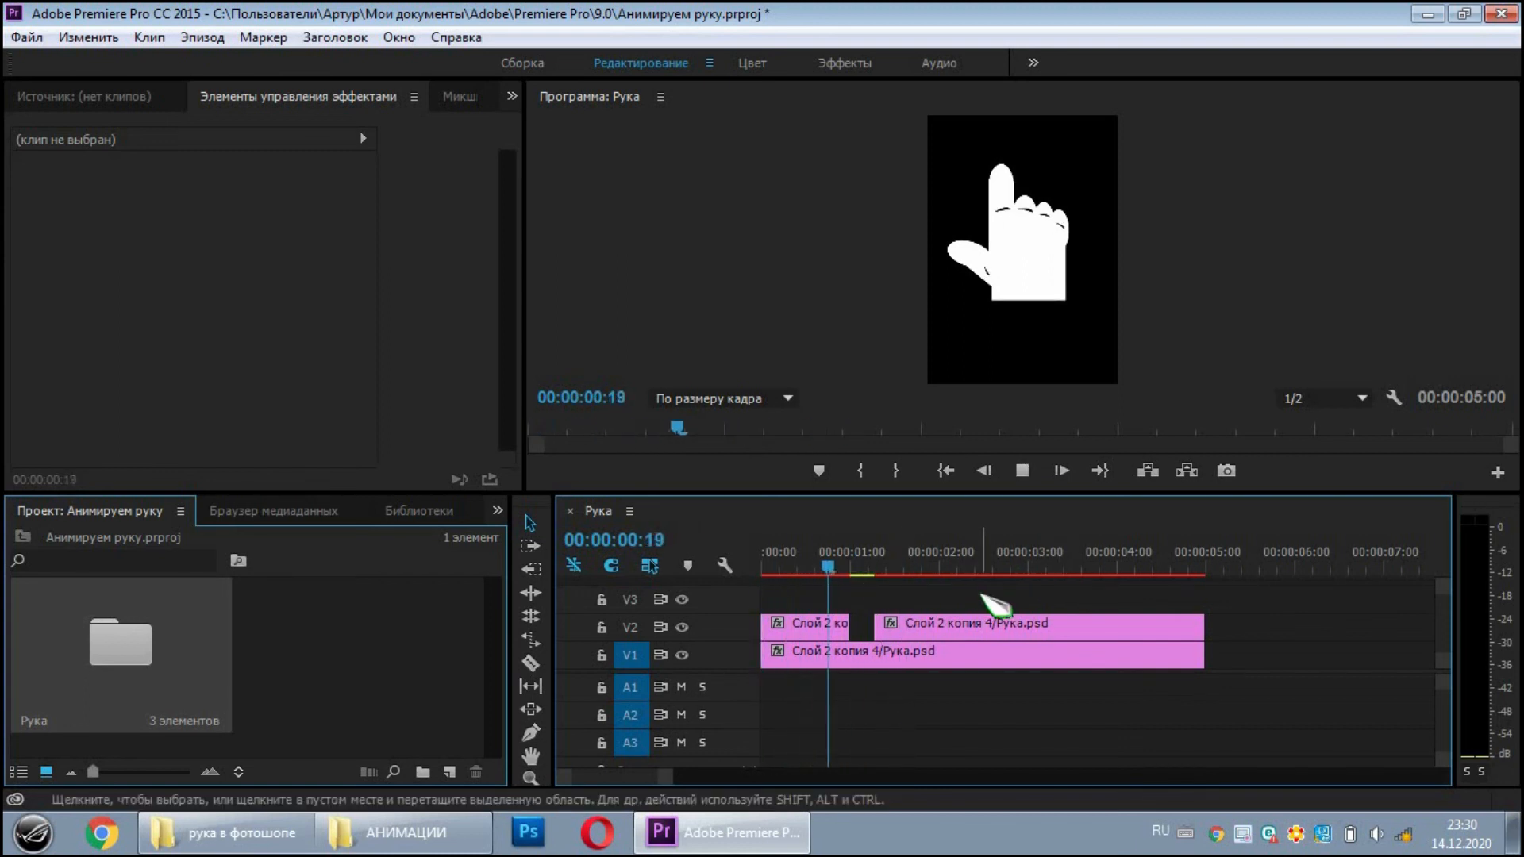
key("space")
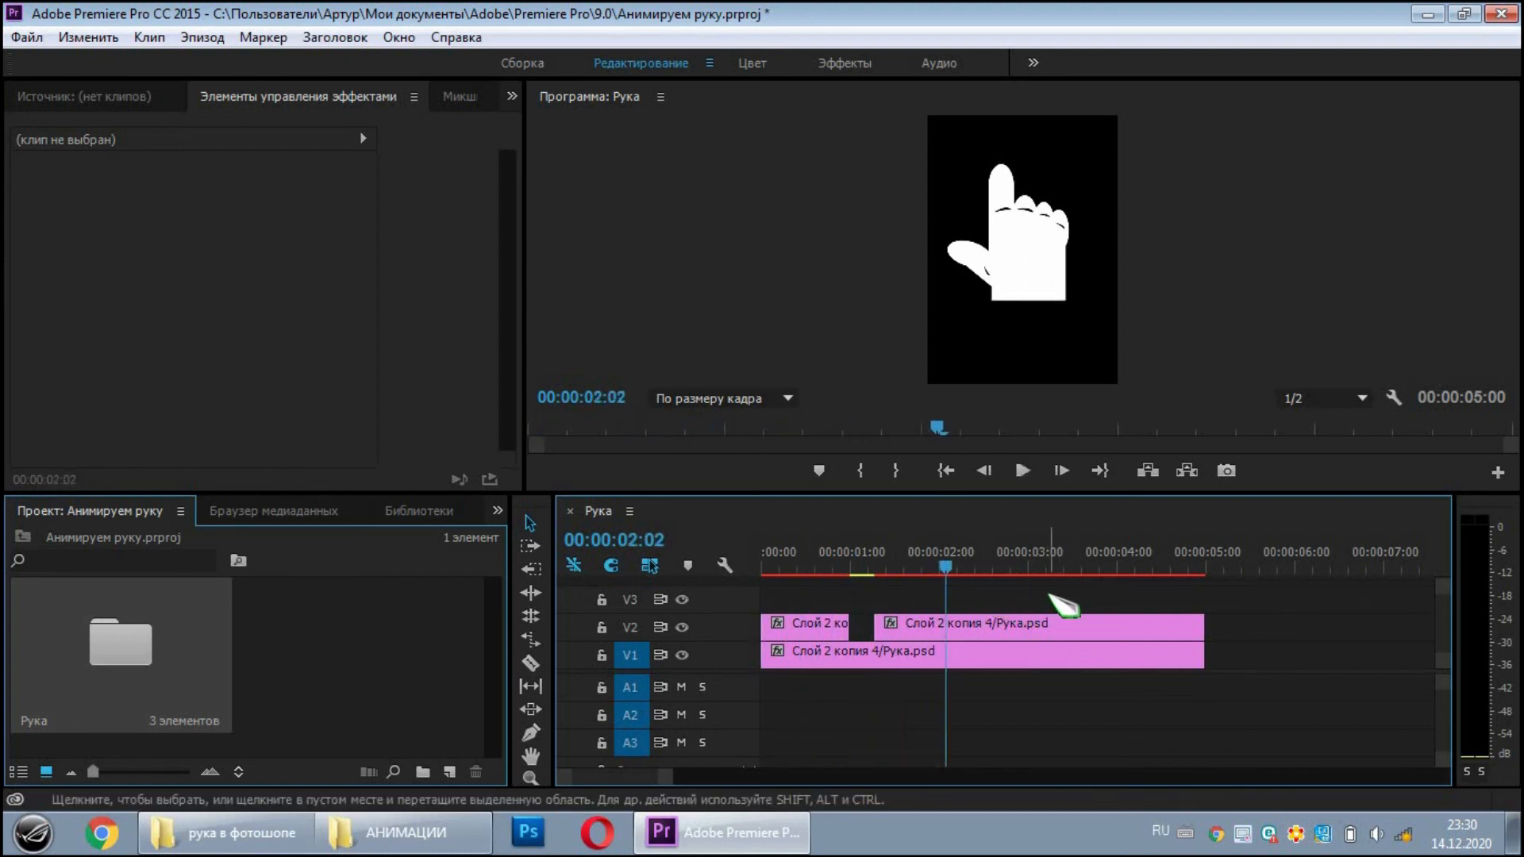
Split the hand clips on both V2 and V1 at 00:00:03:01 with the Razor tool.
key("c")
left_click_drag(947, 566, 939, 566)
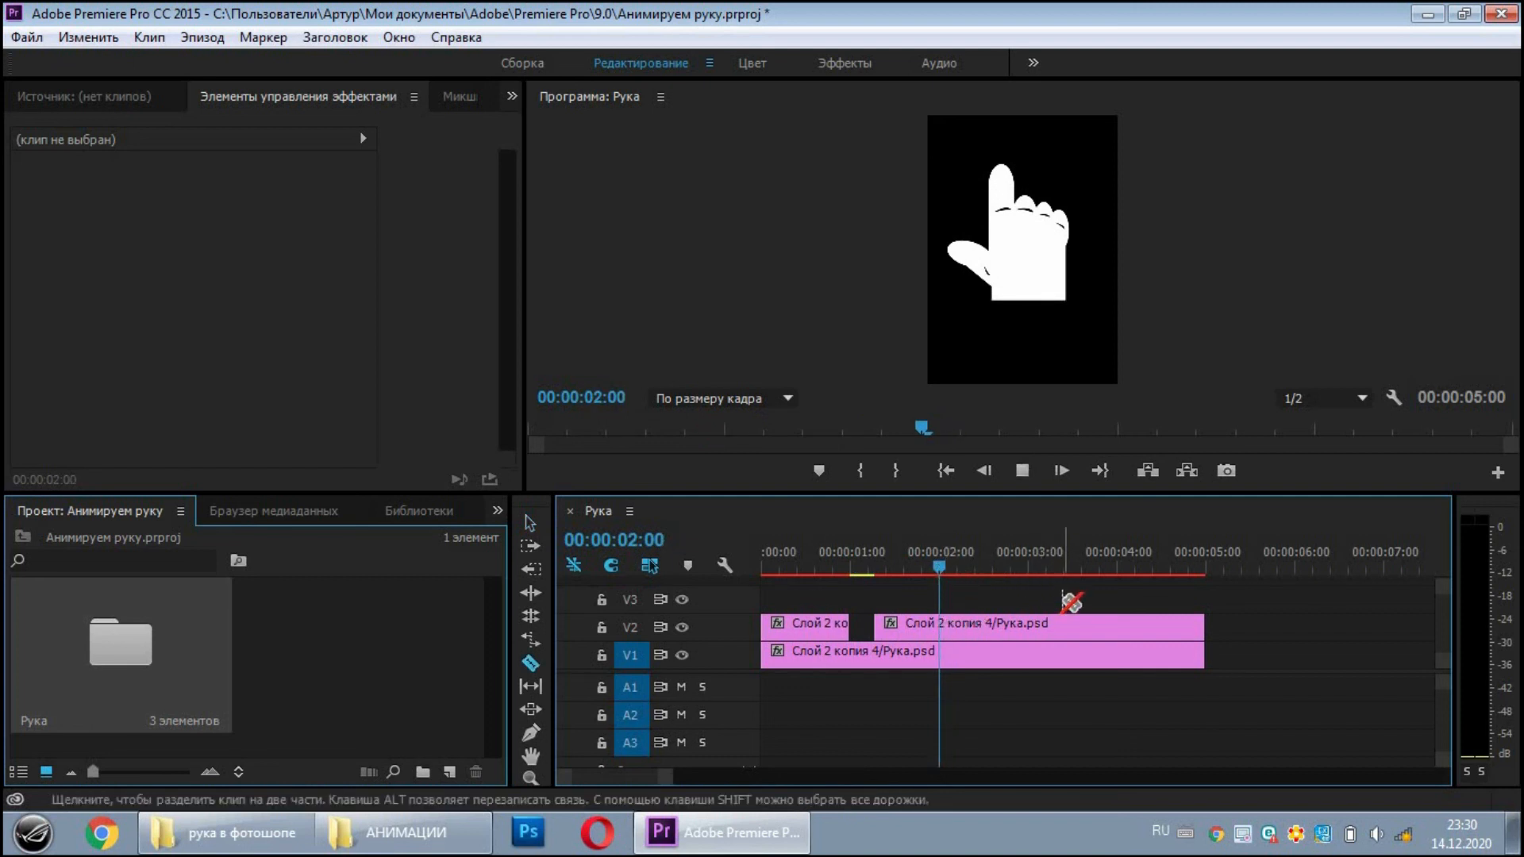
key("space")
key("space")
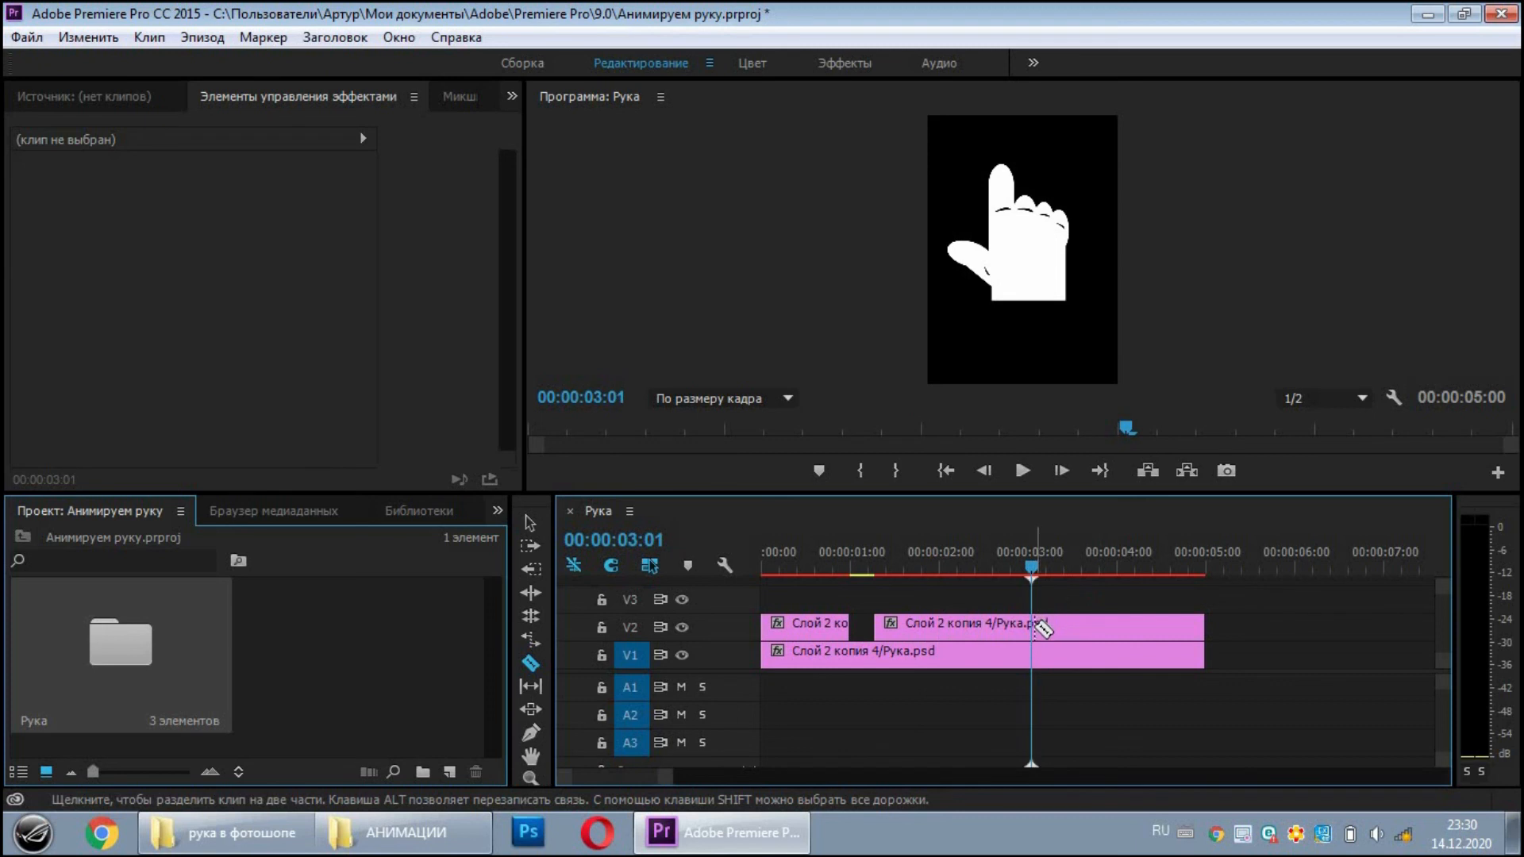
left_click(1035, 625)
left_click(1036, 652)
Delete the V2 and V1 clip pieces that follow the cut at 00:00:03:01.
key("v")
left_click(1091, 627)
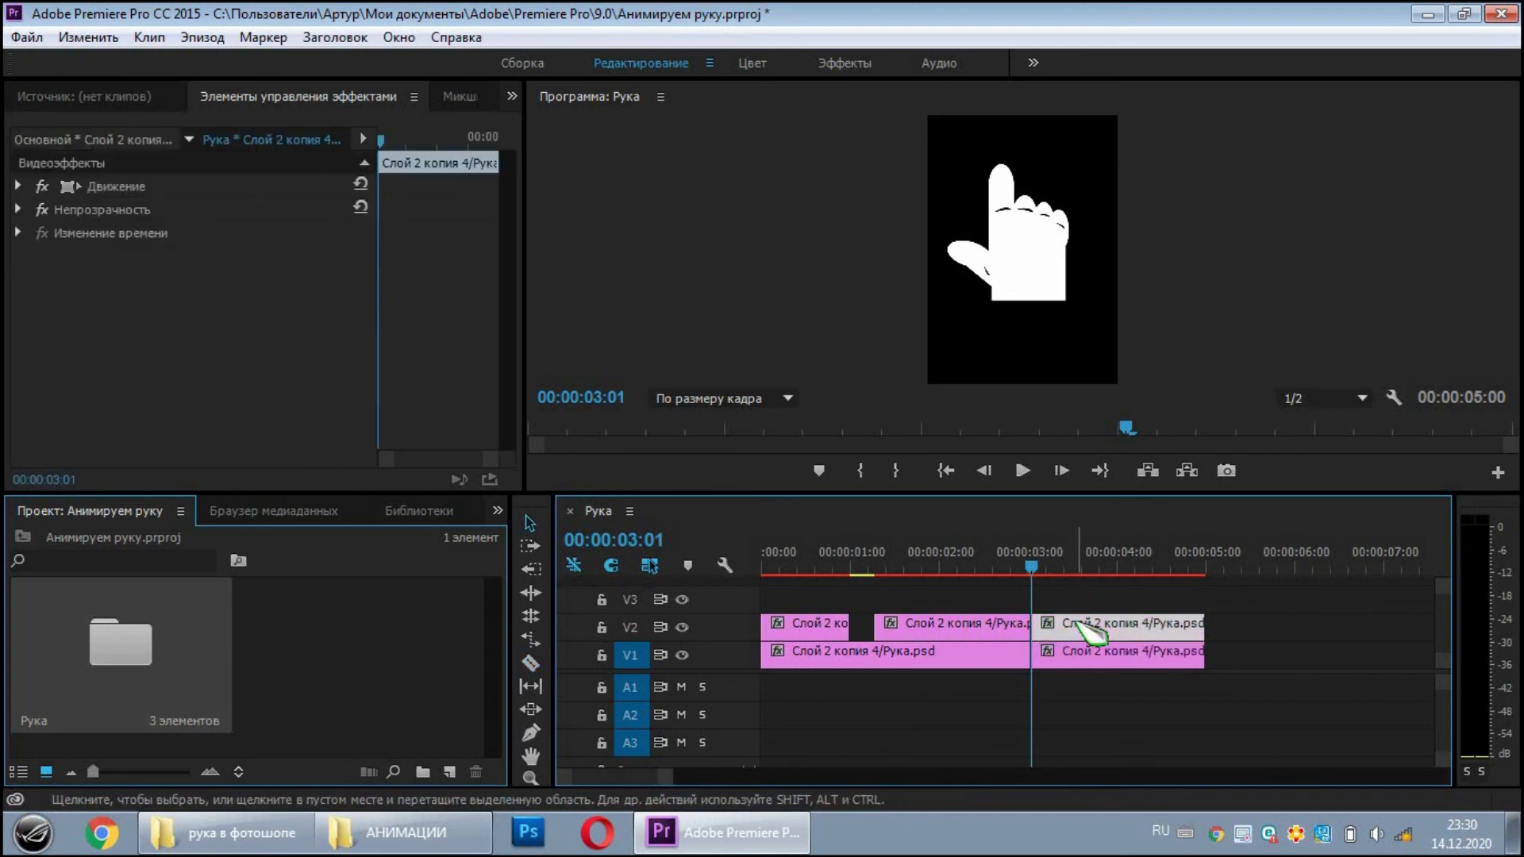
key("Delete")
left_click(1078, 652)
key("Delete")
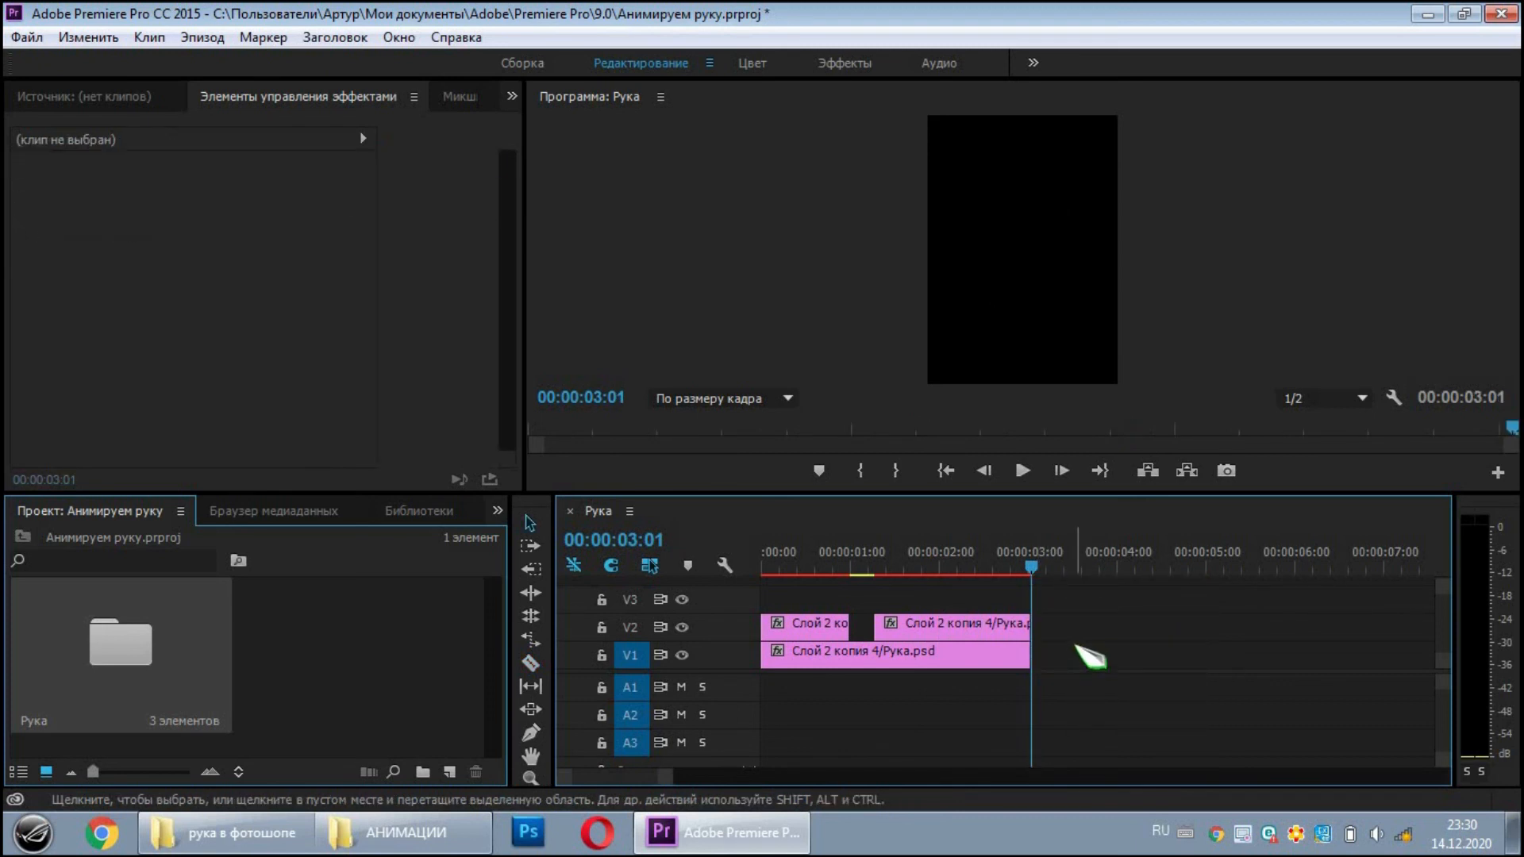
Set up a media export in QuickTime format with the preset "GoPro CineForm RGB, 12 бит с альфа-каналом, рендеринг при максимальной битовой глубине".
left_click_drag(871, 567, 821, 567)
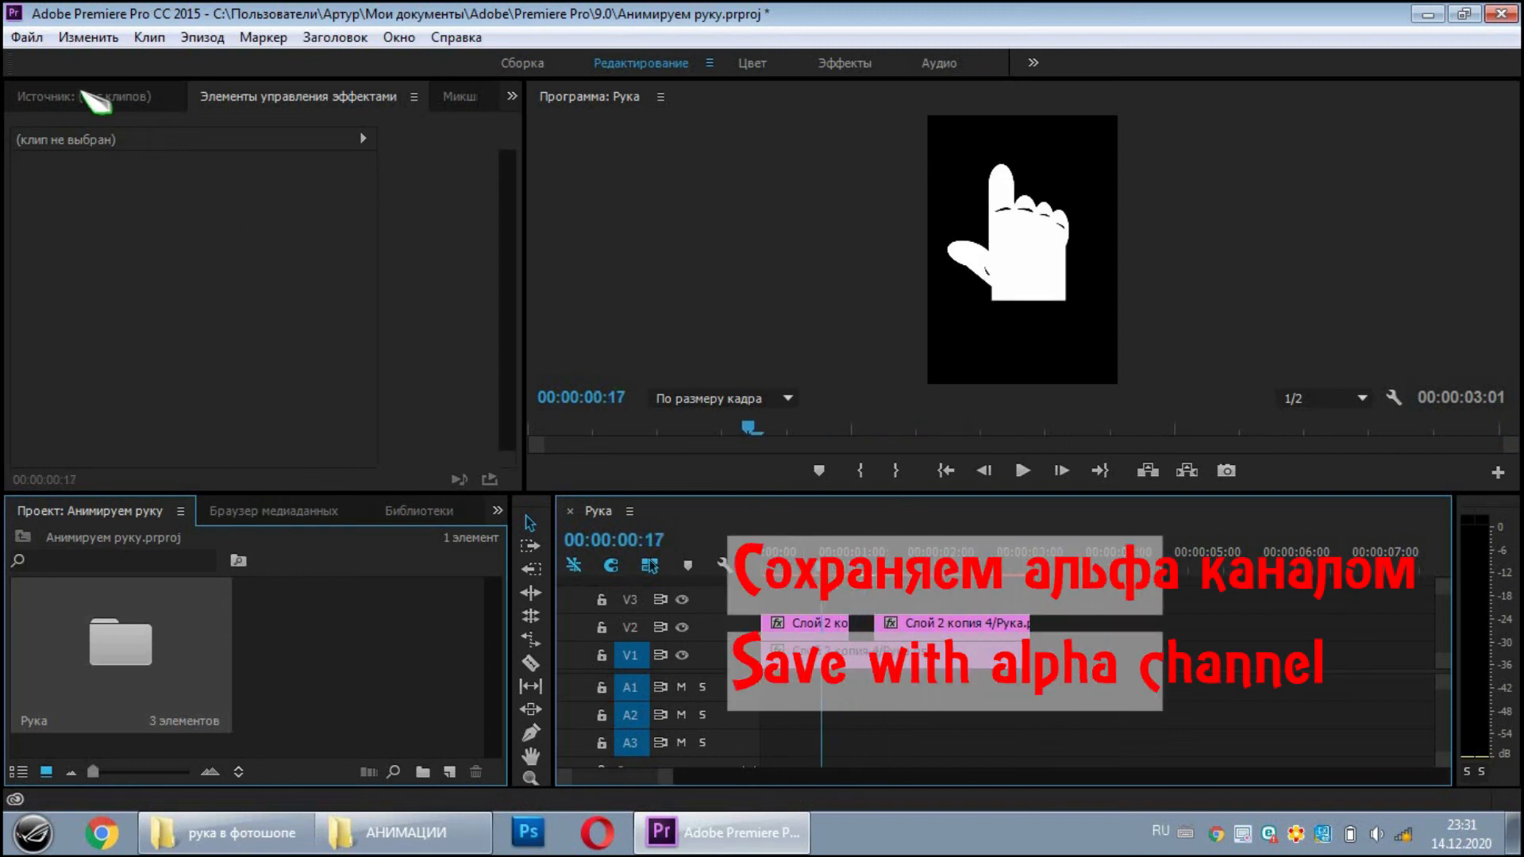
left_click(32, 36)
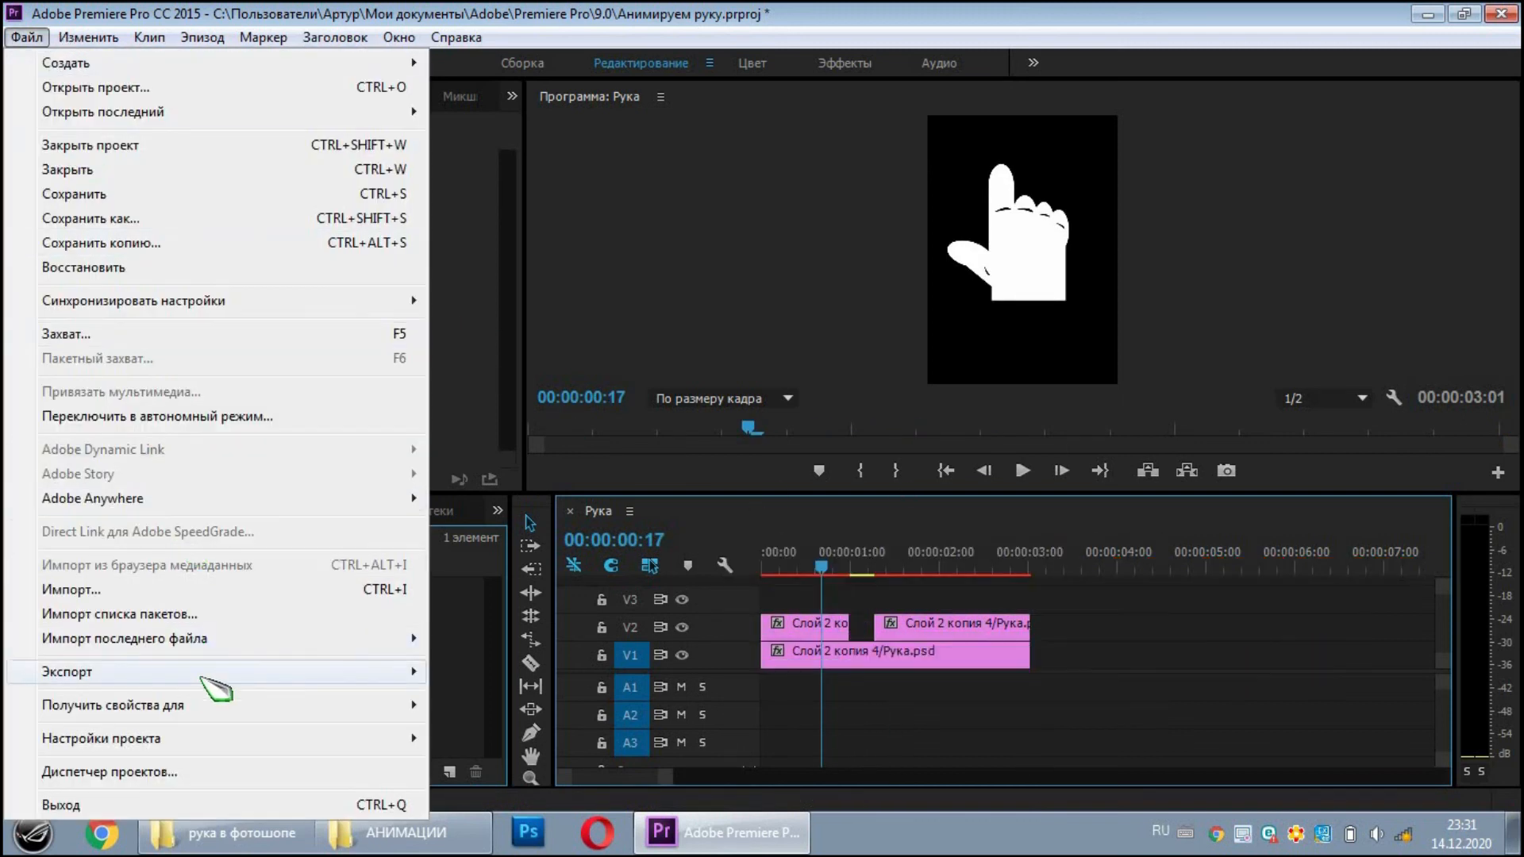
mouse_move(238, 673)
left_click(578, 402)
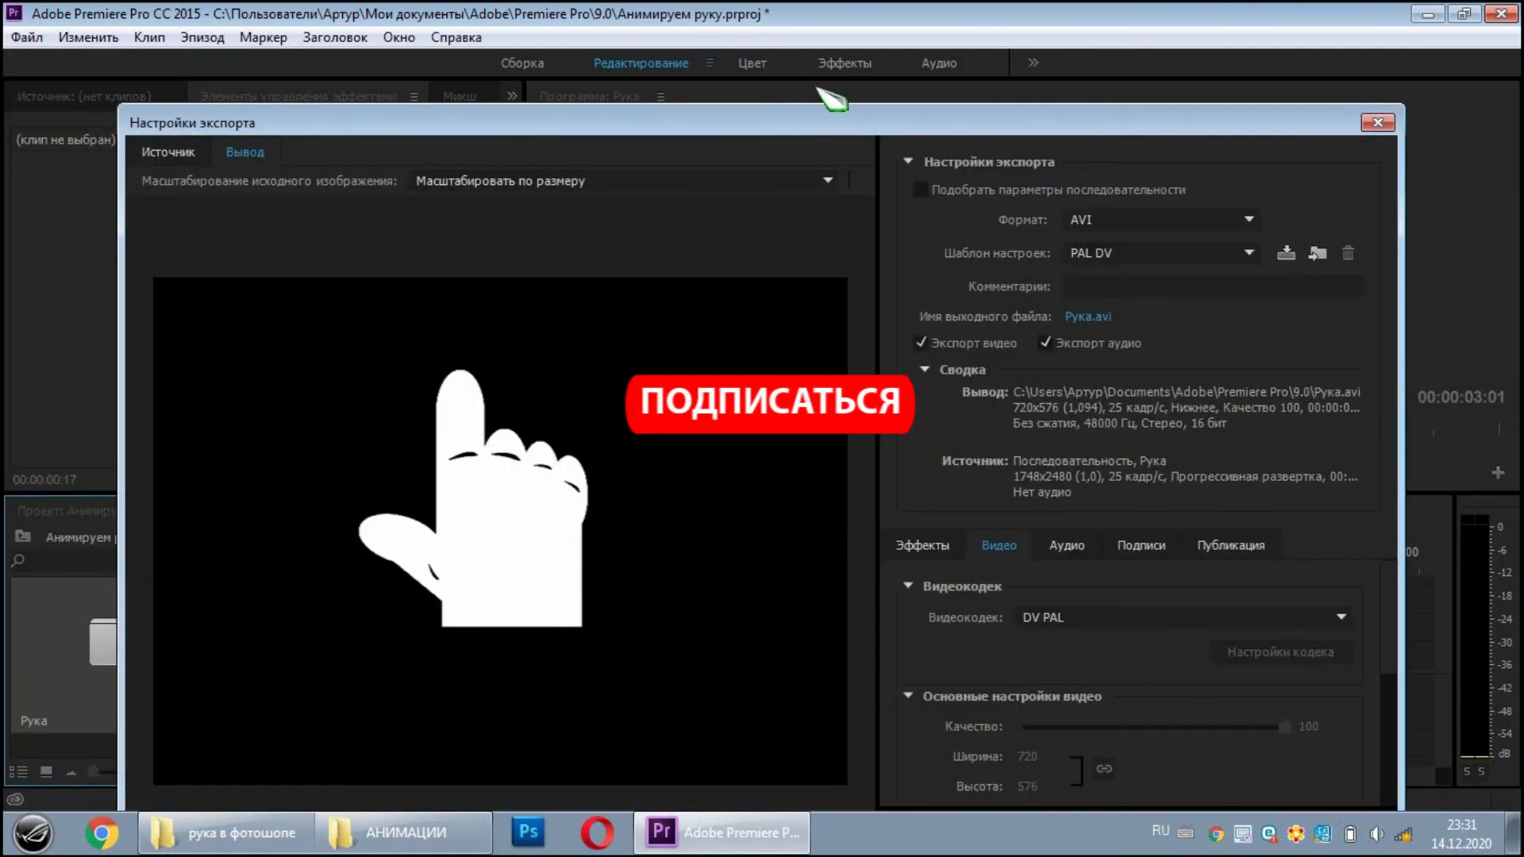
left_click_drag(816, 111, 826, 71)
left_click(1226, 170)
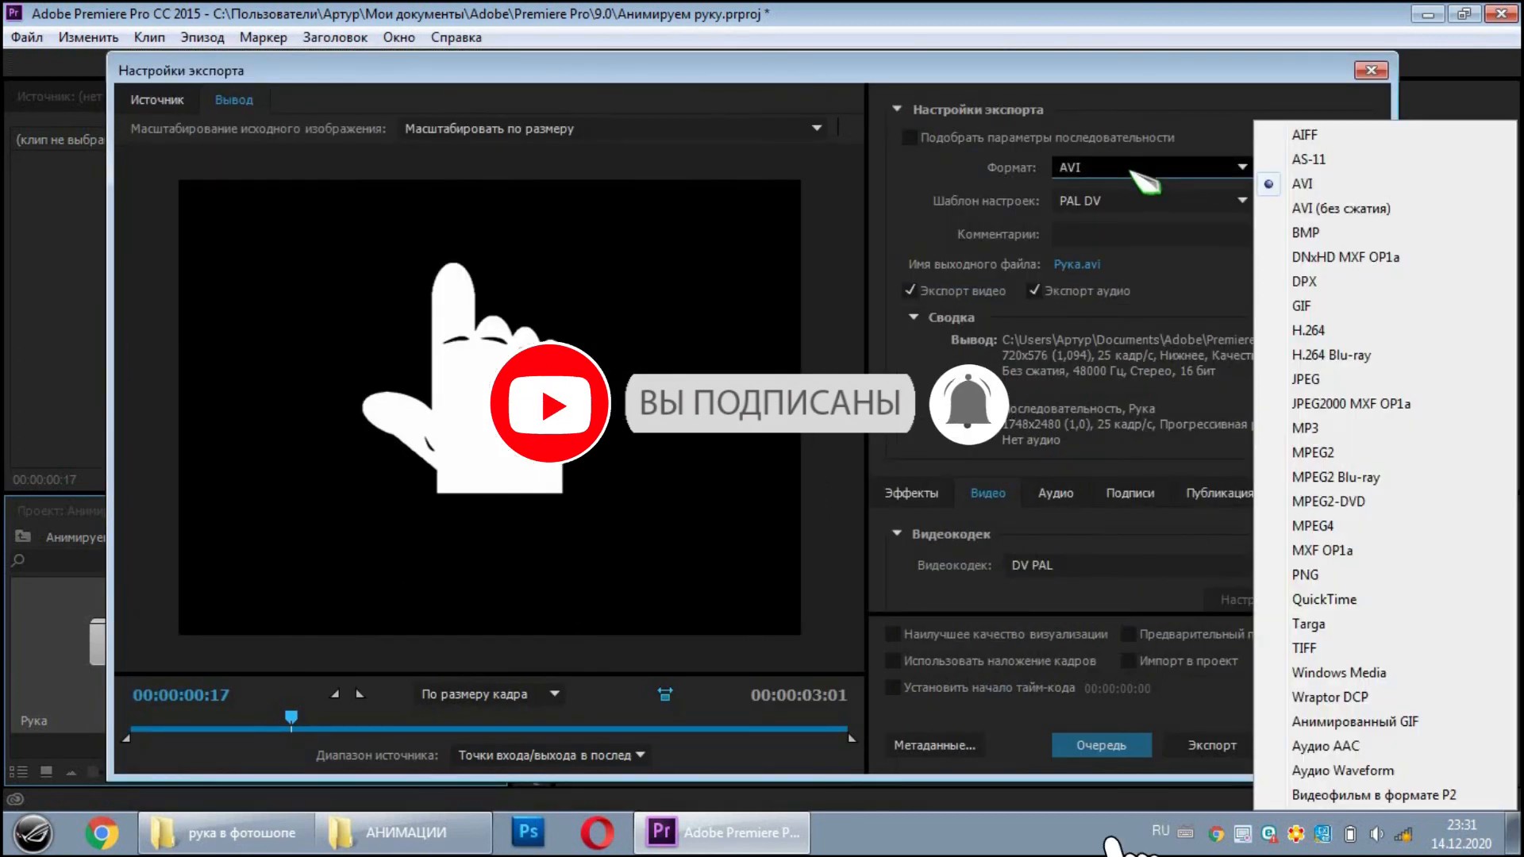
left_click(1270, 624)
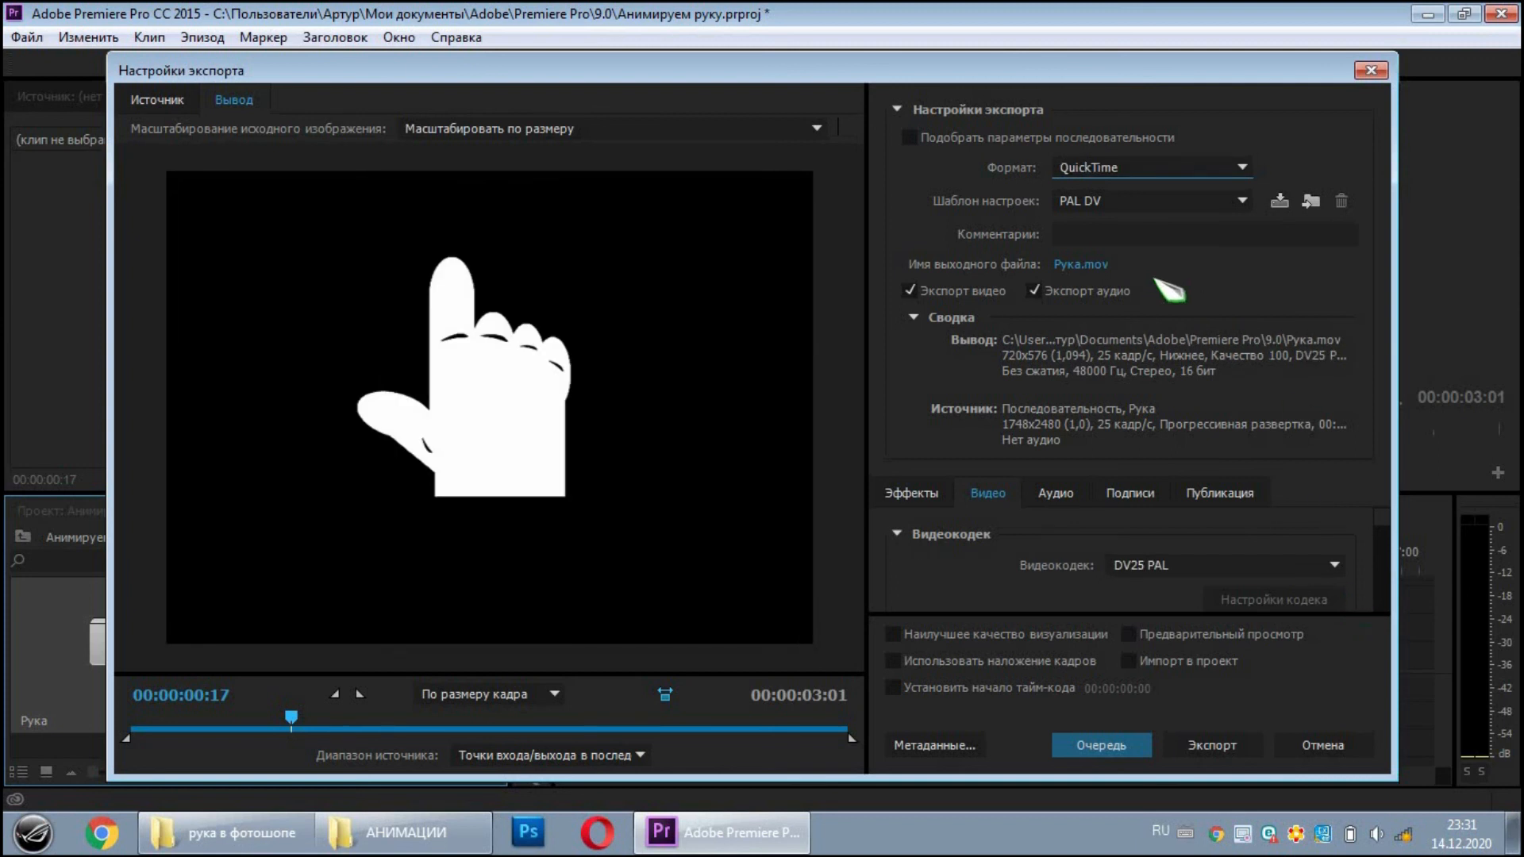
left_click(1159, 203)
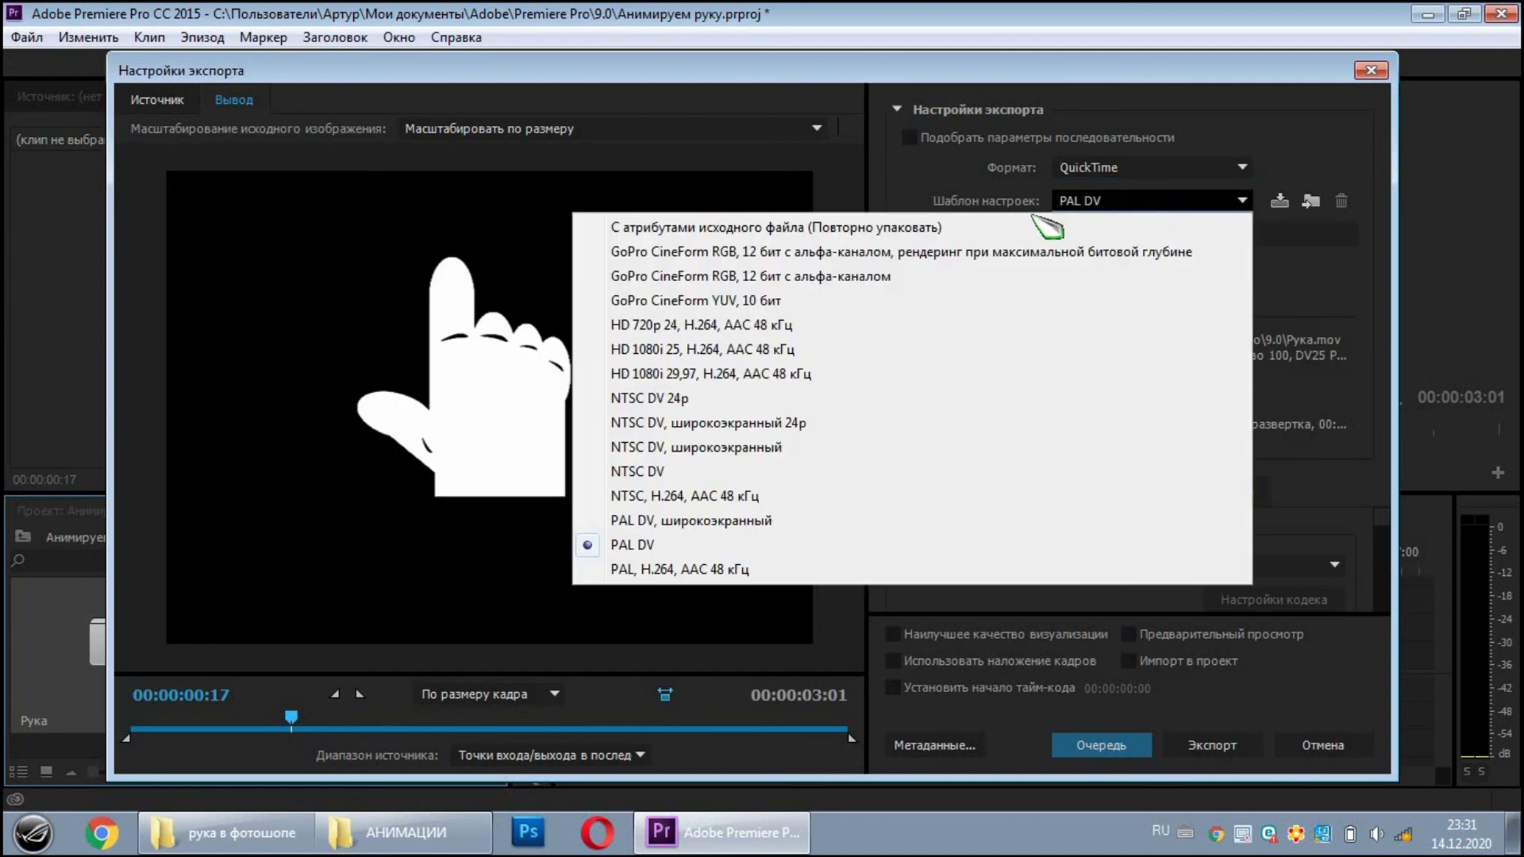
left_click(888, 252)
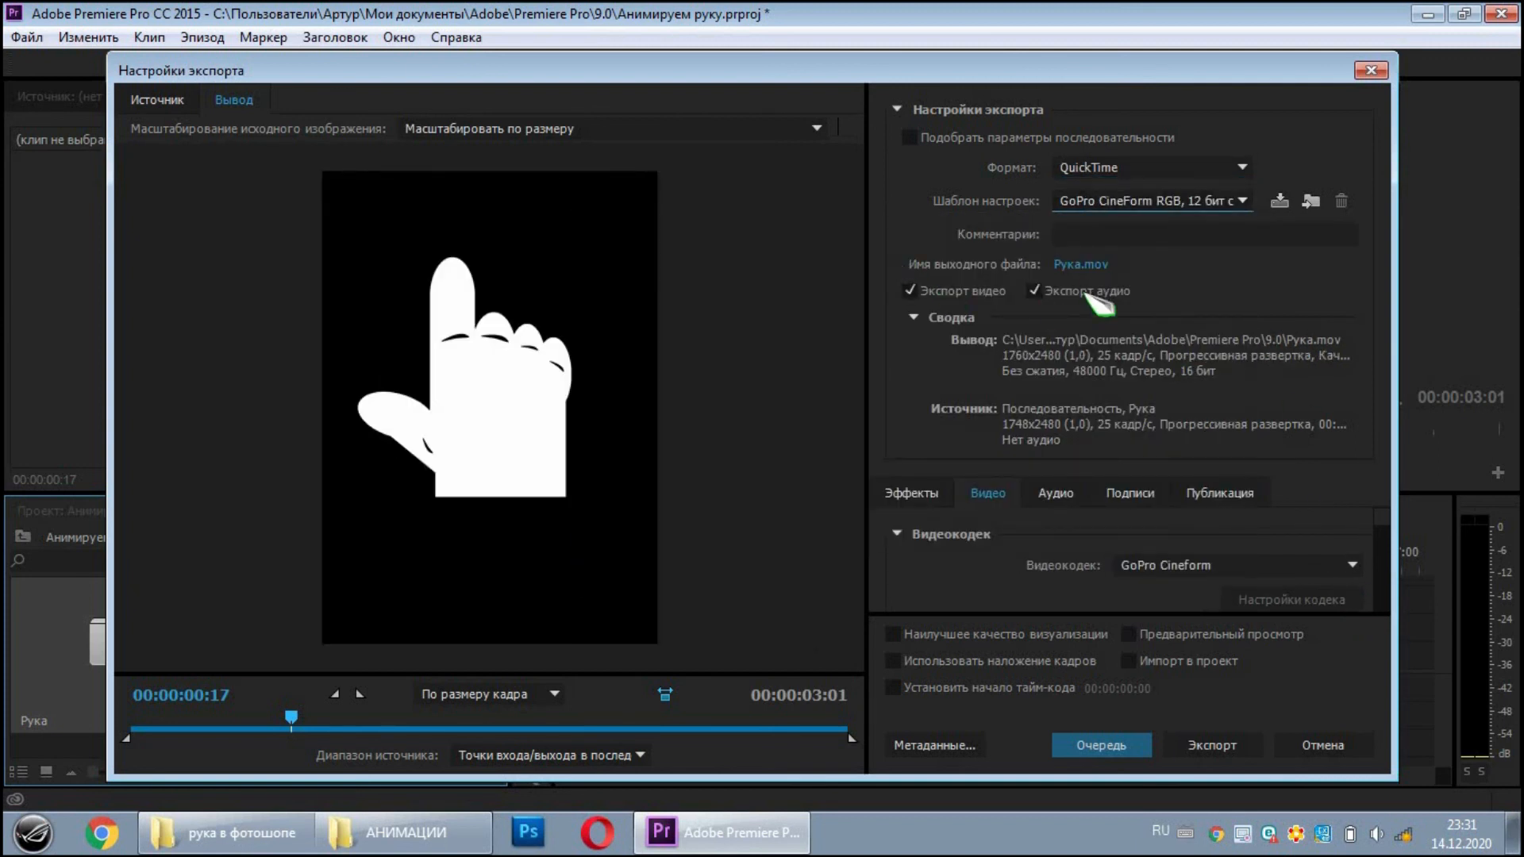
Name the output file "Рука анимированная" in the КНОПКА ПОДИСАТЬСЯ folder and export the sequence.
left_click(1079, 265)
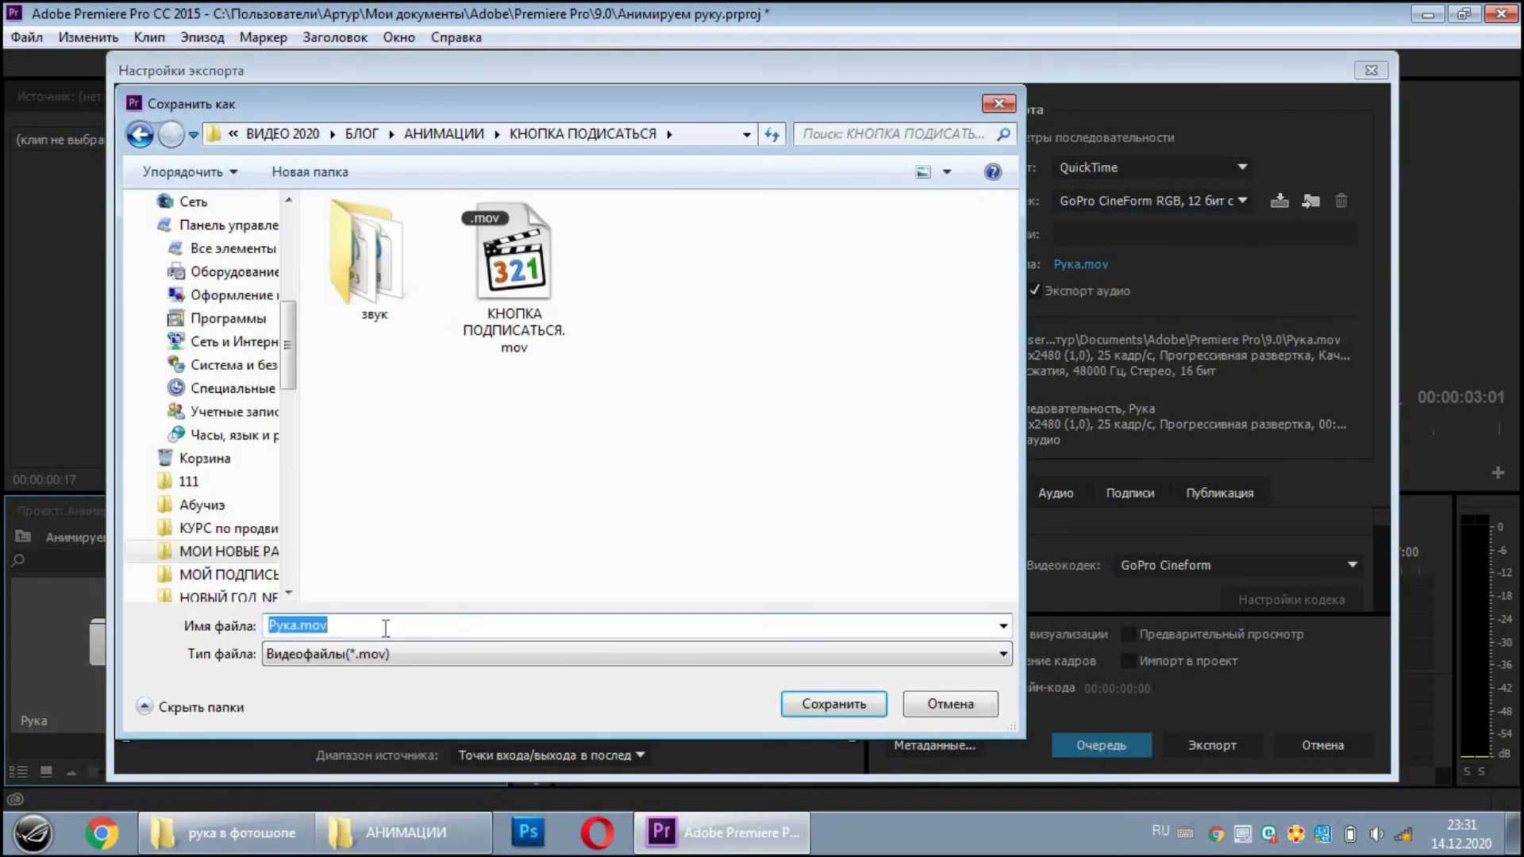
type("Рука аними")
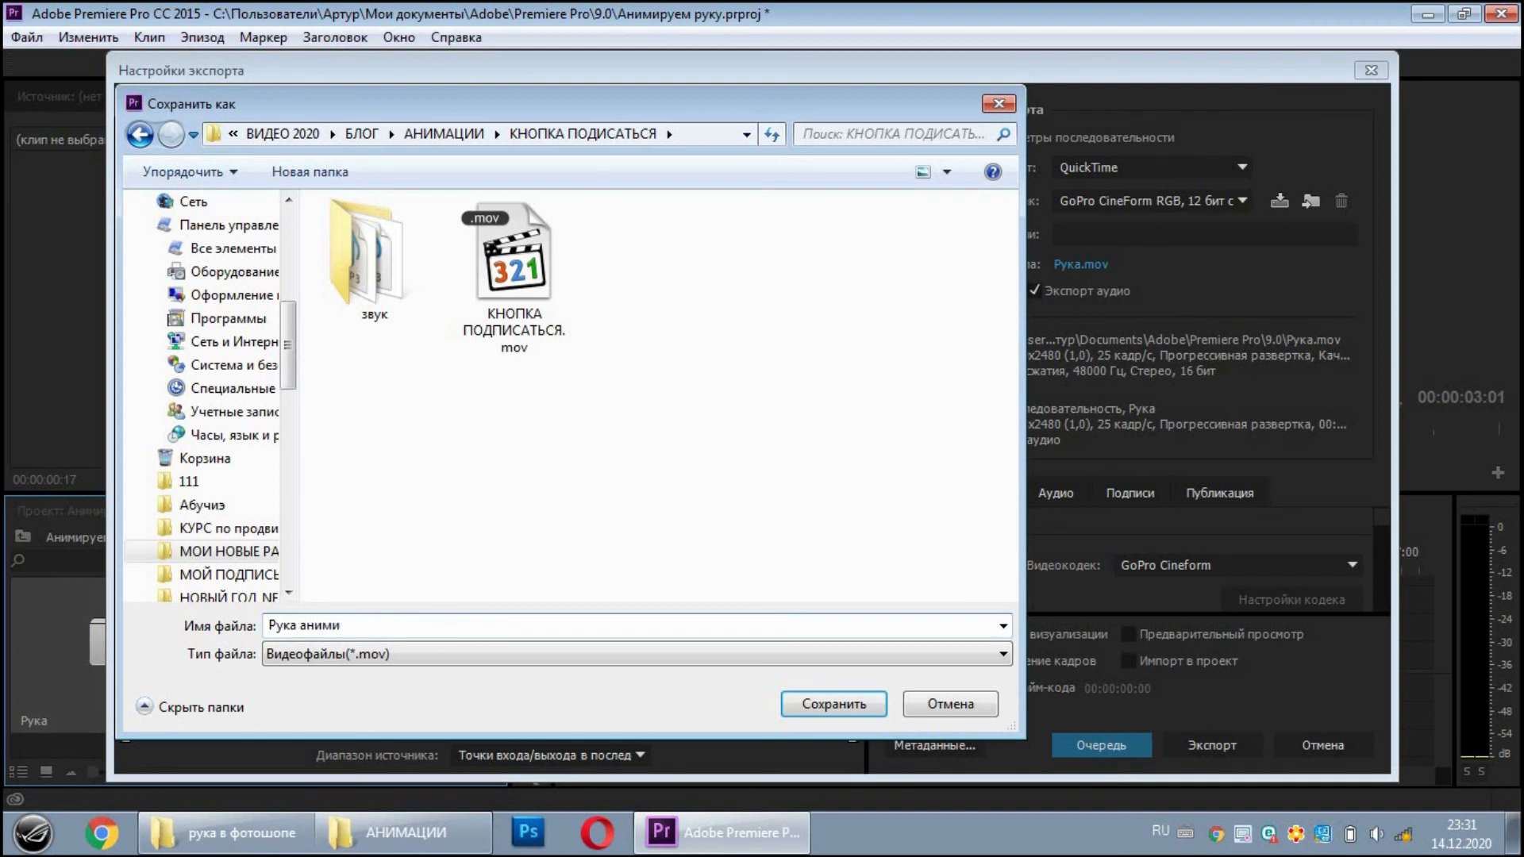
type("рованная")
left_click(826, 704)
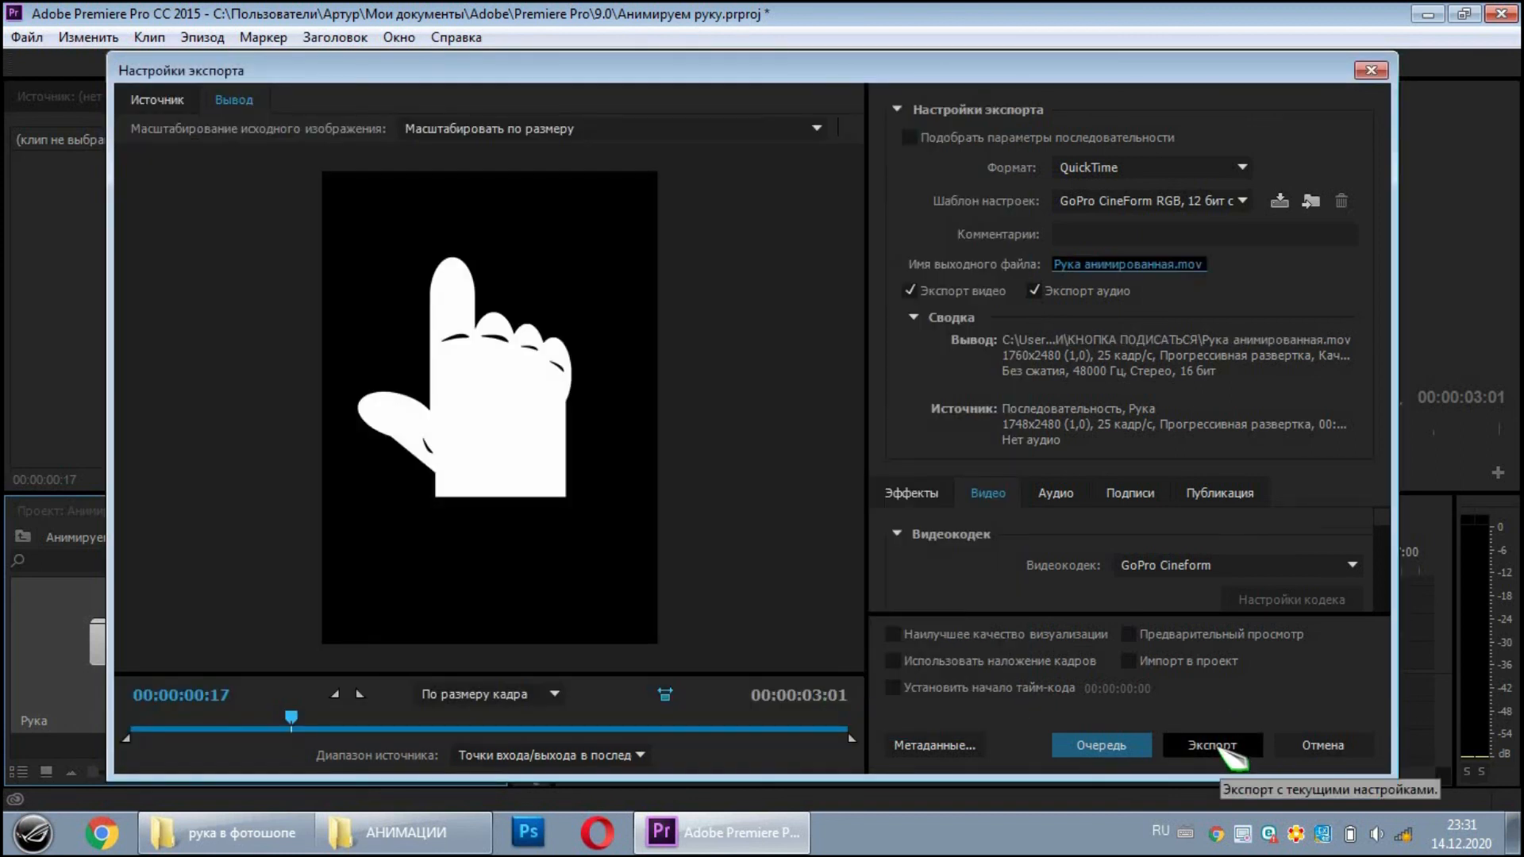
left_click(1222, 749)
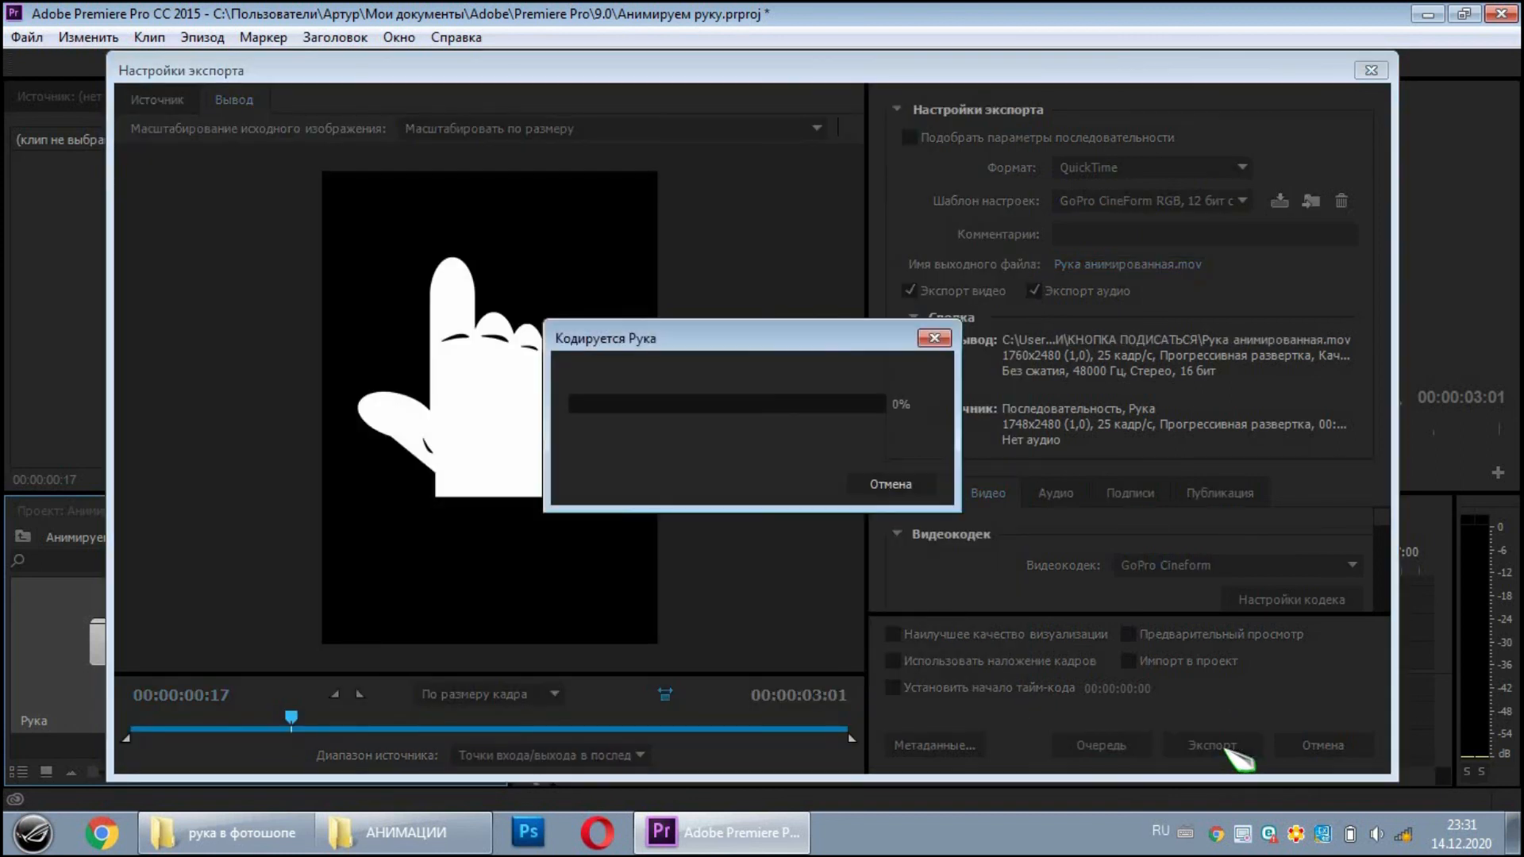